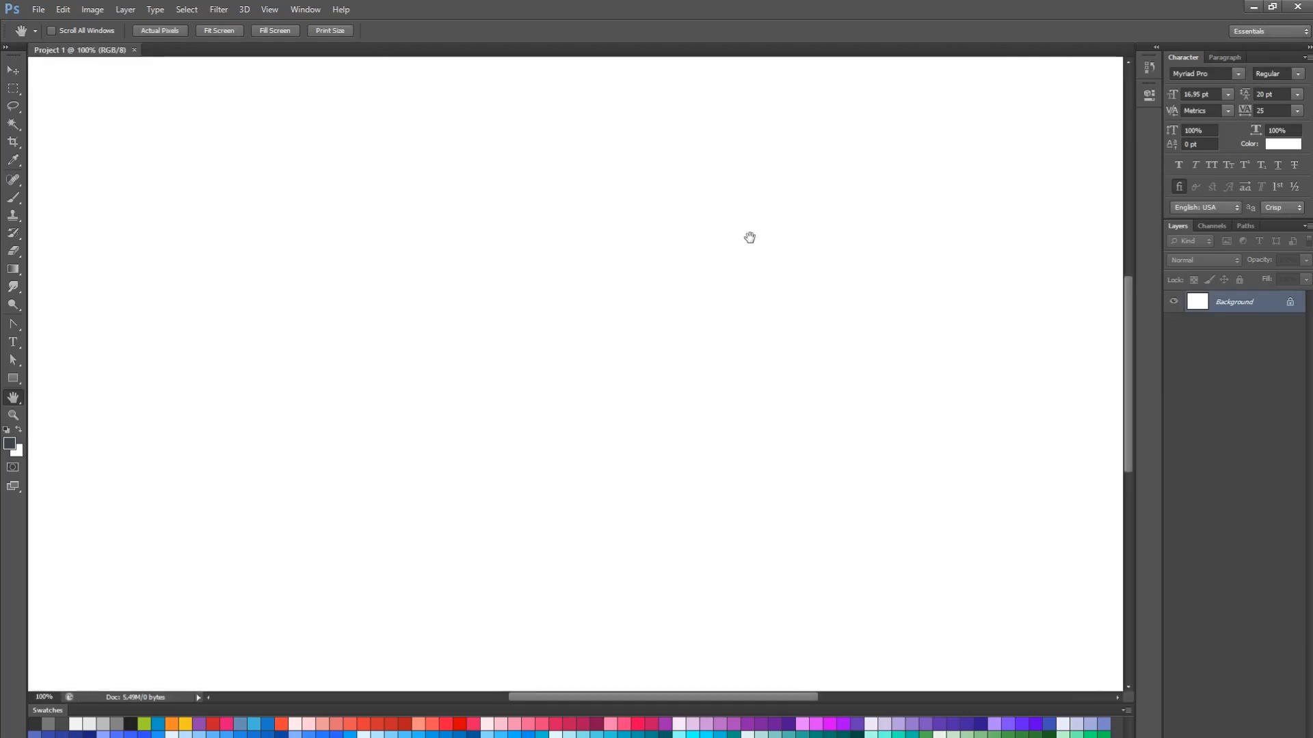
Create a dark slate rectangle 1170 px wide and 100 px high near the top of the page
{"action": "left_click_drag", "start_coordinate": [750, 238], "coordinate": [692, 390]}
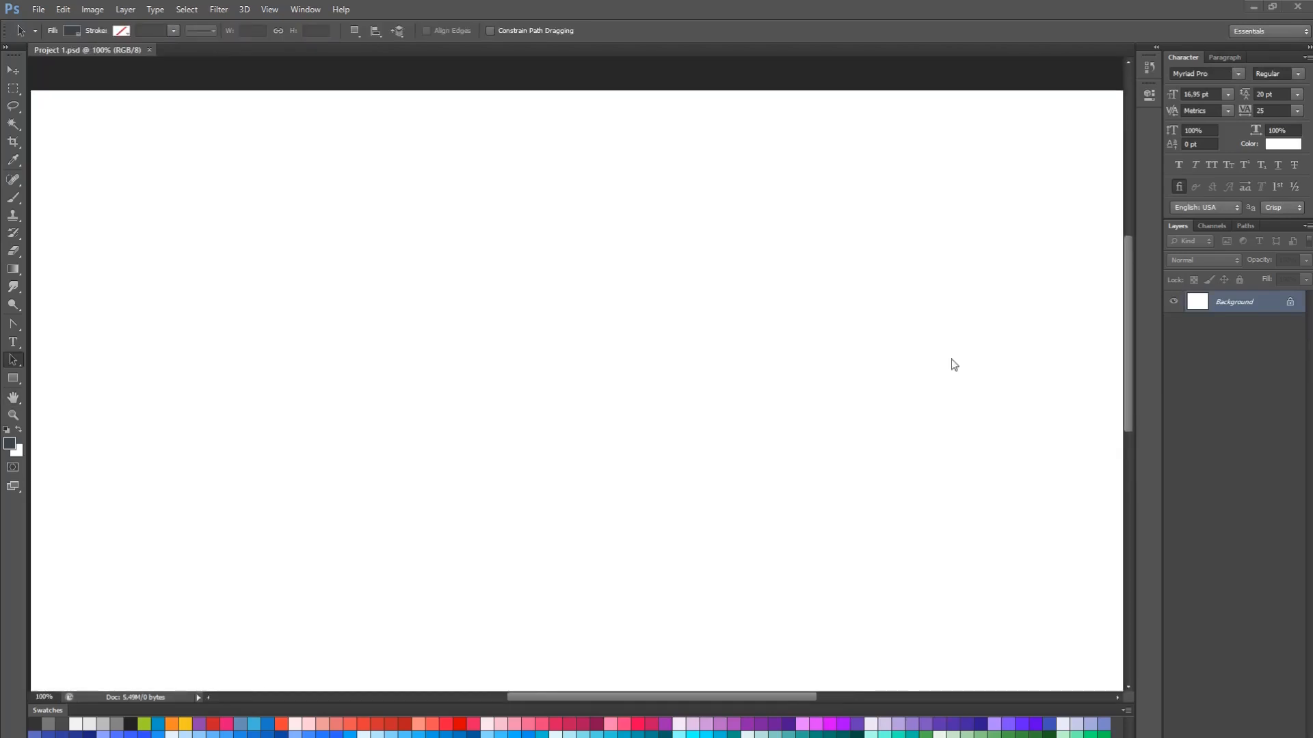
{"action": "left_click", "coordinate": [826, 359]}
{"action": "left_click", "coordinate": [13, 378]}
{"action": "left_click", "coordinate": [320, 231]}
{"action": "type", "text": "11"}
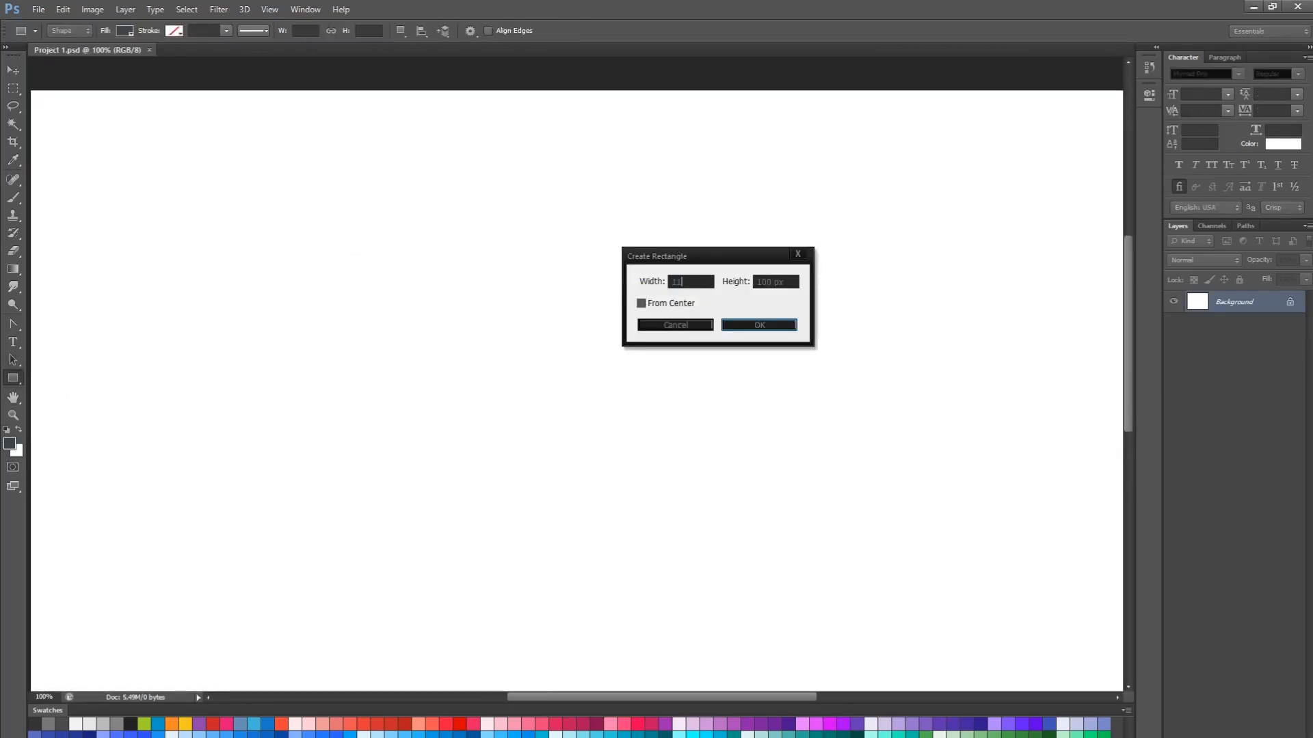
{"action": "left_click", "coordinate": [739, 326]}
Move the rectangle into the upper page area and center it horizontally on the canvas
{"action": "key", "text": "v"}
{"action": "left_click_drag", "start_coordinate": [741, 334], "coordinate": [641, 318]}
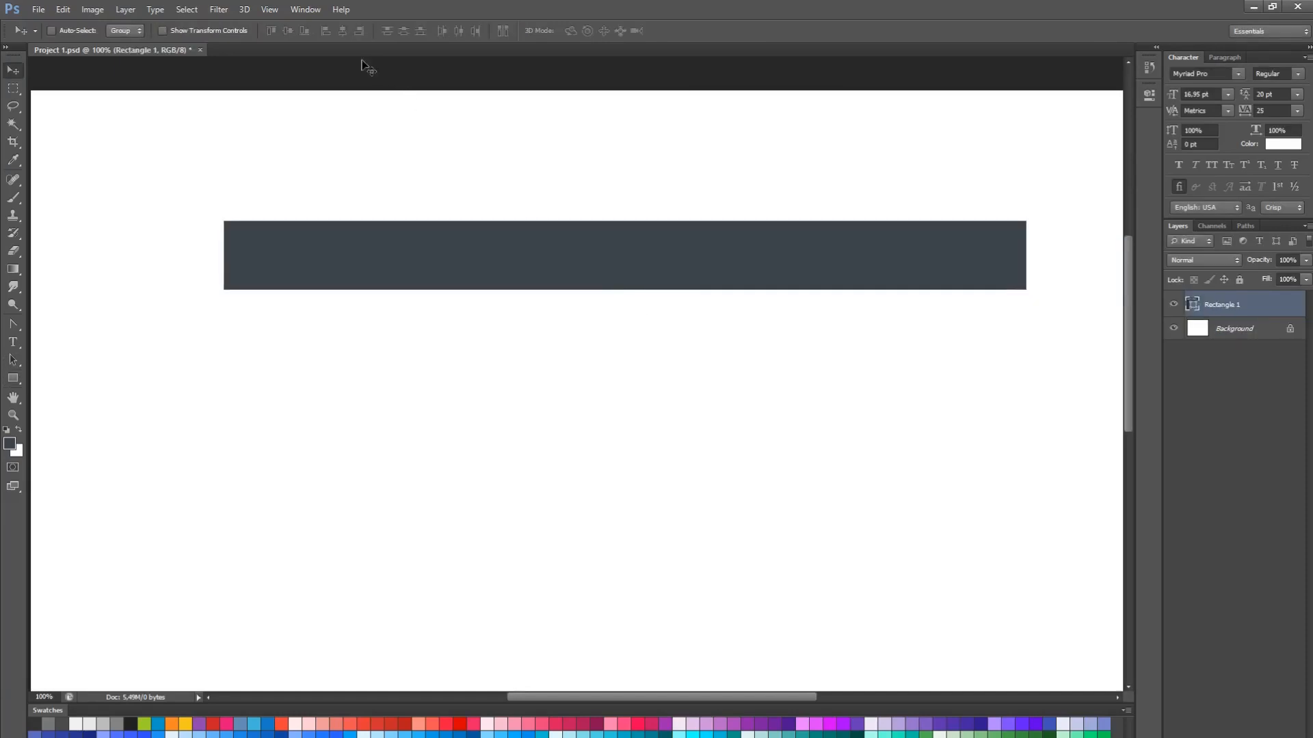
{"action": "key", "text": "ctrl+a"}
{"action": "left_click", "coordinate": [342, 30]}
{"action": "key", "text": "ctrl+d"}
Place vertical guides along the rectangle's left and right edges and delete the rectangle
{"action": "key", "text": "ctrl+r"}
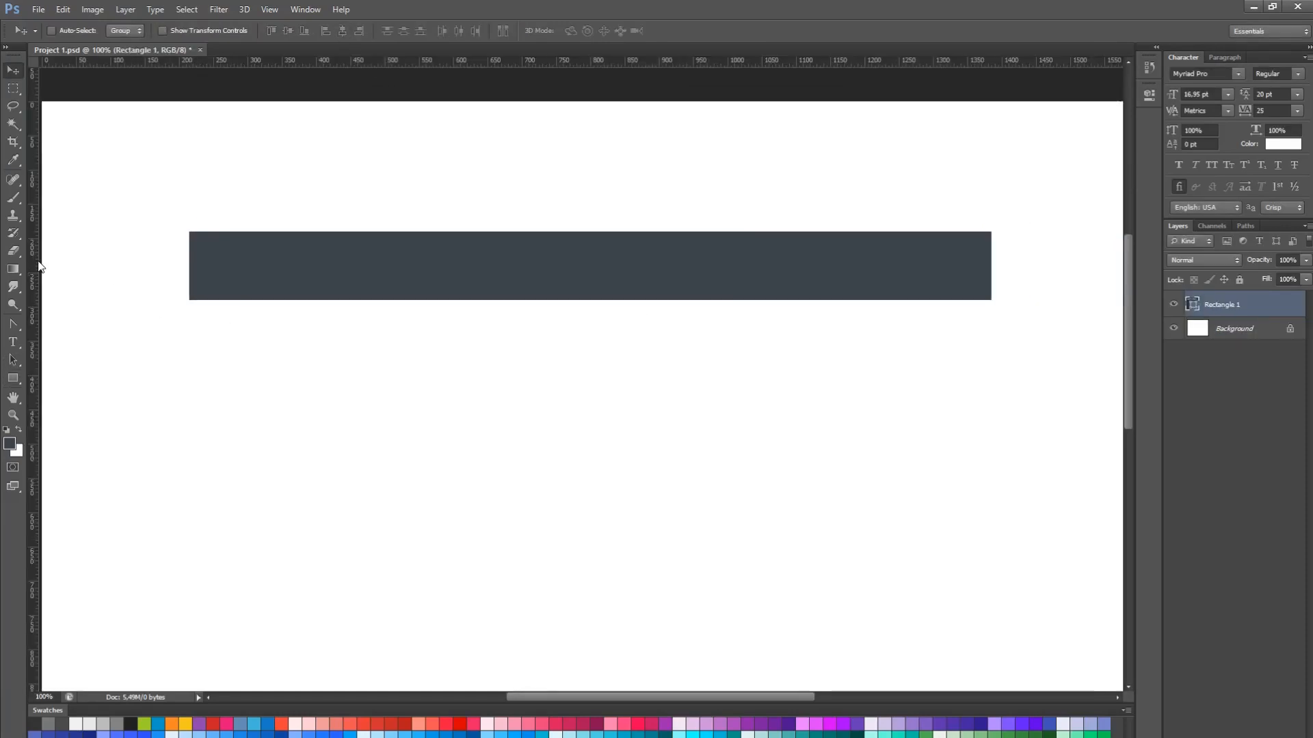
{"action": "left_click_drag", "start_coordinate": [35, 263], "coordinate": [189, 305]}
{"action": "scroll", "coordinate": [164, 231], "scroll_direction": "up", "scroll_amount": 5}
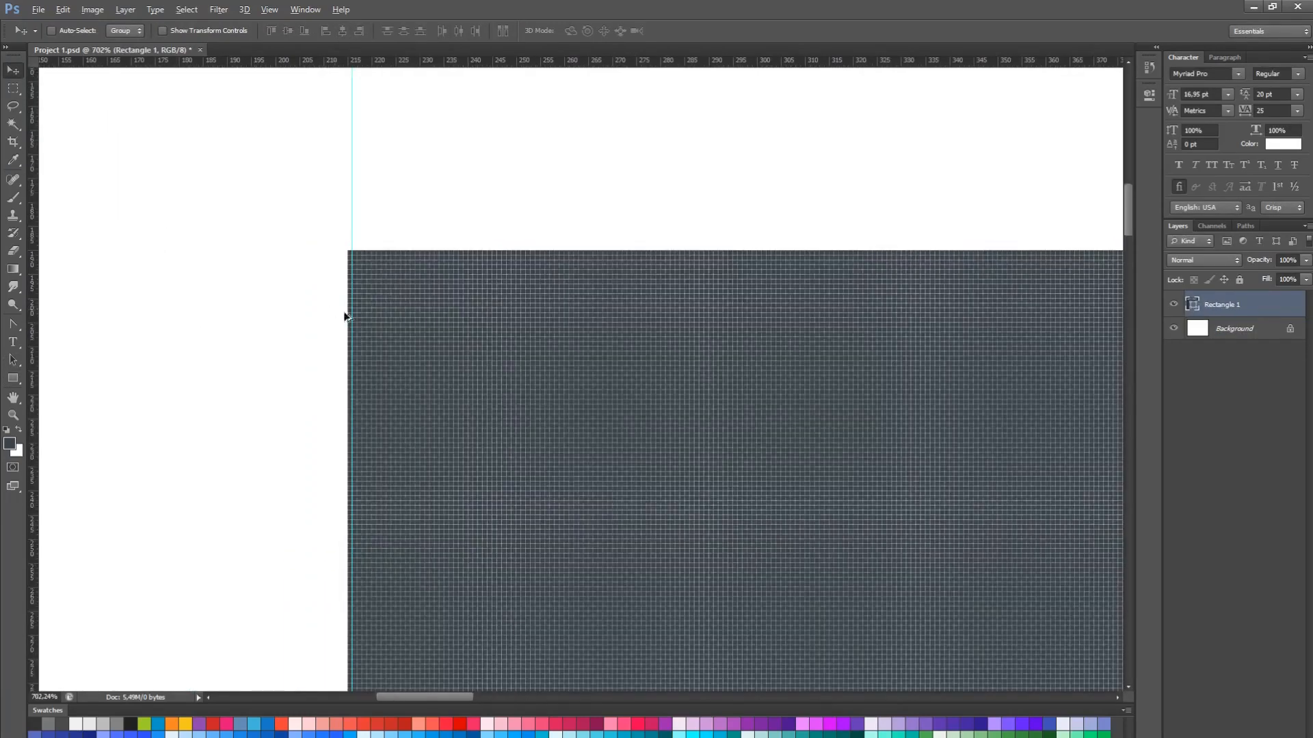
{"action": "scroll", "coordinate": [902, 407], "scroll_direction": "down", "scroll_amount": 6}
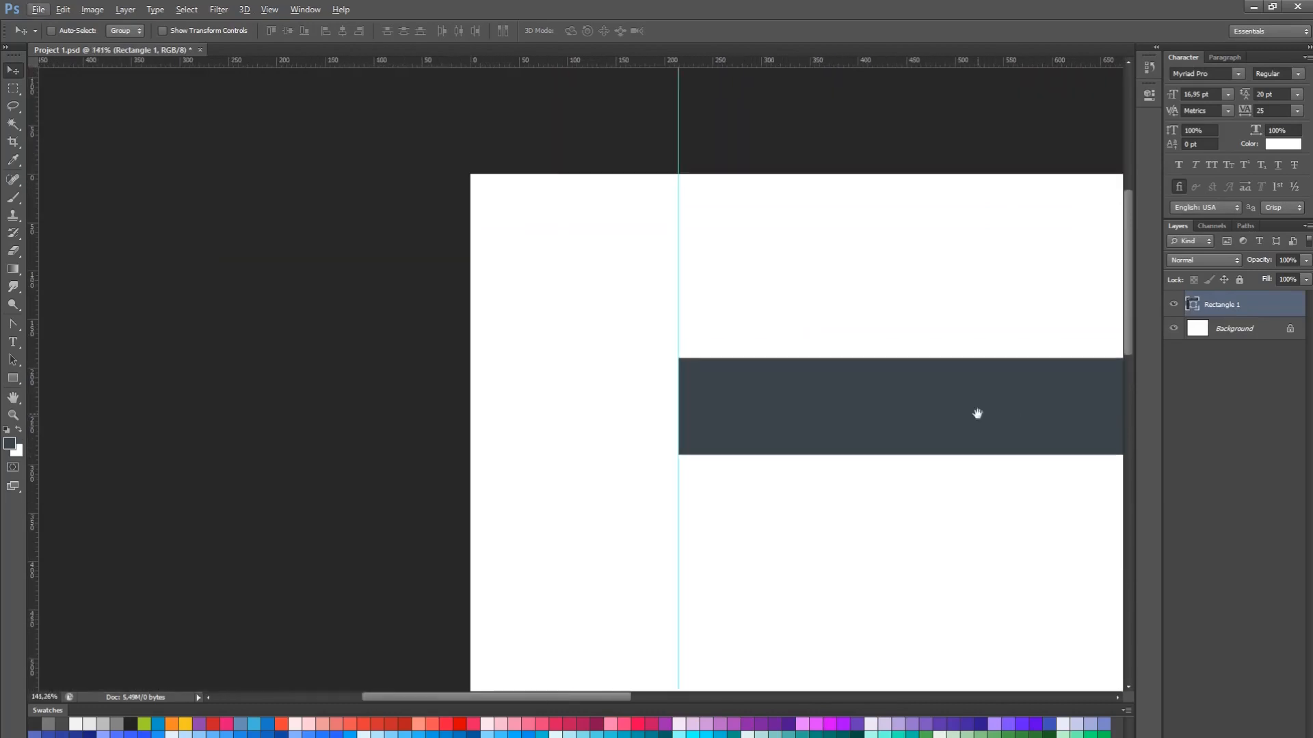
{"action": "left_click_drag", "start_coordinate": [977, 414], "coordinate": [729, 446]}
{"action": "scroll", "coordinate": [855, 403], "scroll_direction": "up", "scroll_amount": 6}
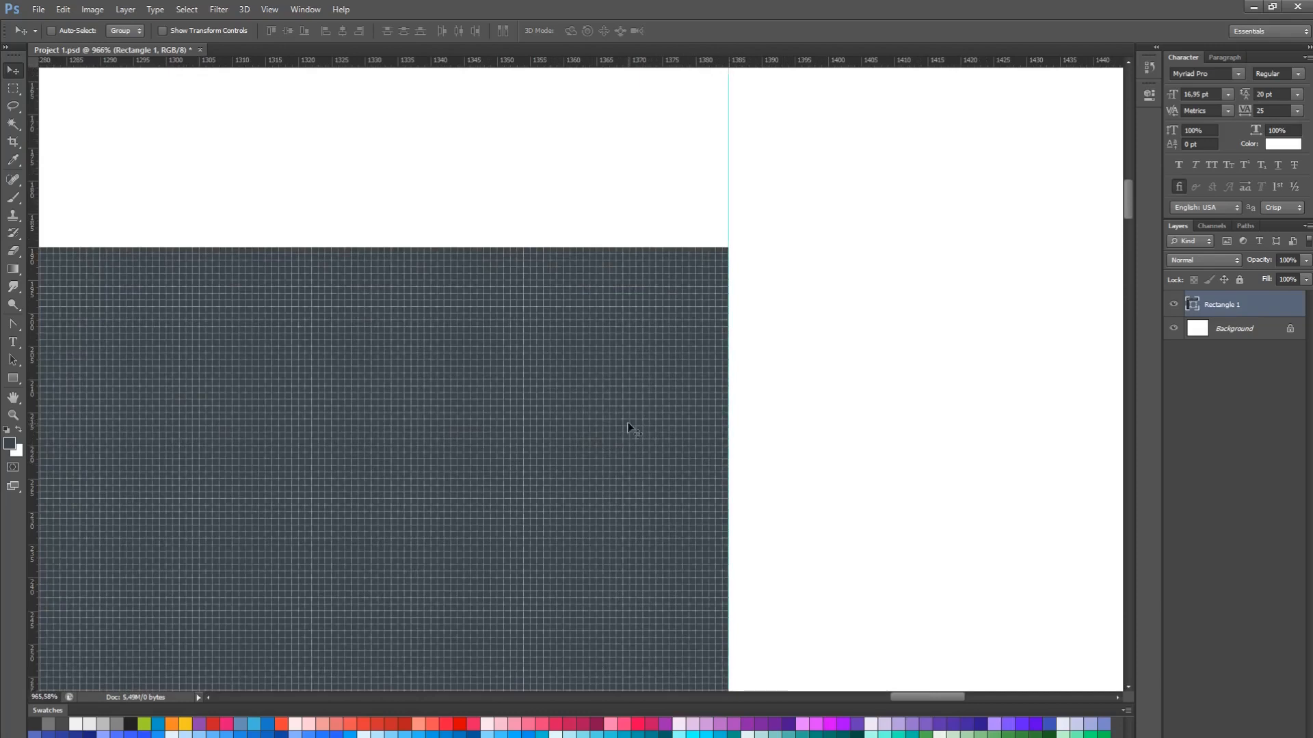
{"action": "key", "text": "ctrl+1"}
{"action": "left_click_drag", "start_coordinate": [600, 391], "coordinate": [951, 390]}
{"action": "key", "text": "a"}
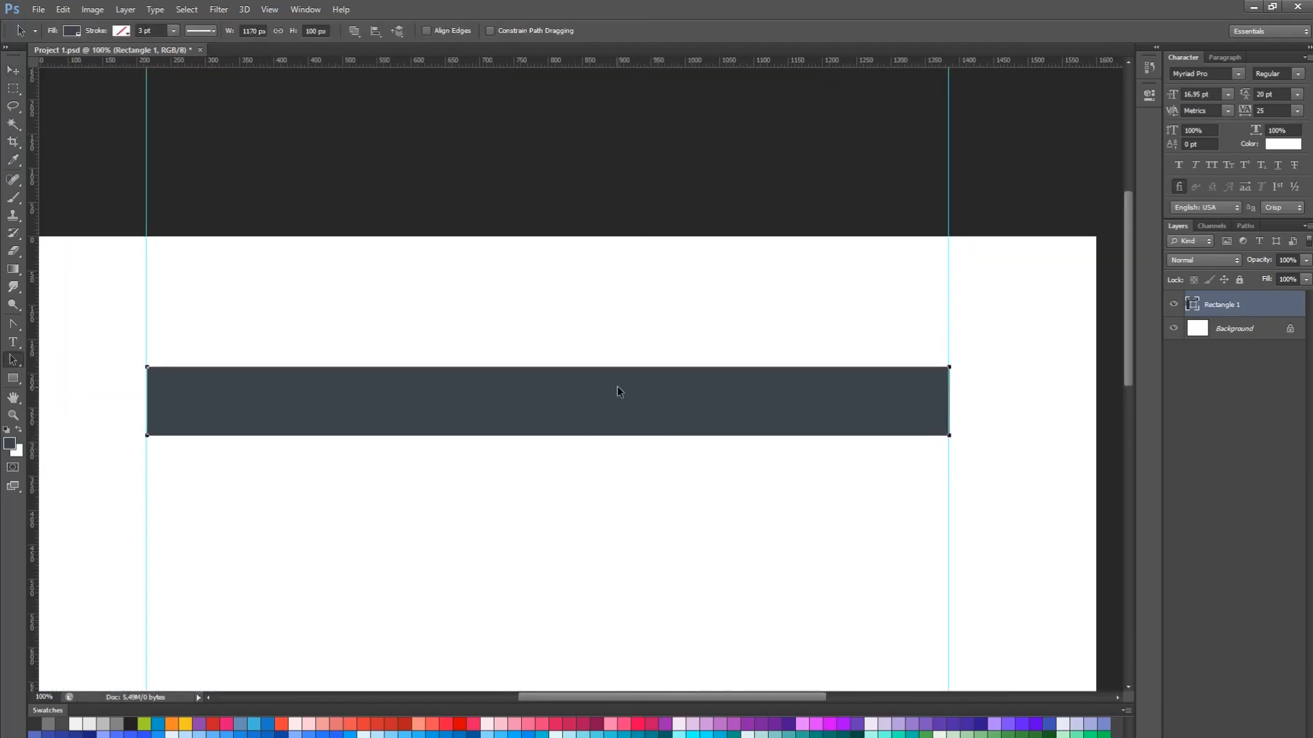
{"action": "key", "text": "Delete"}
Create a layer group named HEADER containing a nested group named Logo, and hide the rulers
{"action": "left_click", "coordinate": [1250, 737]}
{"action": "double_click", "coordinate": [1228, 299]}
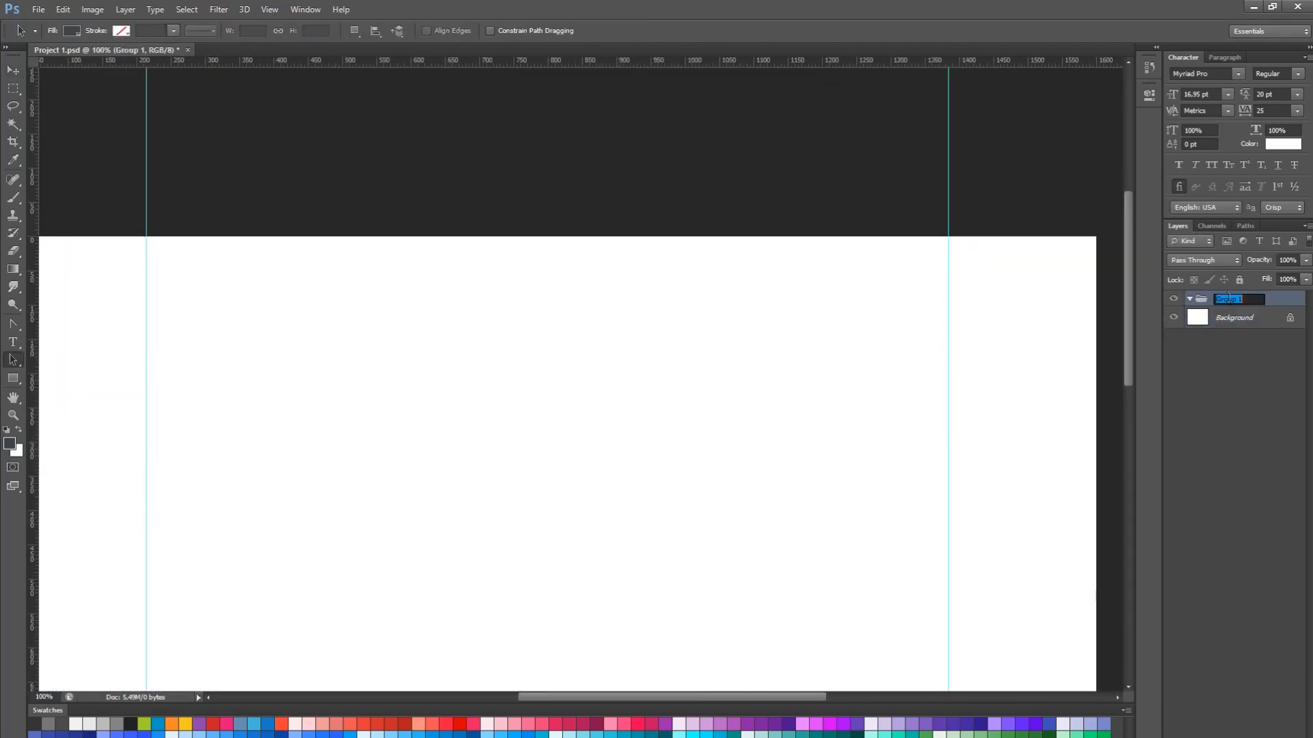
{"action": "key", "text": "Return"}
{"action": "left_click", "coordinate": [1251, 737]}
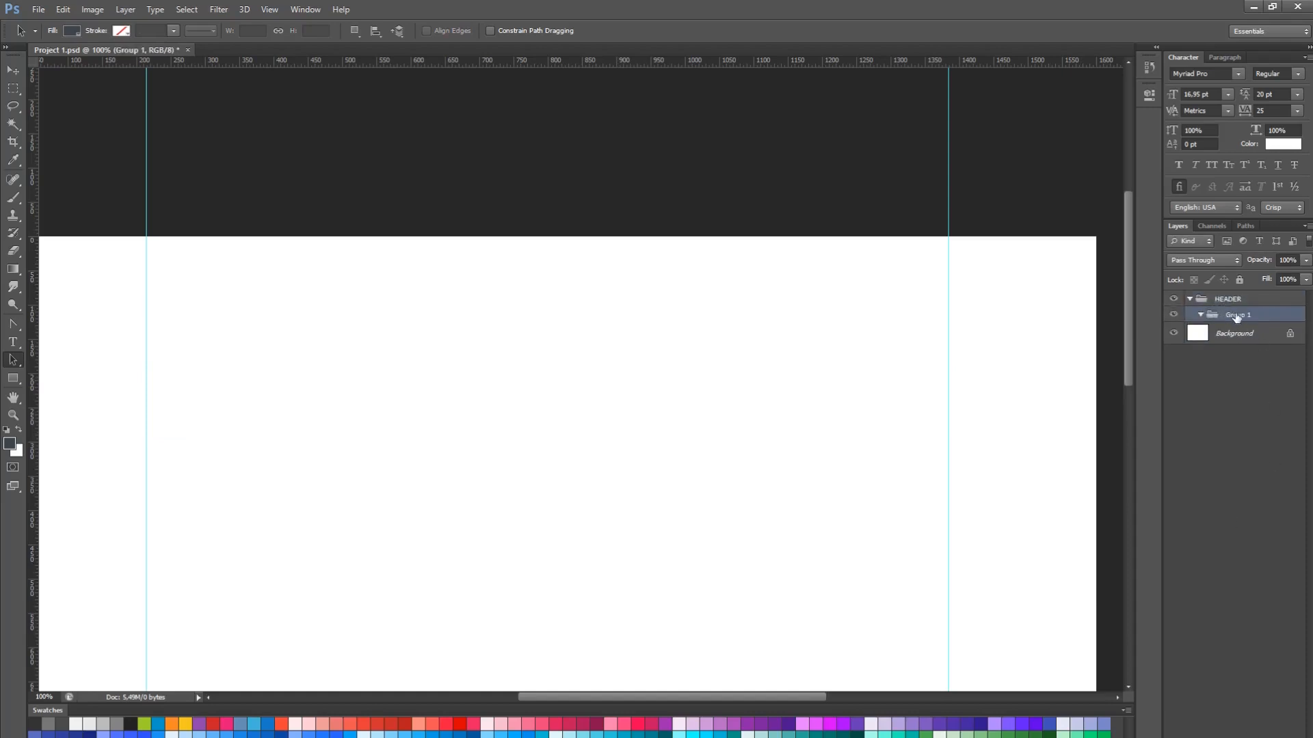
{"action": "double_click", "coordinate": [1238, 314]}
{"action": "type", "text": "Logo"}
{"action": "key", "text": "Return"}
{"action": "key", "text": "ctrl+r"}
{"action": "key", "text": "t"}
{"action": "left_click", "coordinate": [205, 311]}
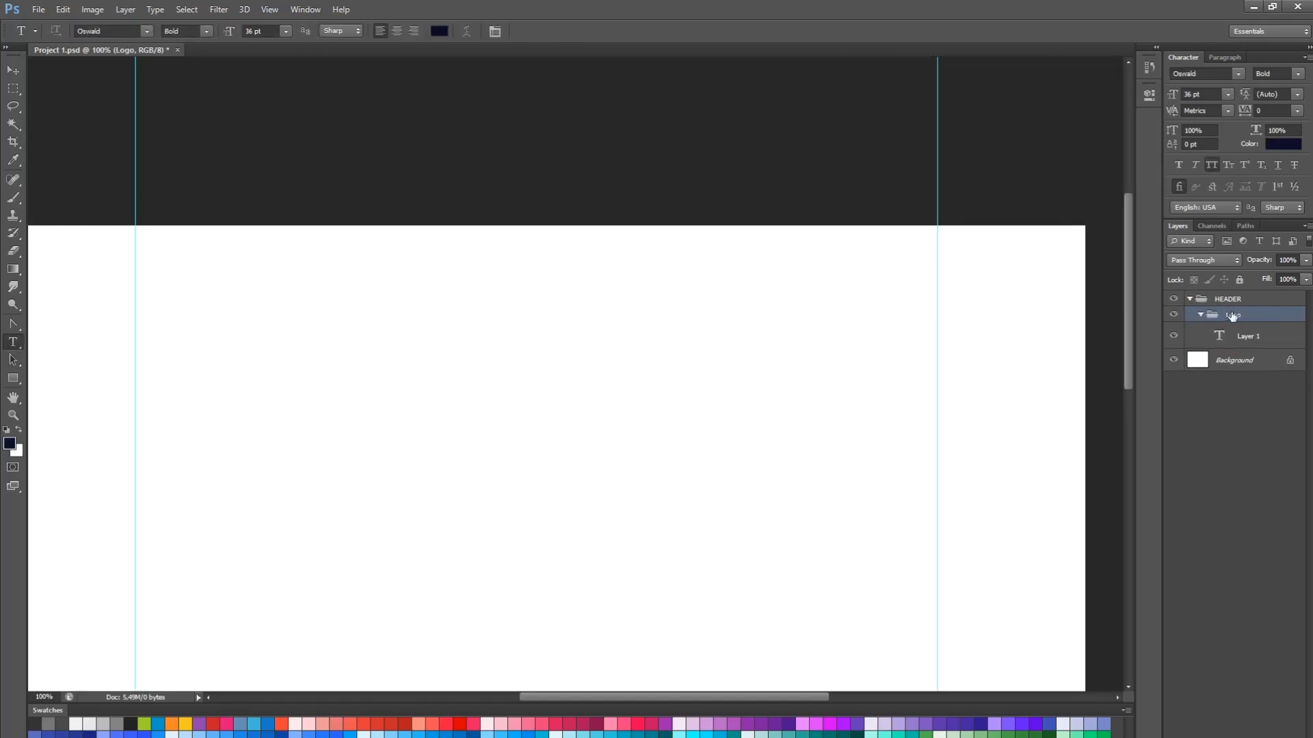
{"action": "key", "text": "Escape"}
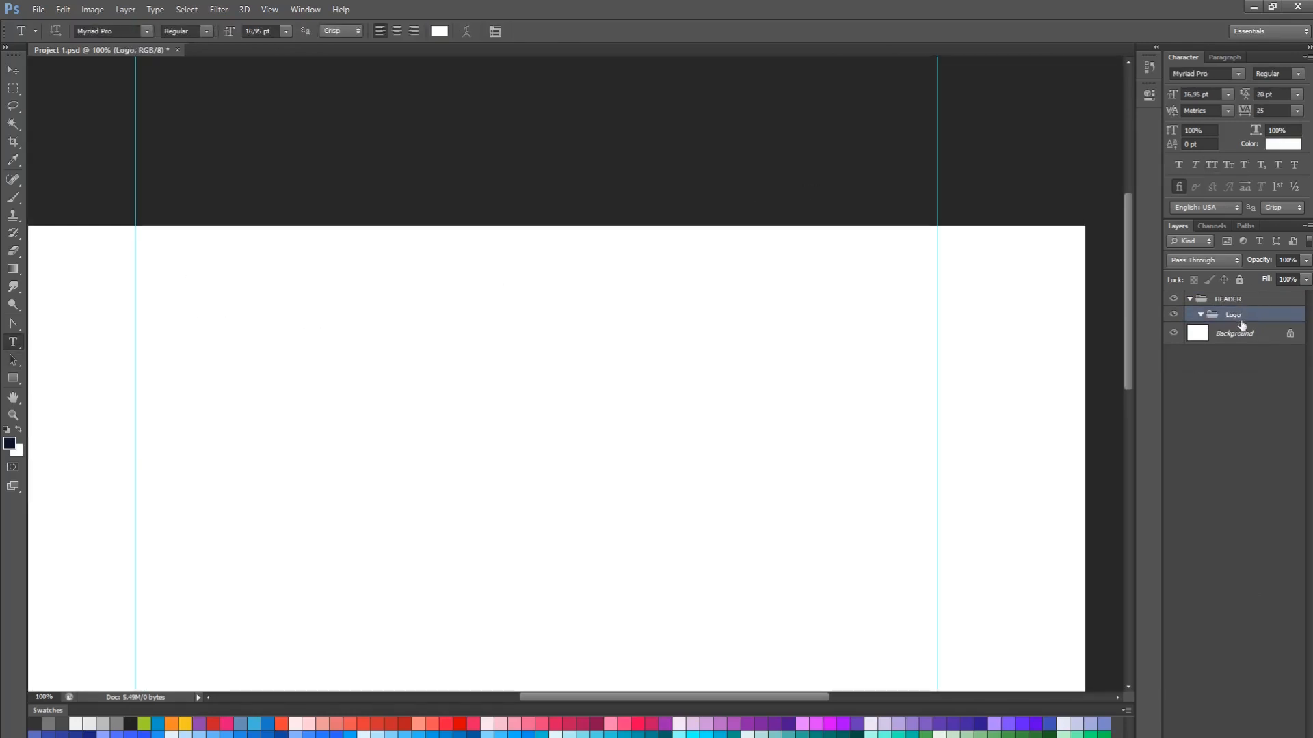
Add the text "Apri Wd" in dark navy #0a0f2c near the page's upper left, inside the Logo group
{"action": "left_click", "coordinate": [207, 297]}
{"action": "left_click", "coordinate": [439, 30]}
{"action": "double_click", "coordinate": [1173, 503]}
{"action": "key", "text": "ctrl+v"}
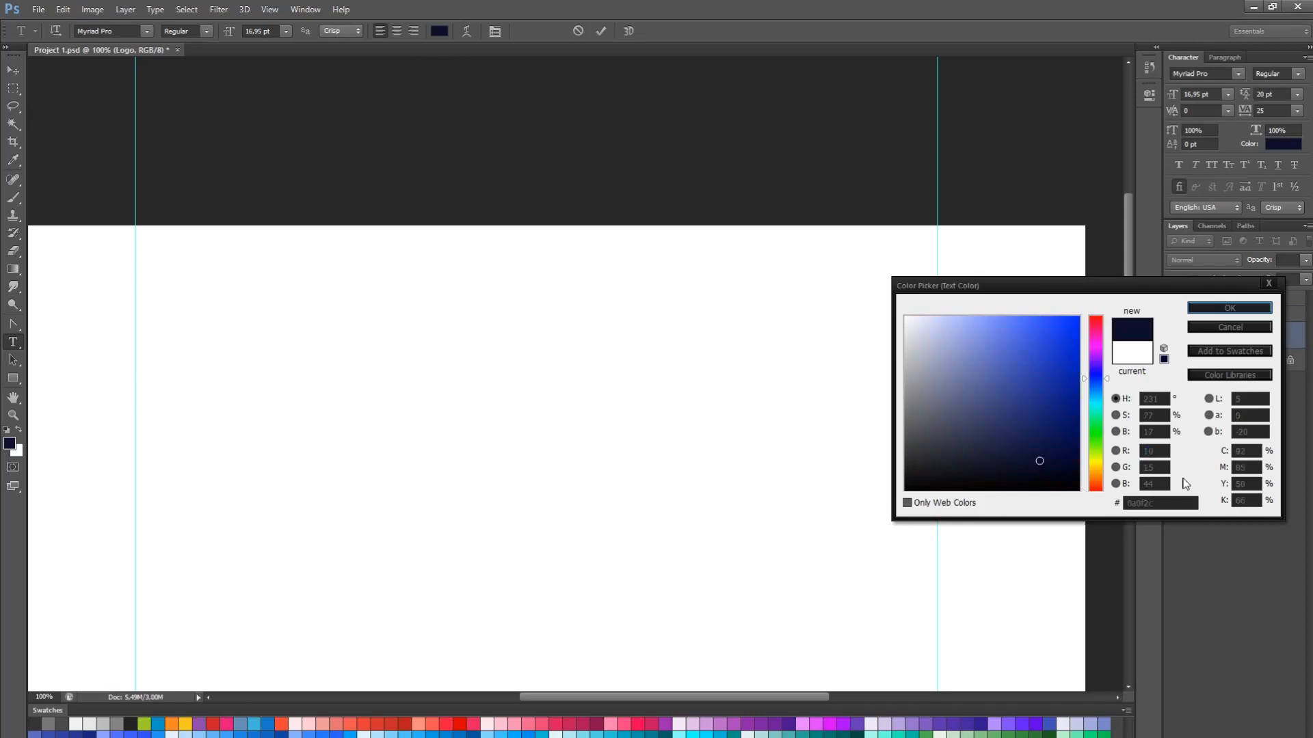
{"action": "left_click", "coordinate": [1239, 309]}
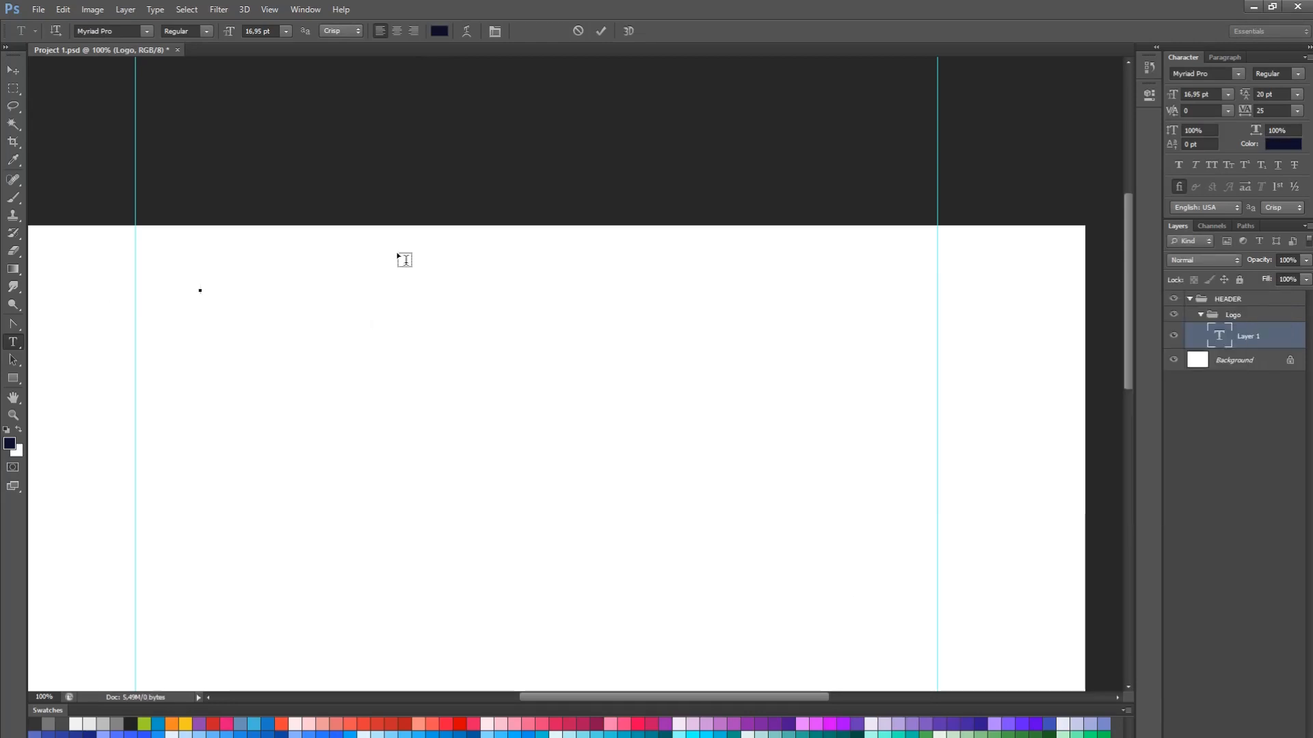
{"action": "type", "text": "Apri Wd"}
Format the whole logo text in Oswald Bold with All Caps
{"action": "key", "text": "ctrl+a"}
{"action": "left_click", "coordinate": [103, 31]}
{"action": "type", "text": "Os"}
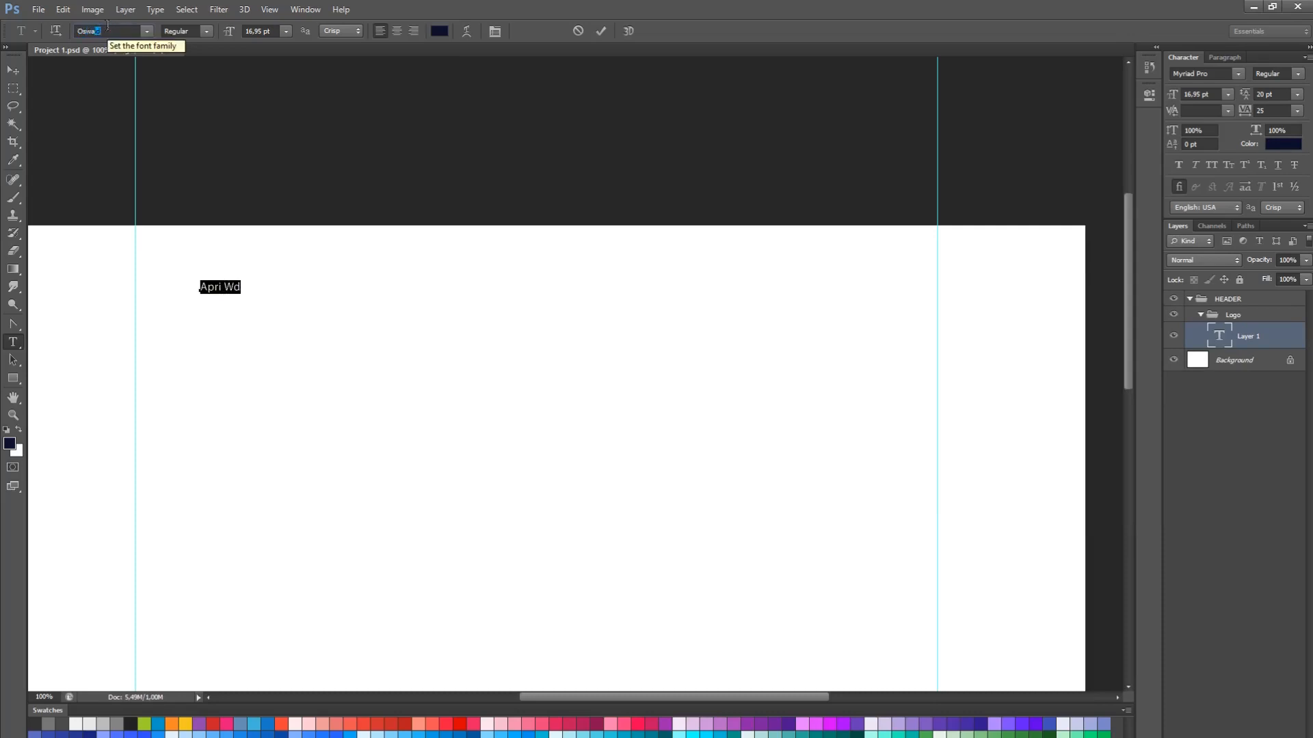
{"action": "key", "text": "Return"}
{"action": "left_click", "coordinate": [1211, 165]}
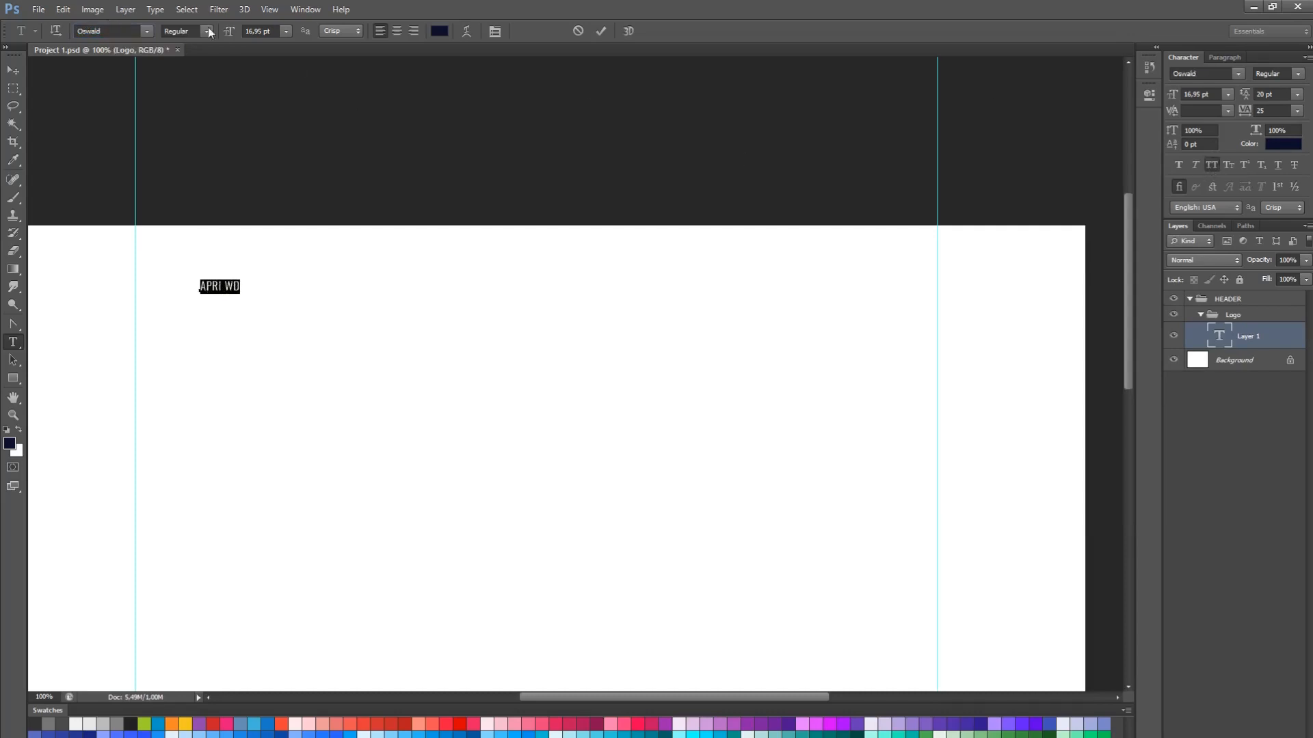
{"action": "left_click", "coordinate": [206, 31]}
{"action": "left_click", "coordinate": [205, 99]}
Set the logo text size to 36 pt and move the text against the left guide near the page's top edge
{"action": "left_click", "coordinate": [286, 30]}
{"action": "left_click", "coordinate": [280, 185]}
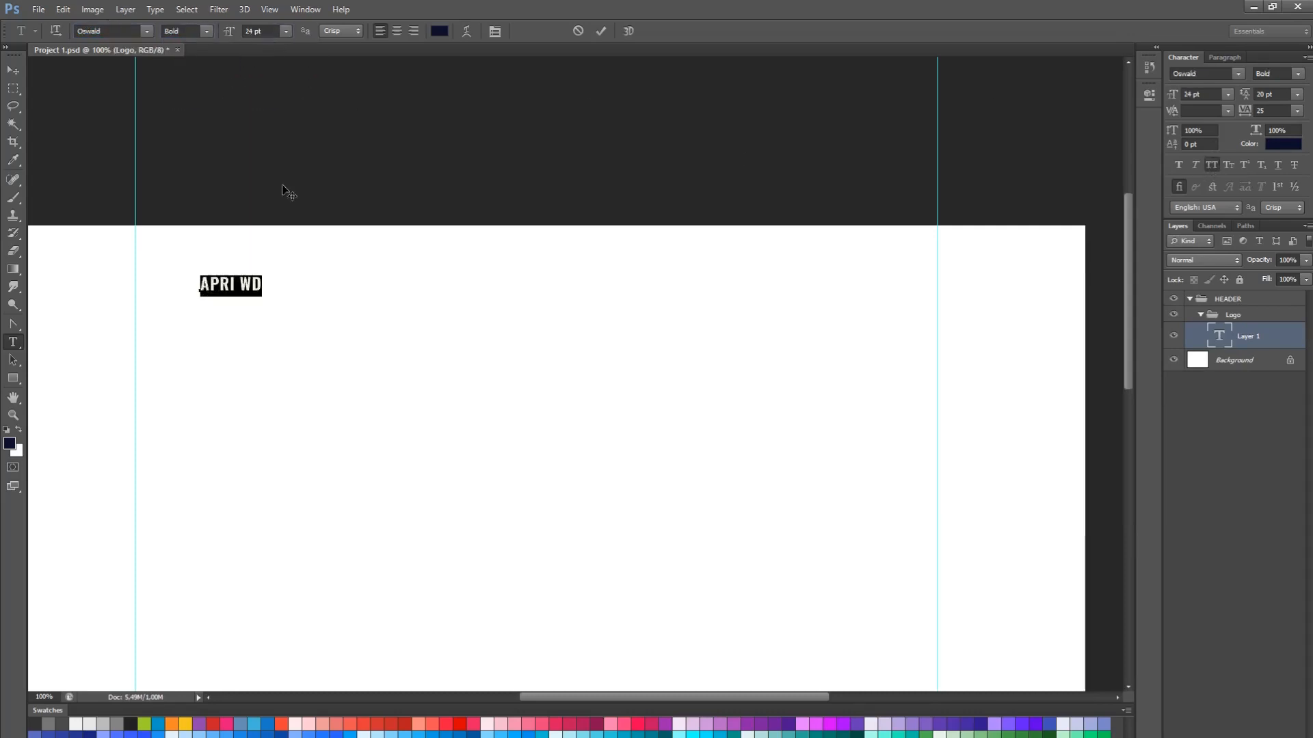
{"action": "left_click", "coordinate": [285, 30]}
{"action": "left_click", "coordinate": [280, 231]}
{"action": "left_click", "coordinate": [286, 30]}
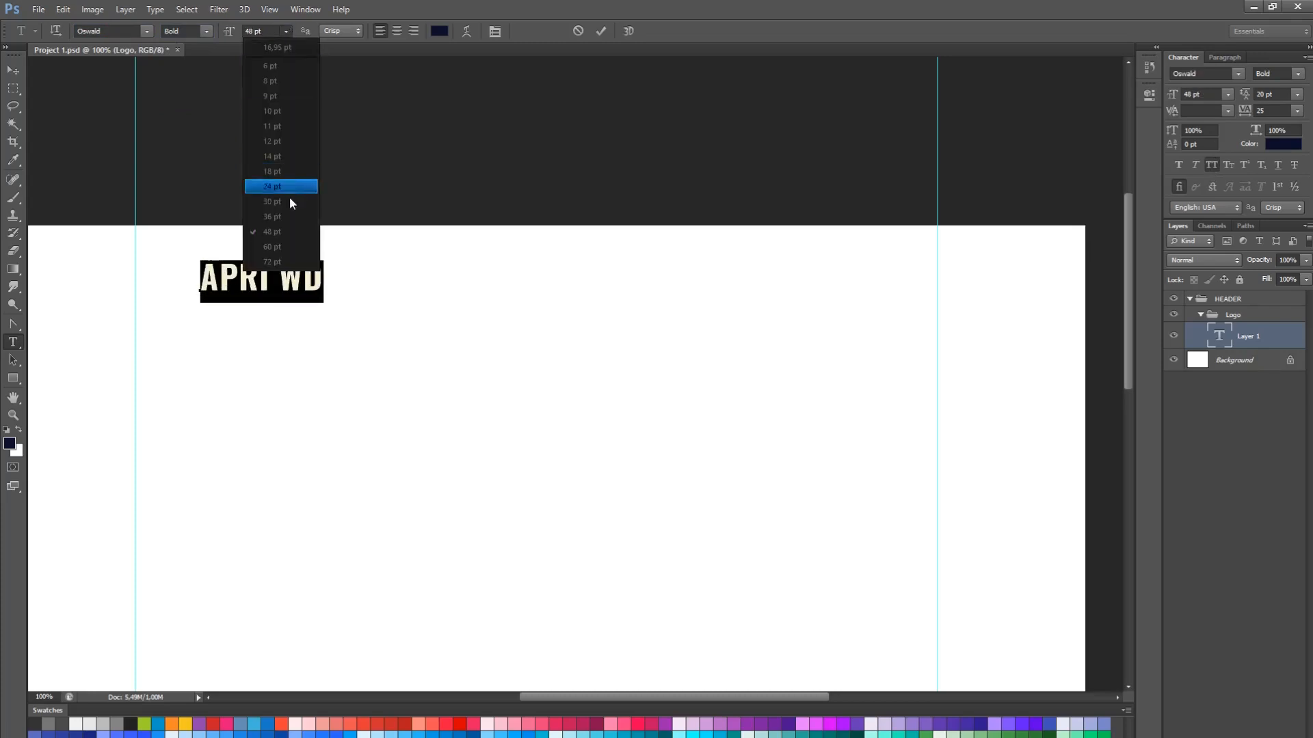
{"action": "left_click", "coordinate": [280, 216]}
{"action": "left_click", "coordinate": [13, 70]}
{"action": "left_click_drag", "start_coordinate": [342, 344], "coordinate": [277, 311]}
Recolor only the word "WD" in the logo text with the copied green color code
{"action": "key", "text": "t"}
{"action": "double_click", "coordinate": [212, 253]}
{"action": "left_click", "coordinate": [439, 30]}
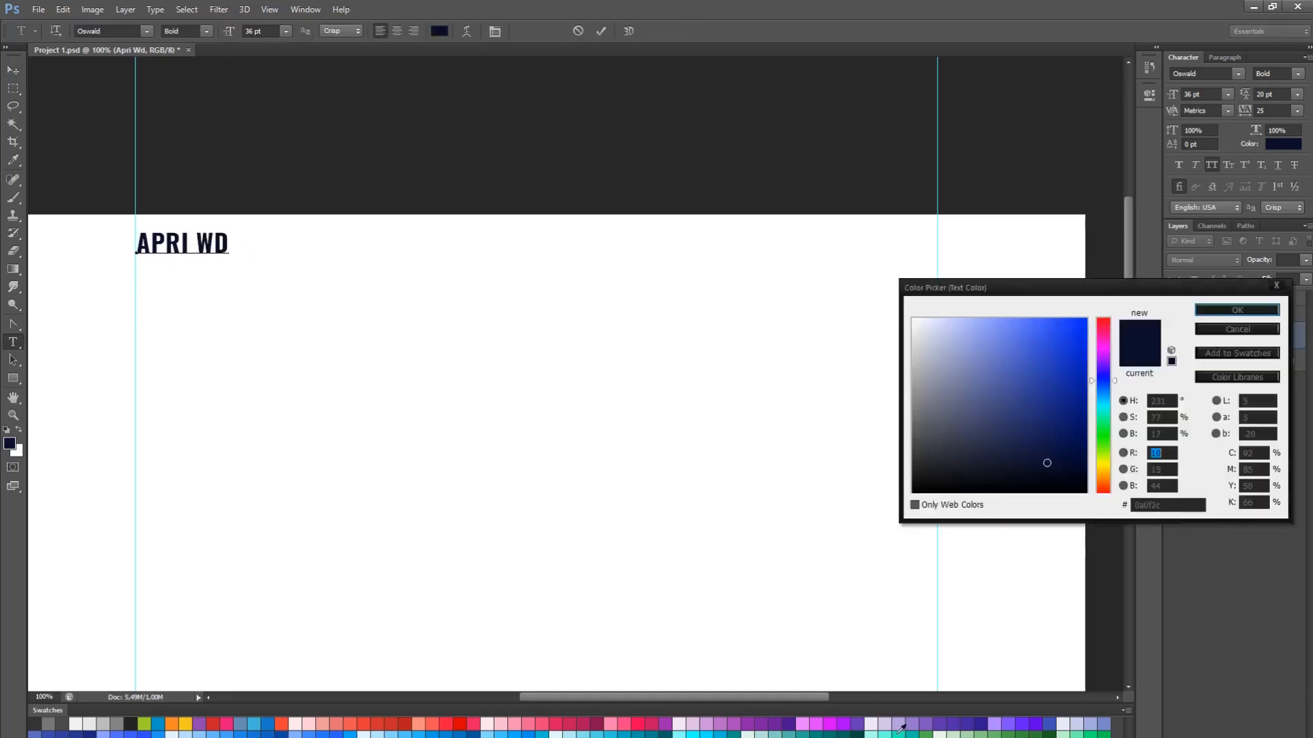
{"action": "double_click", "coordinate": [1187, 506]}
{"action": "key", "text": "ctrl+v"}
{"action": "left_click", "coordinate": [1238, 311]}
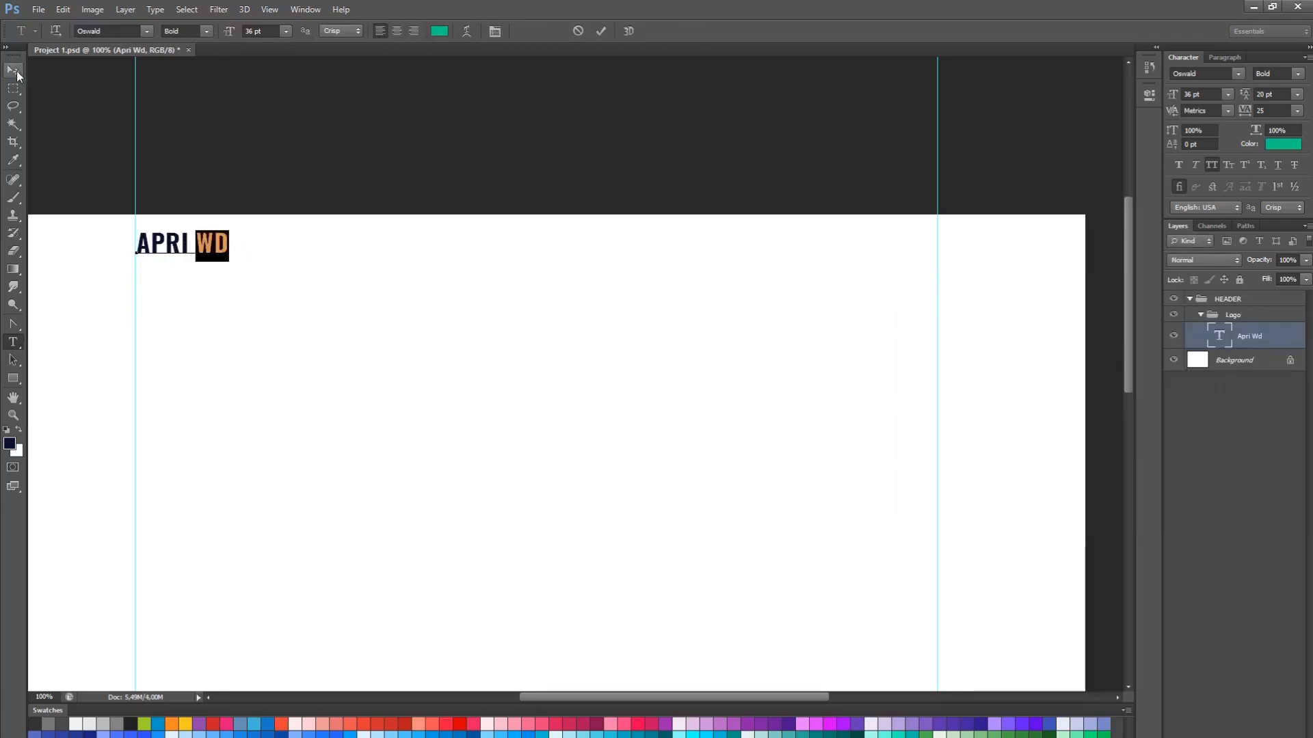
{"action": "left_click", "coordinate": [14, 71]}
Collapse the Logo group and create a group named Nav above it inside HEADER
{"action": "left_click", "coordinate": [1201, 315]}
{"action": "key", "text": "ctrl+g"}
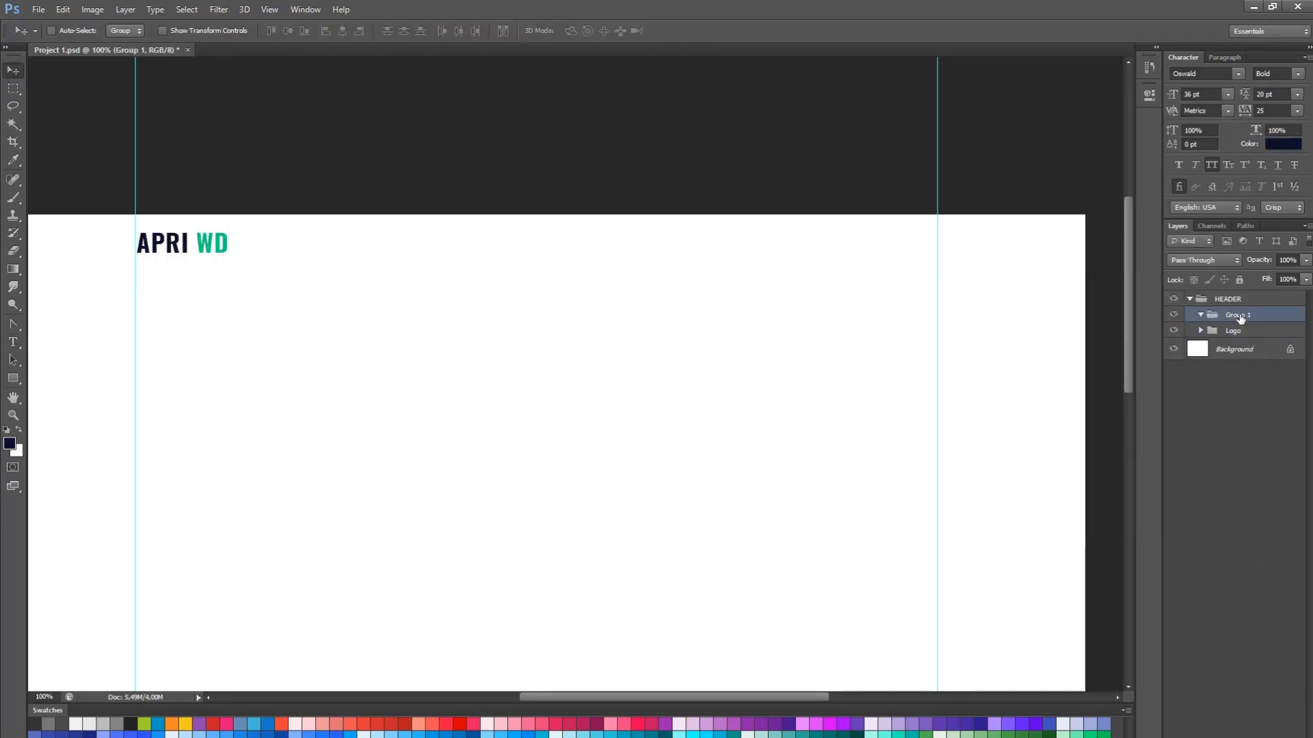
{"action": "double_click", "coordinate": [1235, 316]}
{"action": "type", "text": "Nav"}
{"action": "key", "text": "Return"}
Add a 16 pt Oswald Bold navigation line reading HOME, OUR SERVICES, ABOUT US, RECENT WORK and CONTACT US
{"action": "key", "text": "t"}
{"action": "left_click", "coordinate": [535, 287]}
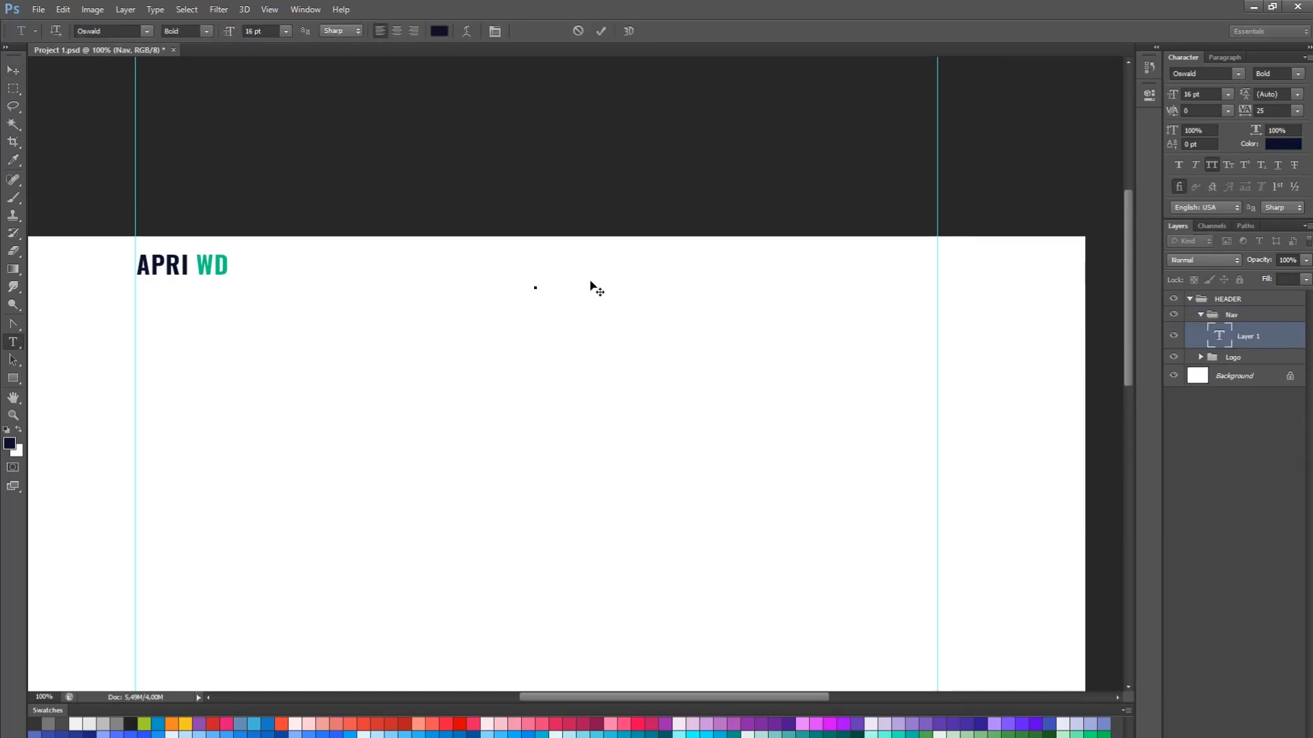
{"action": "type", "text": "HOME    OUR SERVICES   ABOUT US   RECENT WORK   CONTACT US"}
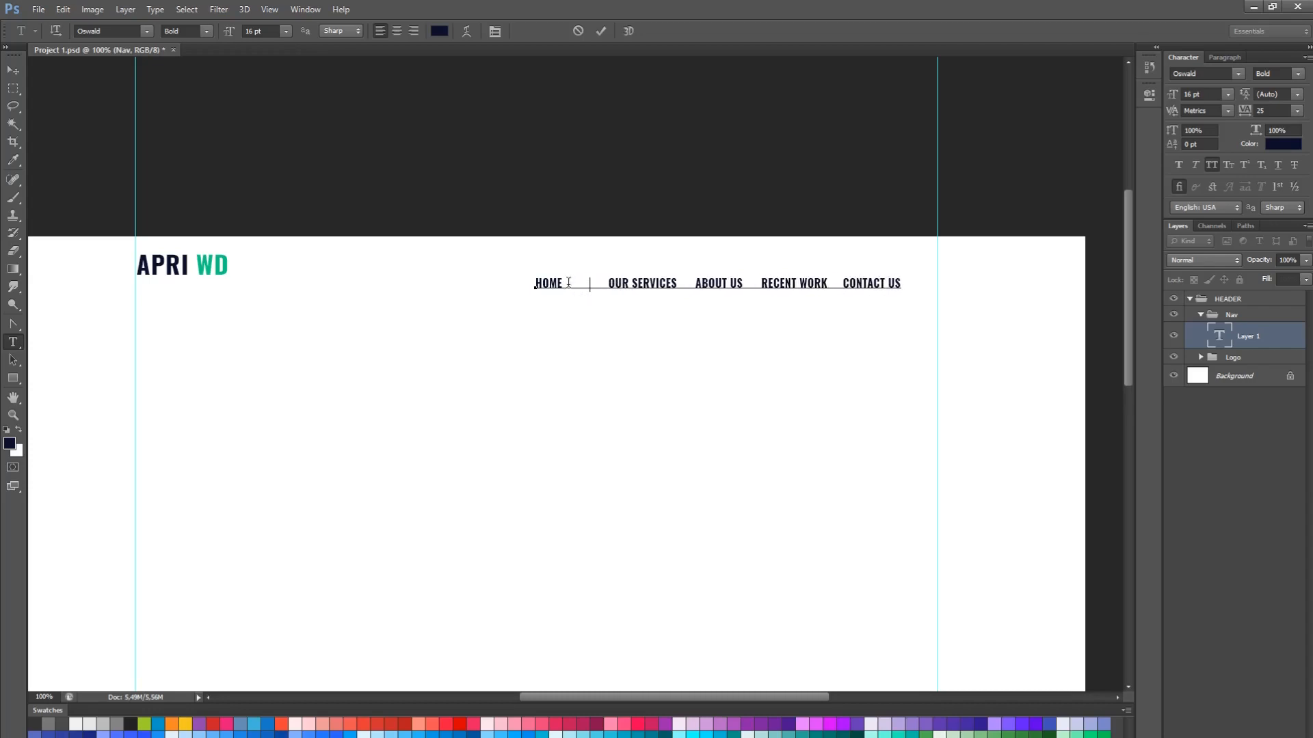
Widen the gaps between the navigation items evenly by copying the spaces after HOME between the other items
{"action": "left_click_drag", "start_coordinate": [564, 282], "coordinate": [787, 300]}
{"action": "key", "text": "ctrl+c"}
{"action": "key", "text": "ctrl+v"}
{"action": "key", "text": "ctrl+v"}
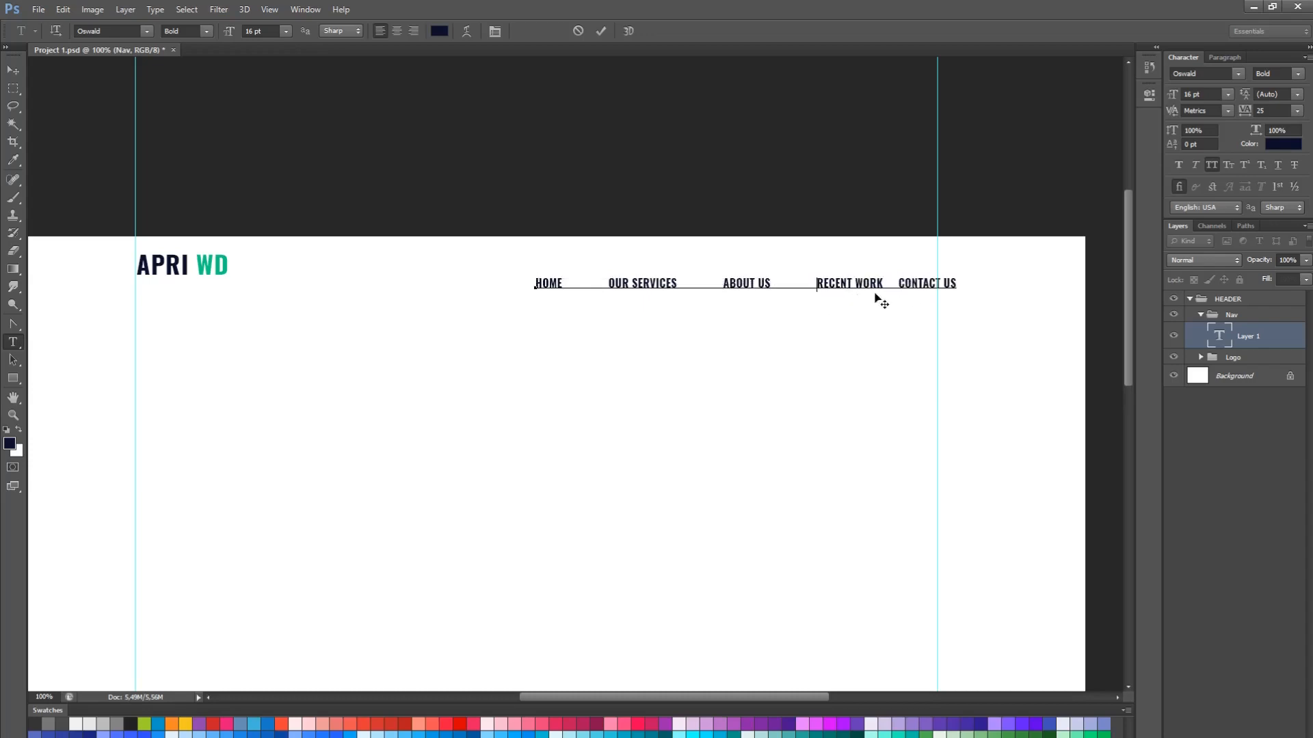
{"action": "key", "text": "ctrl+v"}
{"action": "key", "text": "ctrl+Return"}
Move the navigation text so it ends at the right guide, and collapse the Nav group
{"action": "key", "text": "v"}
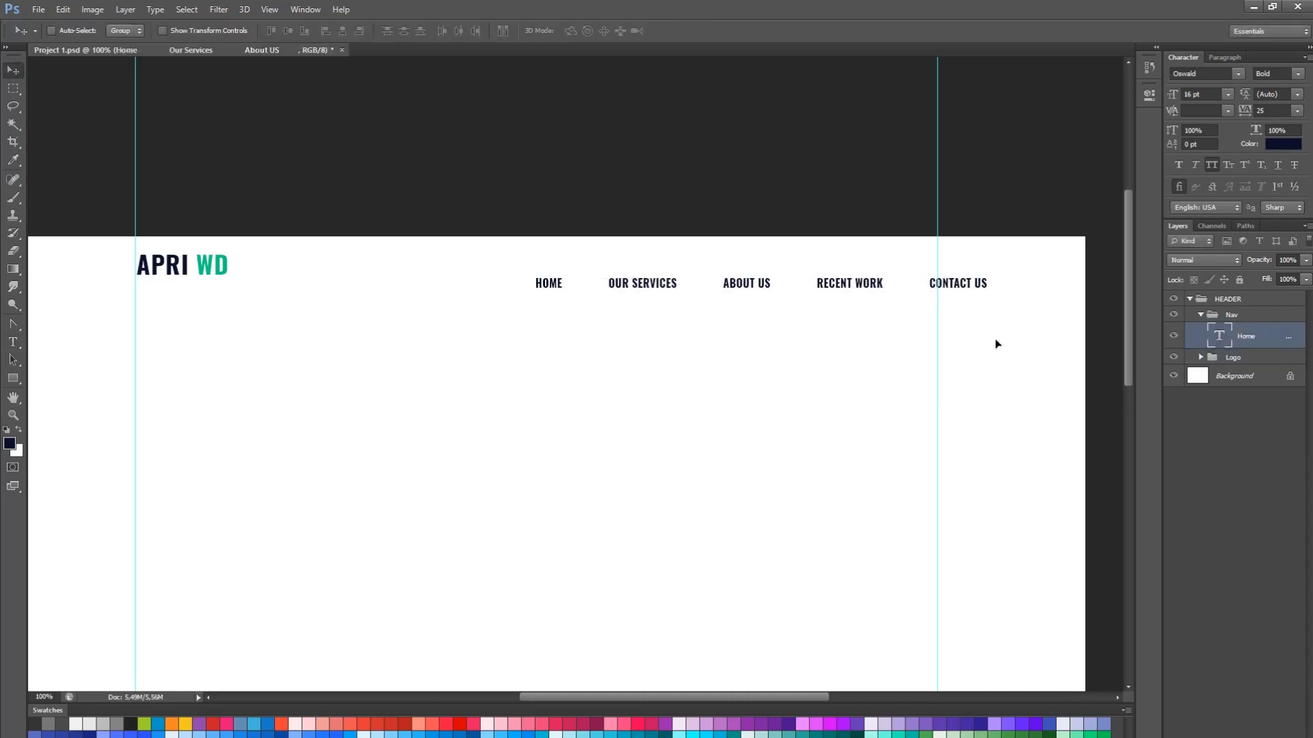
{"action": "left_click_drag", "start_coordinate": [996, 340], "coordinate": [952, 343]}
{"action": "left_click", "coordinate": [1231, 315]}
{"action": "left_click", "coordinate": [1200, 314]}
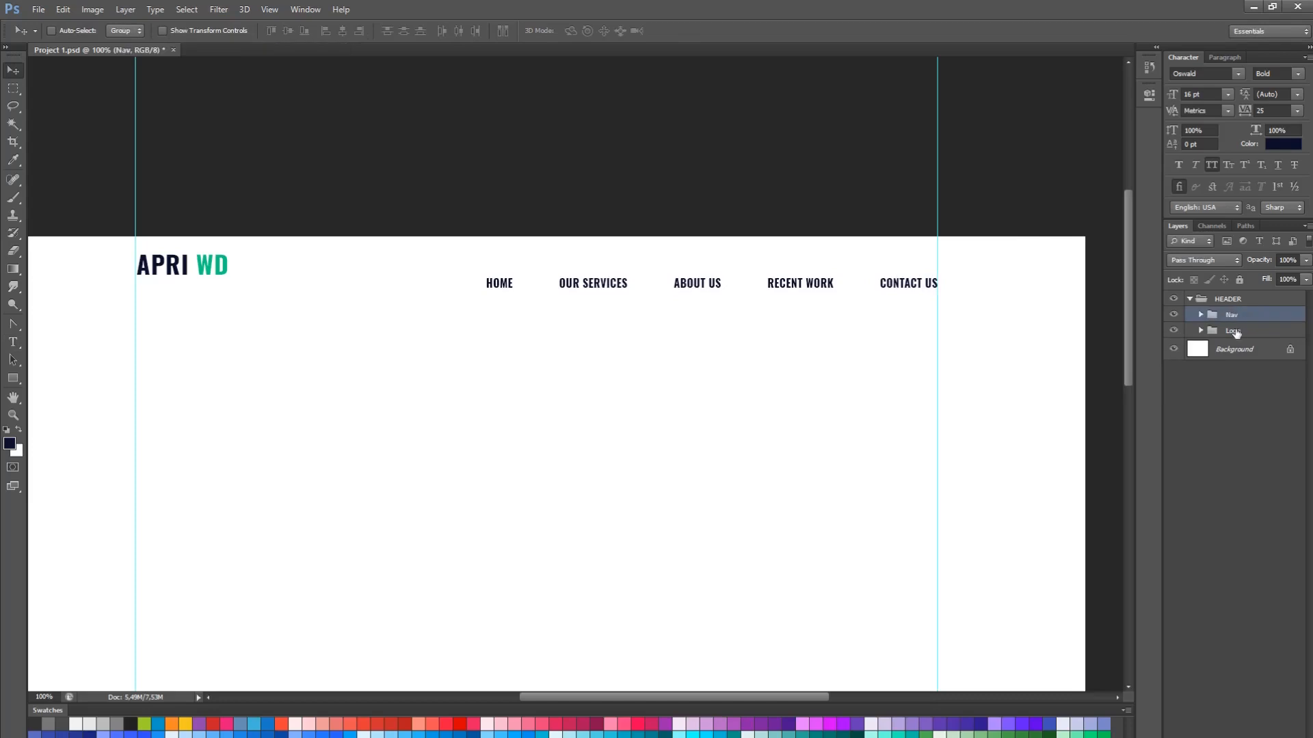
Align the Nav and Logo groups on their vertical centers and nudge both to sit just below the page's top edge
{"action": "left_click", "coordinate": [1233, 330], "text": "shift"}
{"action": "left_click", "coordinate": [288, 31]}
{"action": "key", "text": "shift+Up"}
{"action": "key", "text": "shift+Up"}
{"action": "key", "text": "shift+Up"}
{"action": "key", "text": "shift+Up"}
{"action": "key", "text": "Down"}
{"action": "key", "text": "Down"}
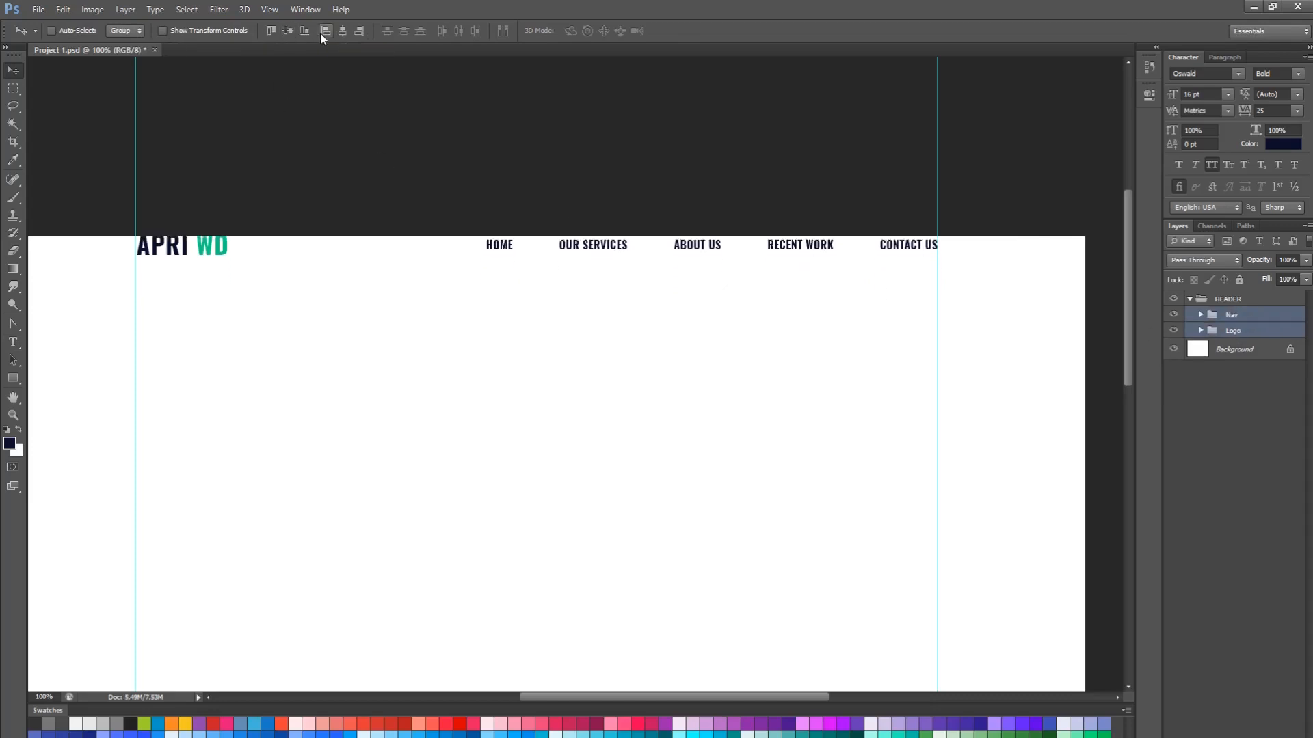
{"action": "key", "text": "shift+Down"}
{"action": "key", "text": "shift+Down"}
{"action": "key", "text": "shift+Down"}
Save the document with Maximize Compatibility enabled
{"action": "key", "text": "ctrl+s"}
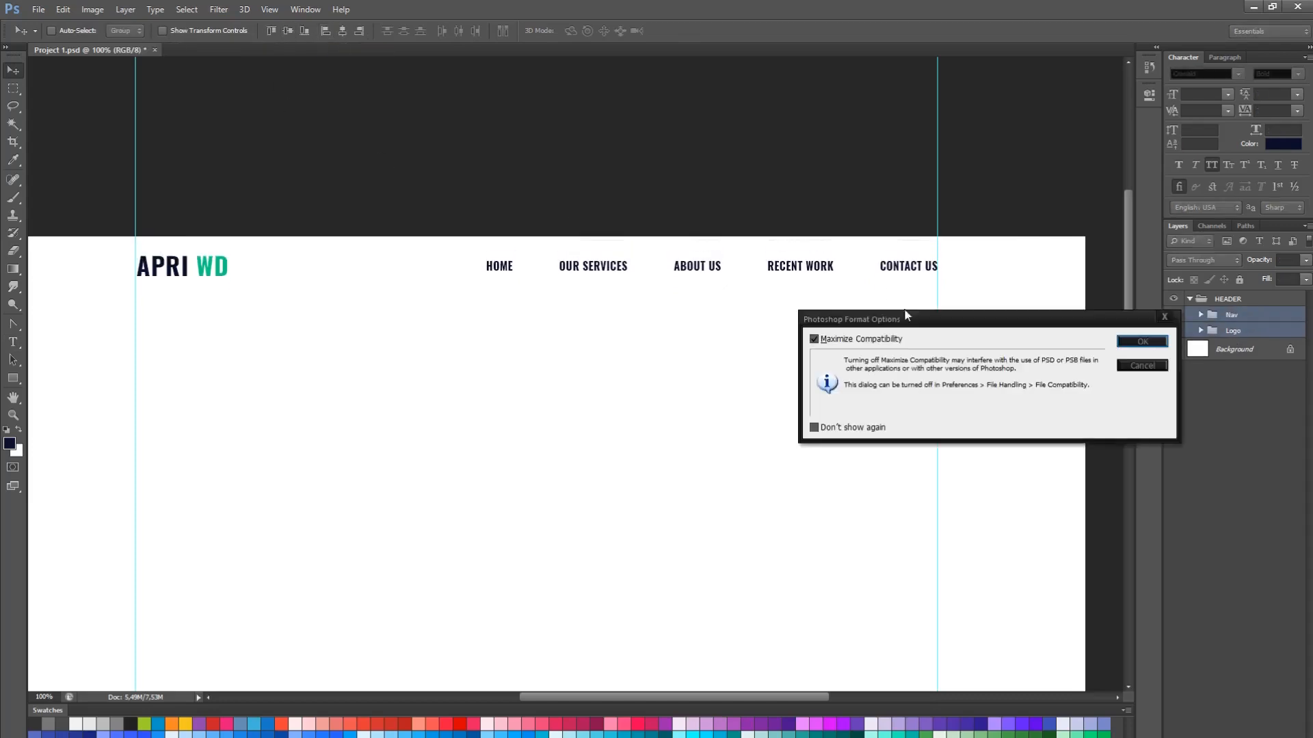
{"action": "left_click", "coordinate": [1136, 339]}
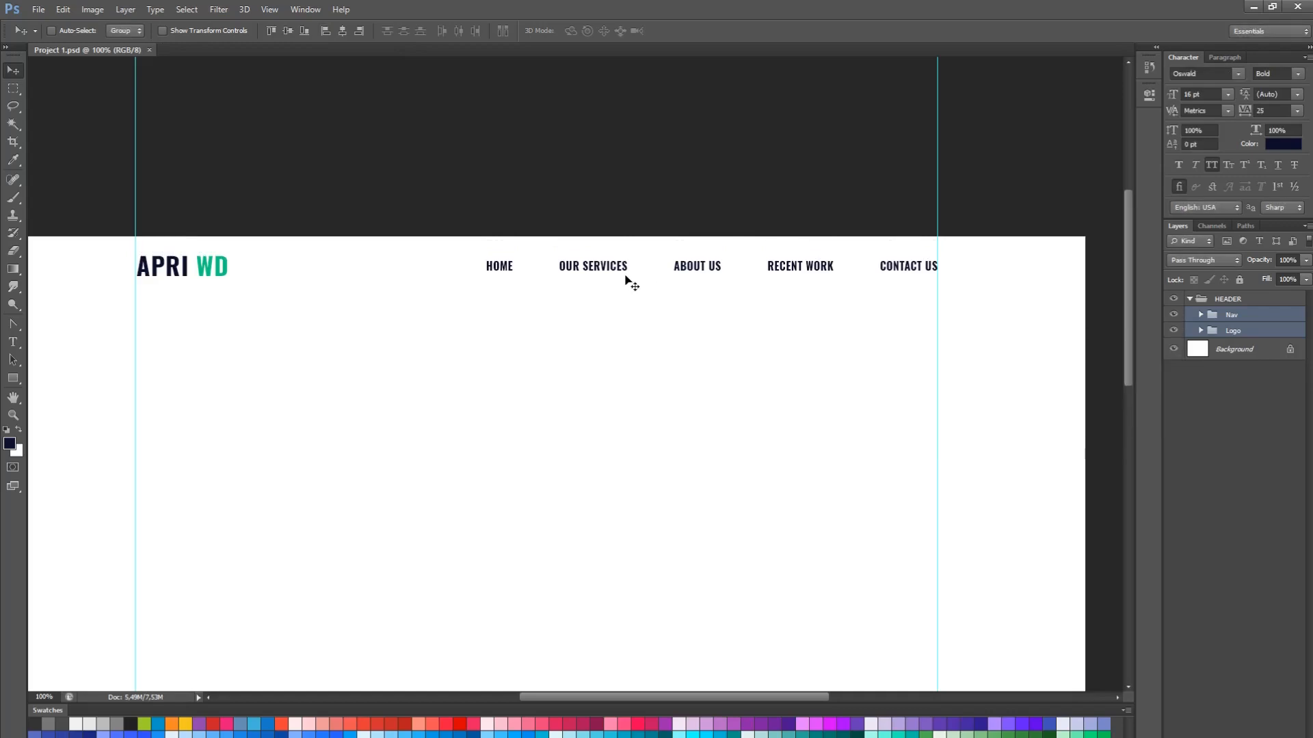
Collapse the HEADER group and create a group named BODY between it and the Background layer
{"action": "scroll", "coordinate": [625, 277], "scroll_direction": "up", "scroll_amount": 1}
{"action": "left_click", "coordinate": [1190, 299]}
{"action": "left_click", "coordinate": [1229, 316]}
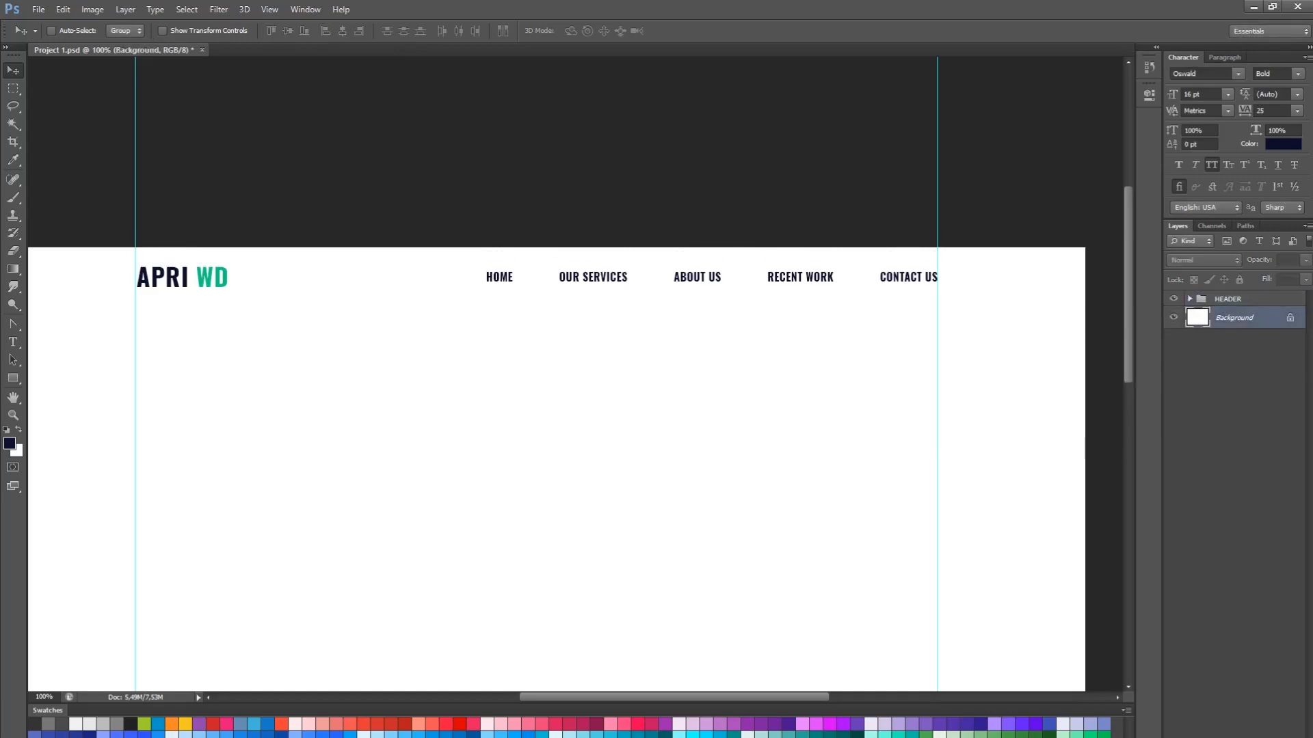
{"action": "key", "text": "ctrl+g"}
{"action": "double_click", "coordinate": [1234, 315]}
{"action": "type", "text": "BODY"}
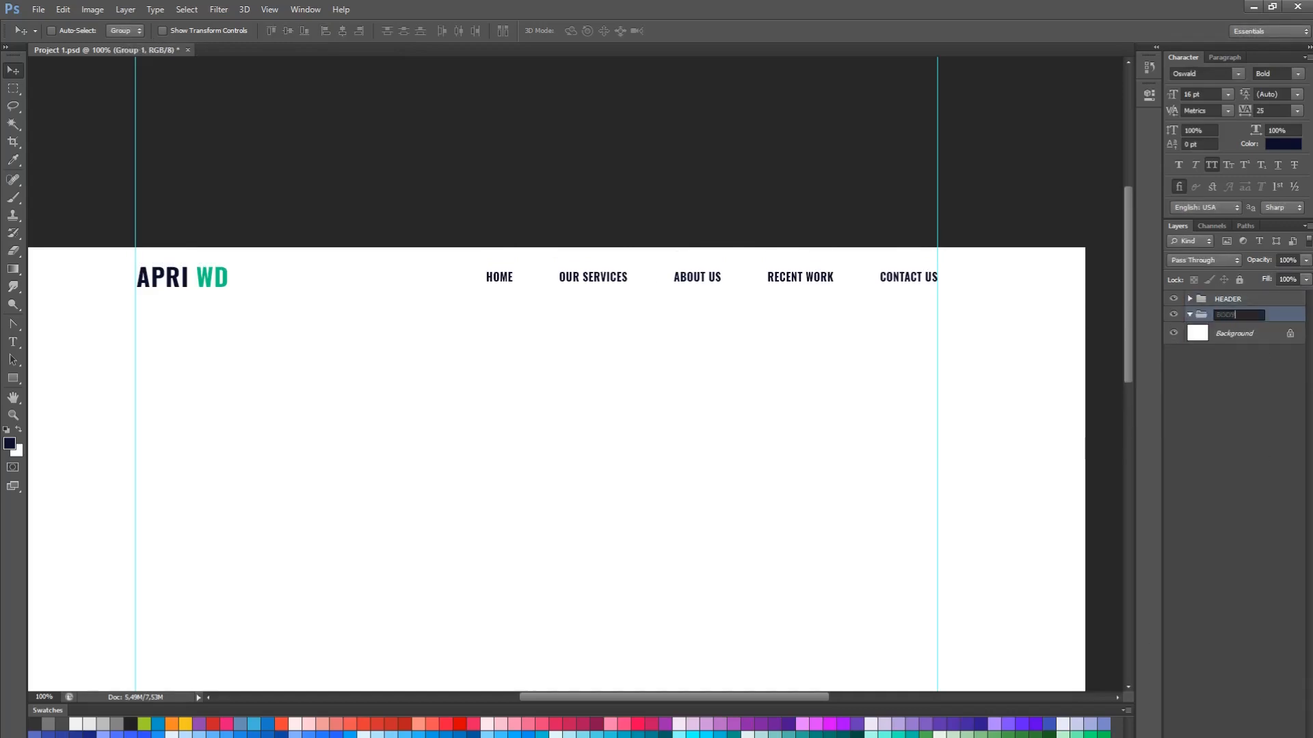
{"action": "key", "text": "Return"}
Create a dark navy rectangle 500 px high and as wide as the page inside the BODY group
{"action": "left_click", "coordinate": [12, 379]}
{"action": "left_click_drag", "start_coordinate": [995, 357], "coordinate": [1050, 340]}
{"action": "left_click", "coordinate": [10, 377]}
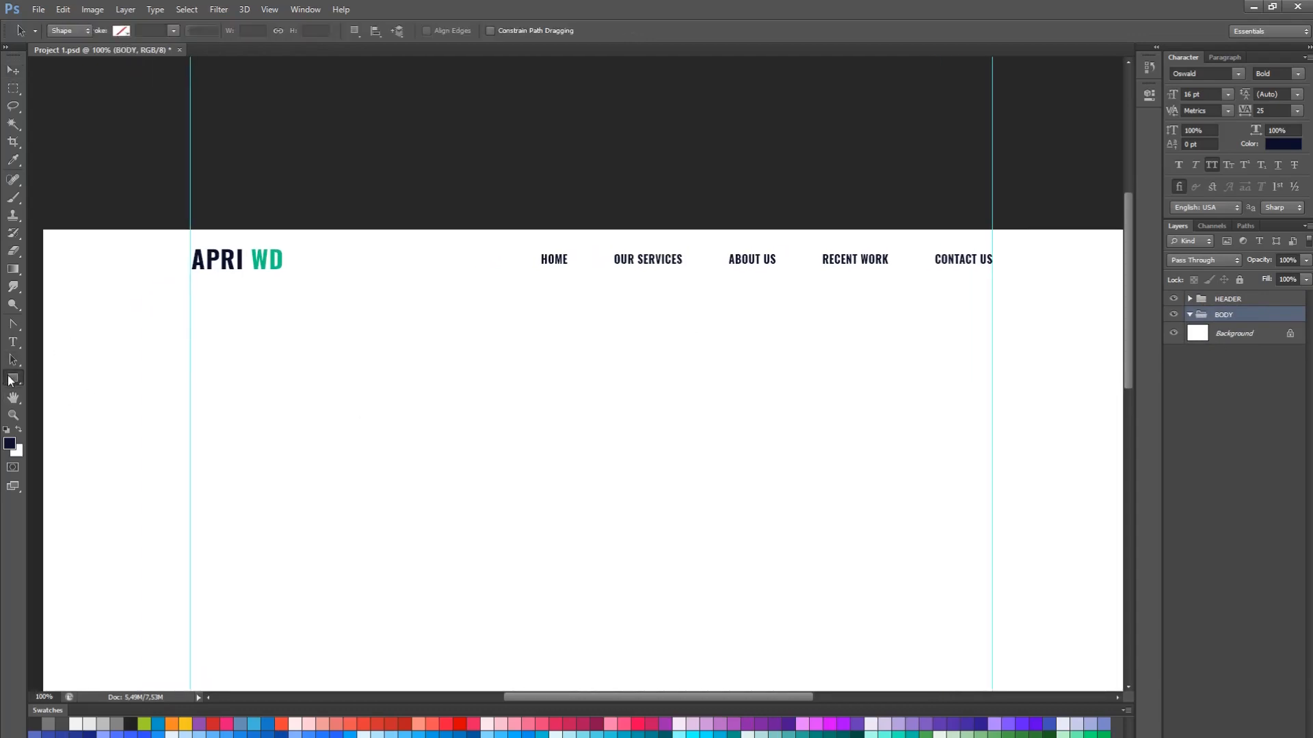
{"action": "left_click", "coordinate": [379, 351]}
{"action": "key", "text": "Tab"}
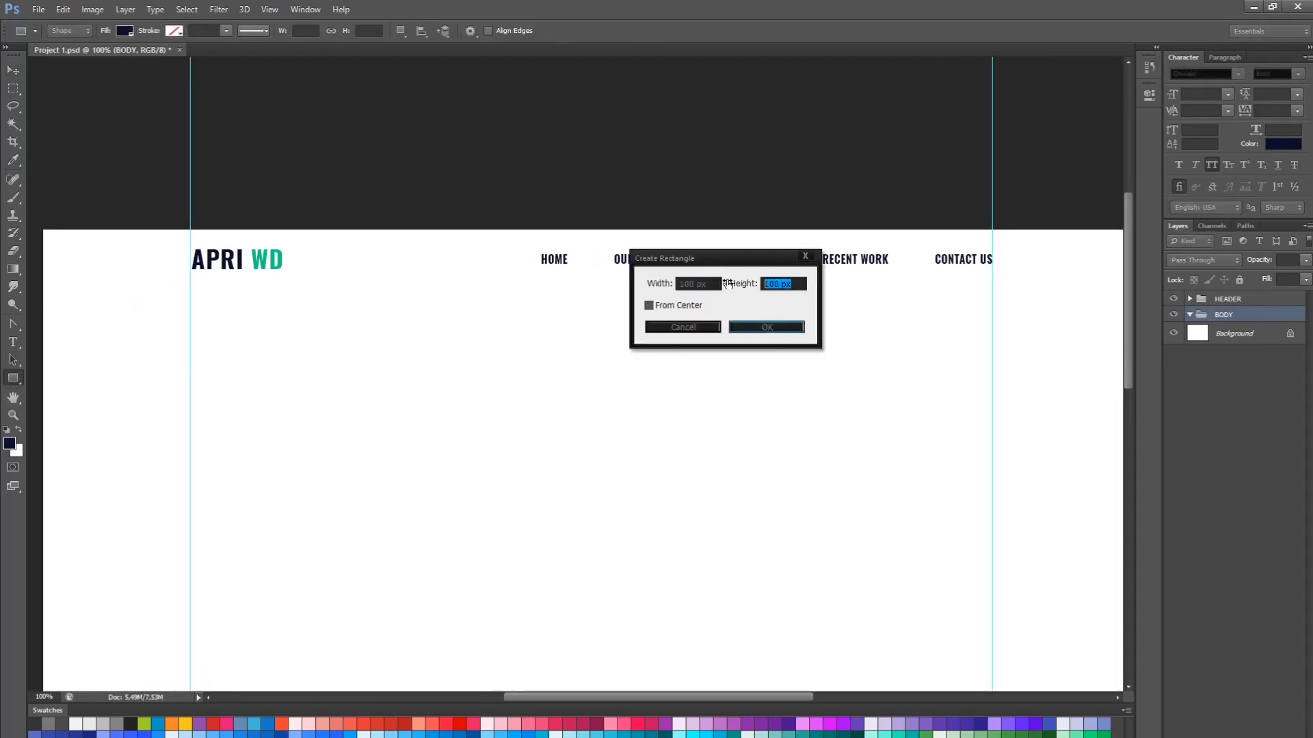
{"action": "type", "text": "500"}
{"action": "left_click_drag", "start_coordinate": [711, 285], "coordinate": [645, 290]}
{"action": "type", "text": "1"}
{"action": "key", "text": "Return"}
Move the navy rectangle to the page's left edge, directly below the header's logo and navigation
{"action": "key", "text": "v"}
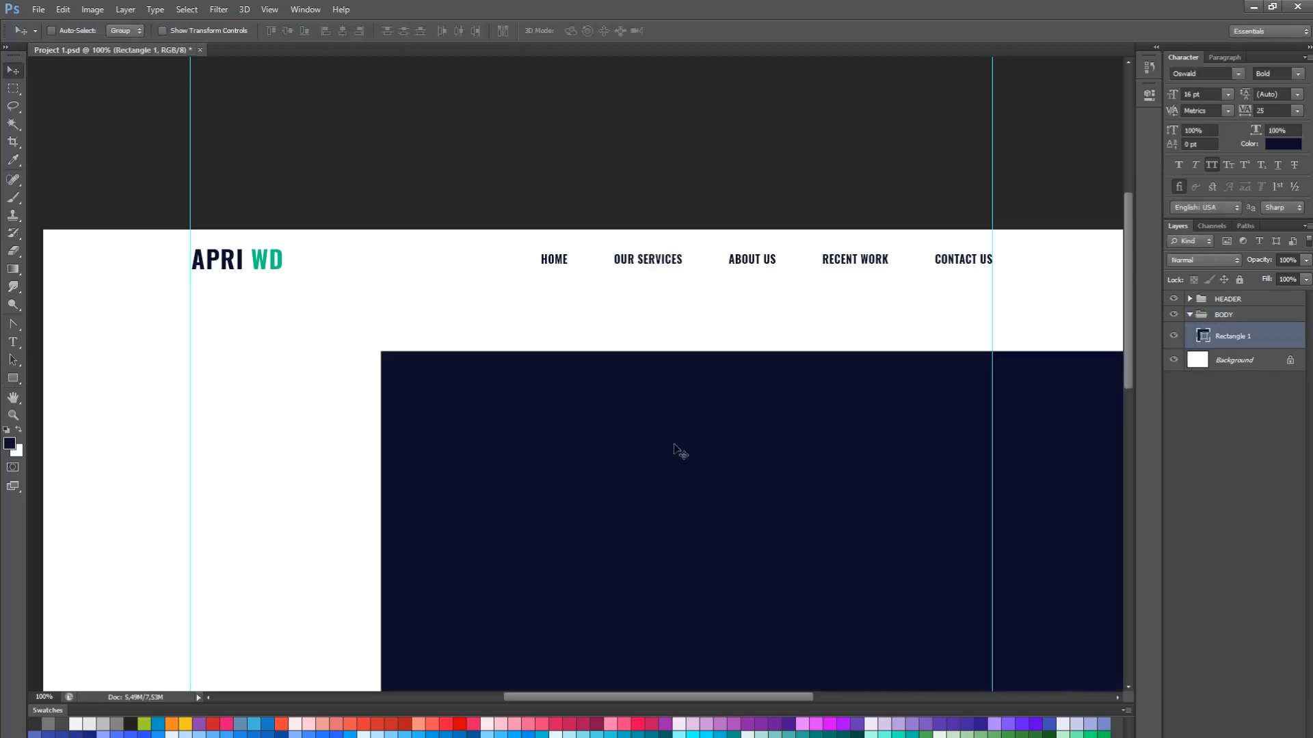
{"action": "left_click_drag", "start_coordinate": [674, 449], "coordinate": [367, 435]}
{"action": "key", "text": "shift+Up"}
{"action": "key", "text": "shift+Up"}
{"action": "key", "text": "shift+Up"}
{"action": "key", "text": "shift+Up"}
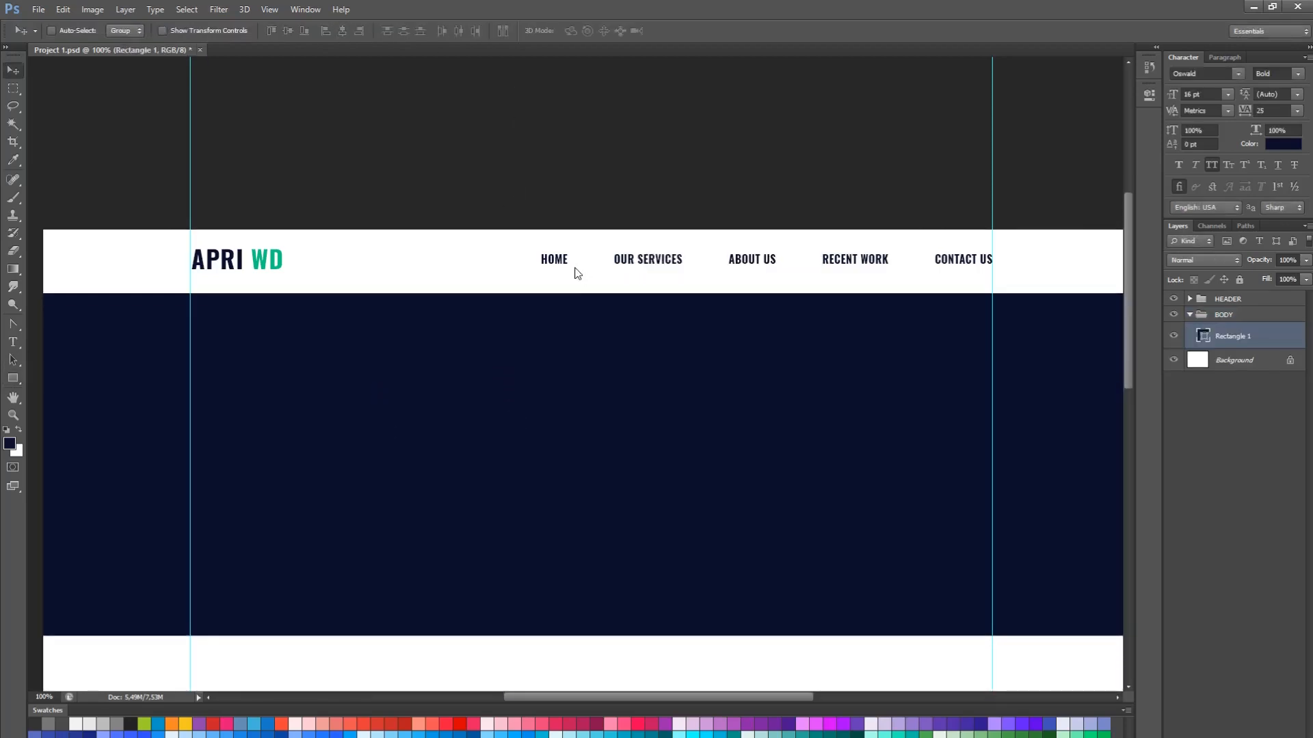
Nudge the navy rectangle vertically to leave a slim white header strip above it, and hide the guides
{"action": "key", "text": "Up"}
{"action": "key", "text": "Up"}
{"action": "key", "text": "Up"}
{"action": "key", "text": "Up"}
{"action": "key", "text": "Up"}
{"action": "key", "text": "shift+Down"}
{"action": "key", "text": "shift+Down"}
{"action": "key", "text": "shift+Down"}
{"action": "key", "text": "shift+Down"}
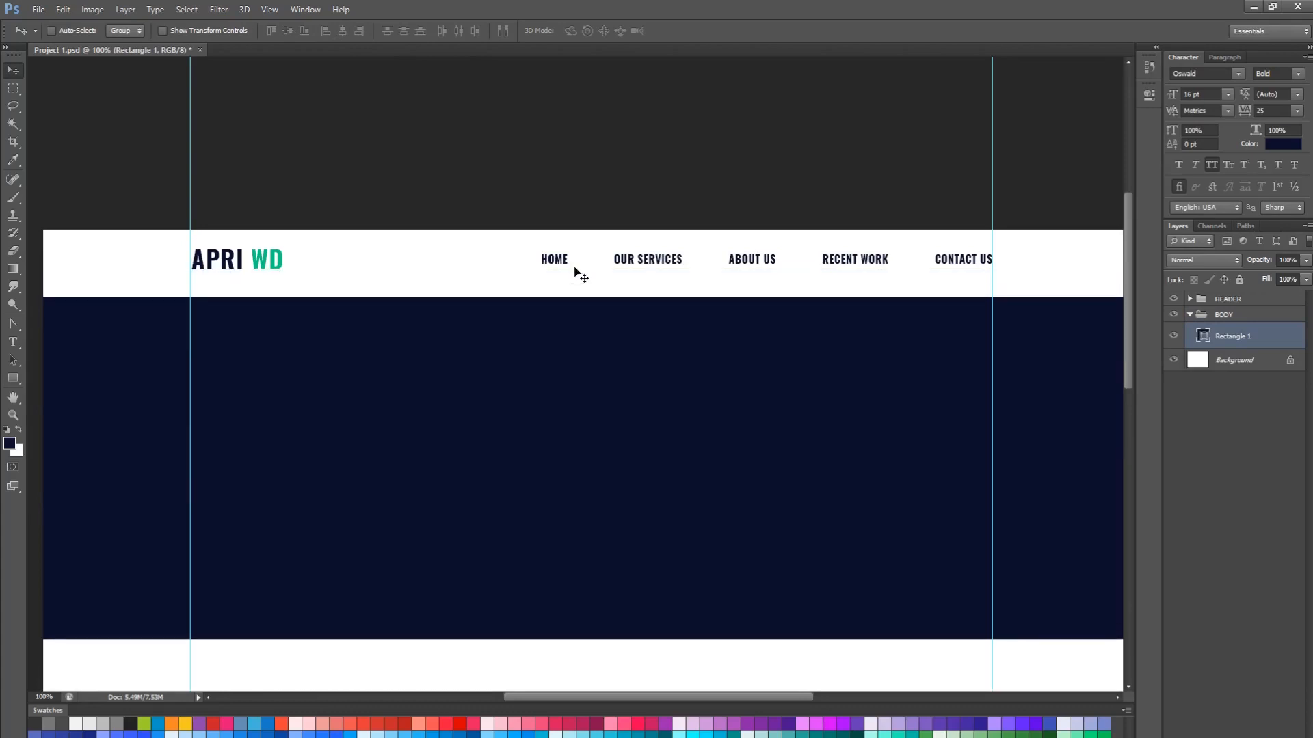
{"action": "key", "text": "shift+Up"}
{"action": "key", "text": "a"}
{"action": "key", "text": "ctrl+semicolon"}
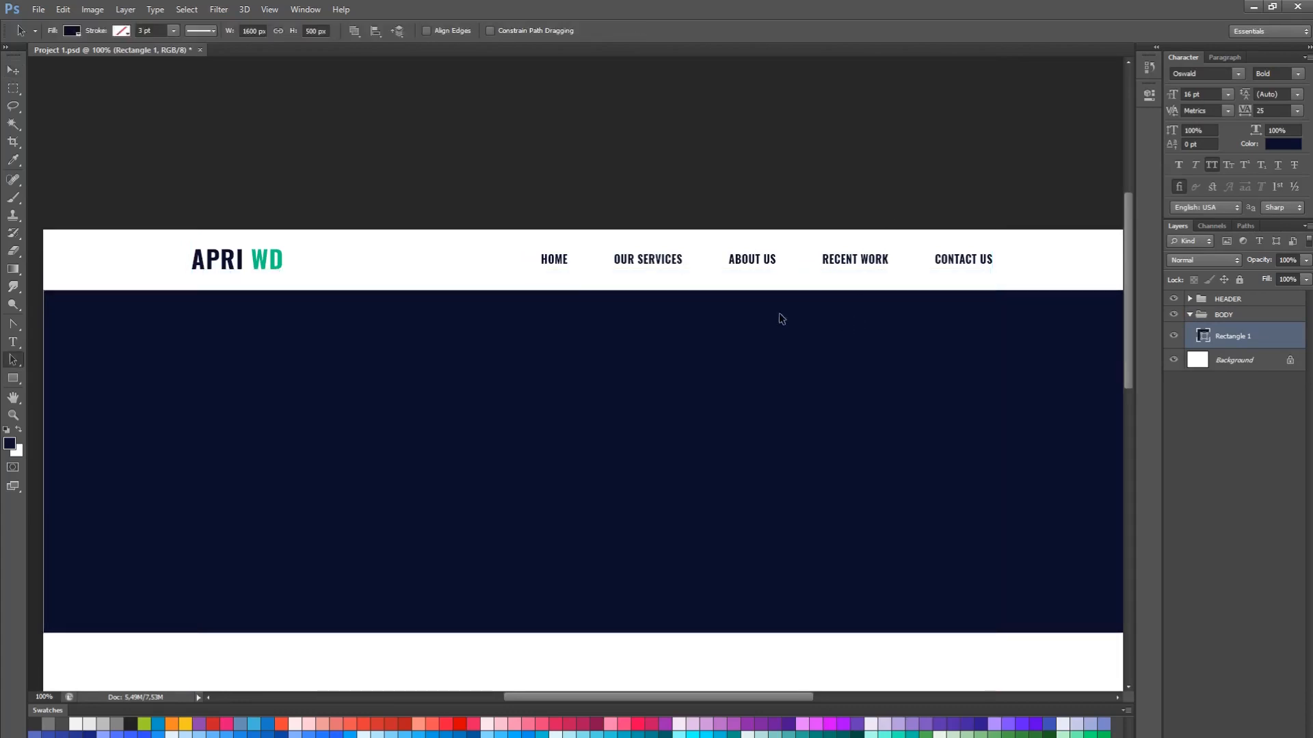
Put the navy rectangle in its own group named Hero inside the BODY group
{"action": "key", "text": "ctrl+g"}
{"action": "double_click", "coordinate": [1239, 331]}
{"action": "type", "text": "Her"}
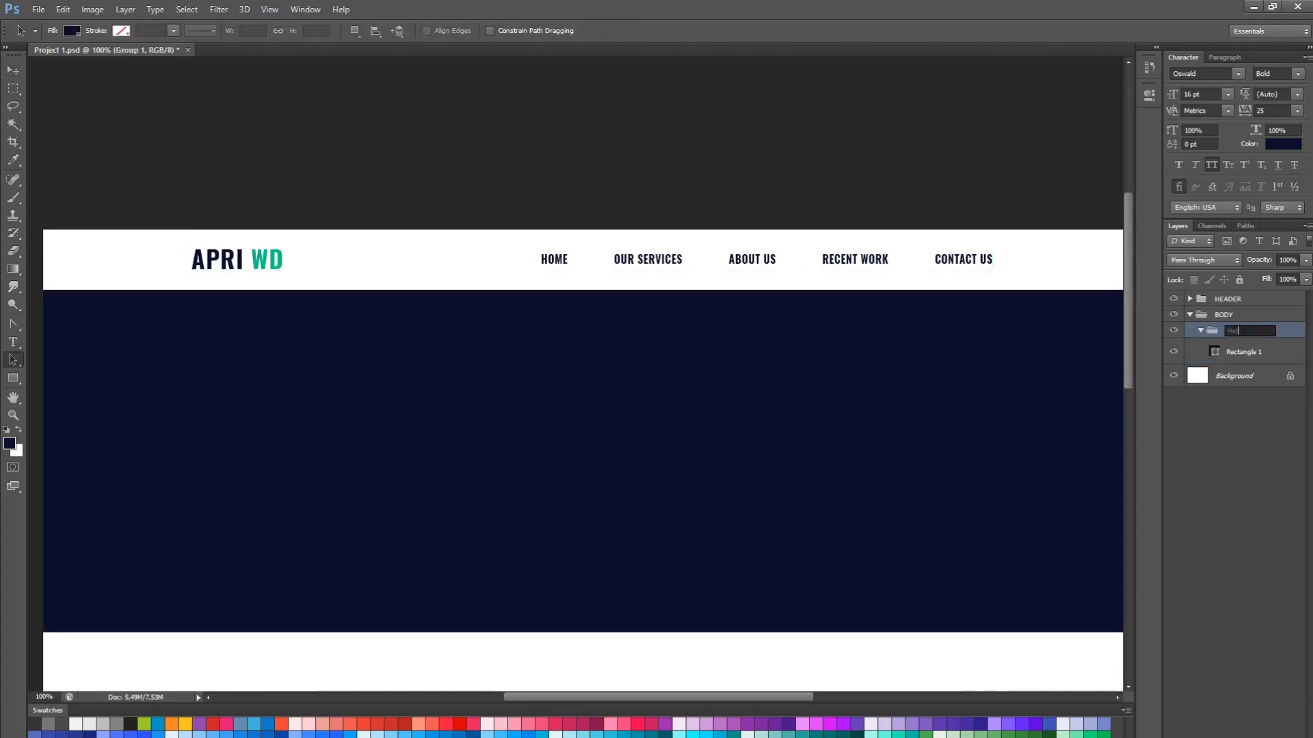
{"action": "type", "text": "o"}
{"action": "key", "text": "Return"}
Add the white (ffffff) heading "A Full Service web Design Agency" in 48 pt Oswald Bold on the navy banner
{"action": "key", "text": "t"}
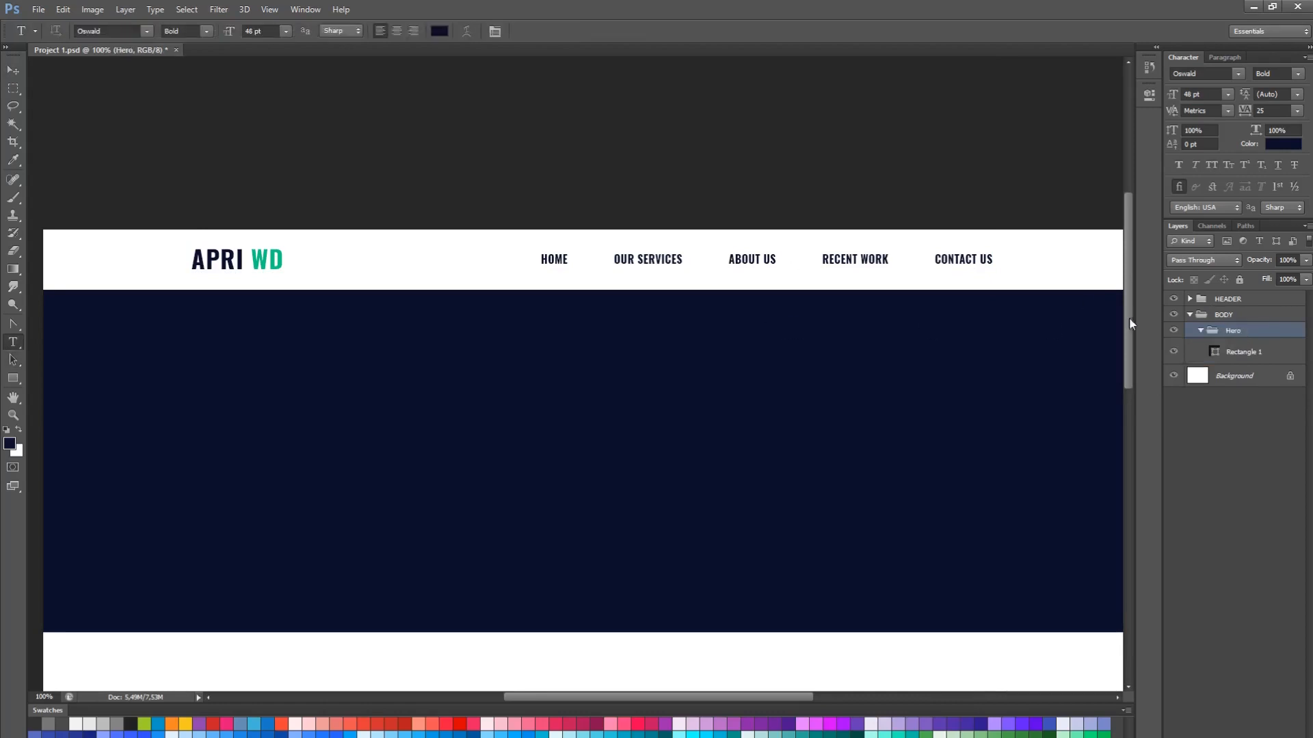
{"action": "left_click", "coordinate": [187, 395]}
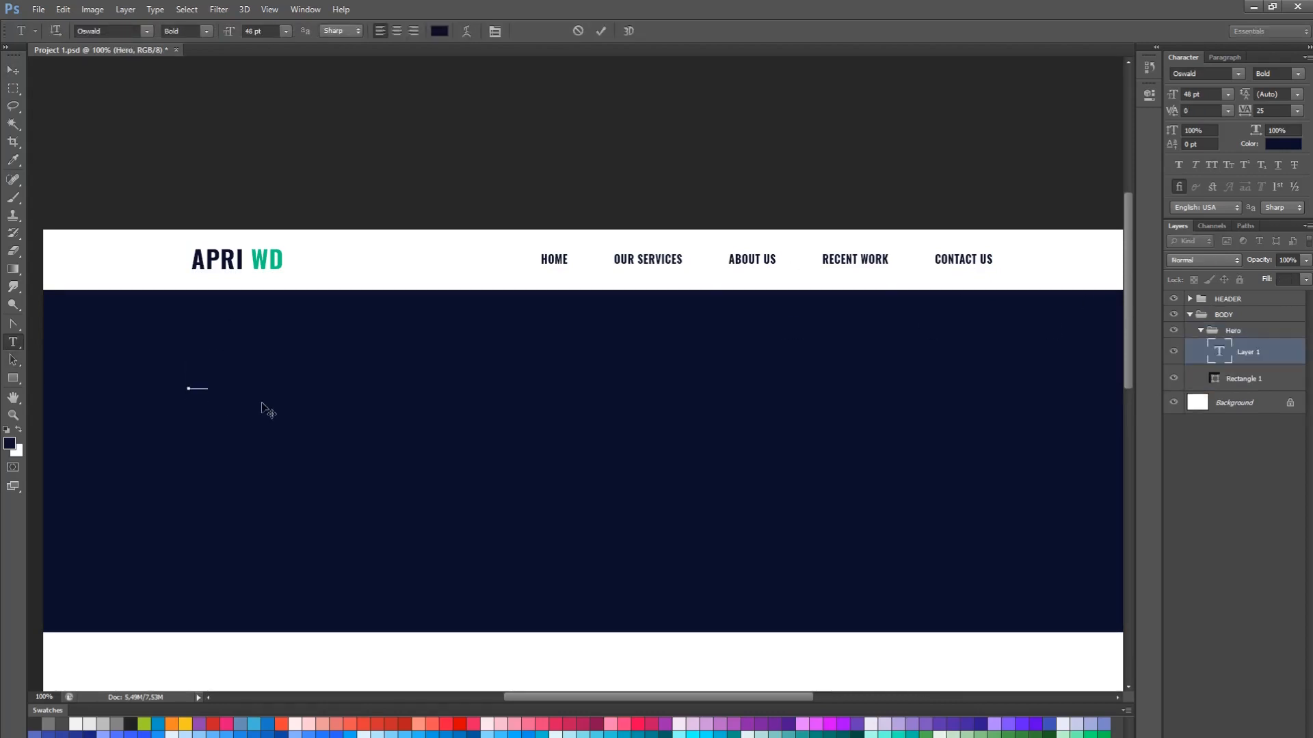
{"action": "left_click_drag", "start_coordinate": [216, 380], "coordinate": [188, 376]}
{"action": "left_click", "coordinate": [439, 31]}
{"action": "type", "text": "ffffff"}
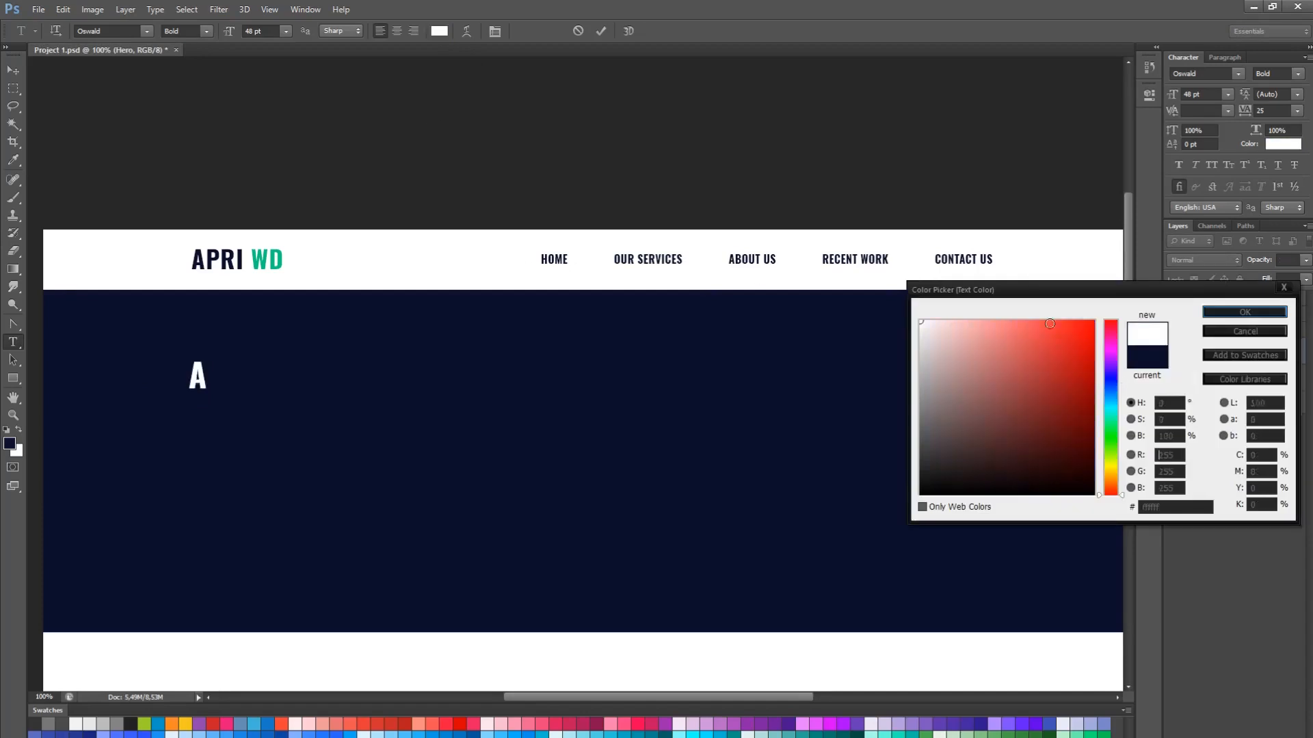
{"action": "key", "text": "Return"}
{"action": "left_click", "coordinate": [216, 382]}
{"action": "type", "text": "A Full Service"}
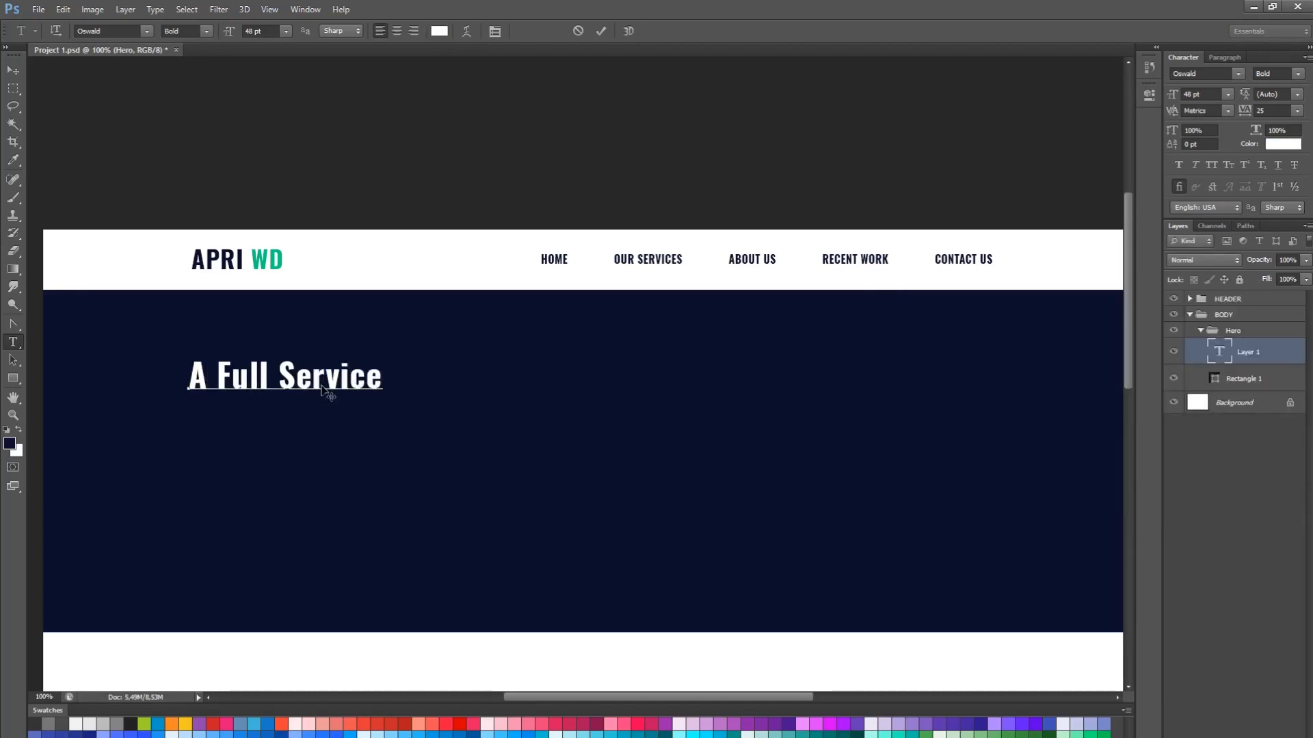
{"action": "type", "text": " web"}
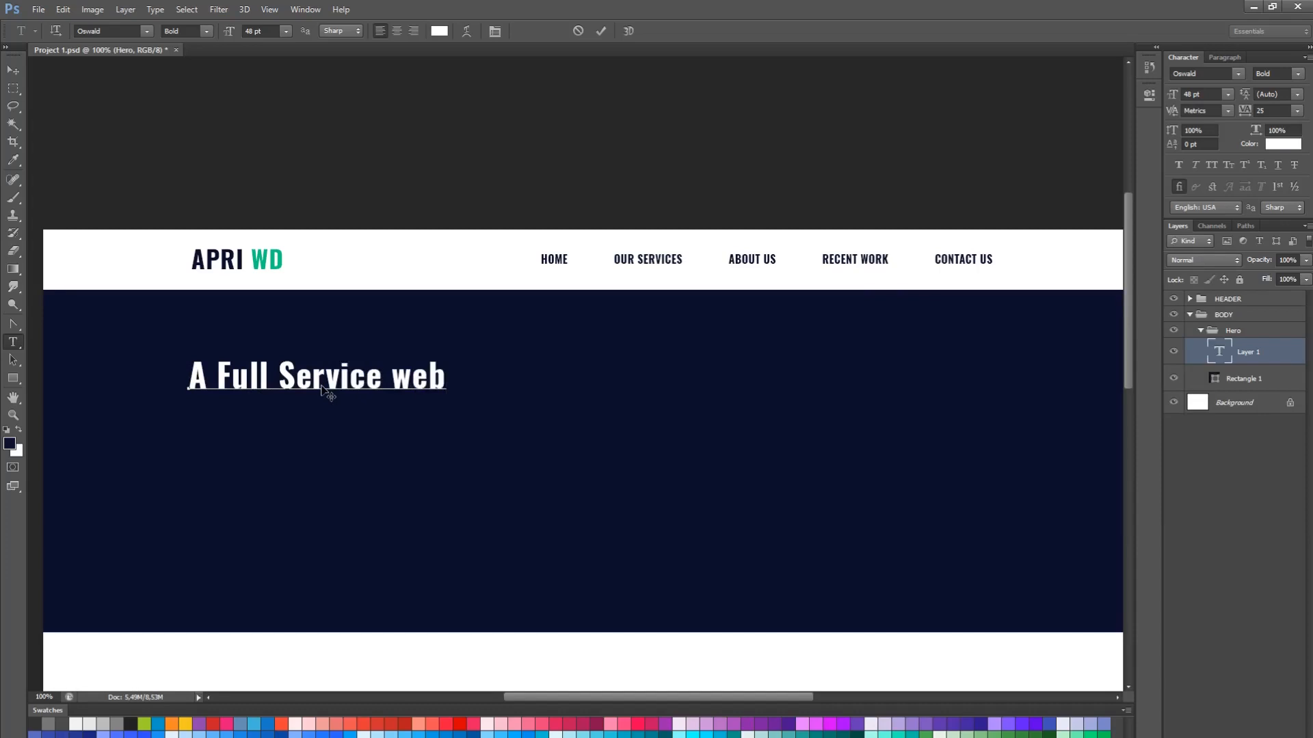
{"action": "type", "text": " Design Age"}
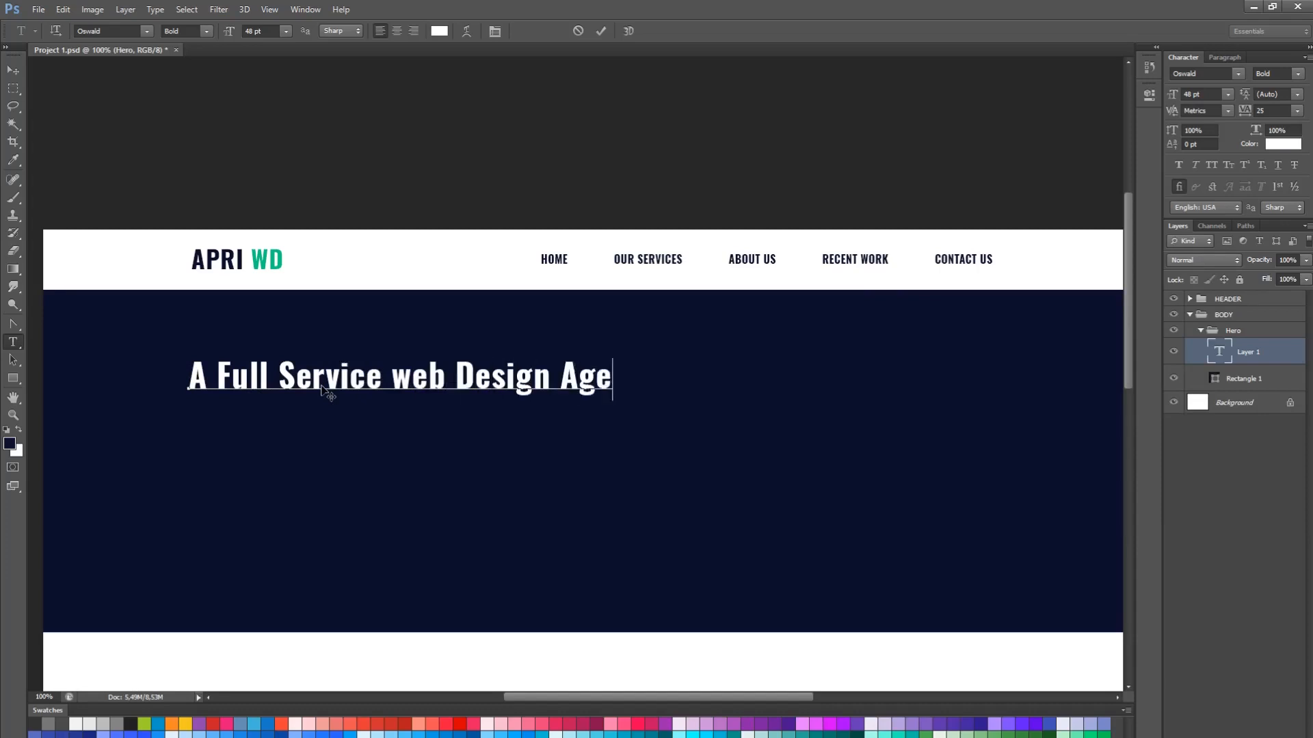
{"action": "type", "text": "ncy"}
Set the heading in all caps and color the words "WEB DESIGN" with the green sampled from the logo
{"action": "key", "text": "ctrl+a"}
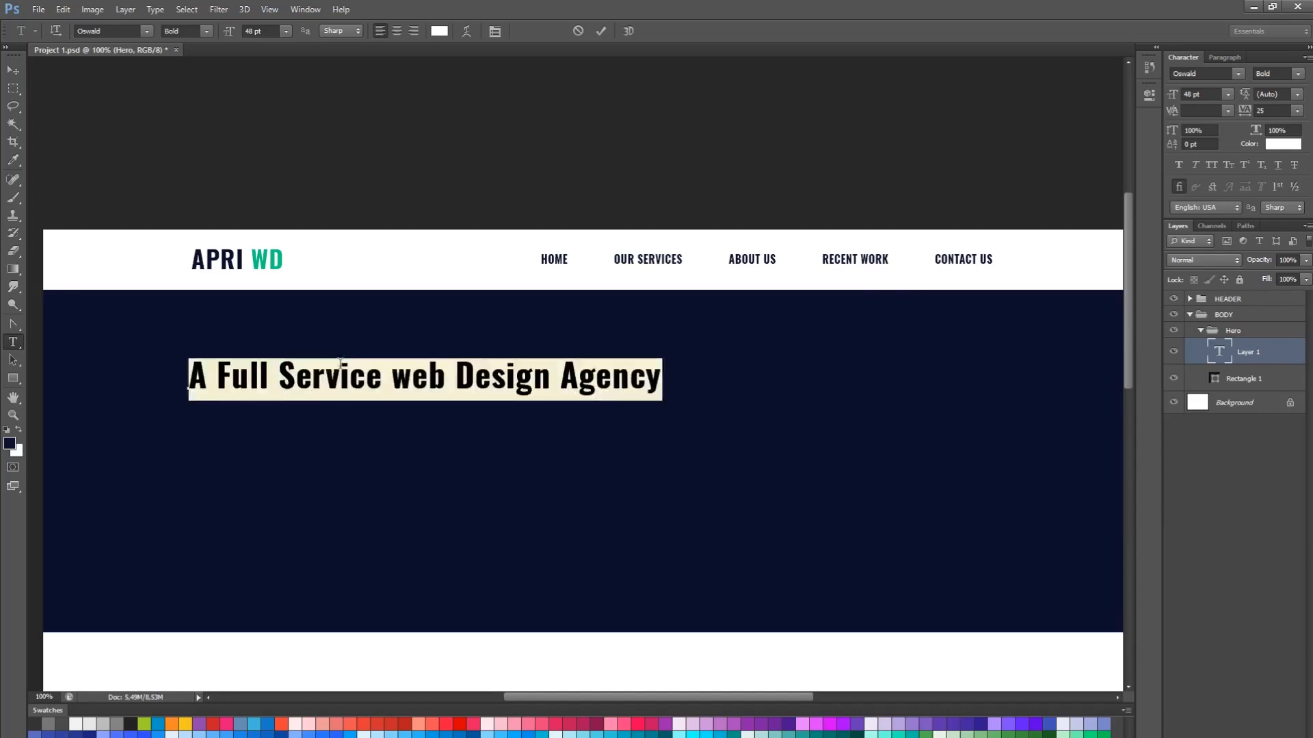
{"action": "left_click", "coordinate": [1211, 167]}
{"action": "left_click_drag", "start_coordinate": [418, 376], "coordinate": [590, 376]}
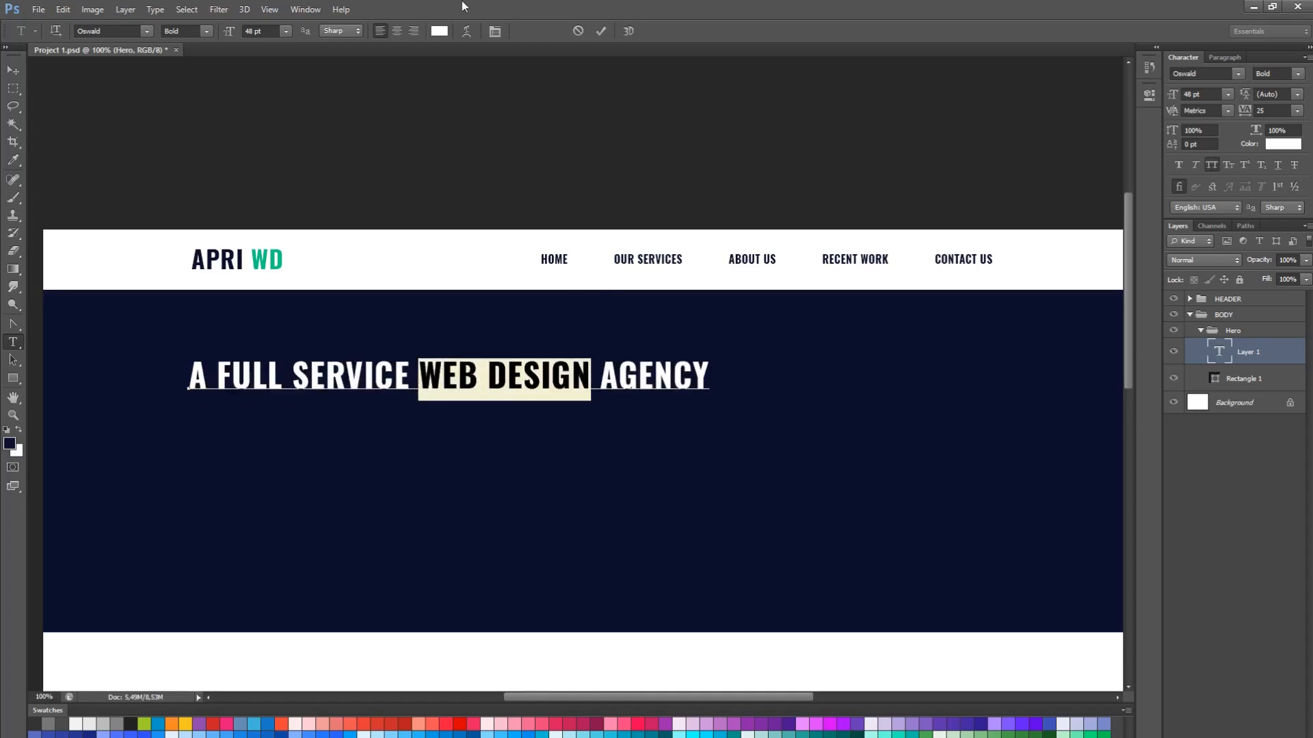
{"action": "left_click", "coordinate": [439, 31]}
{"action": "left_click", "coordinate": [273, 259]}
{"action": "left_click", "coordinate": [1228, 314]}
{"action": "left_click", "coordinate": [10, 73]}
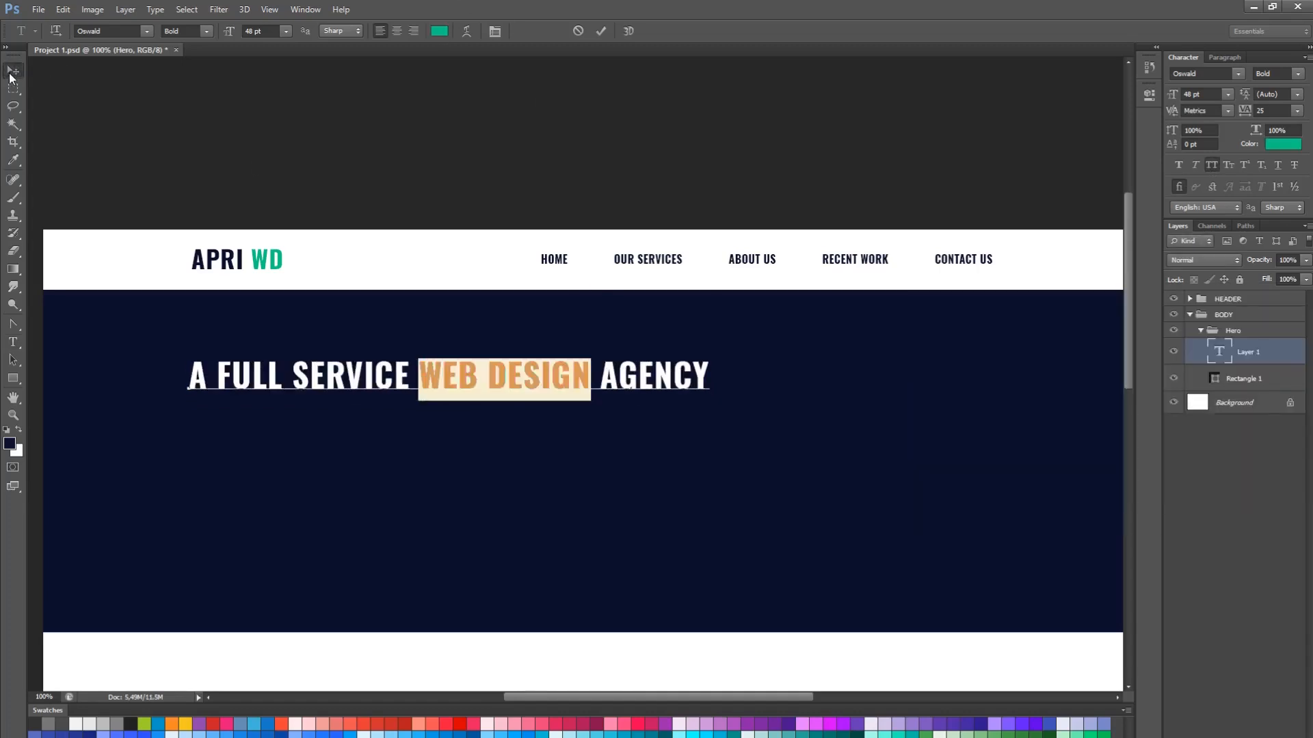
Move the banner heading slightly to the right so it is indented from the logo
{"action": "left_click_drag", "start_coordinate": [402, 409], "coordinate": [437, 413]}
{"action": "scroll", "coordinate": [453, 419], "scroll_direction": "down", "scroll_amount": 3}
{"action": "scroll", "coordinate": [865, 601], "scroll_direction": "up", "scroll_amount": 4}
Add a white three-line Lorem ipsum paragraph in a text box below the heading, inside the Hero group
{"action": "key", "text": "t"}
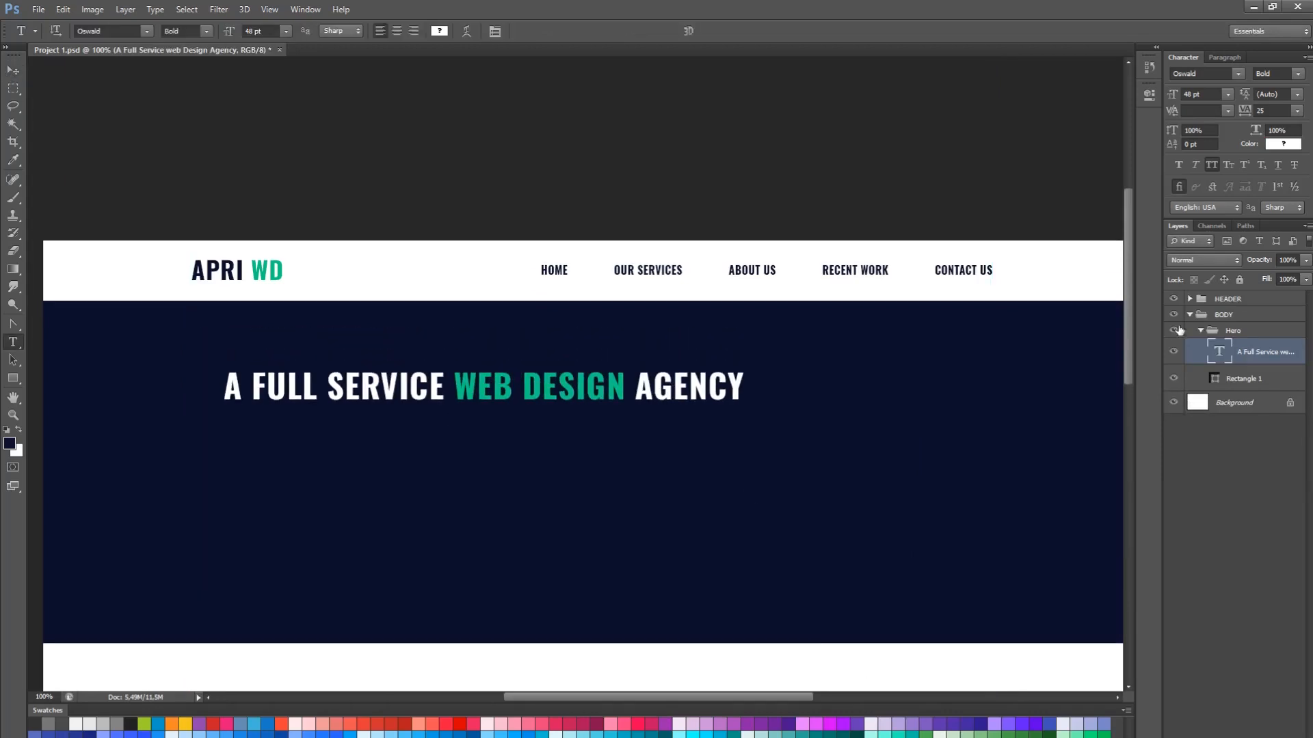
{"action": "left_click", "coordinate": [1227, 331]}
{"action": "left_click_drag", "start_coordinate": [222, 440], "coordinate": [618, 583]}
Align the left edges of the heading and paragraph and shift both slightly down in the banner
{"action": "left_click", "coordinate": [1254, 379], "text": "ctrl"}
{"action": "key", "text": "v"}
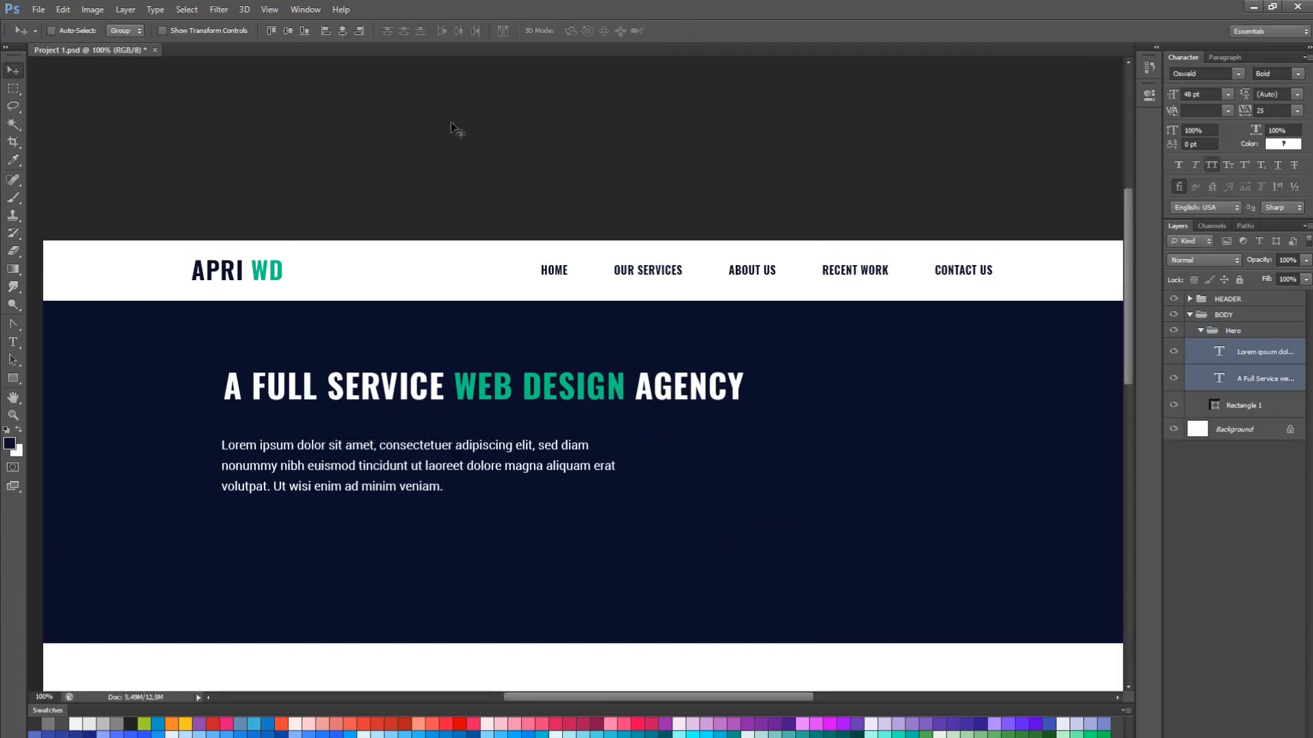
{"action": "left_click", "coordinate": [338, 33]}
{"action": "left_click", "coordinate": [326, 32]}
{"action": "scroll", "coordinate": [432, 403], "scroll_direction": "up", "scroll_amount": 1}
{"action": "left_click_drag", "start_coordinate": [432, 404], "coordinate": [432, 412]}
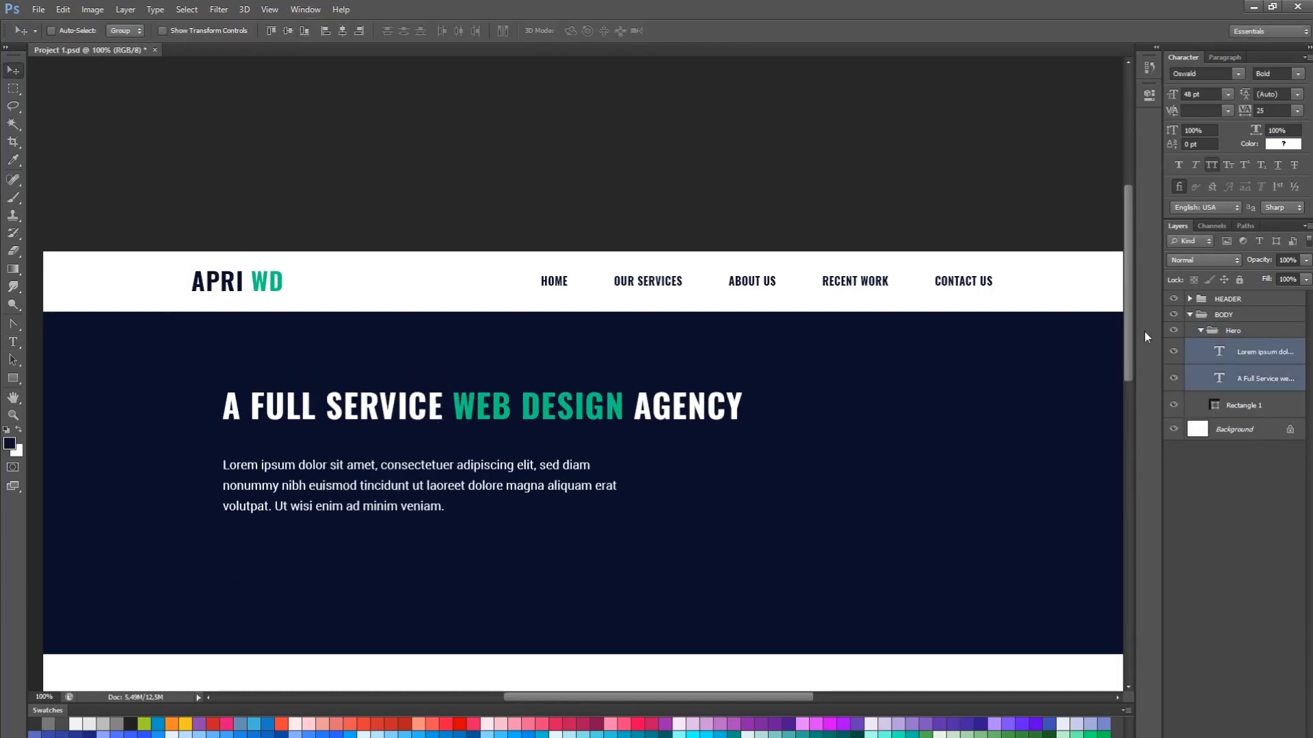
Draw a rounded rectangle about 179 by 50 px with a 3 px corner radius below the paragraph
{"action": "left_click", "coordinate": [1247, 350]}
{"action": "left_click", "coordinate": [13, 360]}
{"action": "left_click", "coordinate": [13, 378]}
{"action": "left_click", "coordinate": [88, 390]}
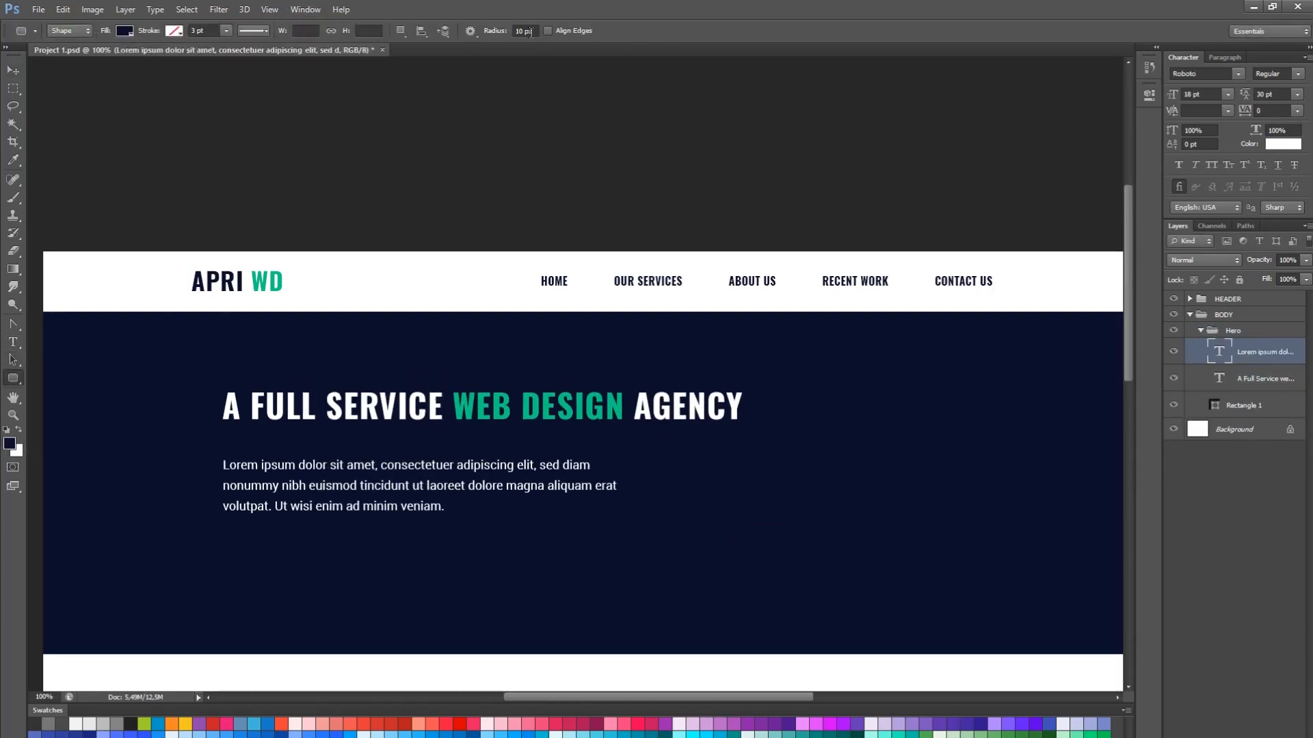
{"action": "left_click_drag", "start_coordinate": [533, 31], "coordinate": [506, 84]}
{"action": "type", "text": "3"}
{"action": "left_click_drag", "start_coordinate": [221, 545], "coordinate": [343, 578]}
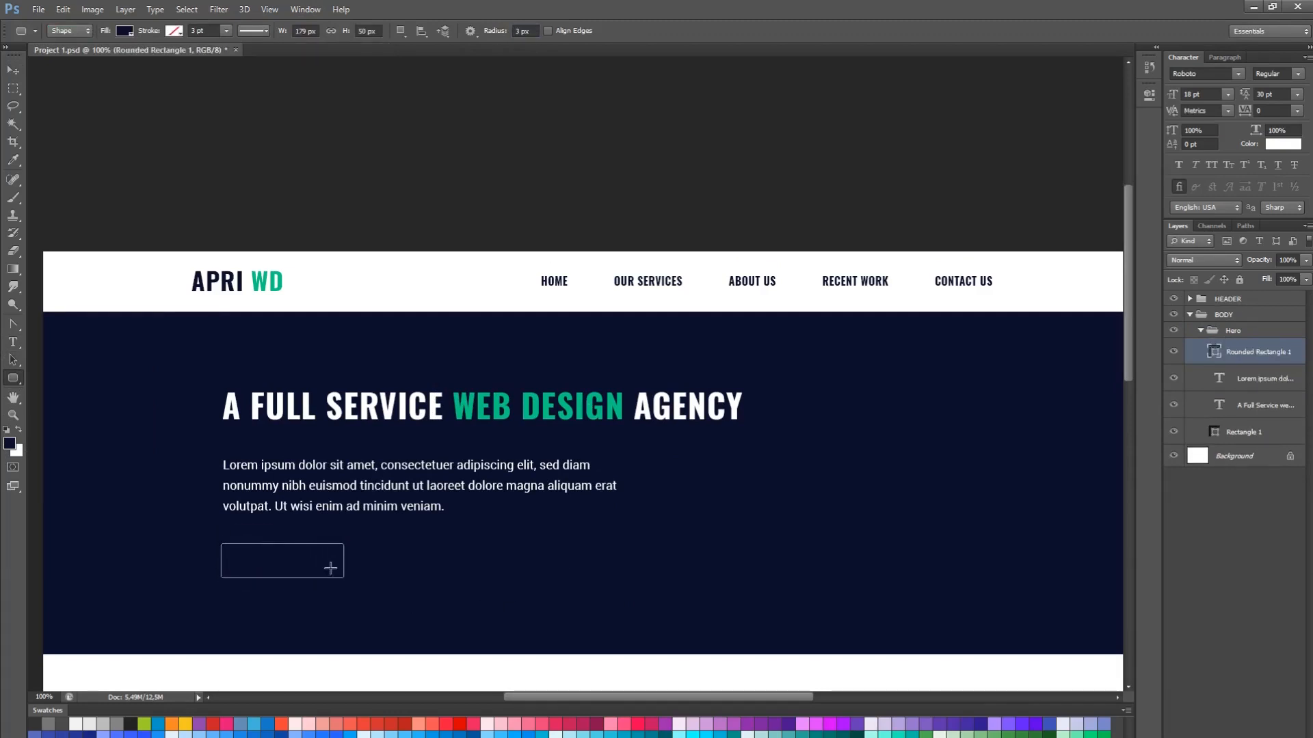
Fill the rounded rectangle with the heading's green and put it in a group named BTN
{"action": "double_click", "coordinate": [1212, 352]}
{"action": "left_click", "coordinate": [606, 406]}
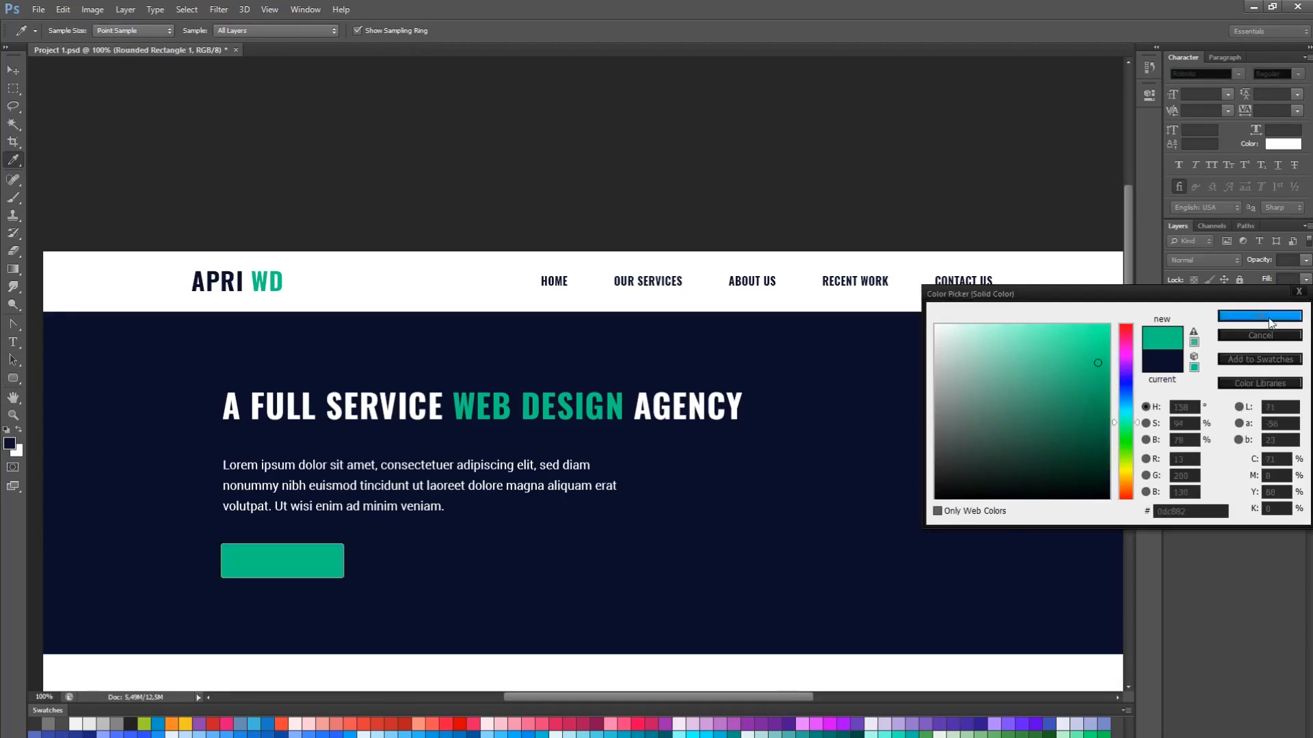
{"action": "left_click", "coordinate": [1273, 316]}
{"action": "key", "text": "ctrl+g"}
{"action": "double_click", "coordinate": [1252, 348]}
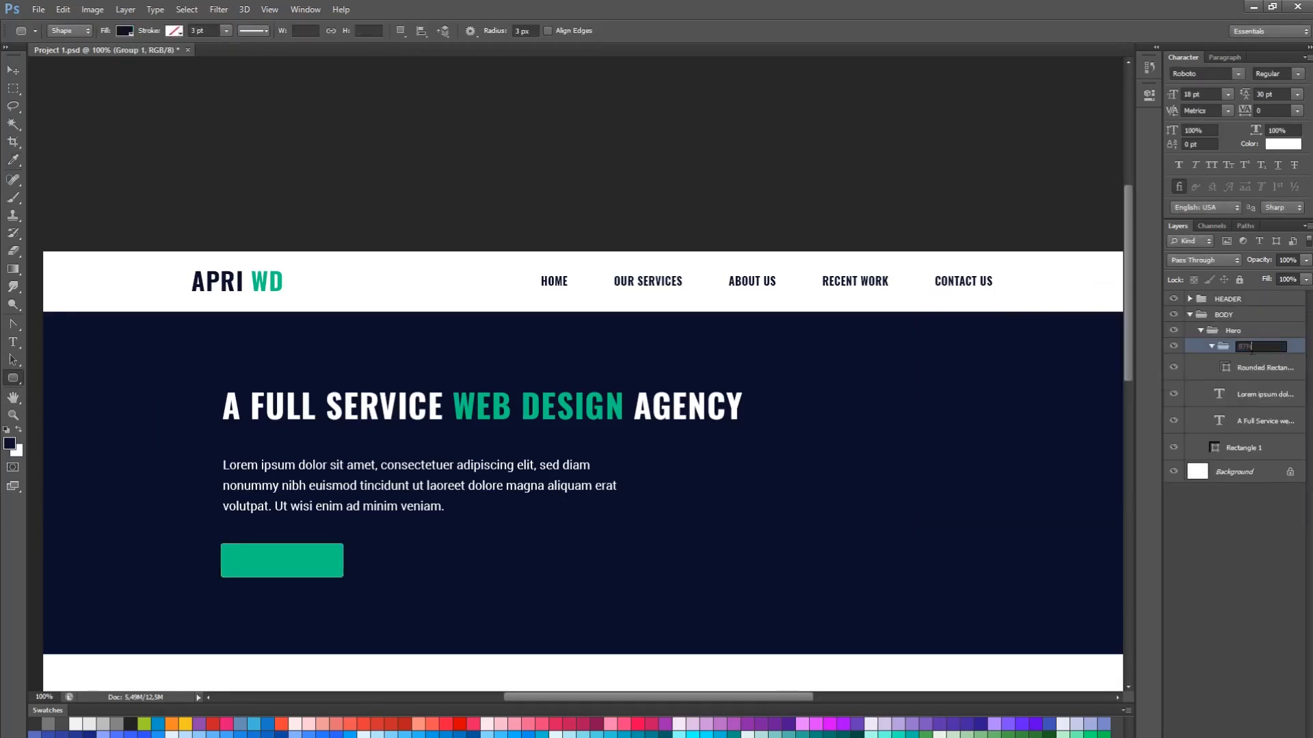
{"action": "key", "text": "Return"}
Add the white label "Learn More" in 14 pt Roboto Medium all caps on the green button
{"action": "key", "text": "t"}
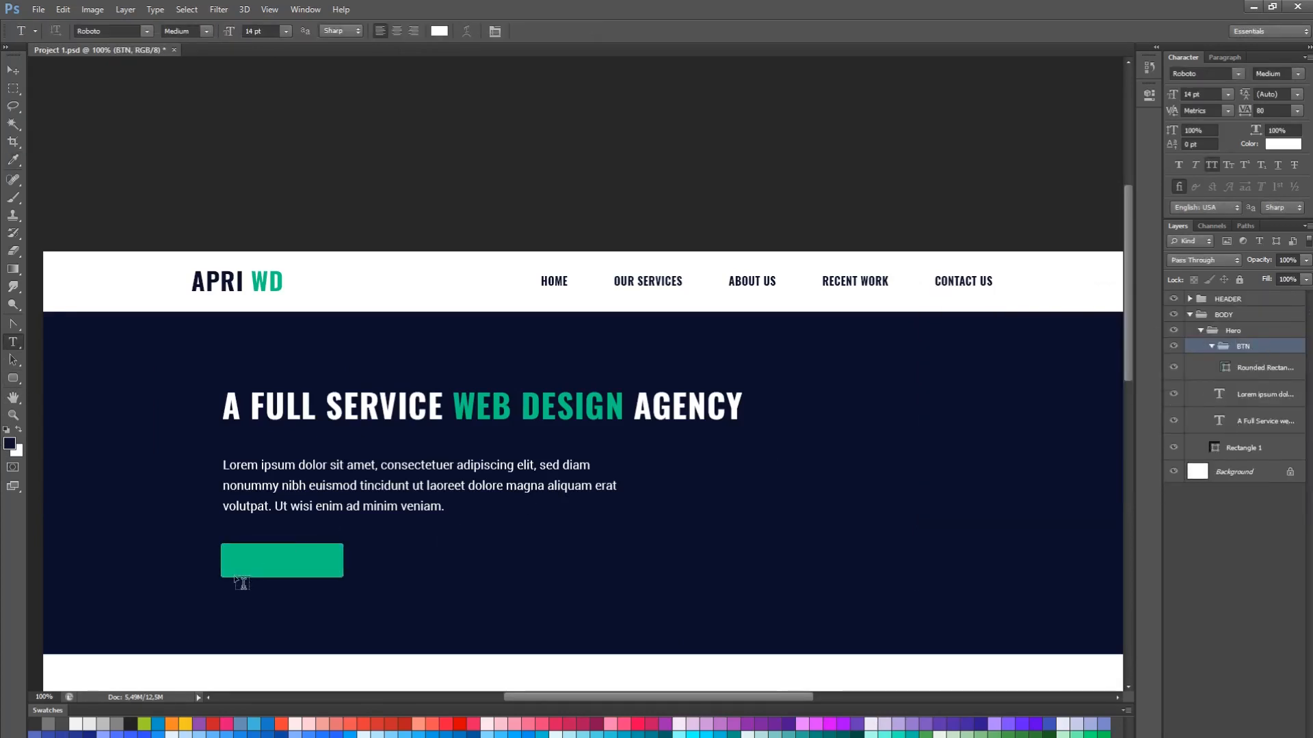
{"action": "left_click", "coordinate": [243, 559]}
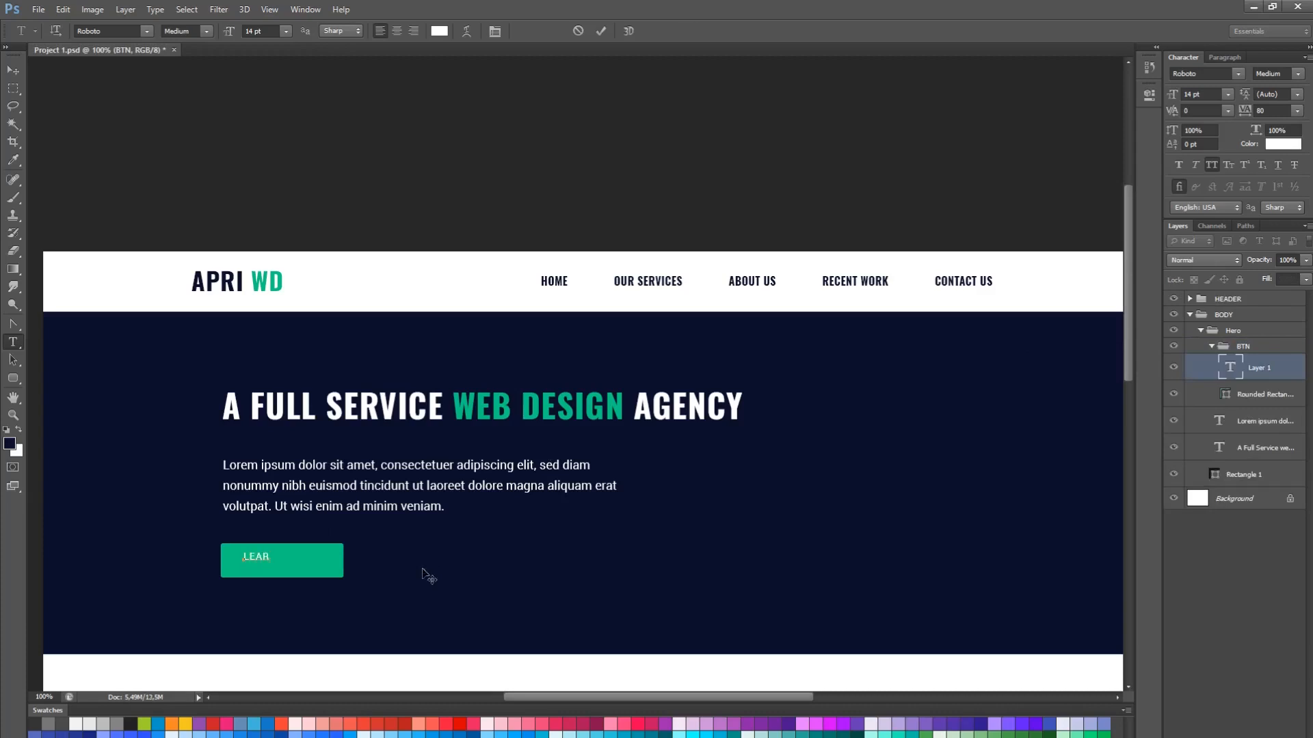
{"action": "left_click", "coordinate": [423, 569]}
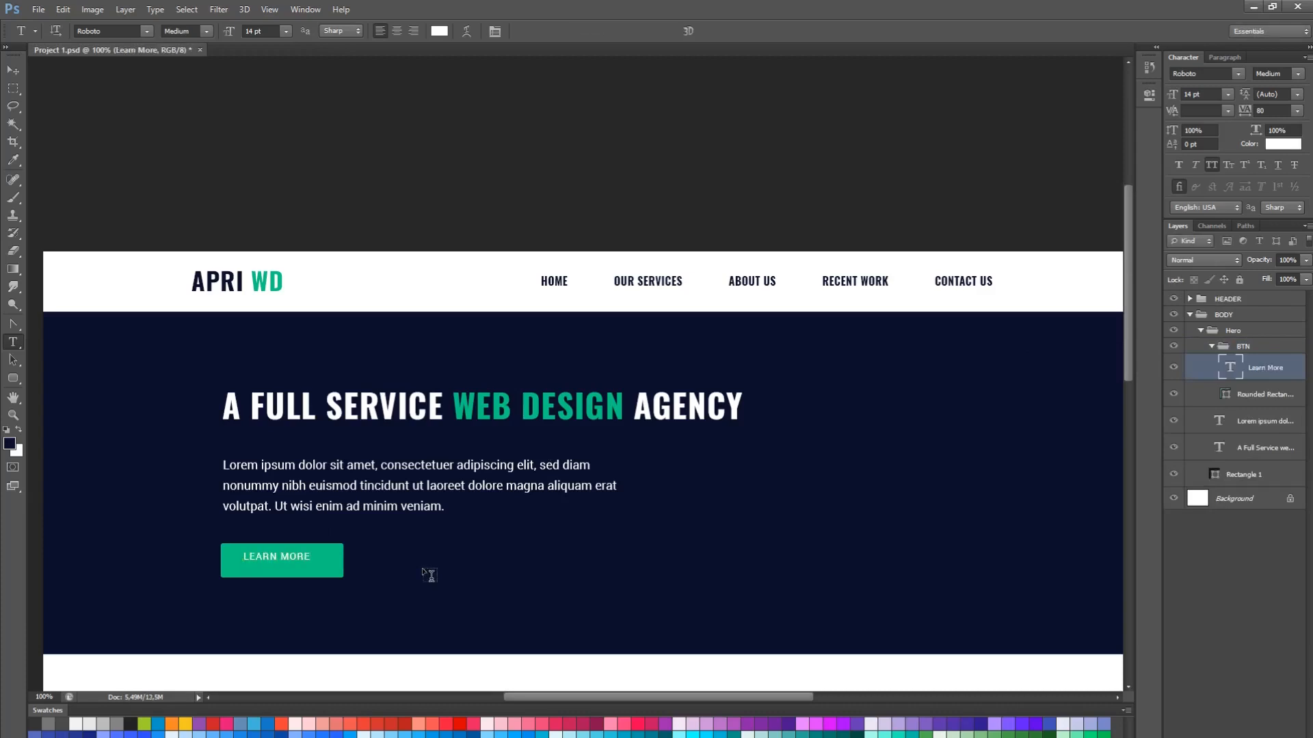
Center the Learn More label horizontally and vertically on the green button
{"action": "left_click", "coordinate": [1228, 395], "text": "ctrl"}
{"action": "key", "text": "v"}
{"action": "left_click", "coordinate": [342, 31]}
{"action": "left_click", "coordinate": [288, 31]}
{"action": "key", "text": "ctrl+d"}
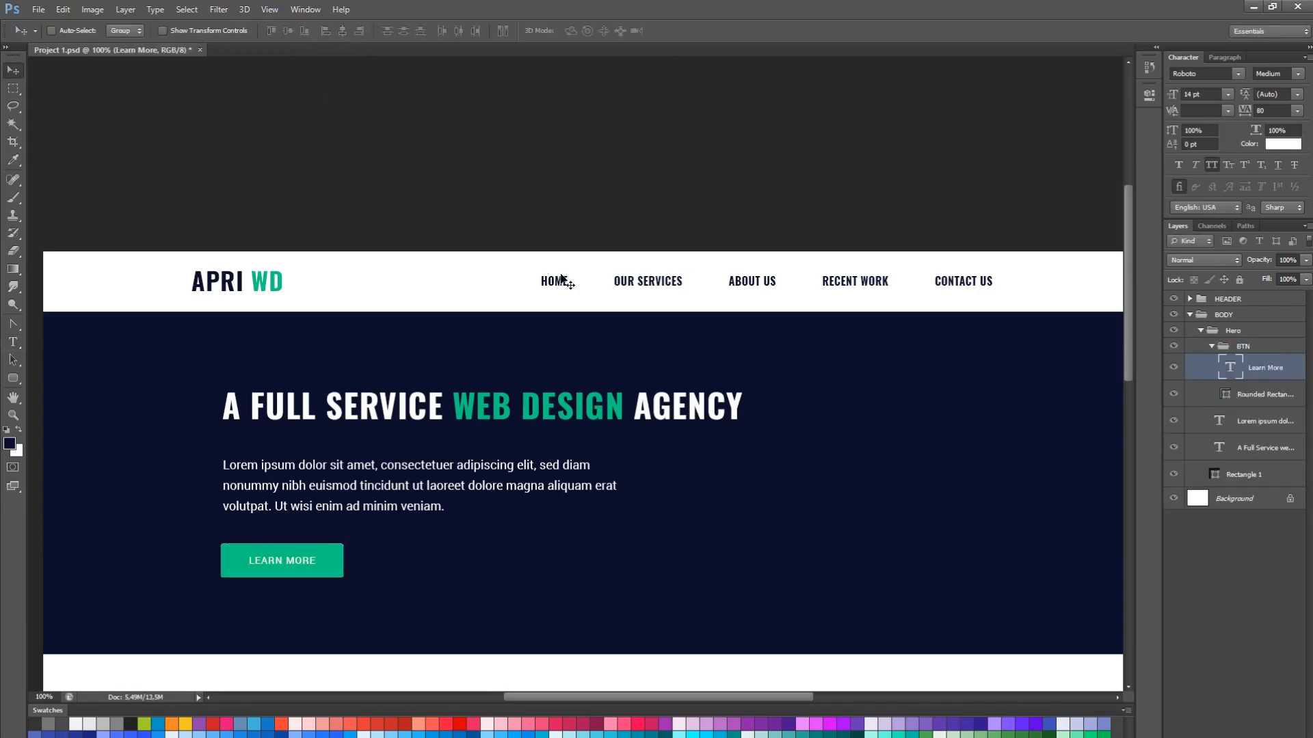
Collapse the BTN group and align the left edges of the button, paragraph and heading
{"action": "left_click", "coordinate": [1212, 347]}
{"action": "left_click", "coordinate": [1265, 394], "text": "shift"}
{"action": "left_click", "coordinate": [330, 30]}
{"action": "scroll", "coordinate": [362, 129], "scroll_direction": "down", "scroll_amount": 2}
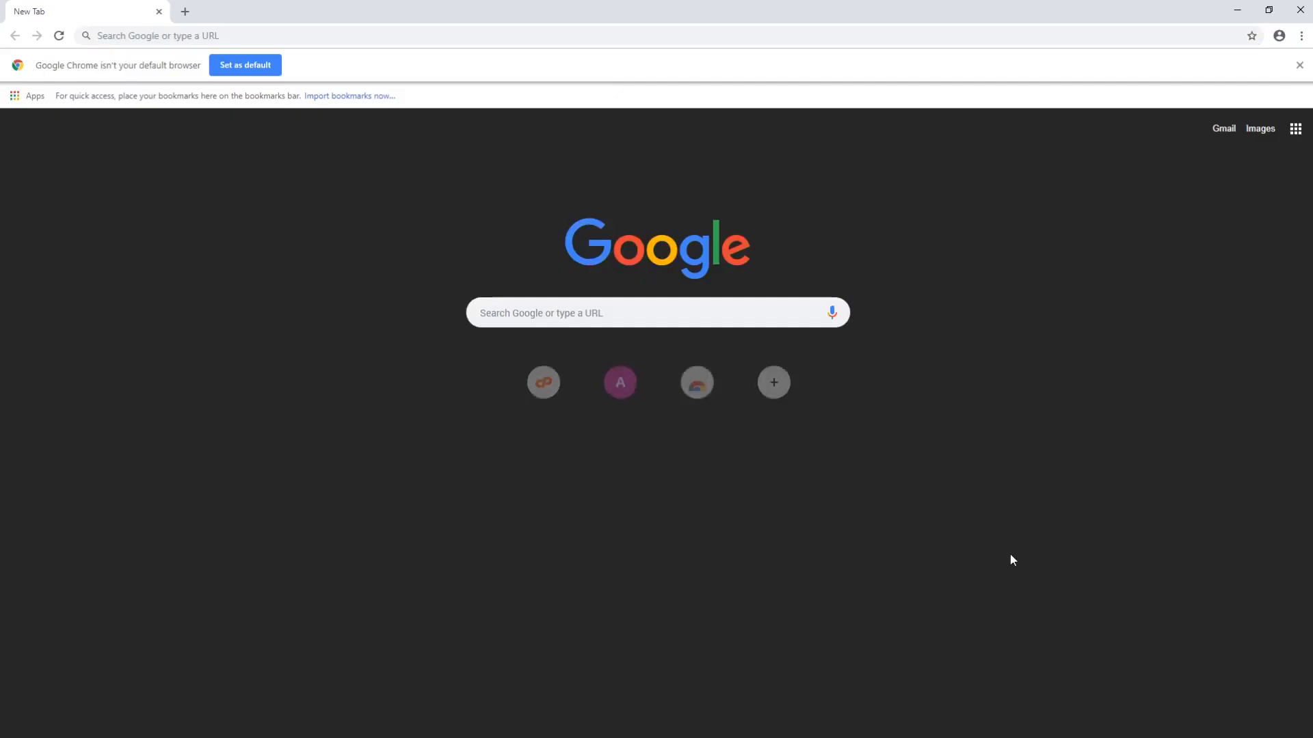
Switch to Chrome, search Google for "unsplash" and open the Unsplash website
{"action": "left_click", "coordinate": [361, 37]}
{"action": "type", "text": "unsplash"}
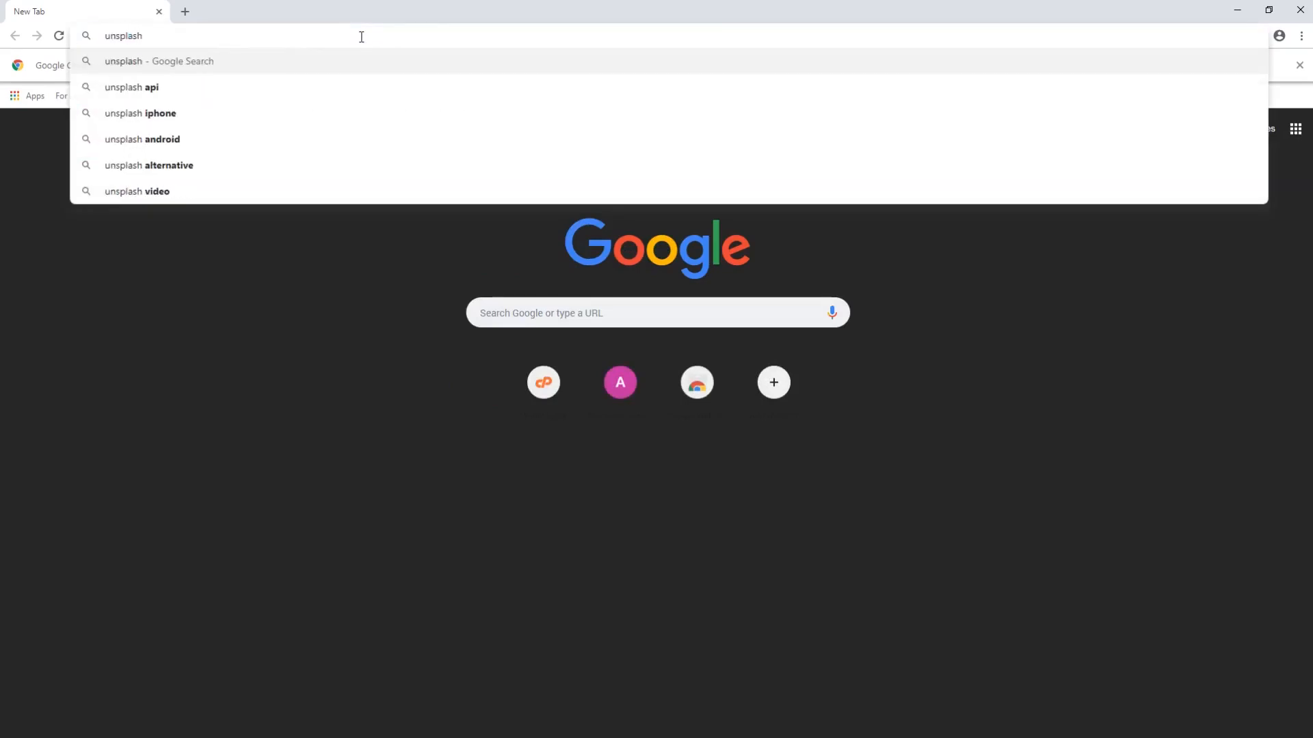
{"action": "key", "text": "Return"}
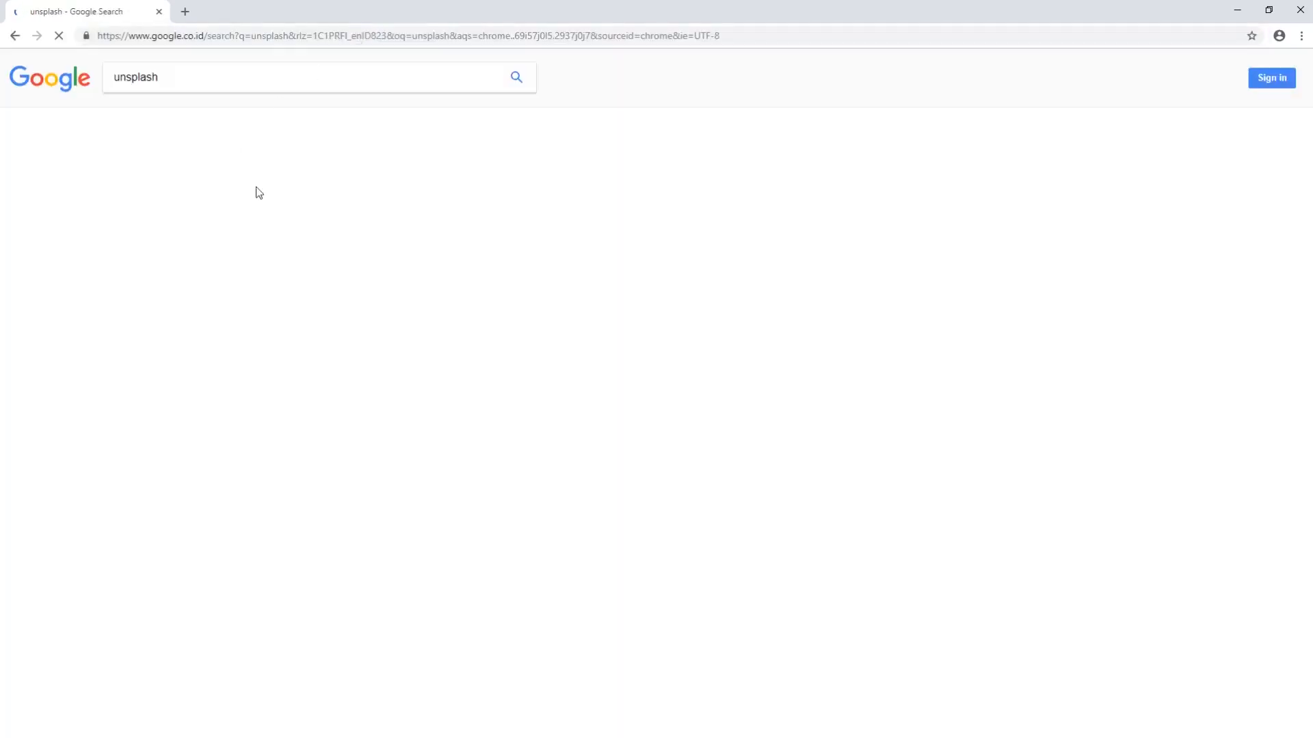
{"action": "left_click", "coordinate": [283, 177]}
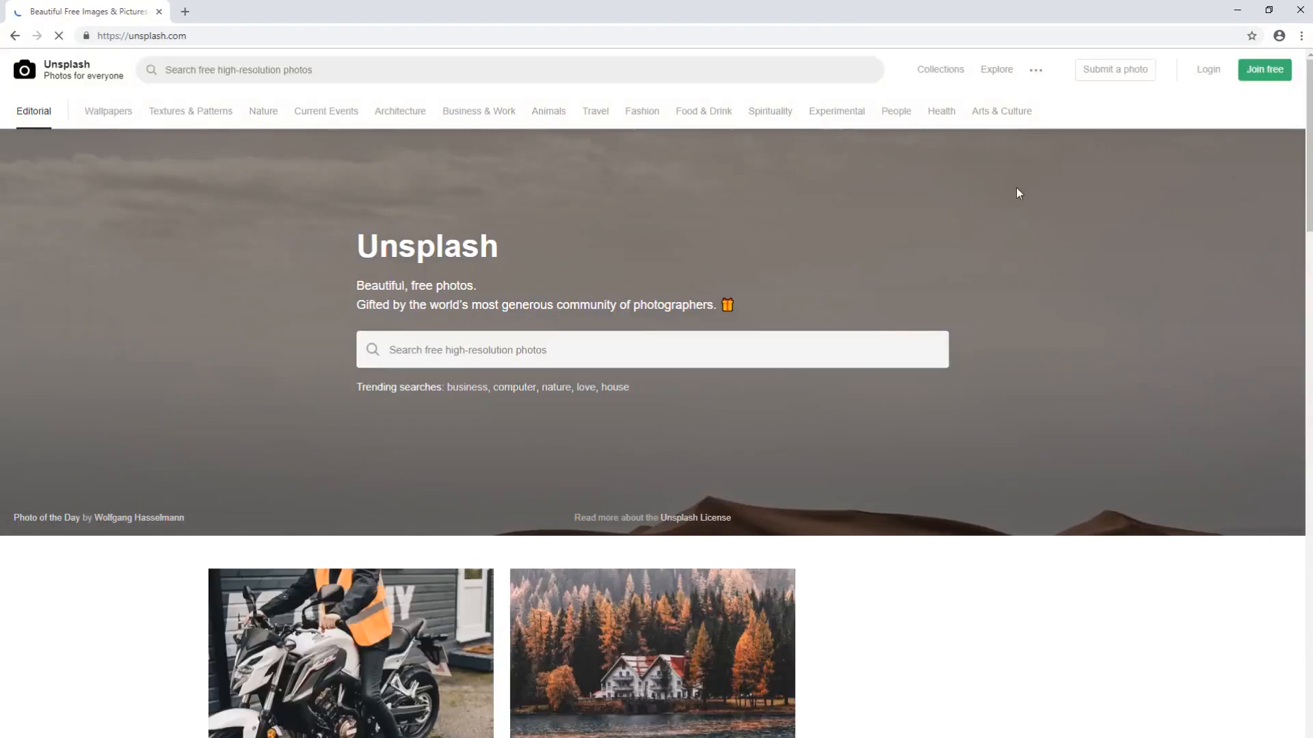
Search Unsplash for "agency" and download the photo of people working on laptops around a wooden table
{"action": "type", "text": "agenc"}
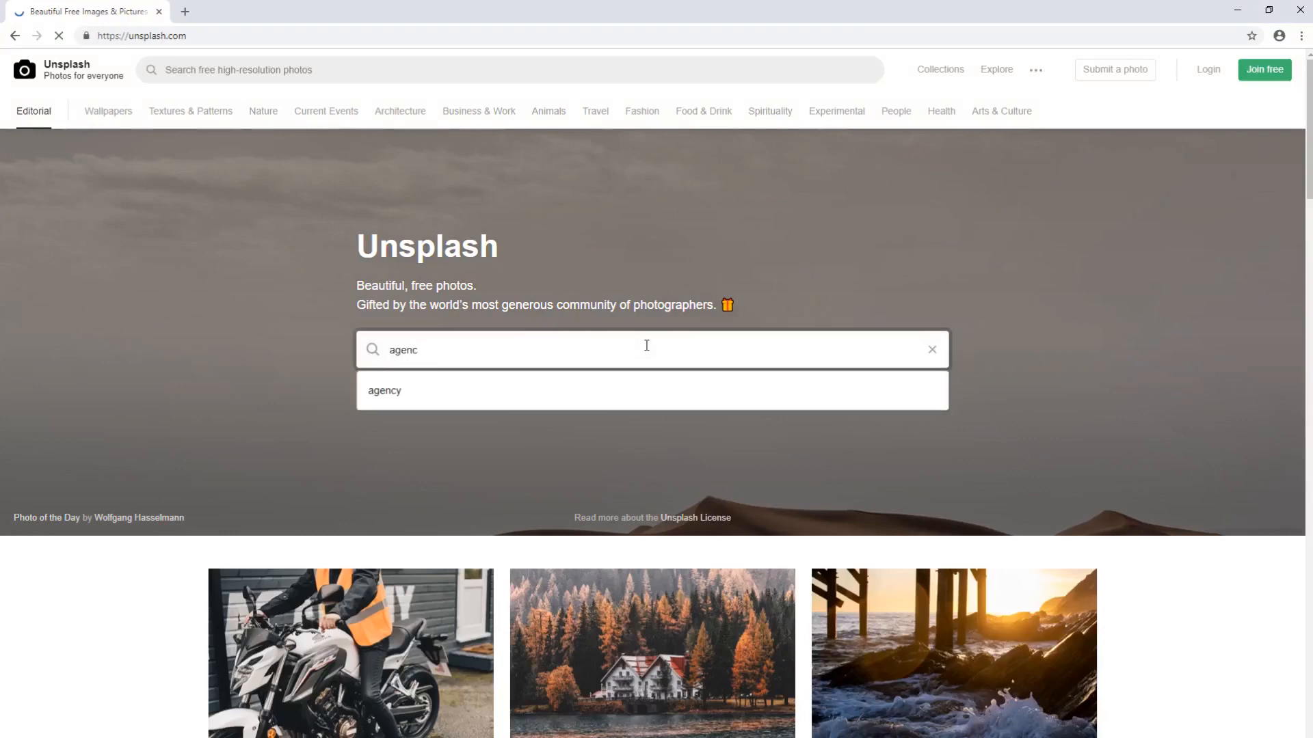
{"action": "type", "text": "y"}
{"action": "key", "text": "Return"}
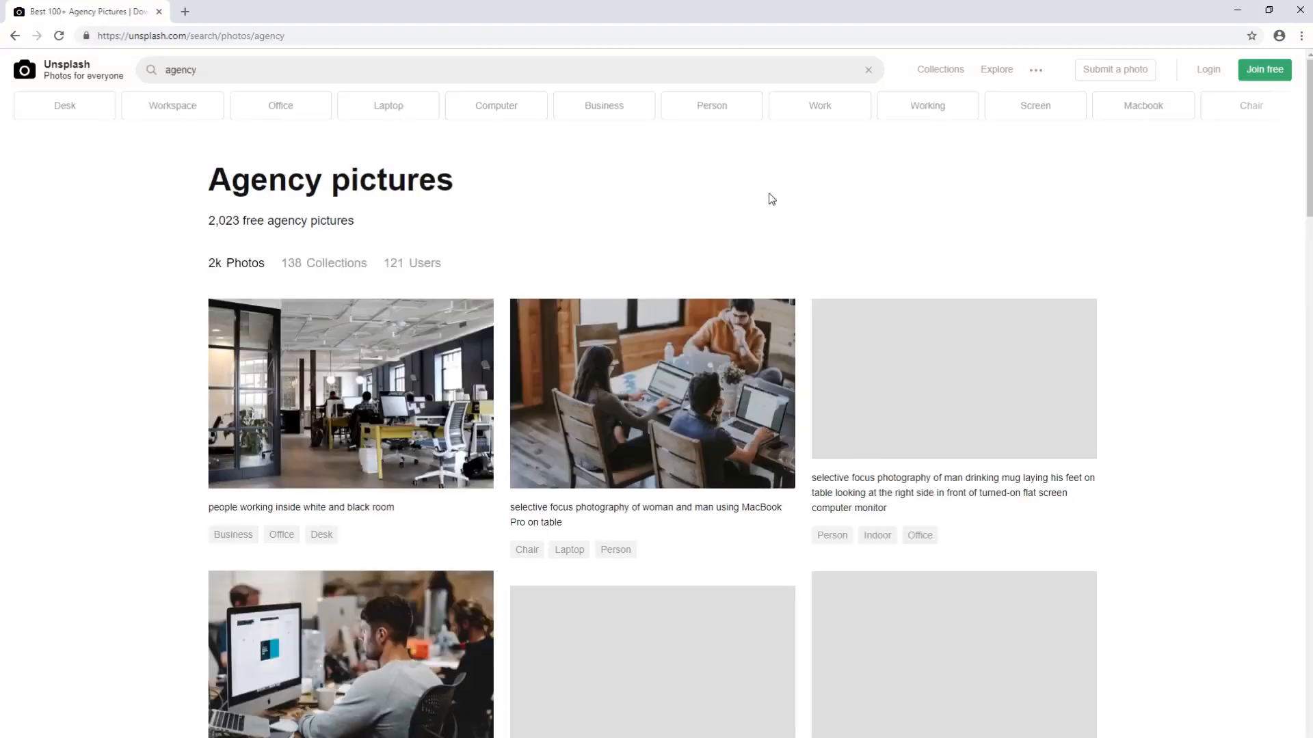
{"action": "left_click", "coordinate": [724, 382]}
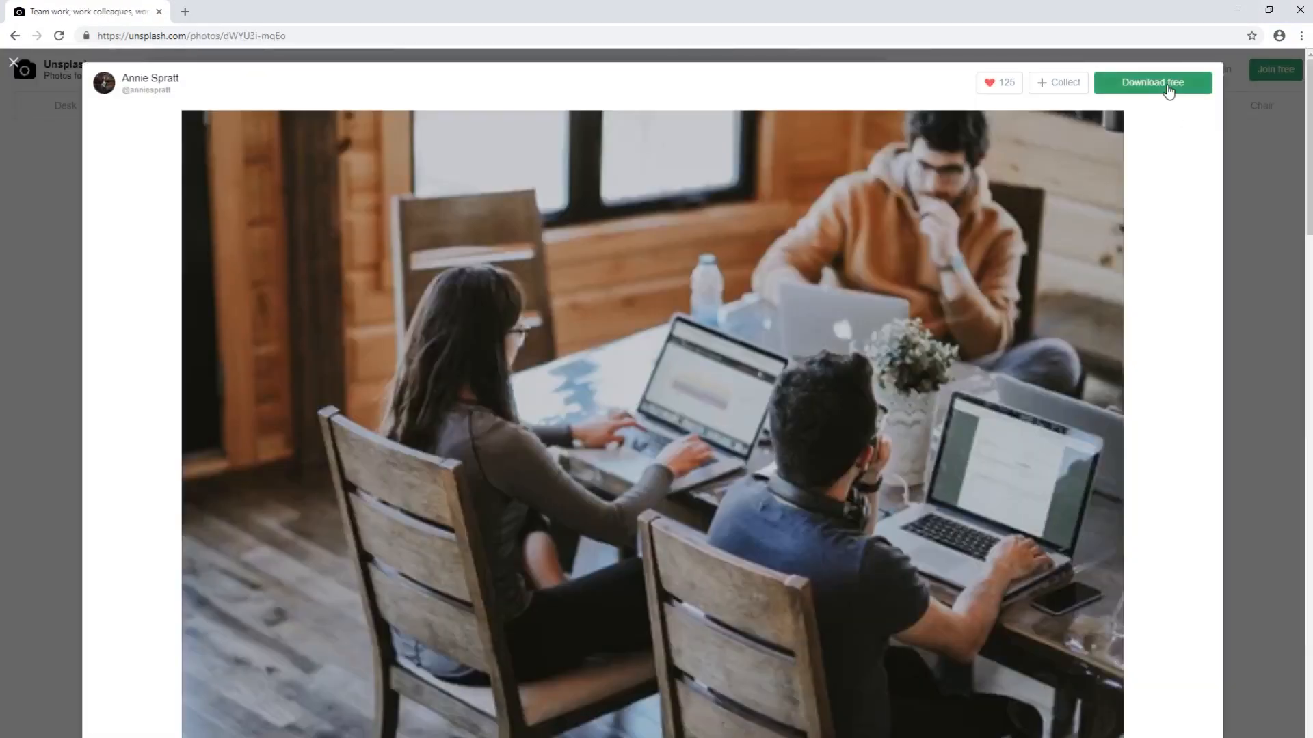
{"action": "left_click", "coordinate": [1169, 90]}
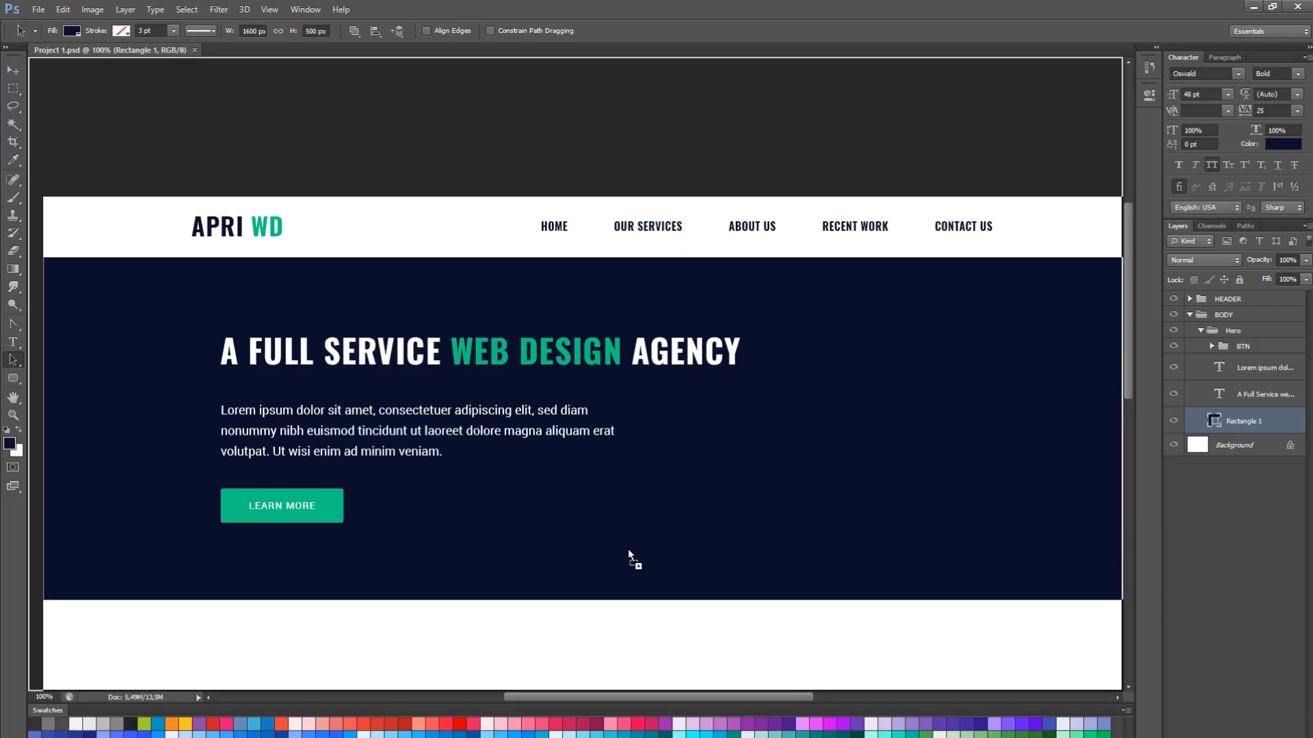
Place the downloaded photo in the Photoshop document above the navy rectangle and clip it to that rectangle
{"action": "key", "text": "Return"}
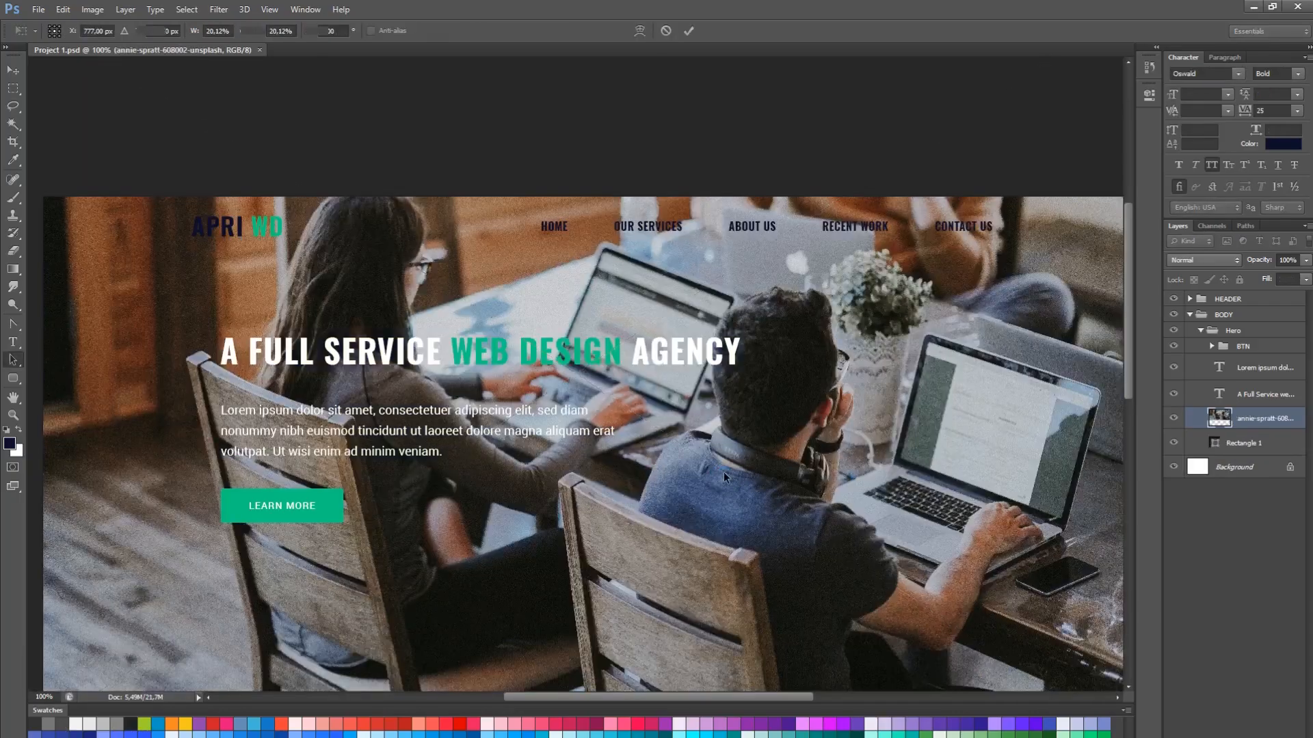
{"action": "left_click", "coordinate": [1209, 438]}
{"action": "right_click", "coordinate": [1268, 417]}
{"action": "left_click", "coordinate": [1209, 483]}
{"action": "left_click", "coordinate": [1244, 443]}
{"action": "key", "text": "v"}
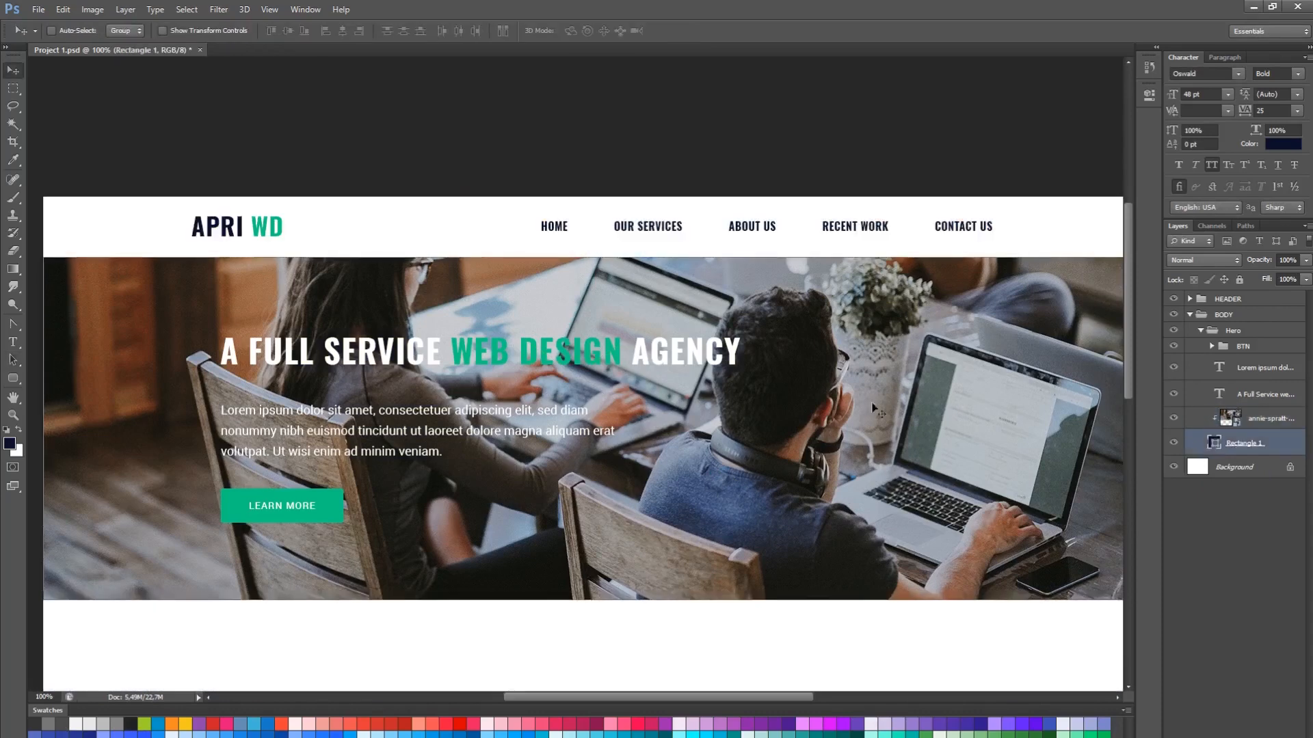
{"action": "key", "text": "ctrl+t"}
{"action": "key", "text": "ctrl+0"}
{"action": "left_click_drag", "start_coordinate": [745, 313], "coordinate": [996, 365]}
{"action": "key", "text": "ctrl+z"}
{"action": "key", "text": "Return"}
Shift the hero photo right and fade its left side into the navy rectangle with a layer mask and black-to-white linear gradient
{"action": "left_click", "coordinate": [1200, 416]}
{"action": "left_click_drag", "start_coordinate": [912, 367], "coordinate": [970, 370]}
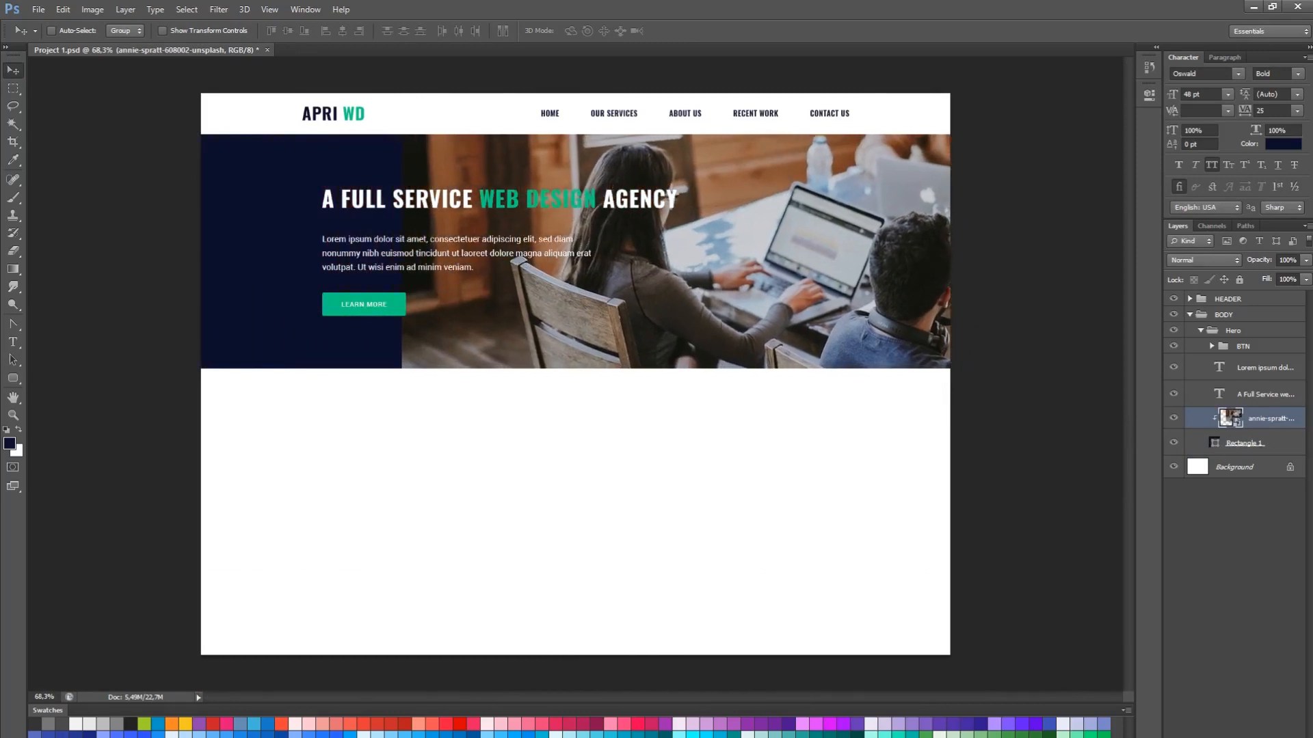
{"action": "left_click", "coordinate": [1220, 736]}
{"action": "left_click", "coordinate": [13, 270]}
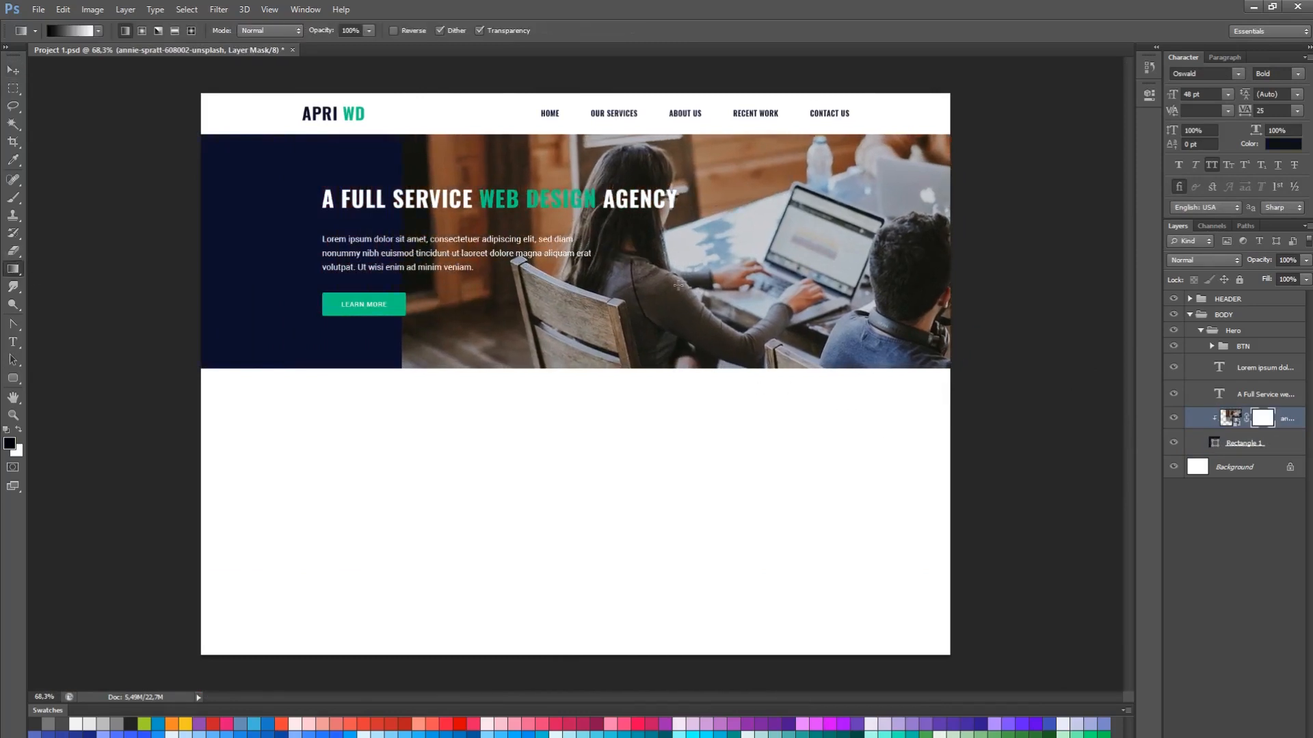
{"action": "left_click_drag", "start_coordinate": [405, 284], "coordinate": [679, 285]}
{"action": "left_click_drag", "start_coordinate": [465, 255], "coordinate": [679, 369]}
Move the masked photo left and scale it down slightly within the hero banner
{"action": "key", "text": "v"}
{"action": "key", "text": "ctrl+plus"}
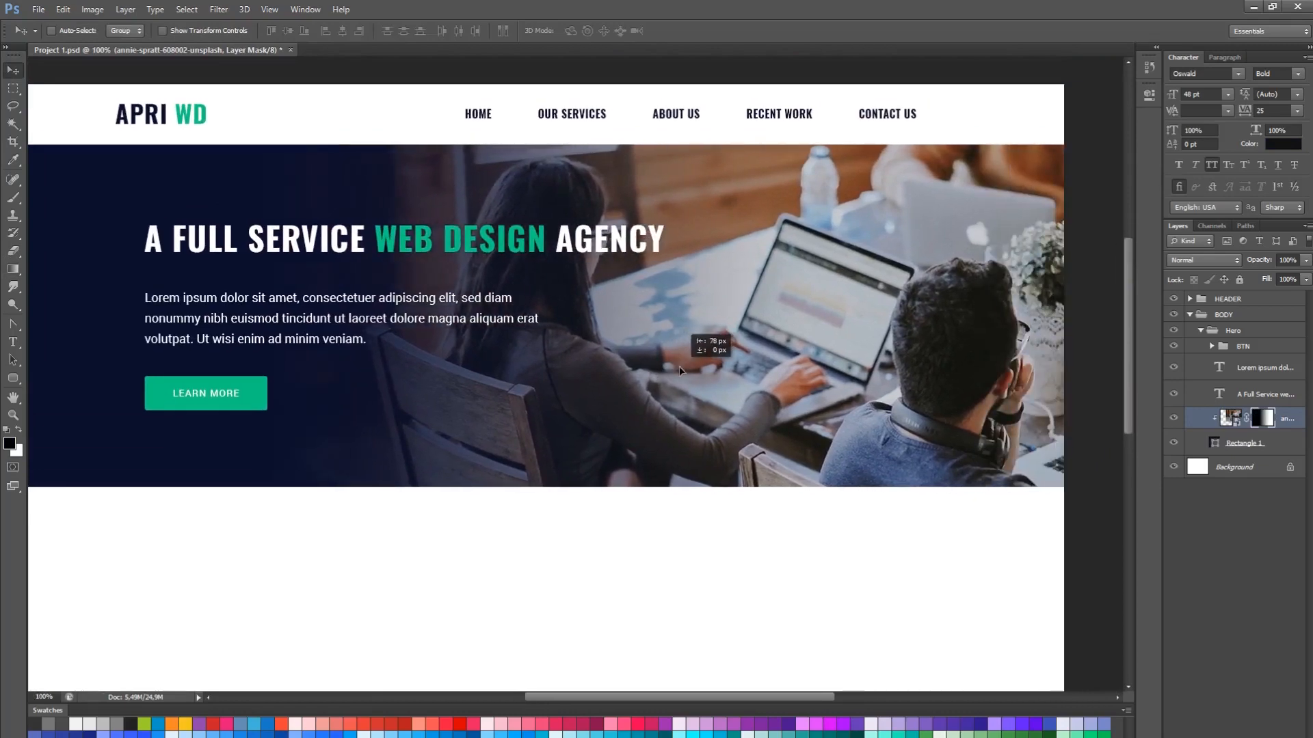
{"action": "key", "text": "ctrl+t"}
{"action": "key", "text": "ctrl+0"}
{"action": "left_click_drag", "start_coordinate": [373, 528], "coordinate": [410, 482]}
{"action": "key", "text": "Return"}
{"action": "key", "text": "ctrl+1"}
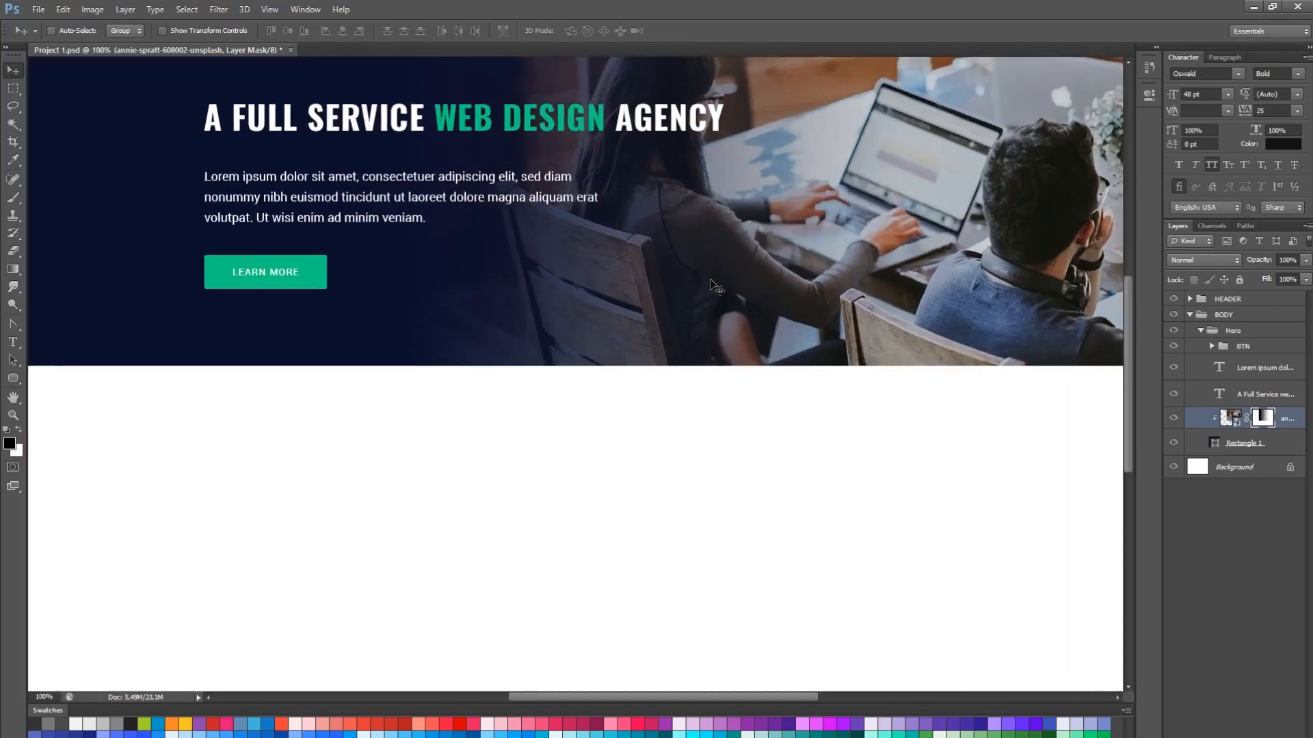
{"action": "left_click_drag", "start_coordinate": [710, 279], "coordinate": [673, 411]}
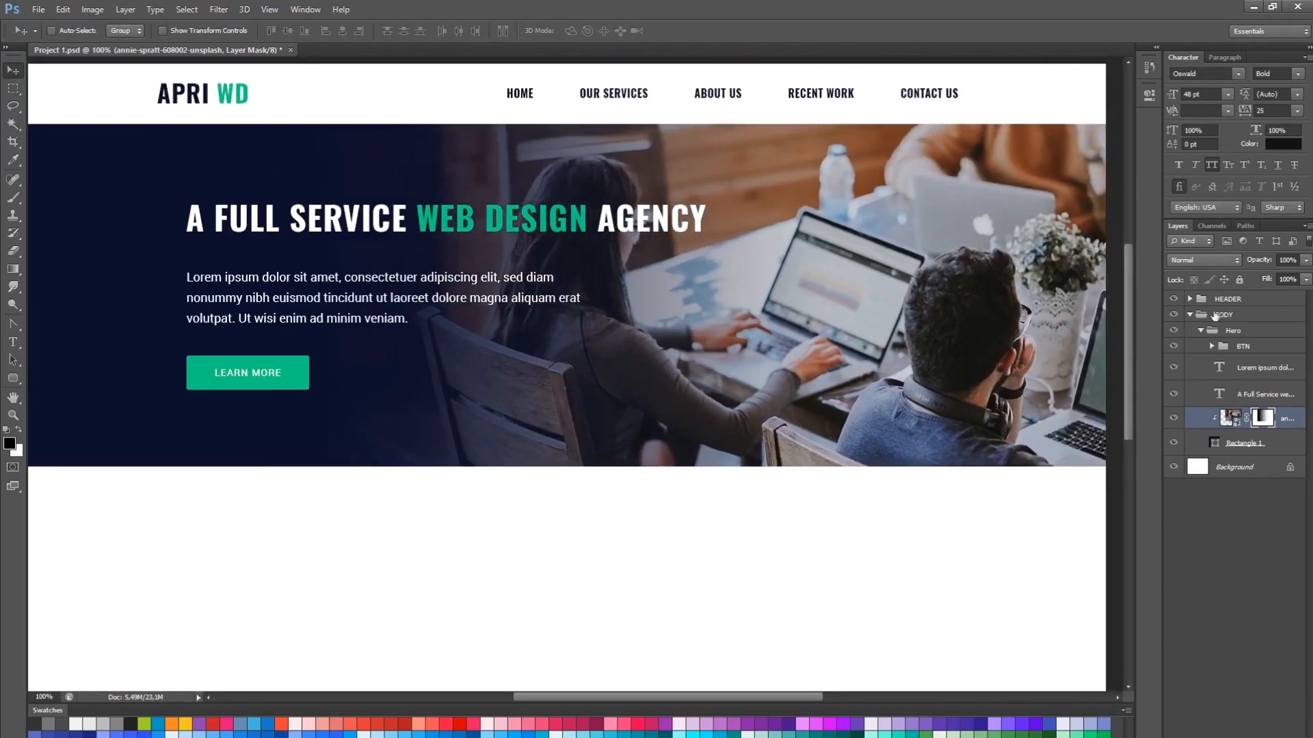
Try Multiply on the photo layer and settle on the Screen blend mode
{"action": "left_click", "coordinate": [1212, 258]}
{"action": "left_click", "coordinate": [1207, 319]}
{"action": "left_click", "coordinate": [1200, 263]}
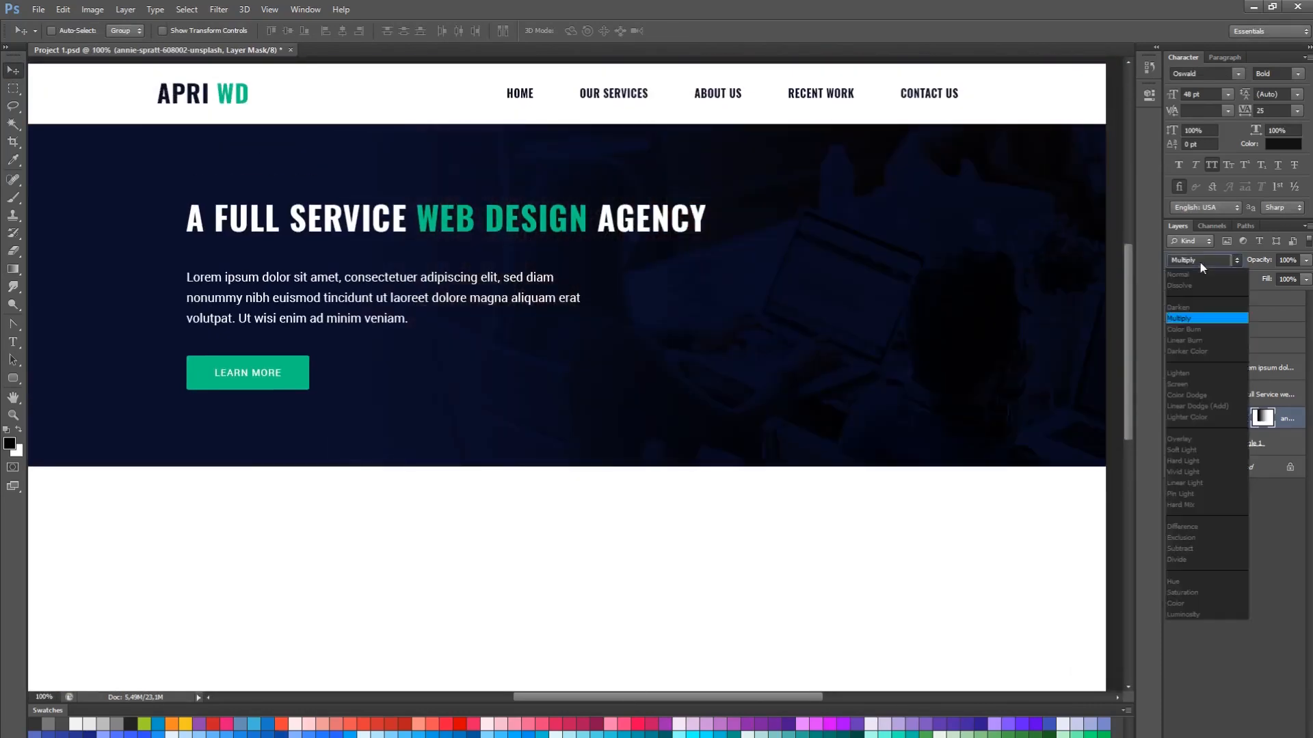
{"action": "left_click", "coordinate": [1200, 262]}
{"action": "scroll", "coordinate": [1199, 262], "scroll_direction": "down", "scroll_amount": 6}
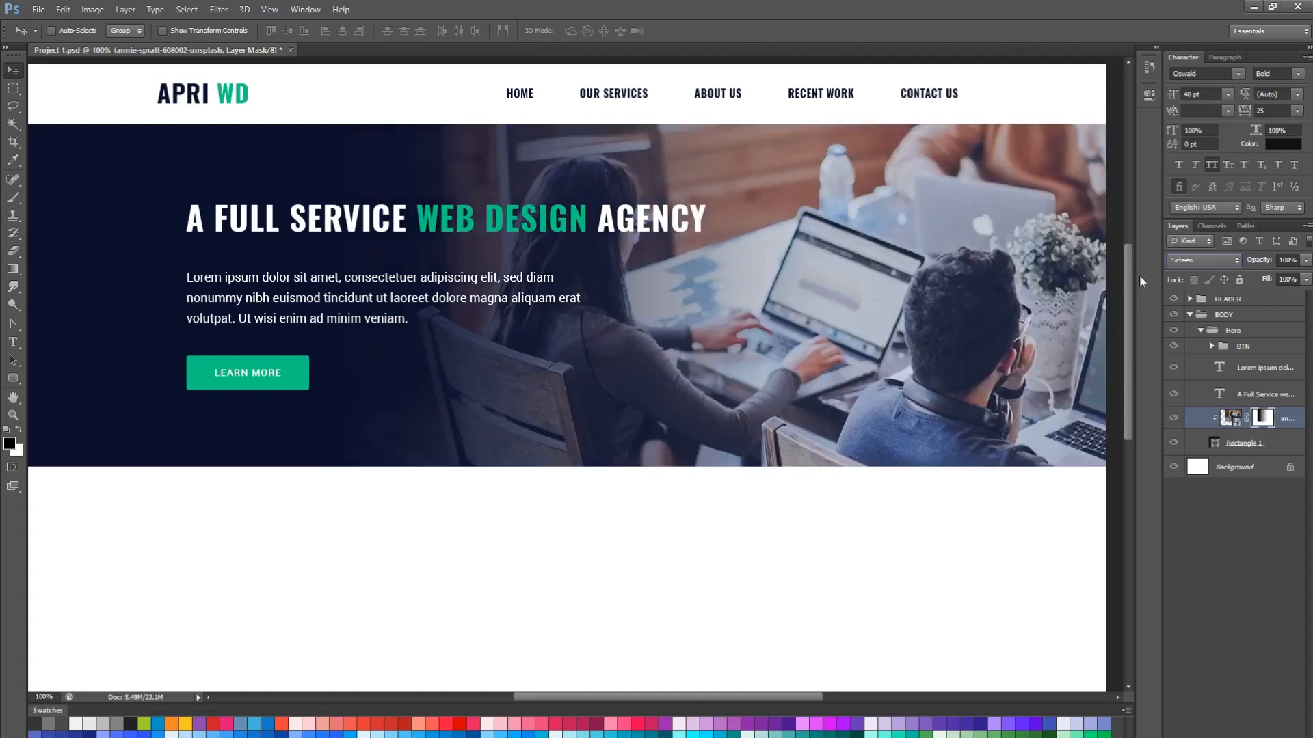
Redraw the photo mask's linear gradient farther right so the navy covers more of the area behind the text
{"action": "left_click_drag", "start_coordinate": [1073, 385], "coordinate": [1121, 408]}
{"action": "key", "text": "g"}
{"action": "left_click_drag", "start_coordinate": [463, 289], "coordinate": [725, 322]}
{"action": "left_click_drag", "start_coordinate": [588, 319], "coordinate": [958, 319]}
{"action": "left_click_drag", "start_coordinate": [557, 373], "coordinate": [925, 376]}
{"action": "scroll", "coordinate": [913, 377], "scroll_direction": "up", "scroll_amount": 1}
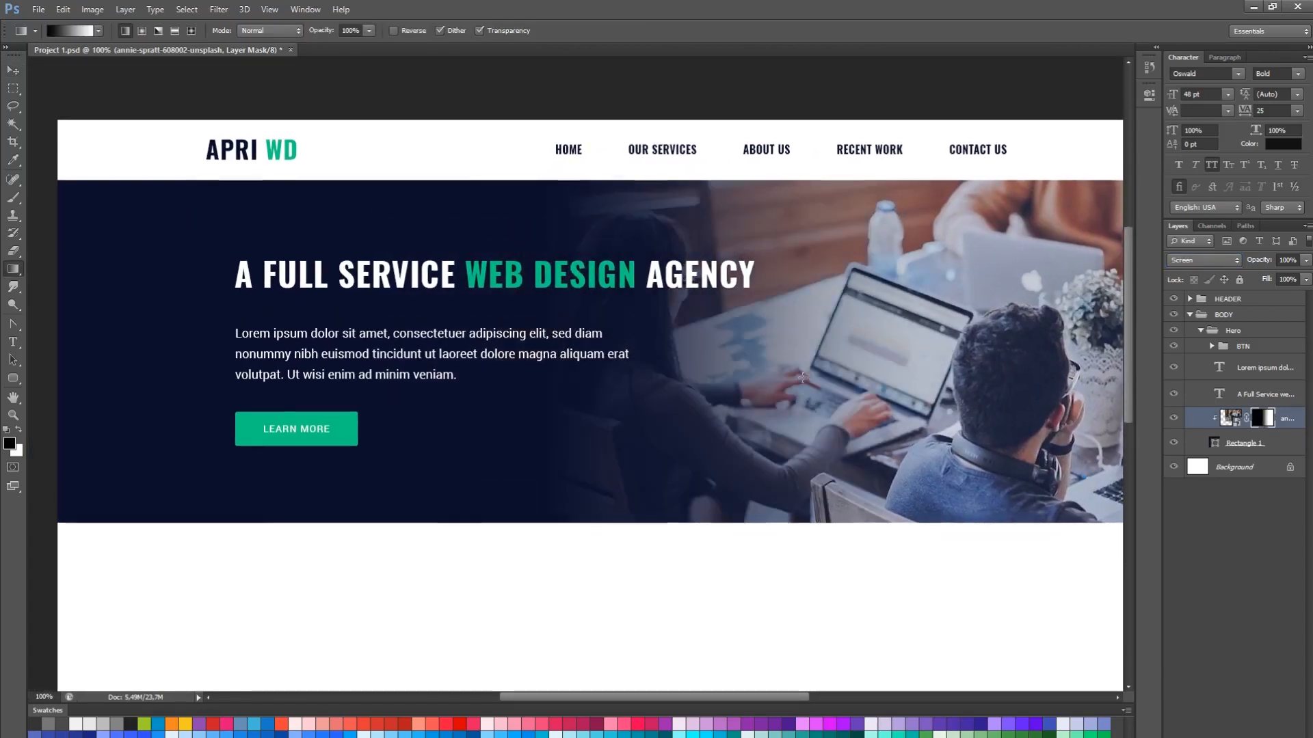
Save the document
{"action": "scroll", "coordinate": [914, 377], "scroll_direction": "down", "scroll_amount": 1}
{"action": "key", "text": "v"}
{"action": "left_click_drag", "start_coordinate": [788, 382], "coordinate": [737, 365]}
{"action": "scroll", "coordinate": [725, 363], "scroll_direction": "up", "scroll_amount": 1}
{"action": "key", "text": "ctrl+s"}
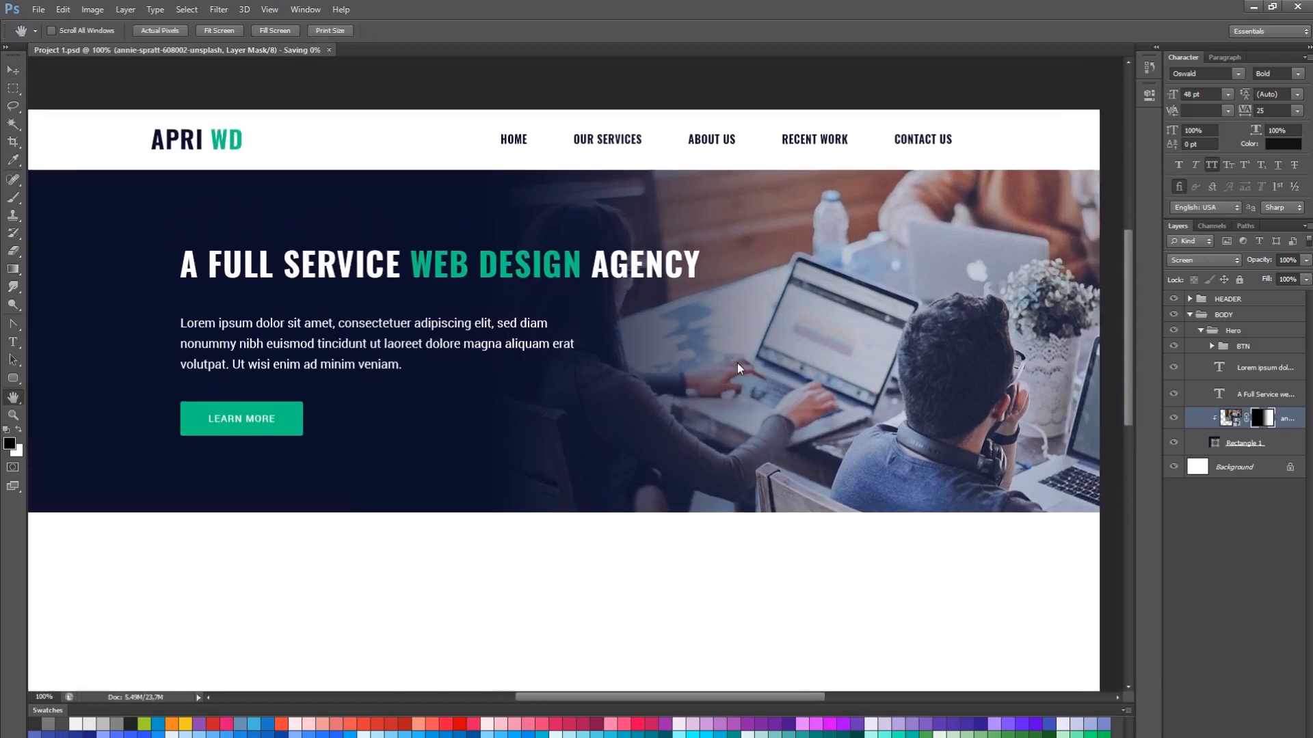
Collapse the Hero group and add a group named Services above it inside BODY
{"action": "left_click", "coordinate": [1200, 330]}
{"action": "left_click", "coordinate": [1227, 334]}
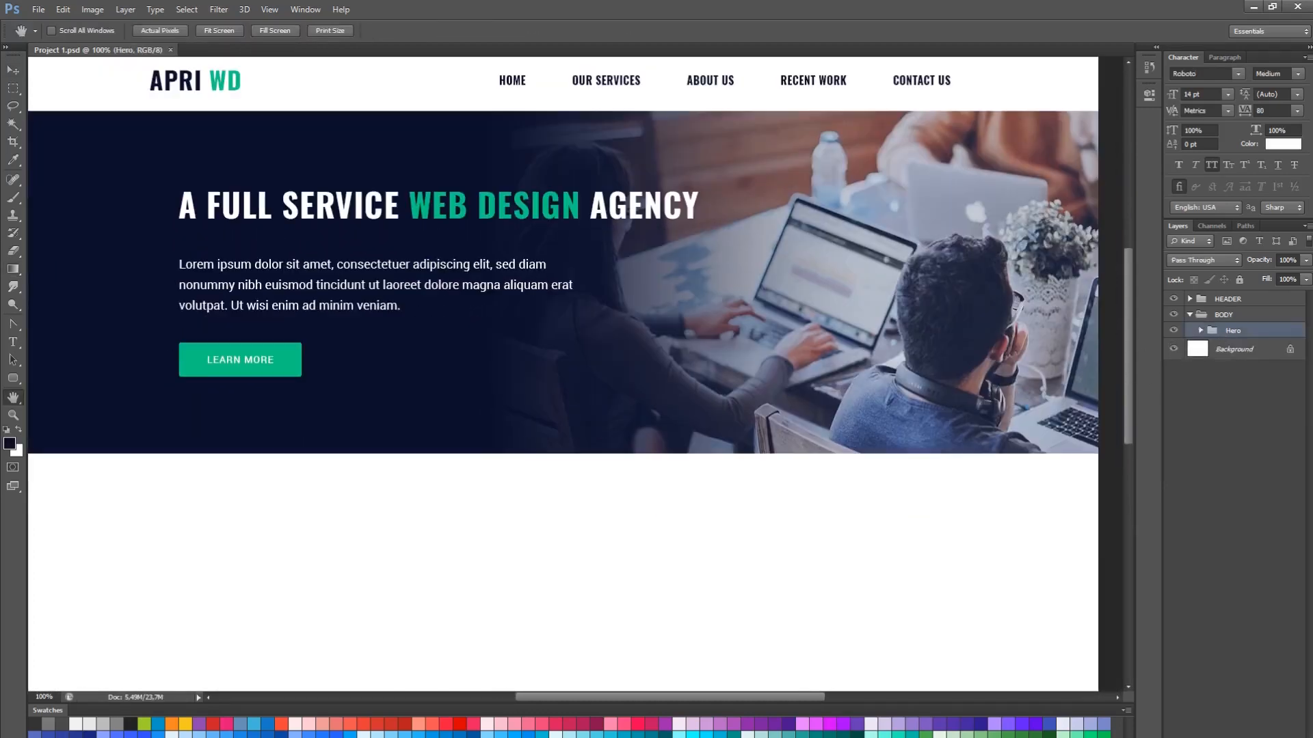
{"action": "left_click", "coordinate": [1252, 736]}
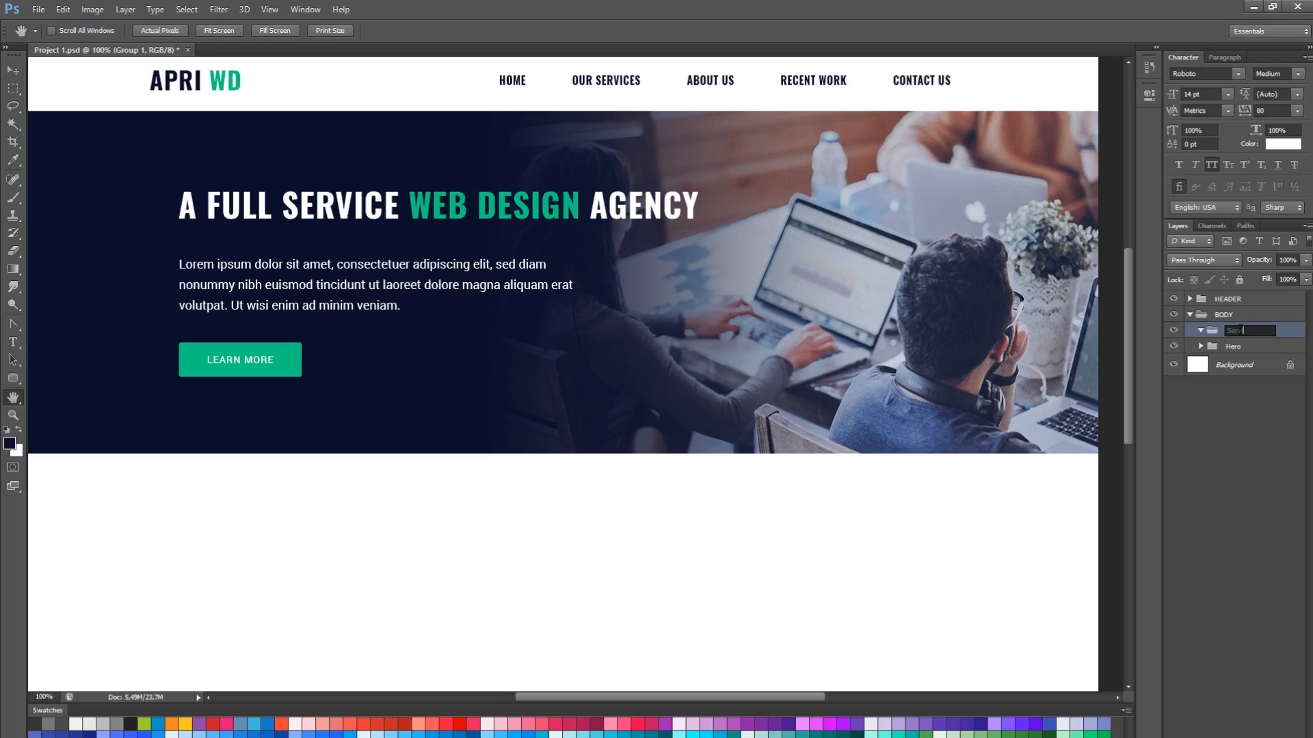
{"action": "left_click_drag", "start_coordinate": [912, 511], "coordinate": [944, 431]}
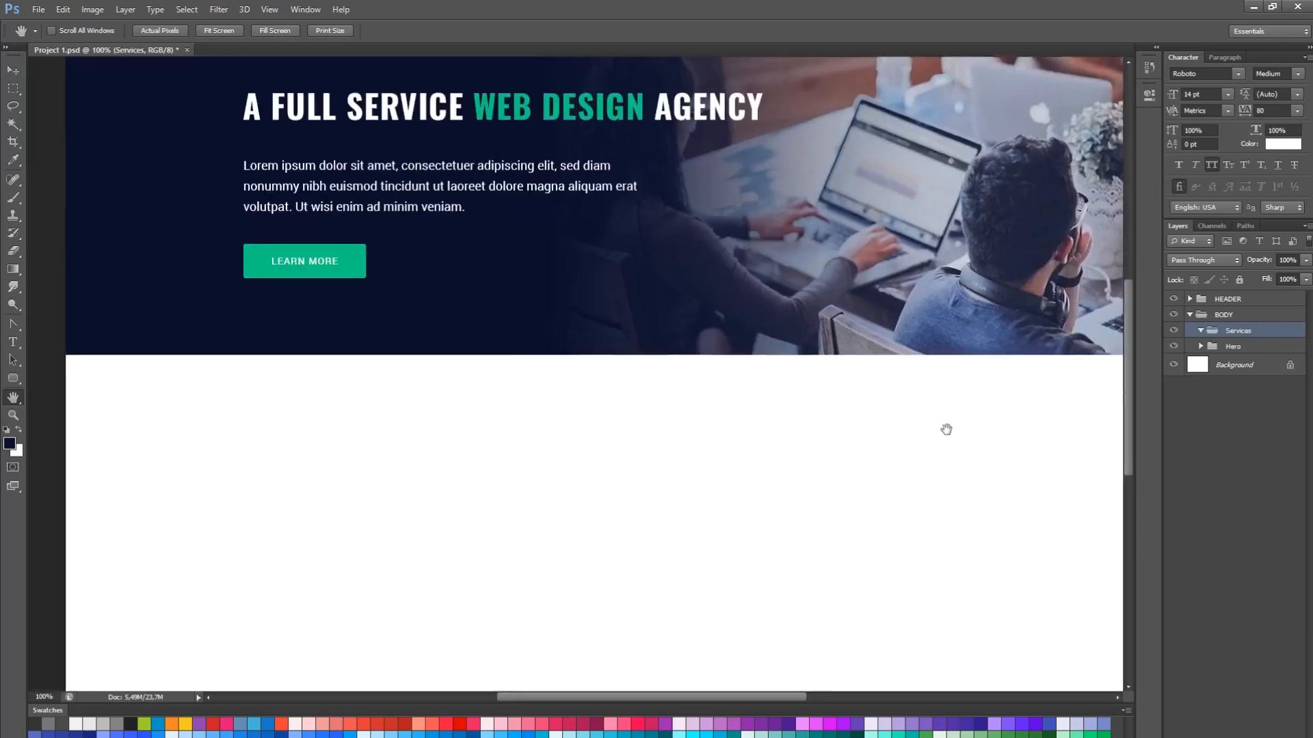
Add the heading "Our Services" below the hero banner in Oswald Bold 48 pt, all caps
{"action": "key", "text": "t"}
{"action": "left_click", "coordinate": [450, 420]}
{"action": "type", "text": "Our Services"}
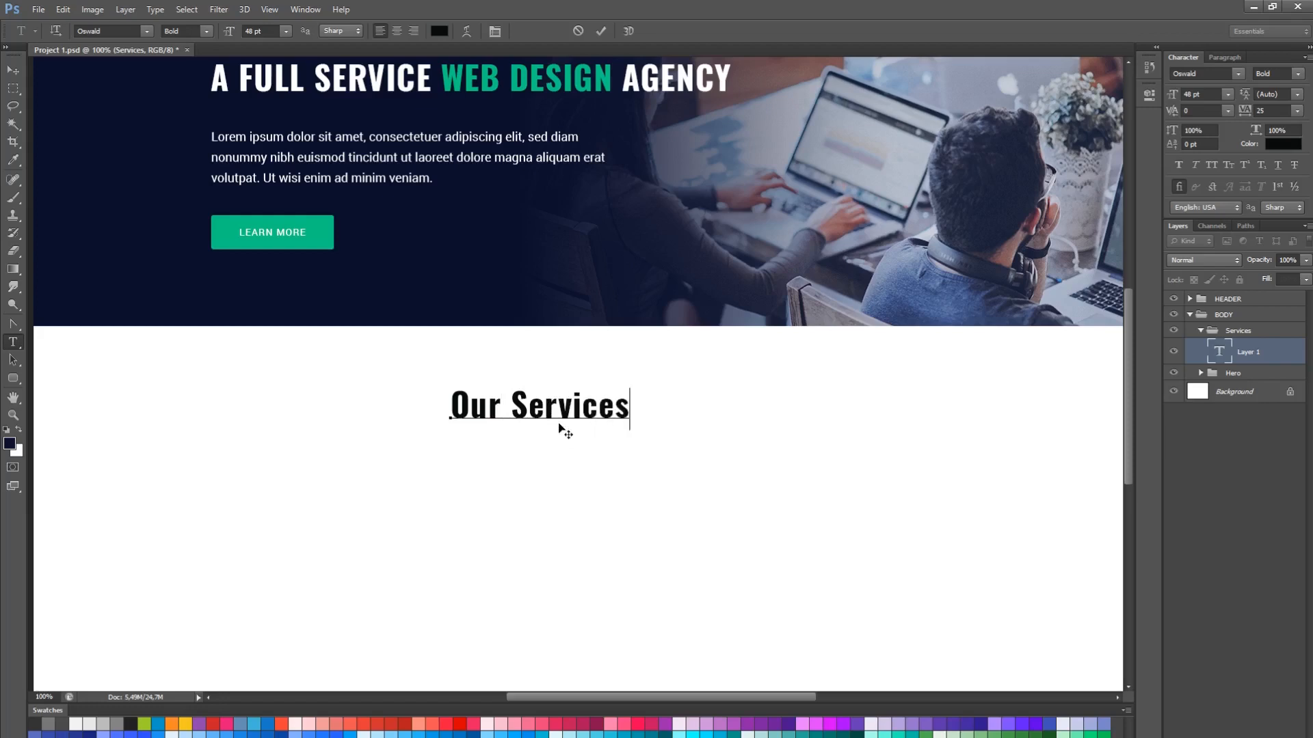
{"action": "key", "text": "ctrl+a"}
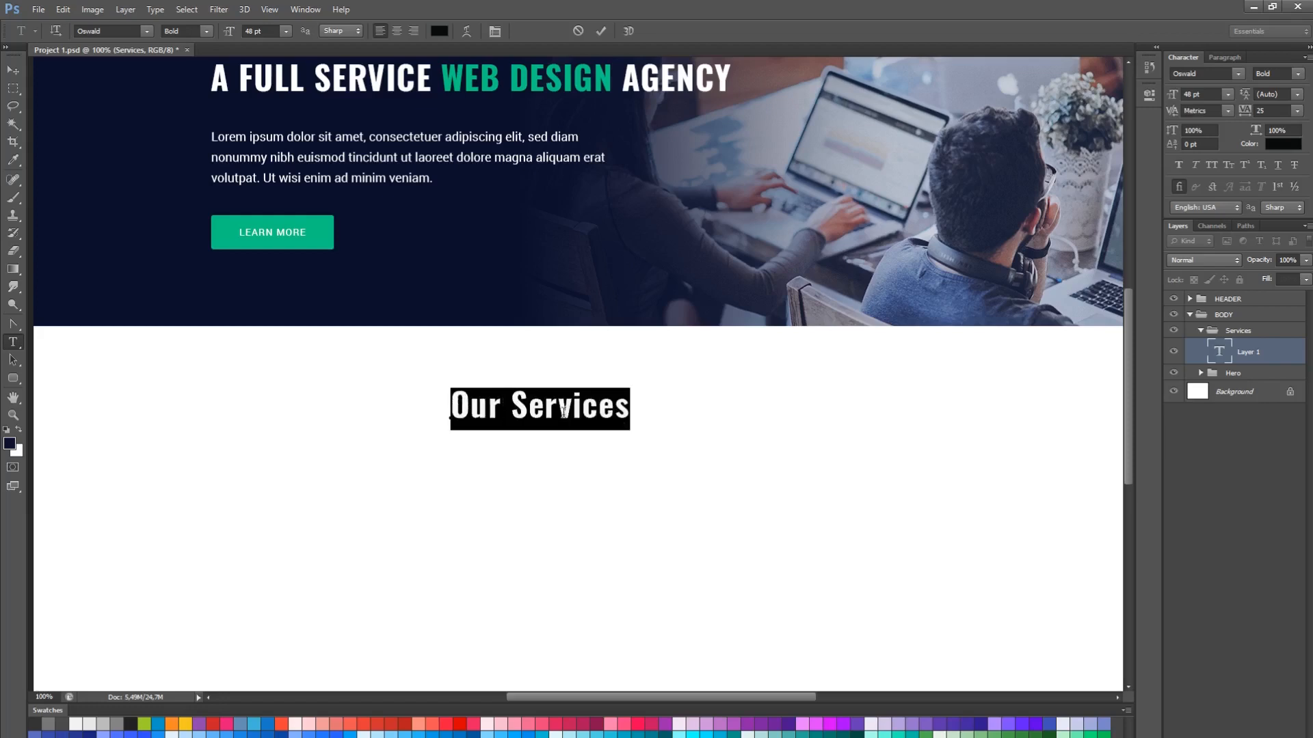
{"action": "left_click", "coordinate": [1213, 166]}
Center the Our Services heading horizontally on the canvas and move it down slightly
{"action": "left_click", "coordinate": [13, 71]}
{"action": "key", "text": "ctrl+a"}
{"action": "left_click", "coordinate": [343, 32]}
{"action": "key", "text": "ctrl+d"}
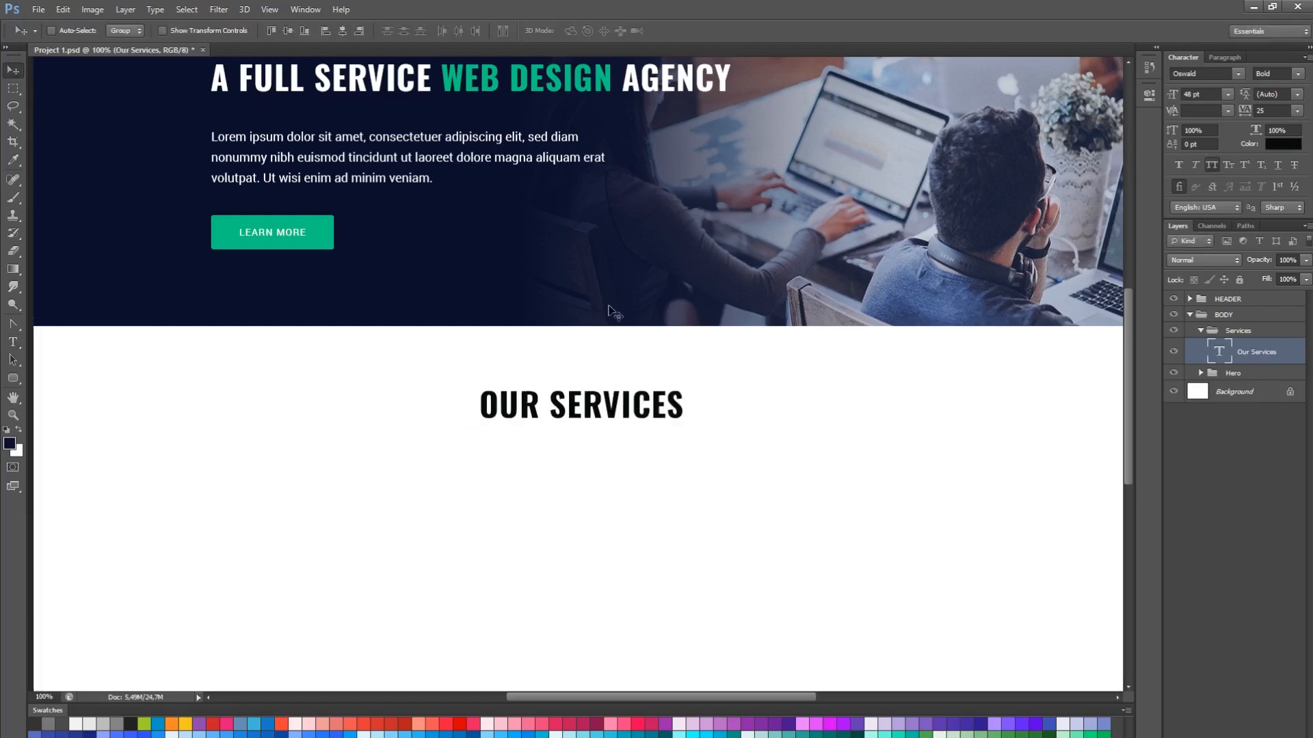
{"action": "scroll", "coordinate": [607, 314], "scroll_direction": "down", "scroll_amount": 1}
{"action": "left_click_drag", "start_coordinate": [607, 315], "coordinate": [607, 321]}
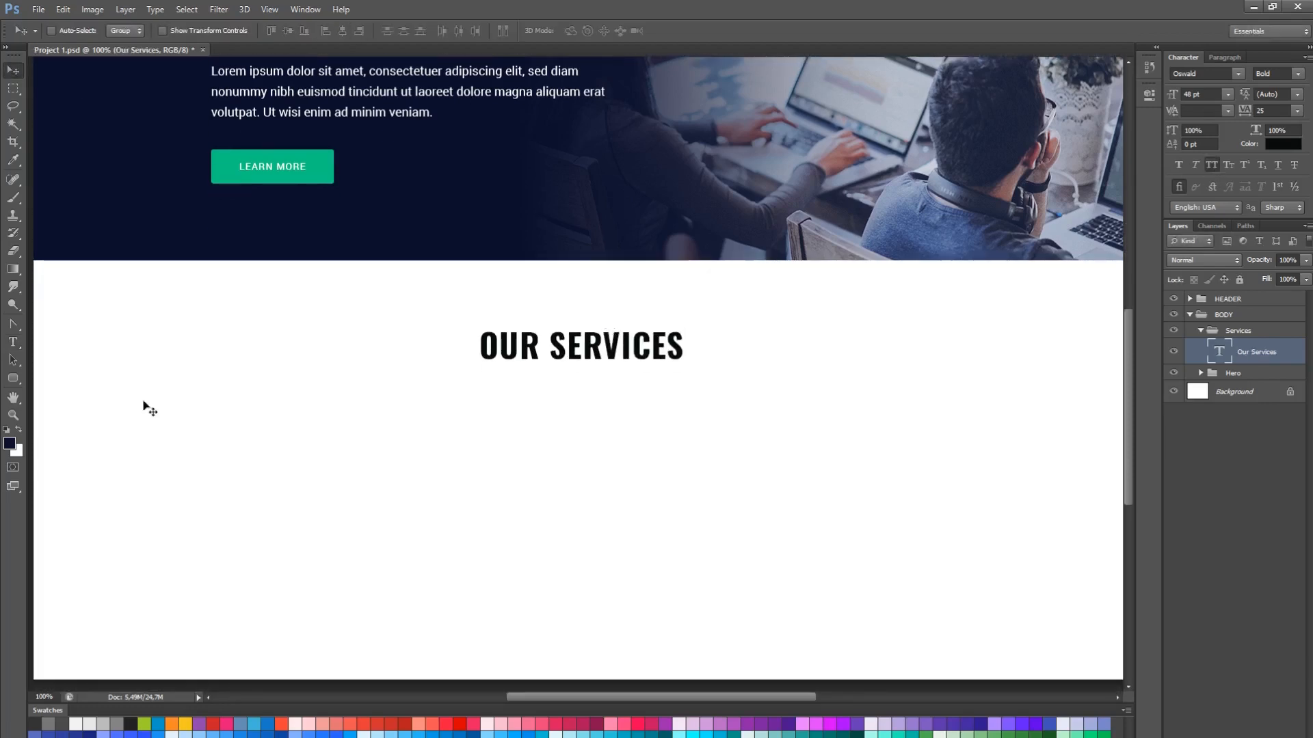
Draw a small rectangle 45 px wide and 6 px high beneath the Our Services heading
{"action": "left_click", "coordinate": [13, 378]}
{"action": "left_click", "coordinate": [44, 375]}
{"action": "left_click_drag", "start_coordinate": [543, 376], "coordinate": [573, 380]}
{"action": "key", "text": "a"}
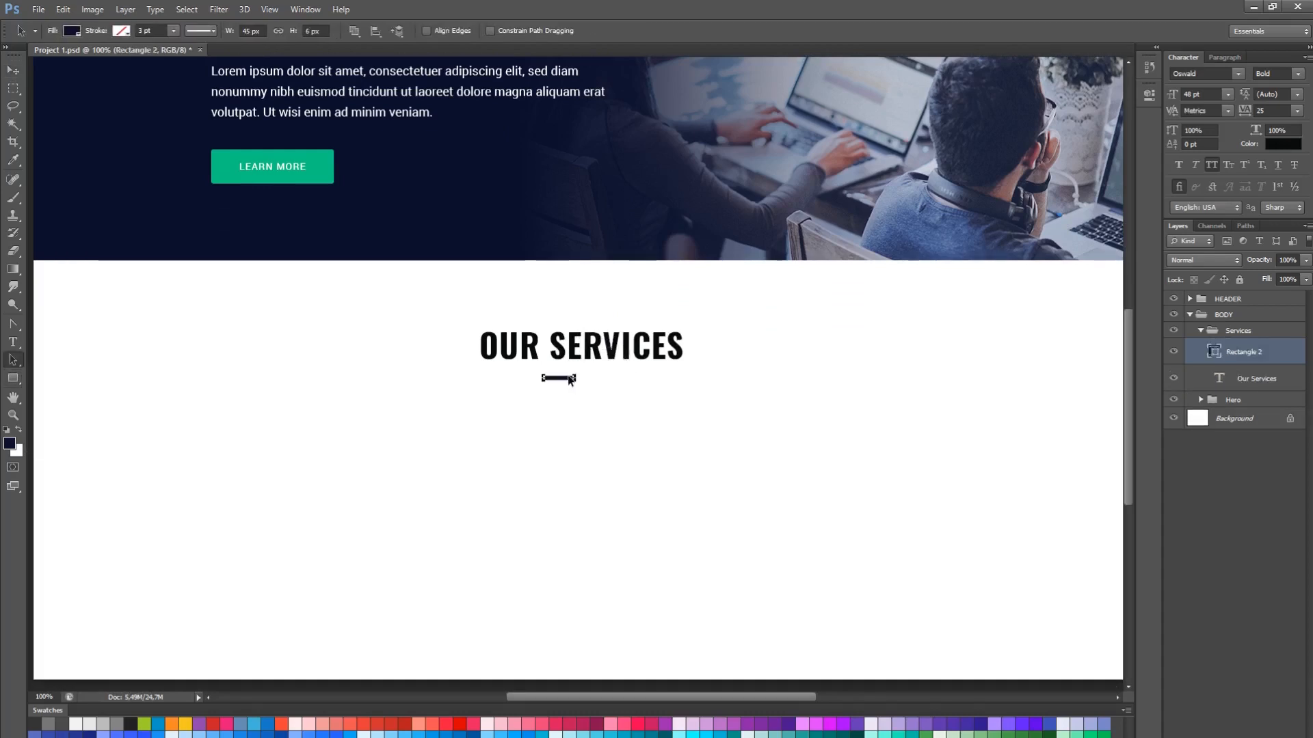
{"action": "left_click_drag", "start_coordinate": [482, 415], "coordinate": [612, 404]}
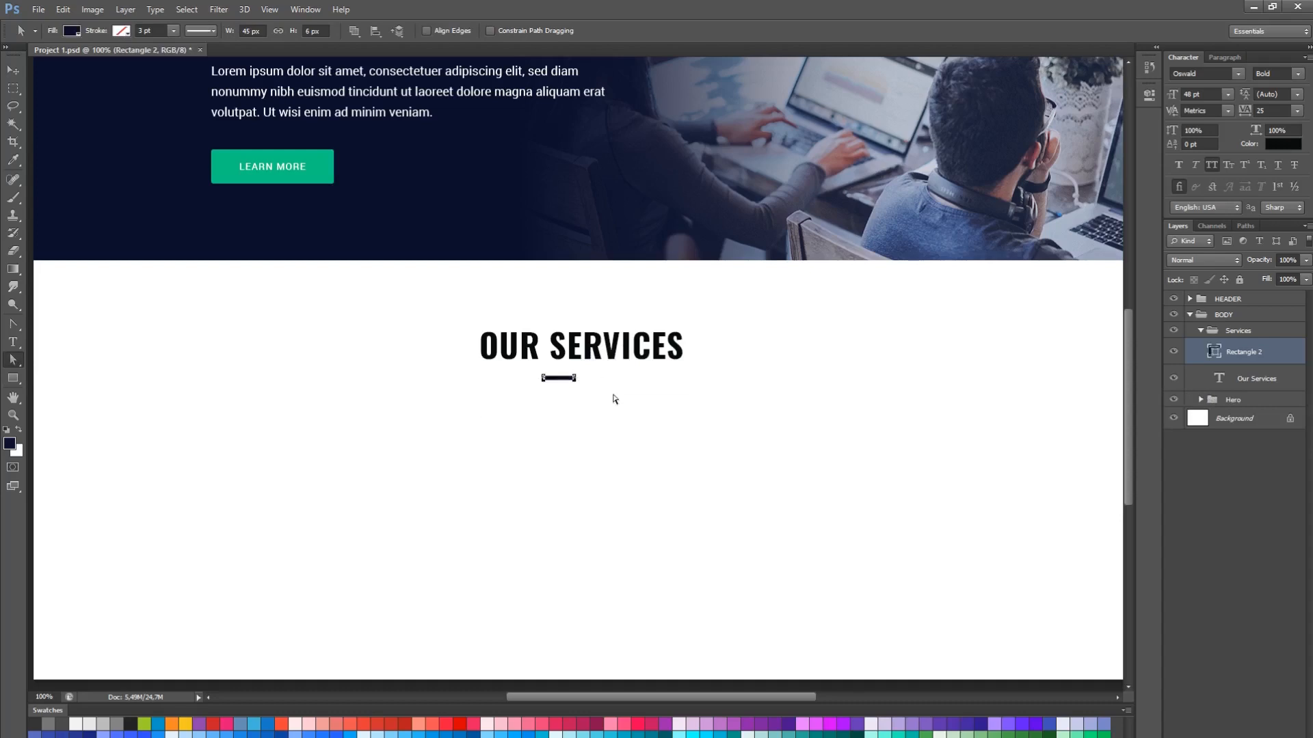
Fill the small rectangle with the Learn More button's green and center it under the Our Services heading
{"action": "double_click", "coordinate": [1214, 357]}
{"action": "left_click", "coordinate": [328, 171]}
{"action": "key", "text": "Return"}
{"action": "left_click", "coordinate": [15, 75]}
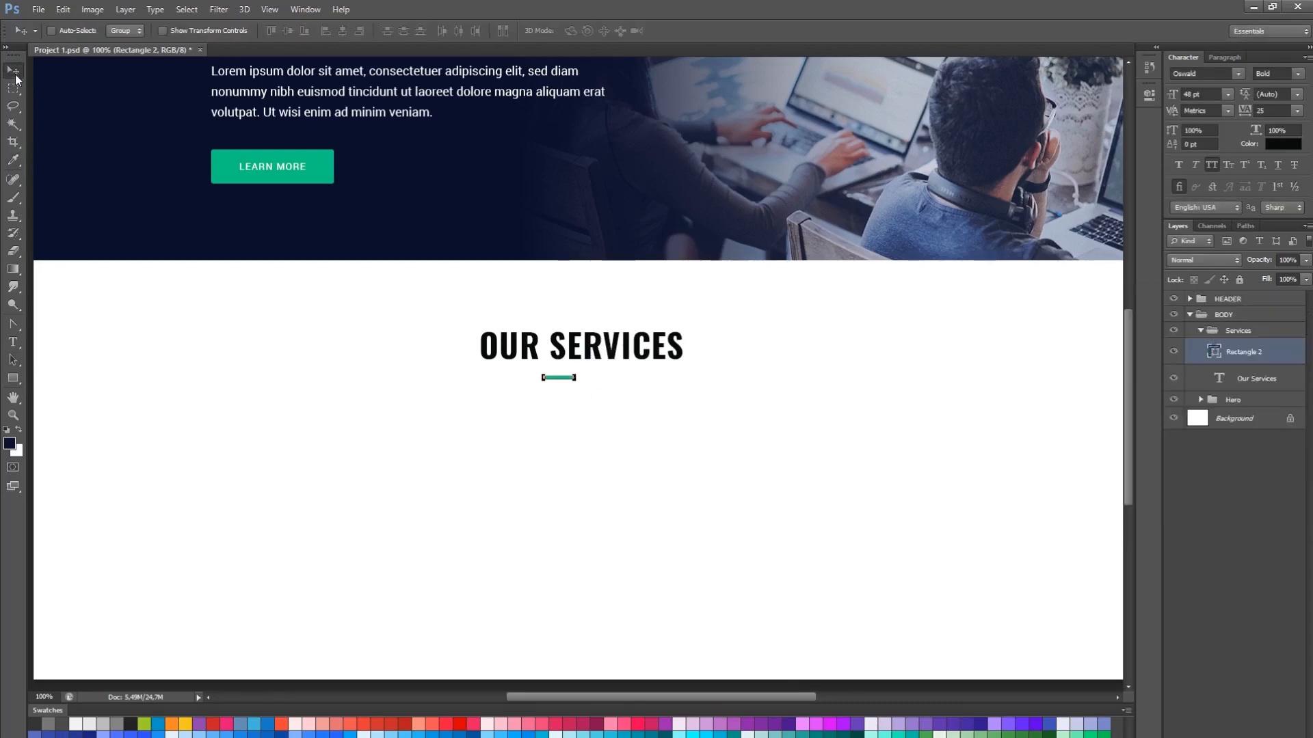
{"action": "left_click_drag", "start_coordinate": [652, 269], "coordinate": [677, 268]}
{"action": "scroll", "coordinate": [678, 277], "scroll_direction": "down", "scroll_amount": 2}
Extend the canvas downward with the Crop tool to make room for more page sections
{"action": "key", "text": "c"}
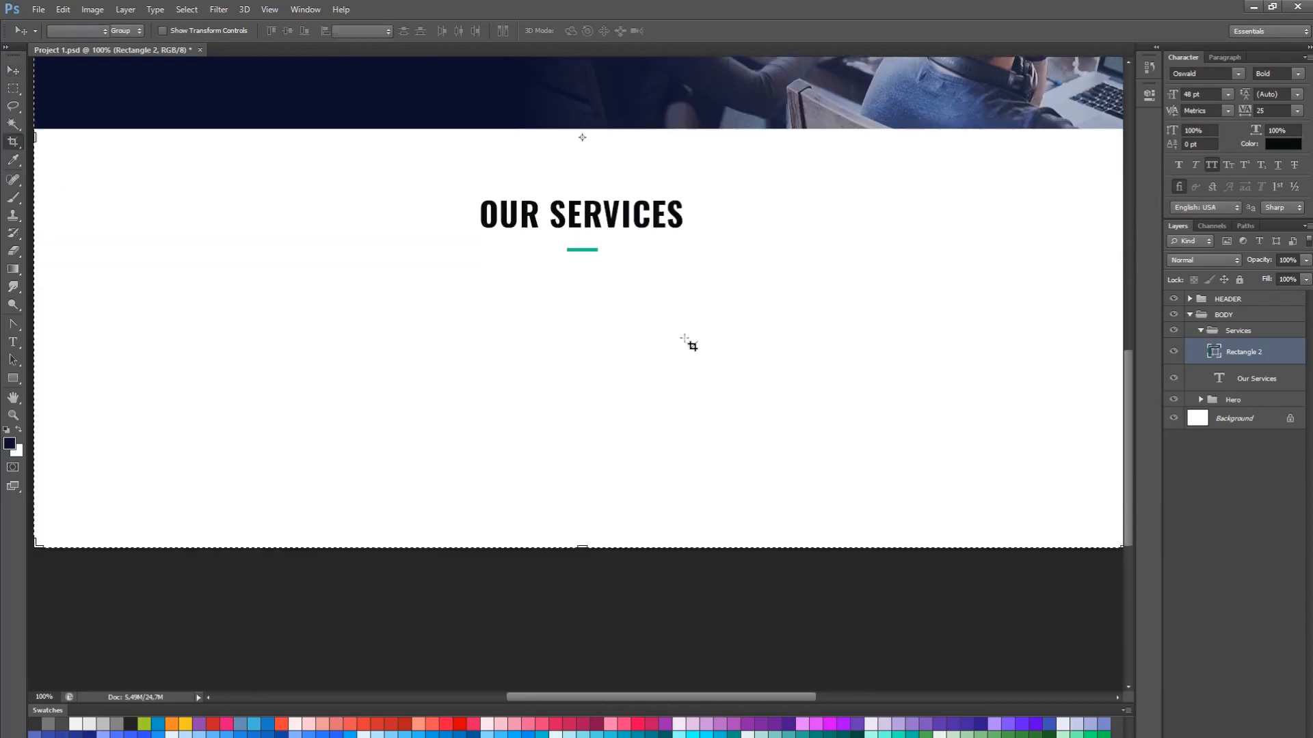
{"action": "scroll", "coordinate": [689, 346], "scroll_direction": "down", "scroll_amount": 4}
{"action": "left_click_drag", "start_coordinate": [579, 505], "coordinate": [578, 661]}
{"action": "key", "text": "h"}
{"action": "key", "text": "ctrl+1"}
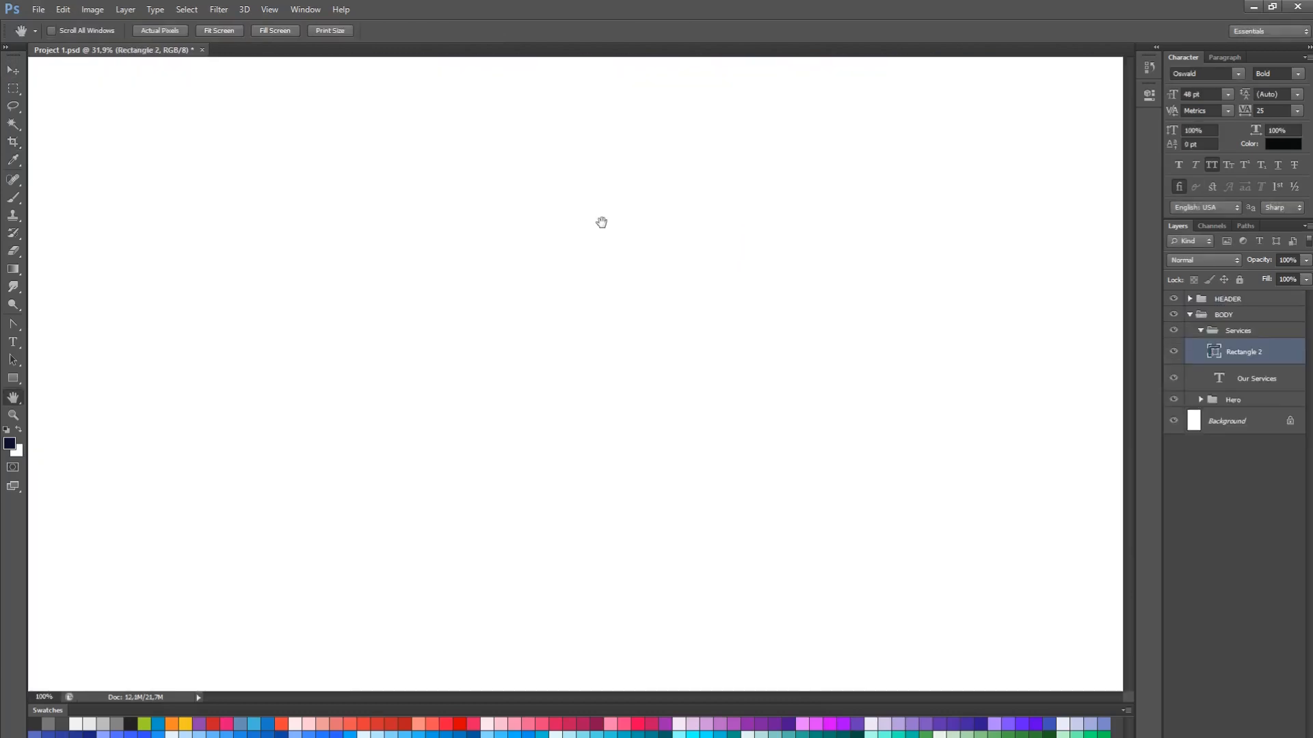
Create a group named Web Design inside Services, below the Our Services text layer
{"action": "left_click_drag", "start_coordinate": [601, 223], "coordinate": [612, 655]}
{"action": "left_click", "coordinate": [1268, 333]}
{"action": "left_click", "coordinate": [1252, 386]}
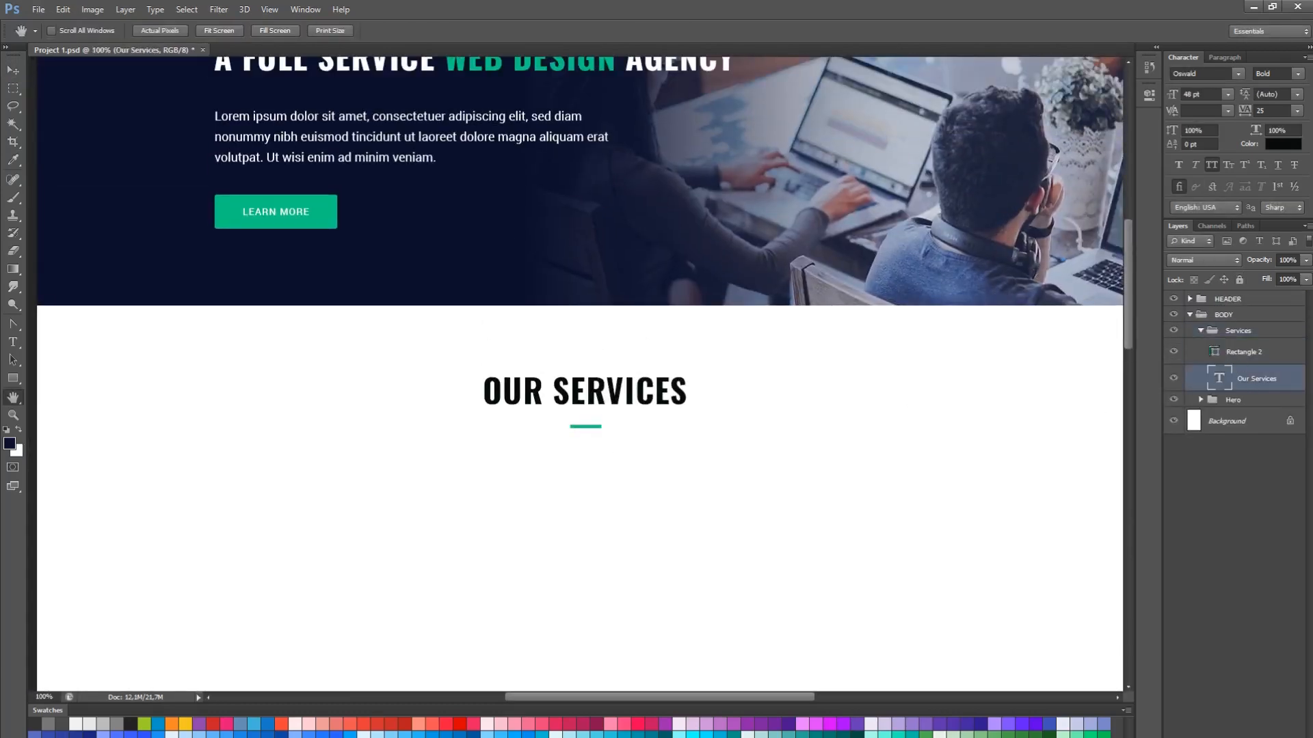
{"action": "key", "text": "ctrl+g"}
{"action": "left_click_drag", "start_coordinate": [1220, 373], "coordinate": [1234, 399]}
{"action": "left_click_drag", "start_coordinate": [827, 449], "coordinate": [824, 323]}
{"action": "key", "text": "t"}
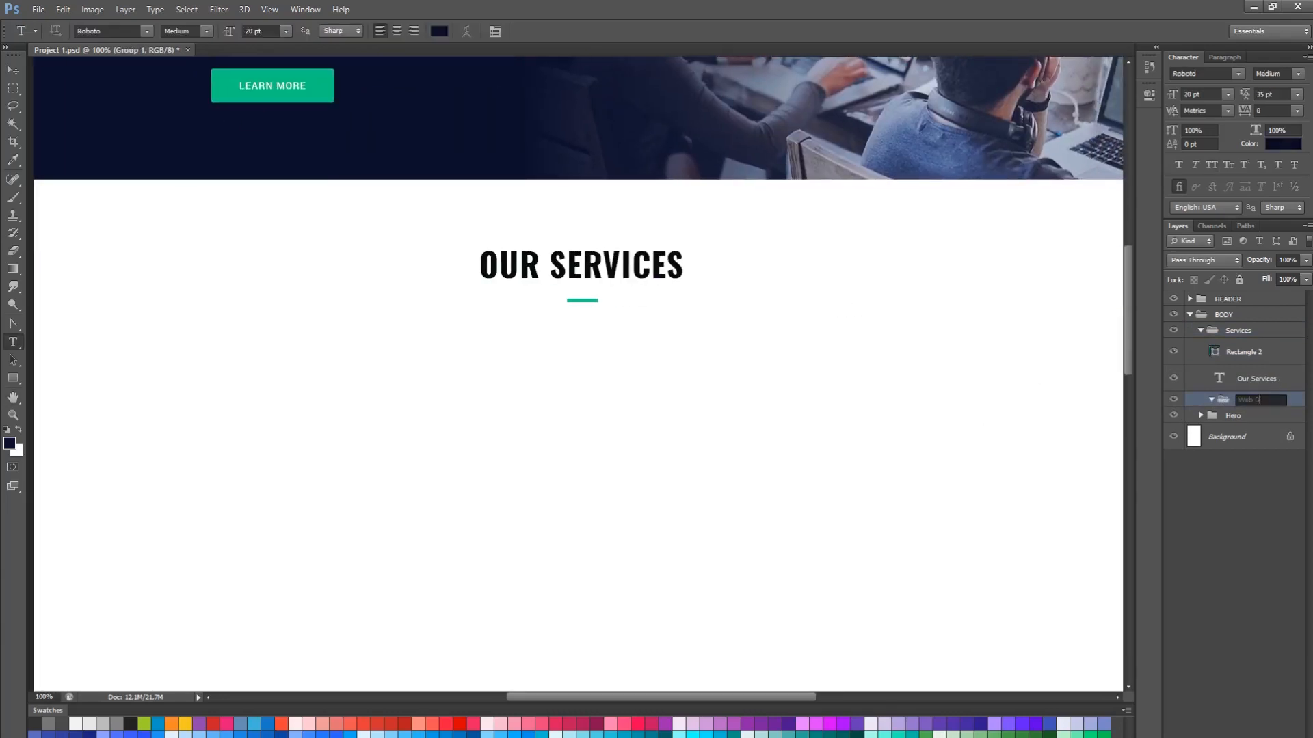
{"action": "key", "text": "Return"}
Add the text "Website Design" below the section heading in Roboto Medium 20 pt, all caps
{"action": "left_click", "coordinate": [353, 406]}
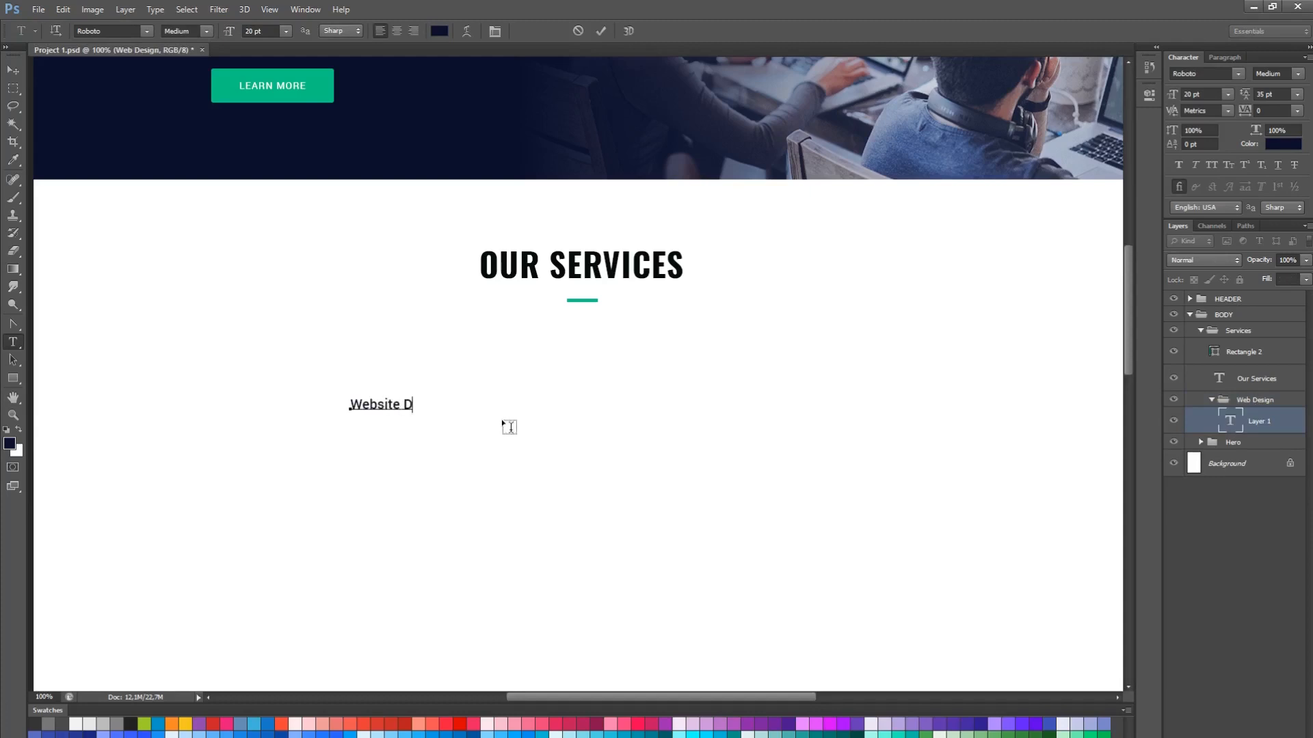
{"action": "key", "text": "ctrl+a"}
{"action": "left_click", "coordinate": [1211, 165]}
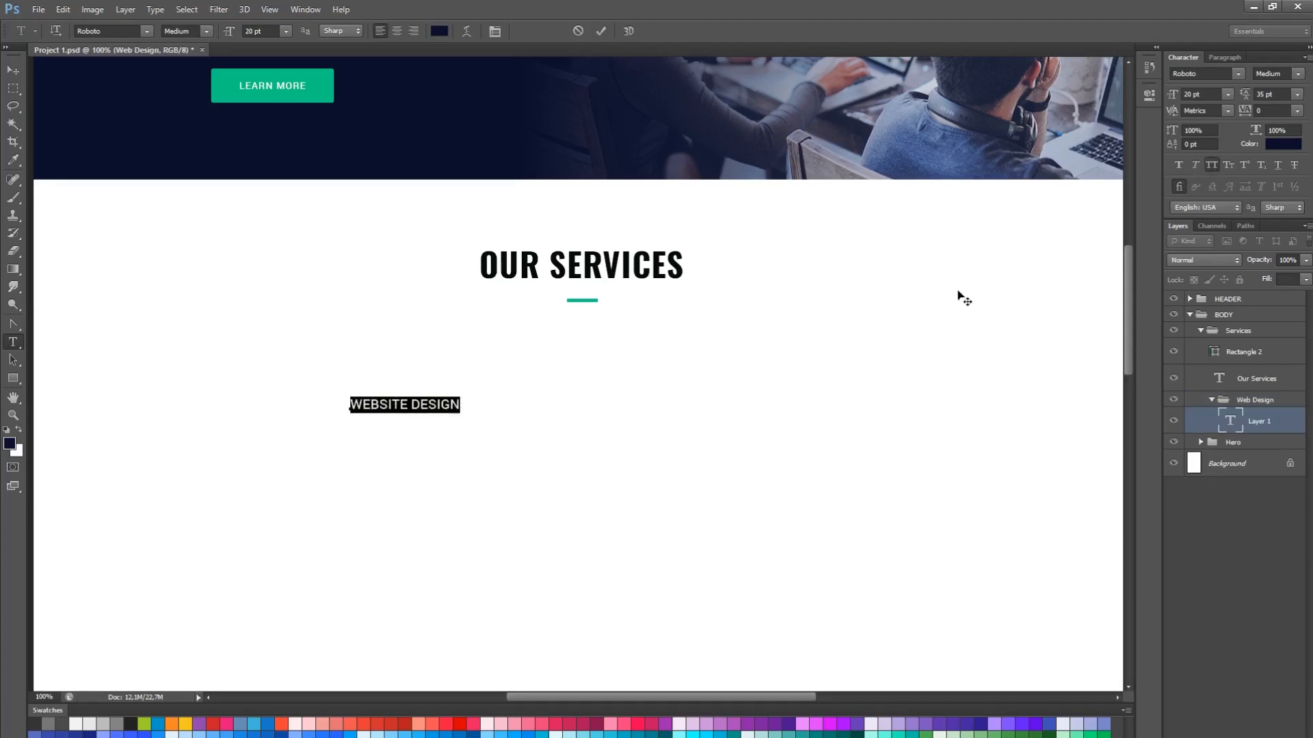
Position the Website Design title on the left side of the page below the section heading
{"action": "left_click", "coordinate": [13, 70]}
{"action": "left_click_drag", "start_coordinate": [441, 462], "coordinate": [624, 372]}
{"action": "key", "text": "r"}
{"action": "key", "text": "t"}
{"action": "left_click", "coordinate": [625, 354]}
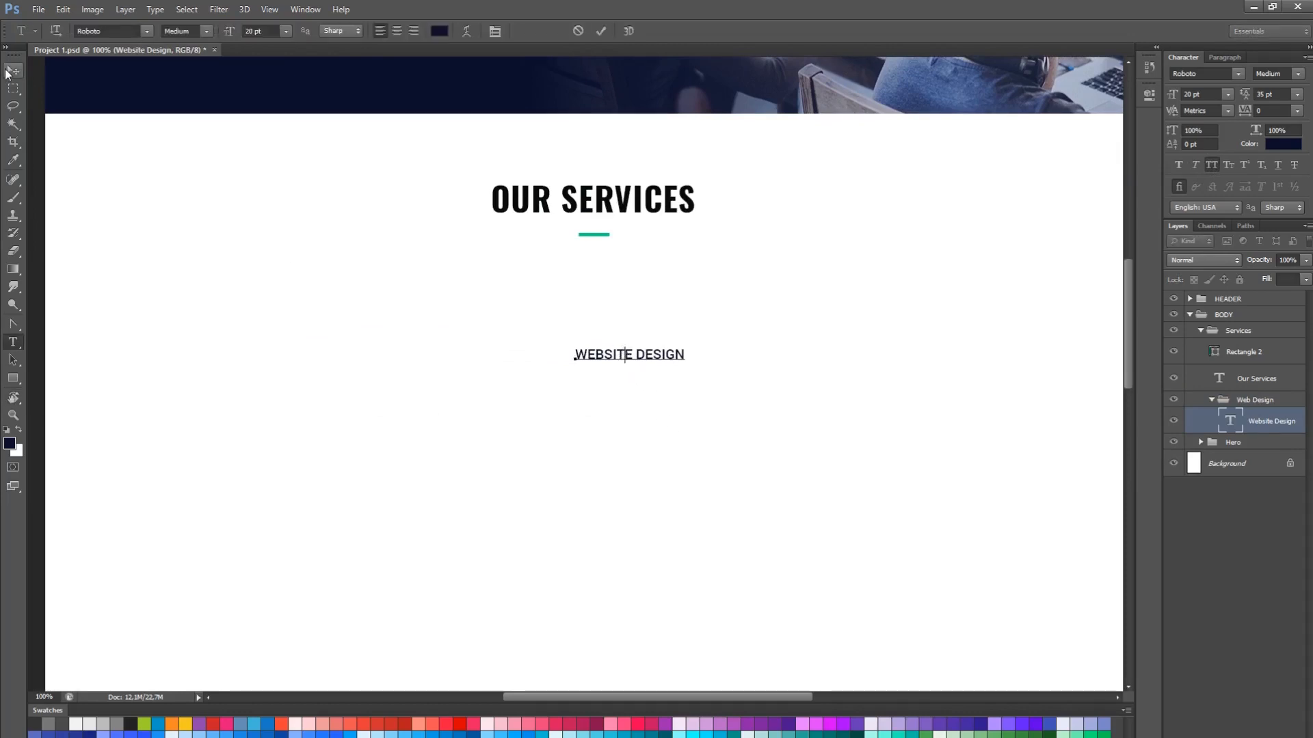
{"action": "left_click", "coordinate": [10, 71]}
{"action": "left_click_drag", "start_coordinate": [640, 438], "coordinate": [322, 449]}
{"action": "scroll", "coordinate": [787, 399], "scroll_direction": "up", "scroll_amount": 1}
Create a thin rectangle 35 px wide and 2 px high inside the Web Design group
{"action": "left_click", "coordinate": [13, 378]}
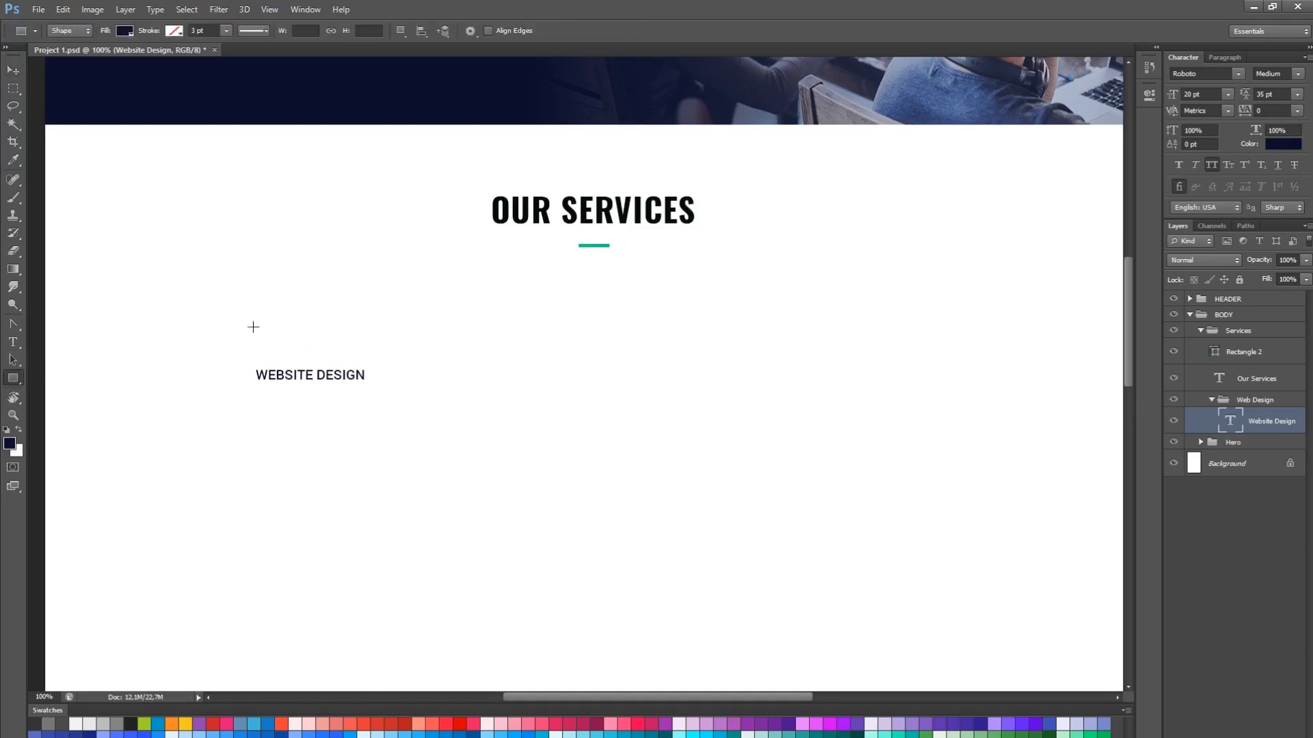
{"action": "left_click", "coordinate": [705, 316]}
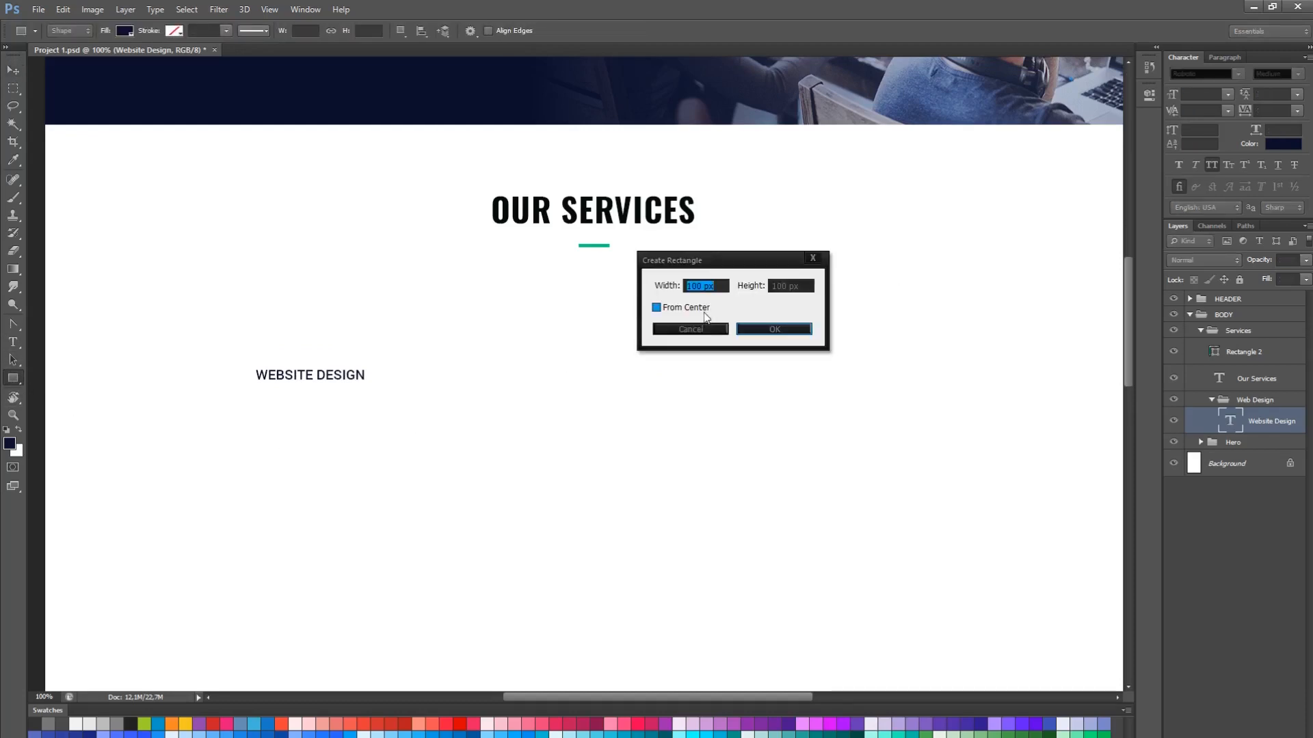
{"action": "type", "text": "2"}
{"action": "left_click", "coordinate": [776, 329]}
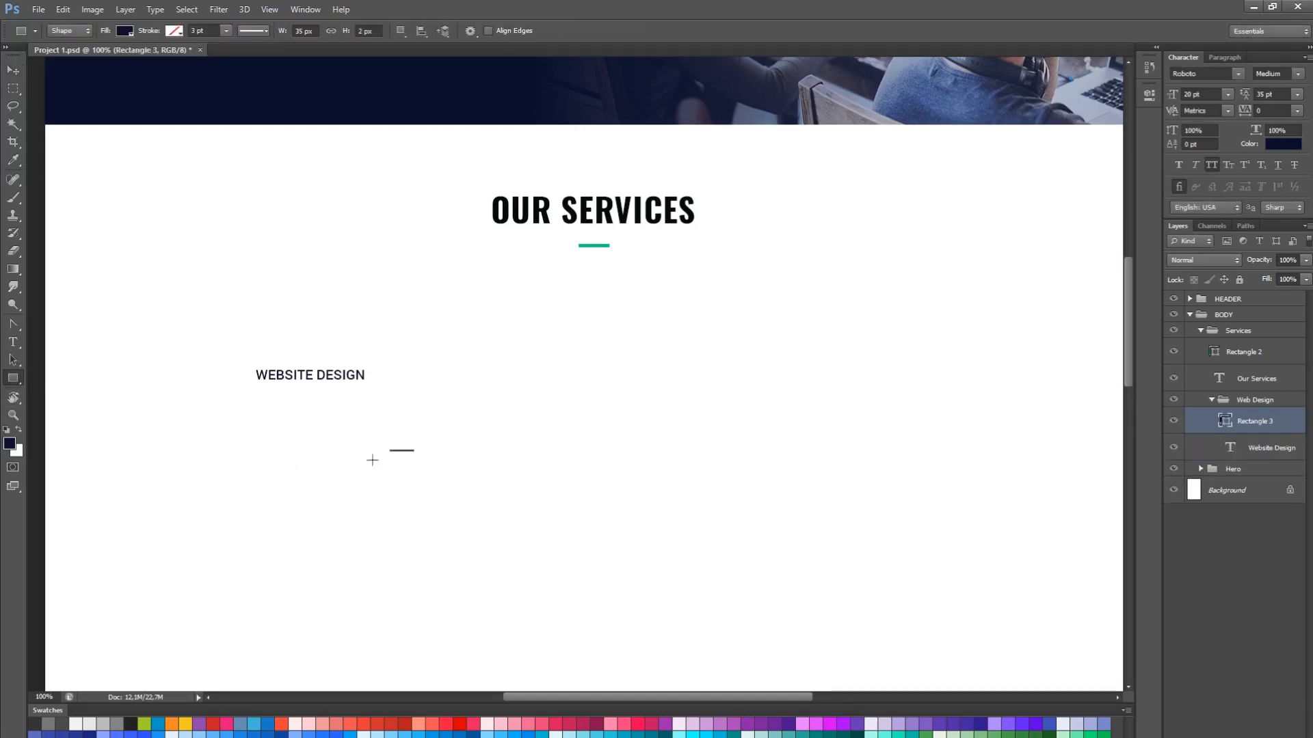
Fill the thin rectangle with the saved green swatch
{"action": "key", "text": "a"}
{"action": "double_click", "coordinate": [926, 735]}
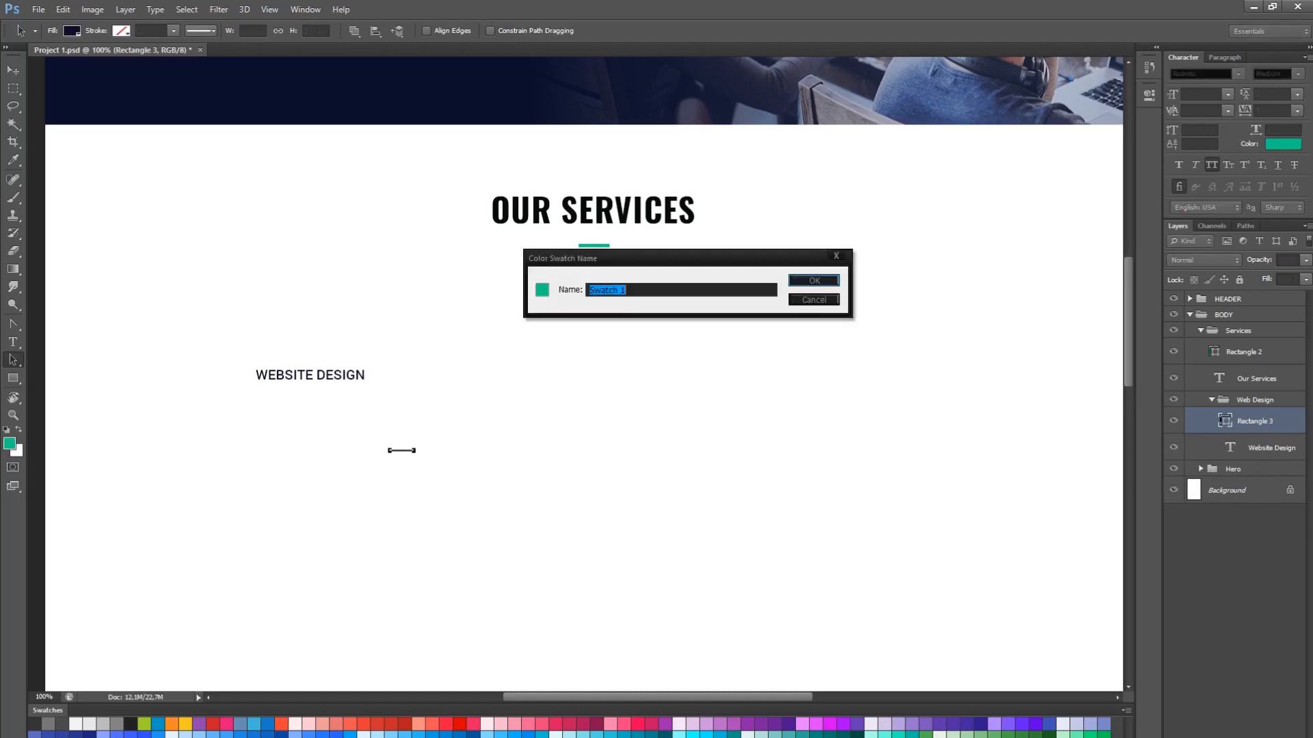
{"action": "left_click", "coordinate": [806, 301]}
{"action": "double_click", "coordinate": [1224, 422]}
{"action": "left_click", "coordinate": [926, 735]}
{"action": "left_click", "coordinate": [1272, 323]}
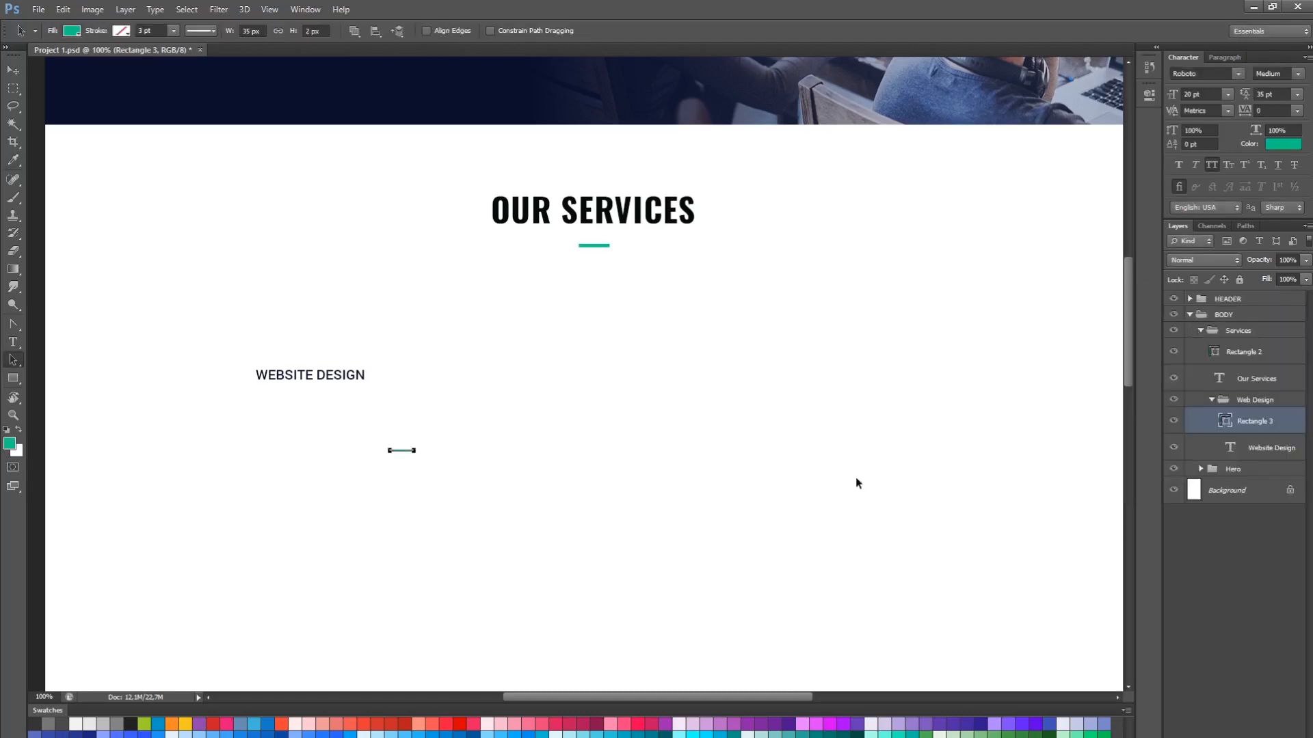
Align the horizontal centers of the thin line and the Website Design title, and move the line just beneath the title
{"action": "left_click", "coordinate": [1256, 449], "text": "ctrl"}
{"action": "key", "text": "v"}
{"action": "left_click", "coordinate": [343, 30]}
{"action": "left_click", "coordinate": [1238, 443], "text": "ctrl"}
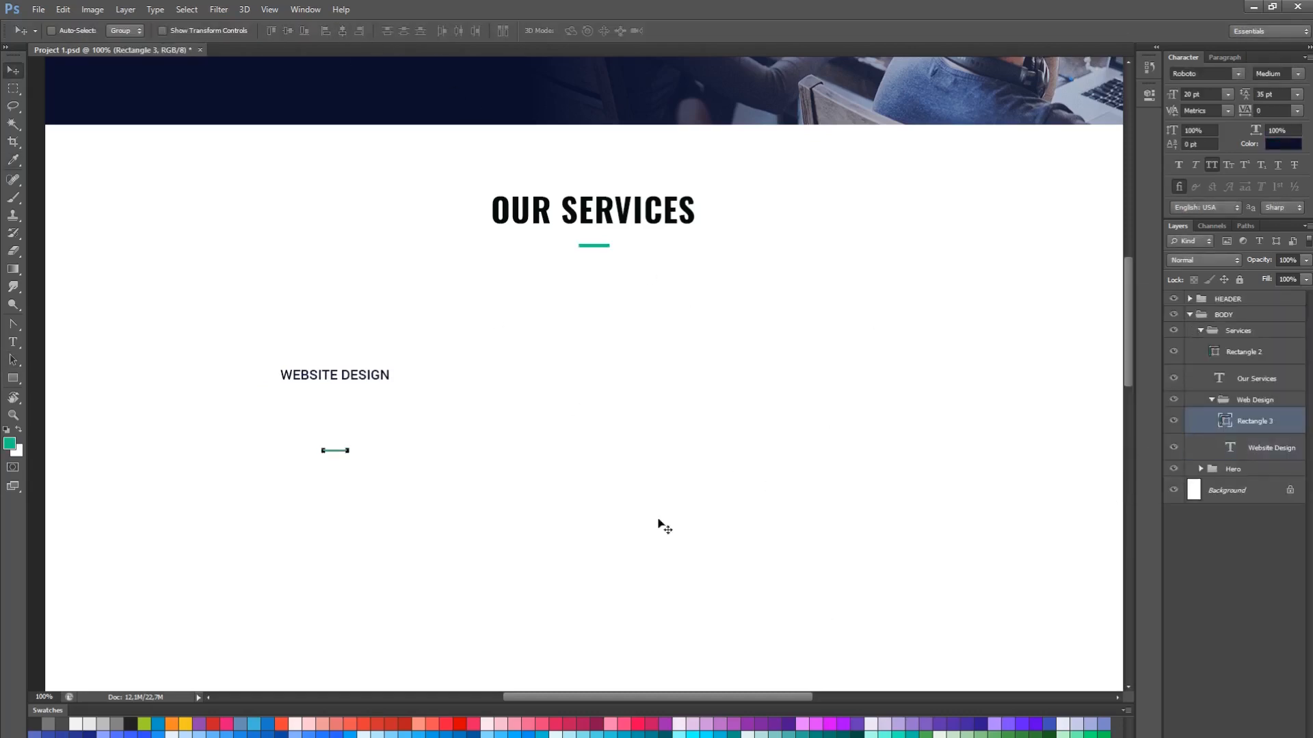
{"action": "left_click_drag", "start_coordinate": [664, 526], "coordinate": [635, 448]}
Add a centered gray Lorem ipsum paragraph under the thin line in Roboto Regular 14 pt with 28 pt leading
{"action": "key", "text": "t"}
{"action": "scroll", "coordinate": [630, 439], "scroll_direction": "down", "scroll_amount": 1}
{"action": "left_click_drag", "start_coordinate": [237, 376], "coordinate": [433, 484]}
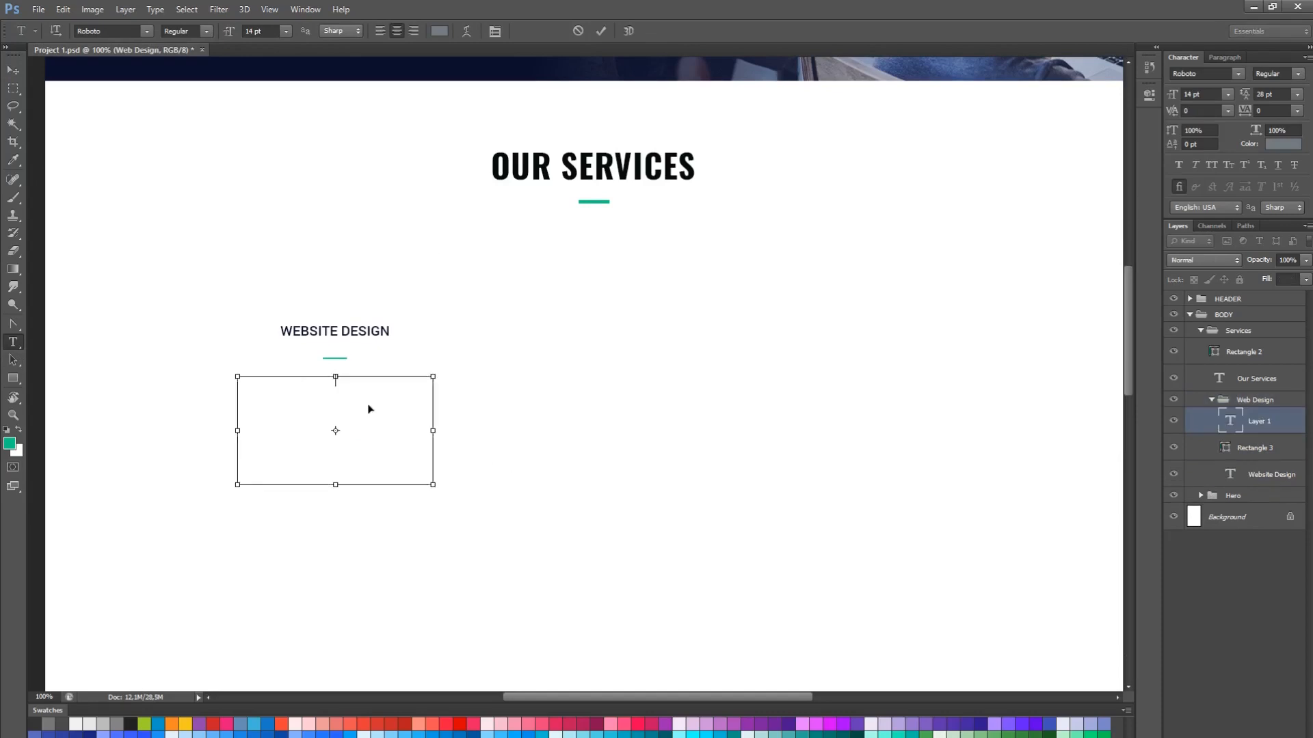
{"action": "key", "text": "ctrl+Return"}
Align the horizontal centers of the paragraph, line and title, and move all three to the middle of the page
{"action": "key", "text": "v"}
{"action": "left_click", "coordinate": [1264, 472], "text": "shift"}
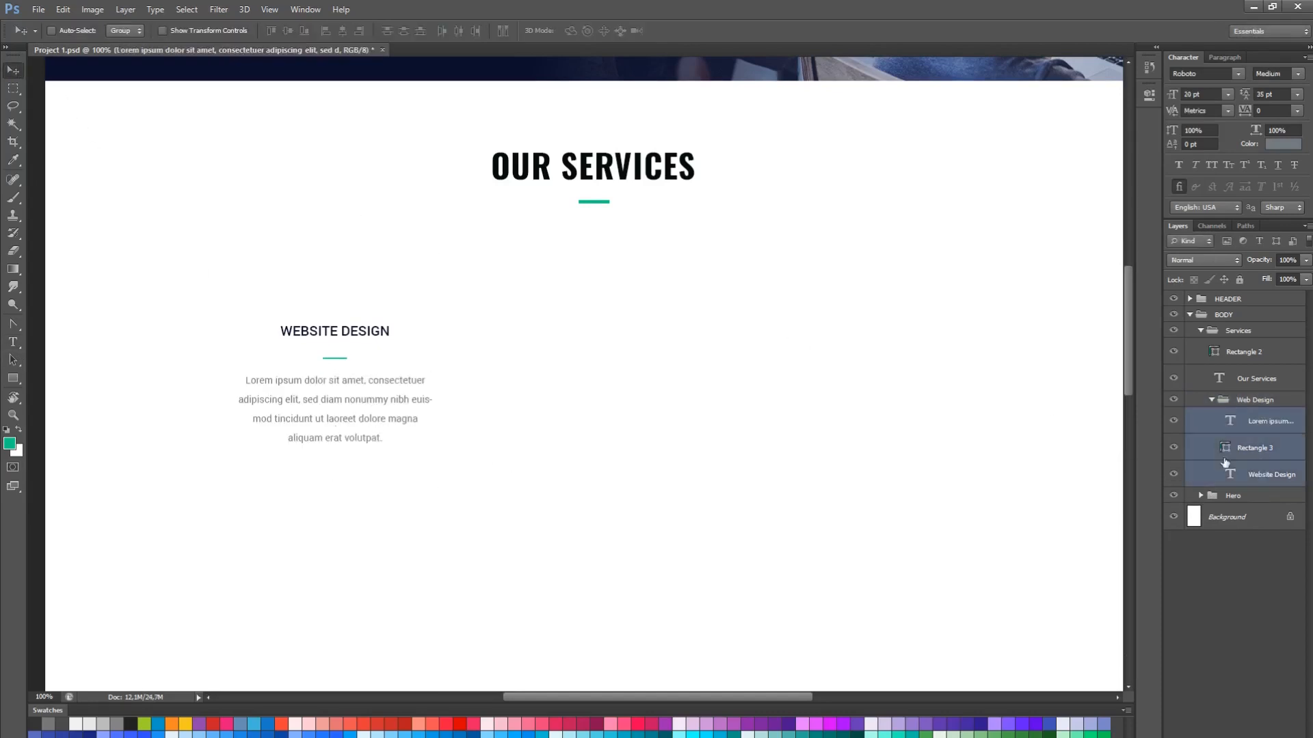
{"action": "left_click", "coordinate": [342, 31]}
{"action": "left_click_drag", "start_coordinate": [490, 409], "coordinate": [702, 406]}
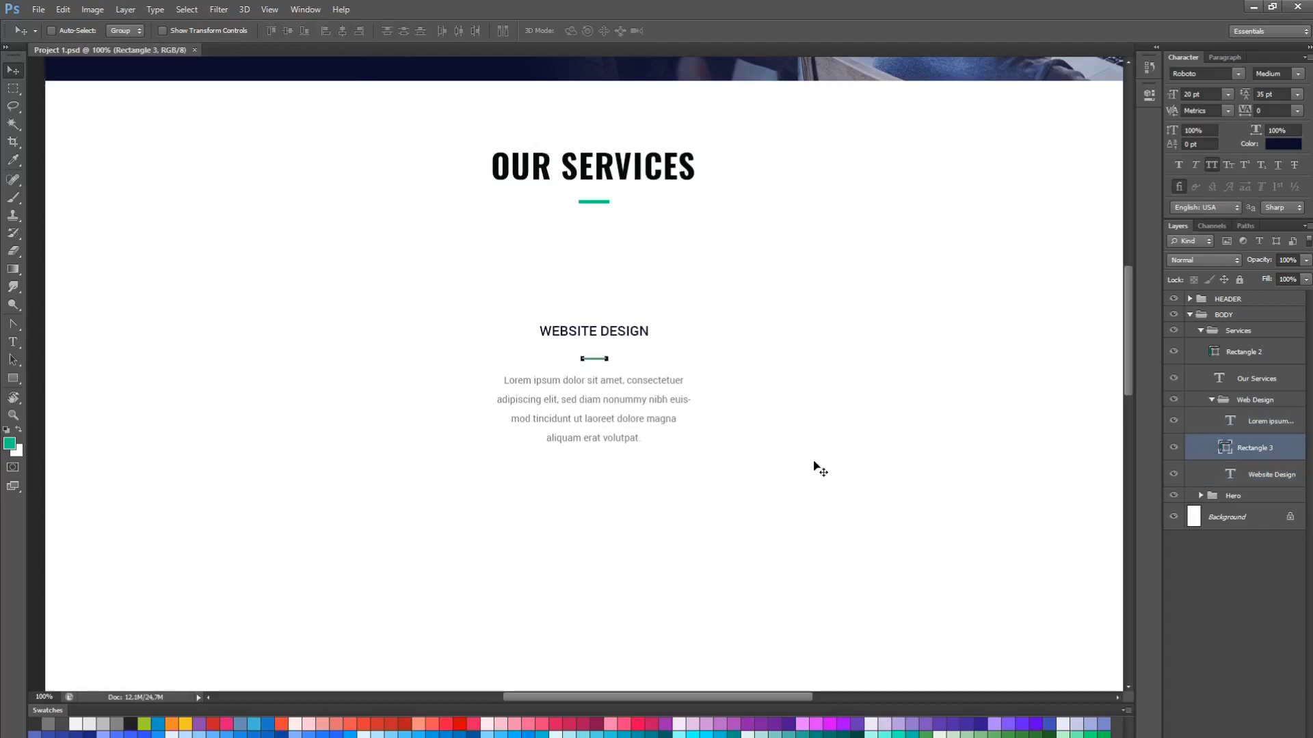
Switch to the browser, find the Flaticon site with the query flat icon, and search it for web design icons
{"action": "key", "text": "alt+Tab"}
{"action": "type", "text": "flat icon"}
{"action": "key", "text": "Return"}
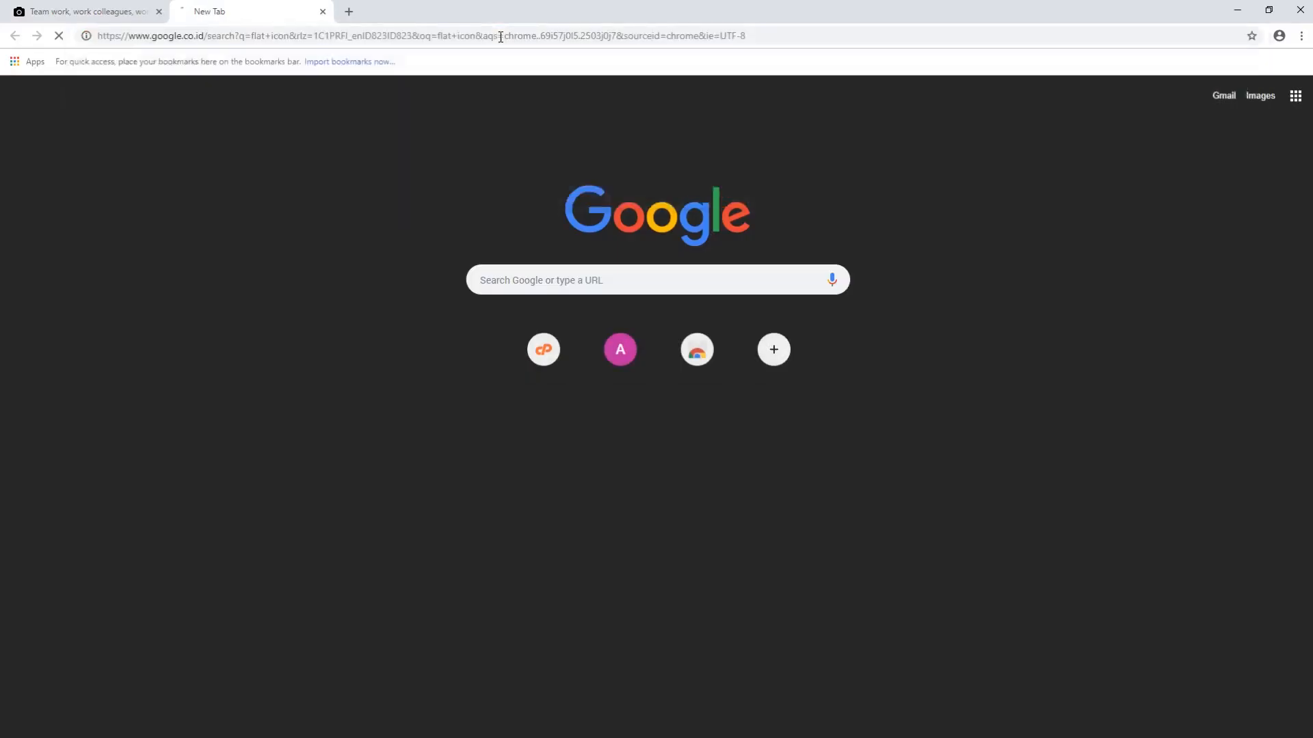
{"action": "left_click", "coordinate": [156, 178]}
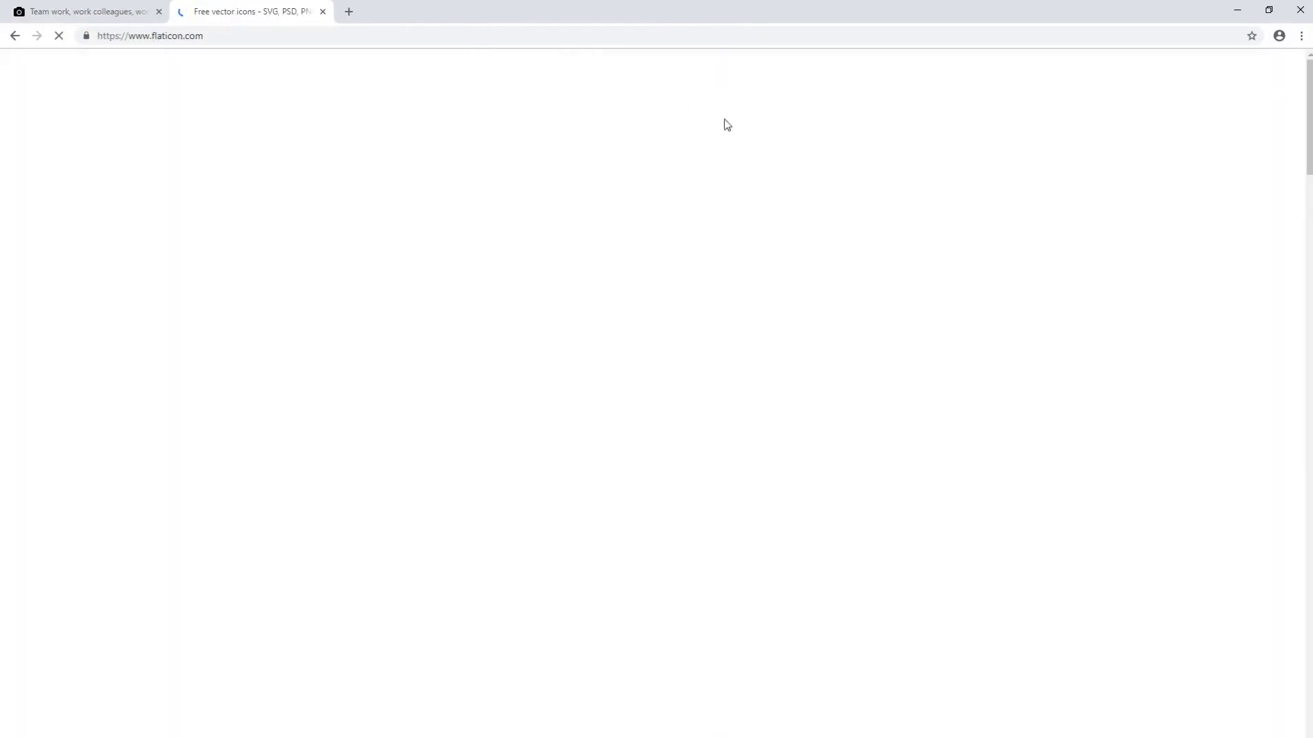
{"action": "type", "text": "web design"}
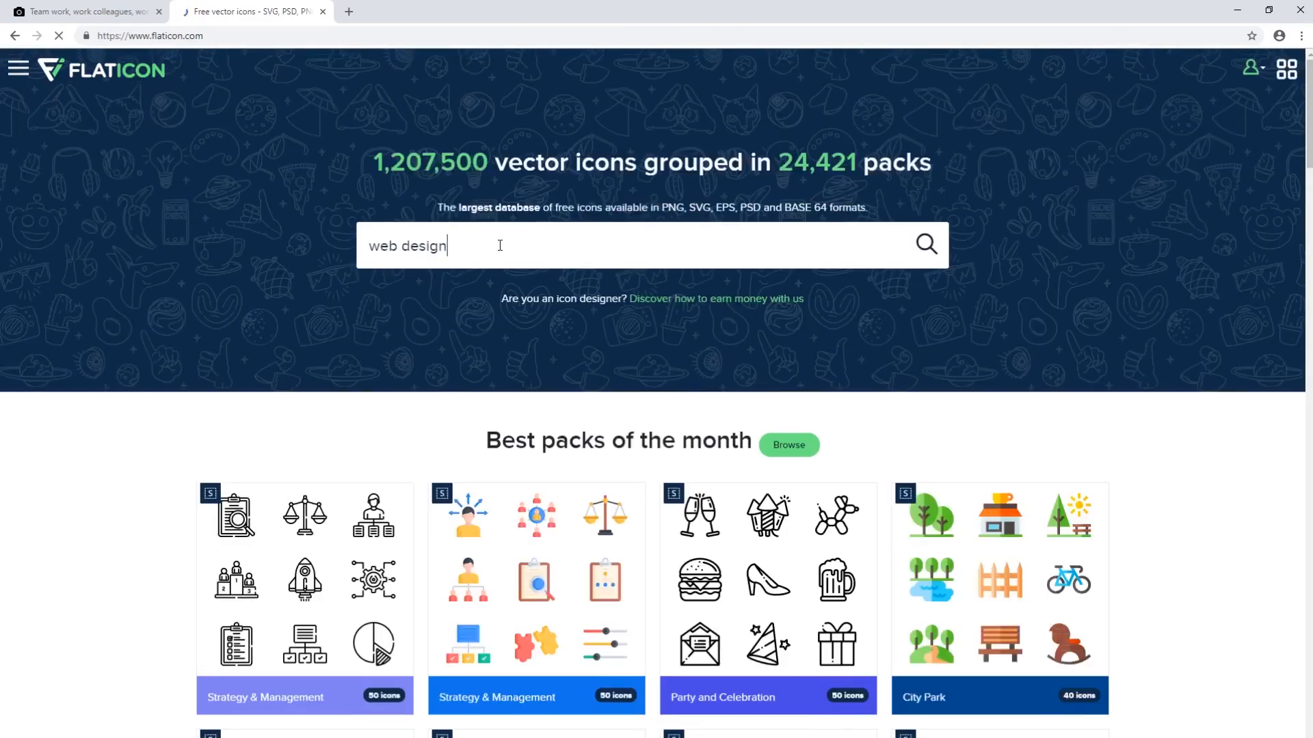
{"action": "key", "text": "Return"}
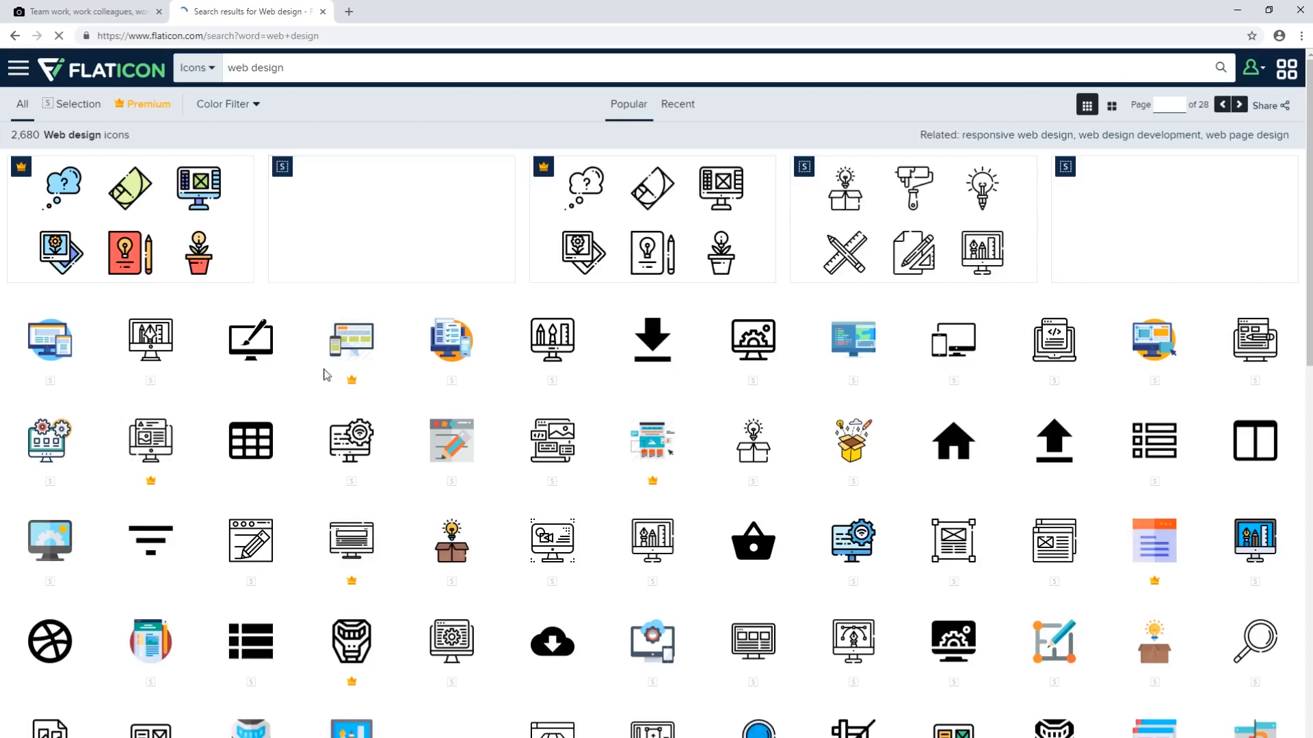
Choose the outlined Graphic design monitor icon with pen, pencil and ruler, and download it in PSD format
{"action": "scroll", "coordinate": [617, 333], "scroll_direction": "down", "scroll_amount": 1}
{"action": "scroll", "coordinate": [684, 410], "scroll_direction": "down", "scroll_amount": 2}
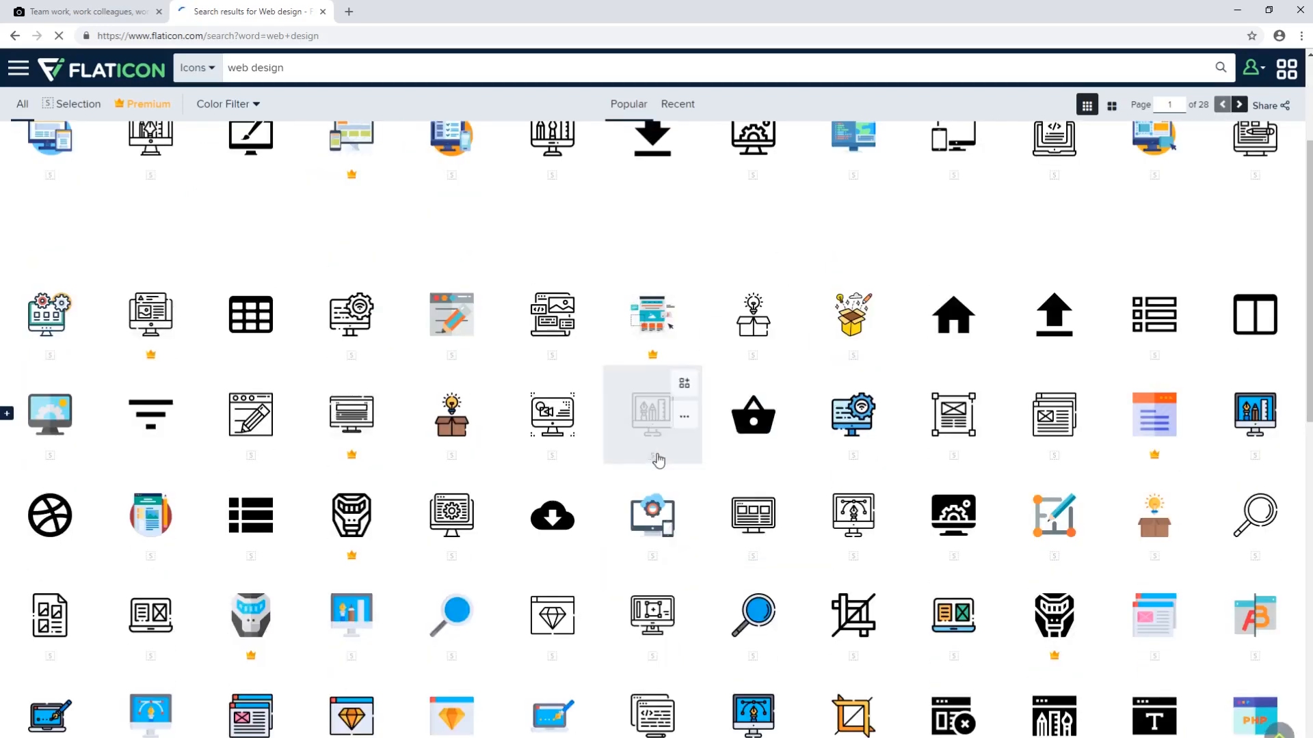
{"action": "left_click", "coordinate": [656, 458]}
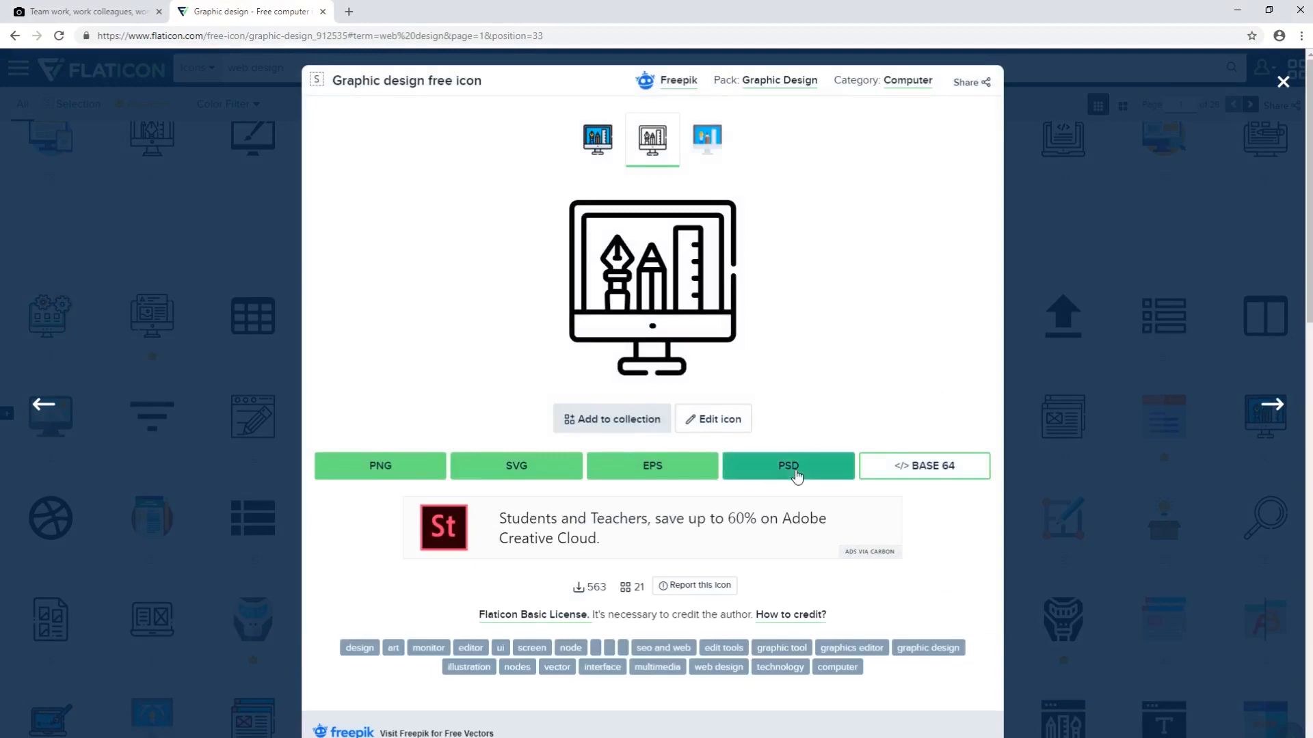
{"action": "left_click", "coordinate": [796, 475]}
{"action": "left_click", "coordinate": [992, 346]}
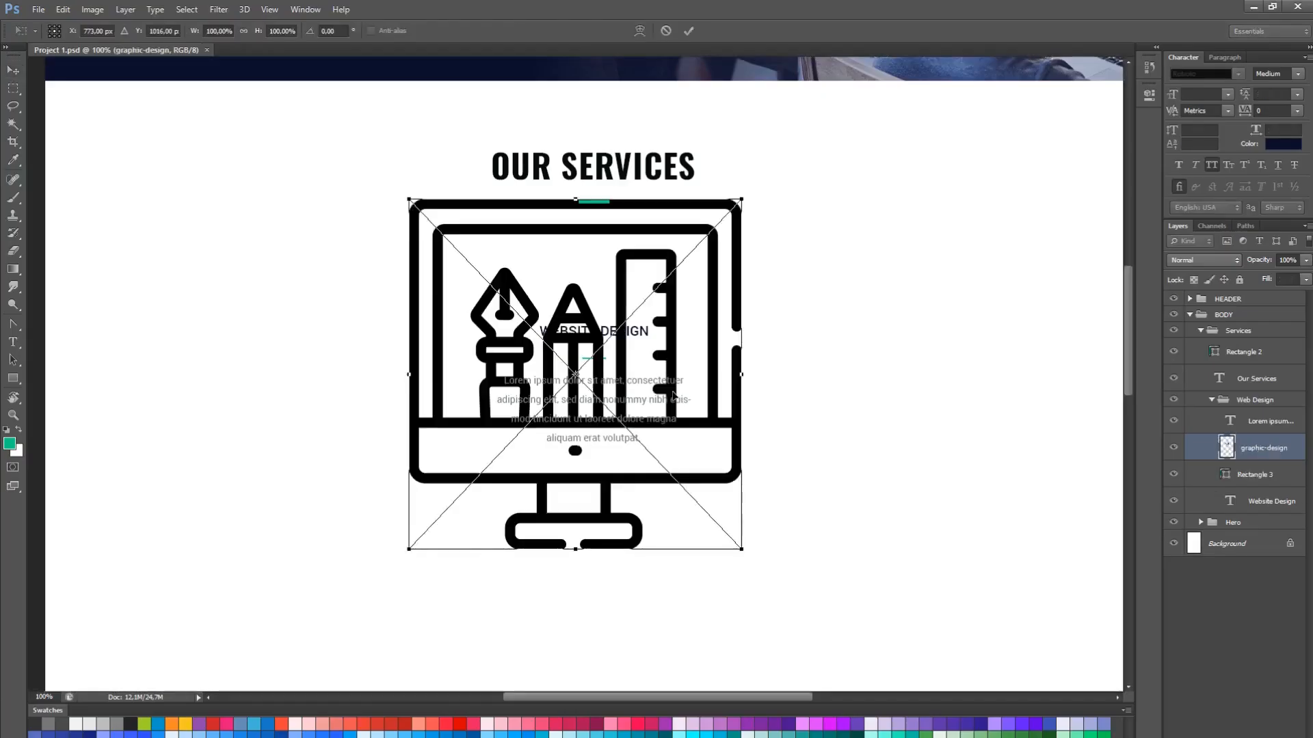
Place the graphic-design icon on the page, scale it down to a small icon and position it above the Website Design title
{"action": "key", "text": "Return"}
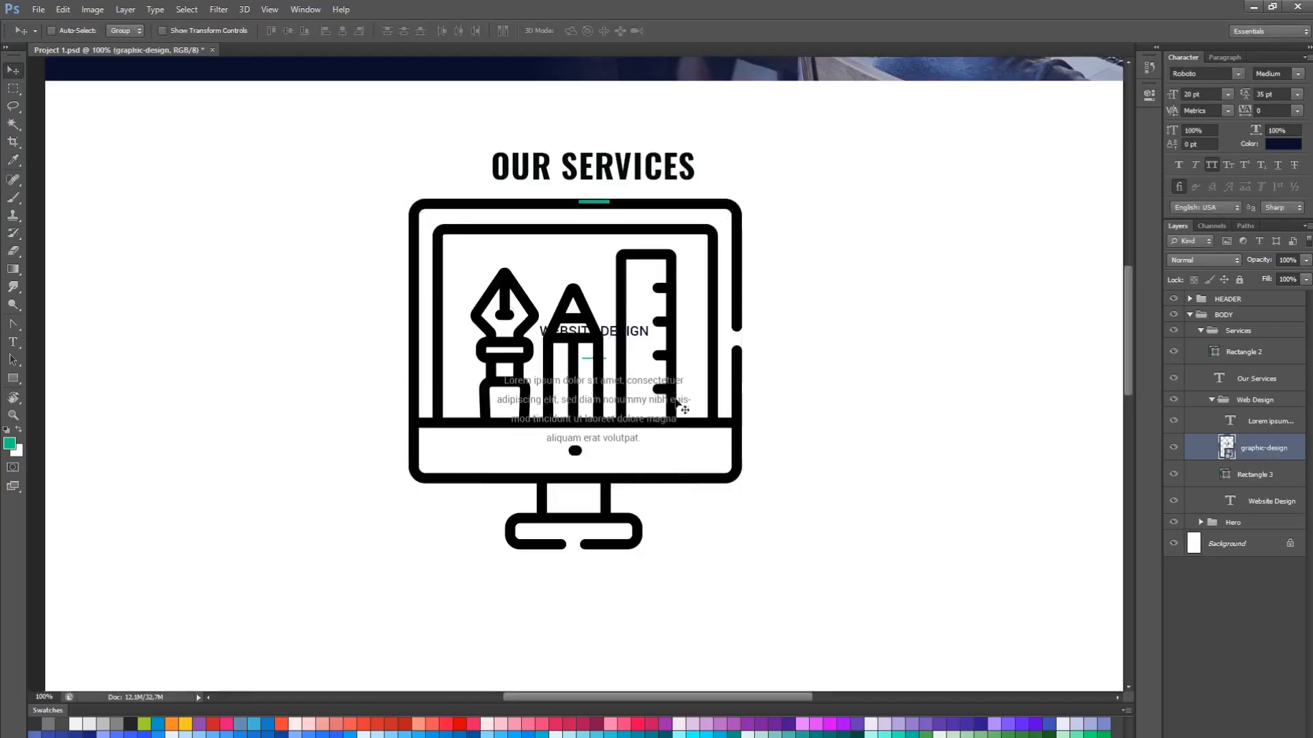
{"action": "left_click_drag", "start_coordinate": [677, 421], "coordinate": [714, 385]}
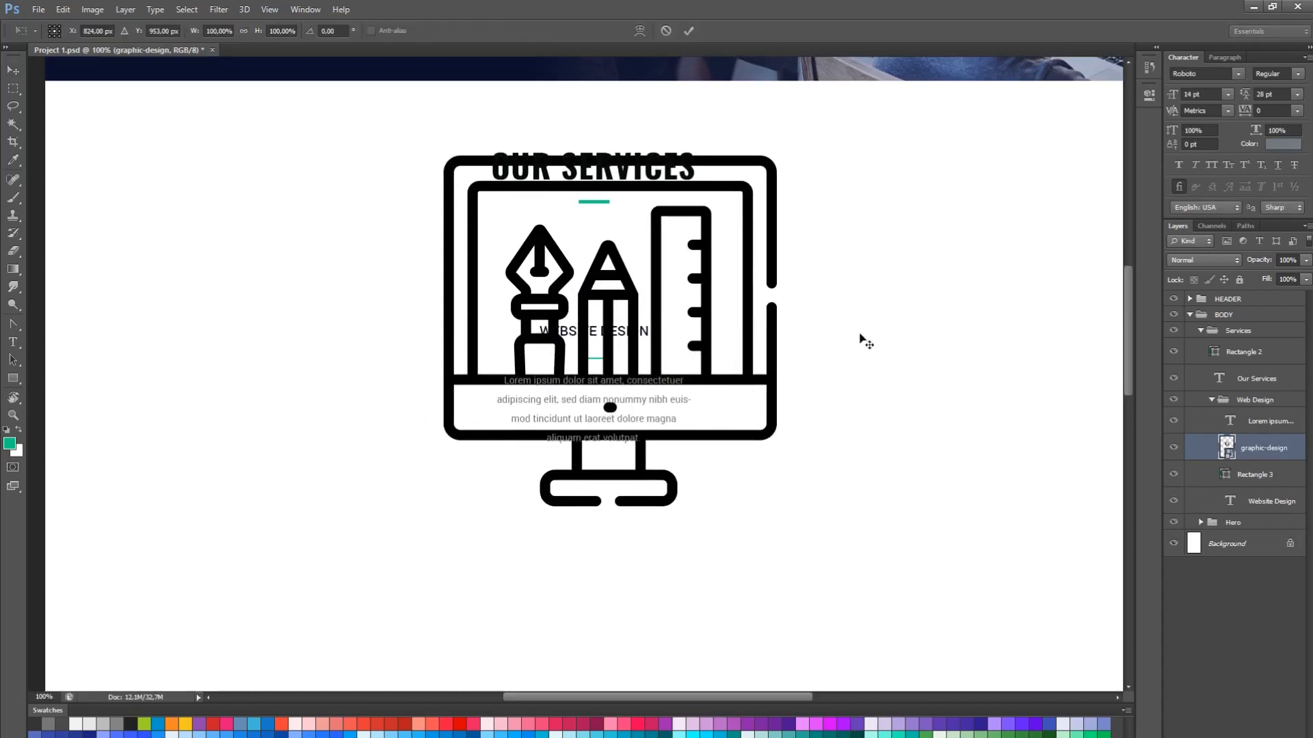
{"action": "key", "text": "ctrl+t"}
{"action": "left_click_drag", "start_coordinate": [776, 159], "coordinate": [599, 282]}
{"action": "key", "text": "Return"}
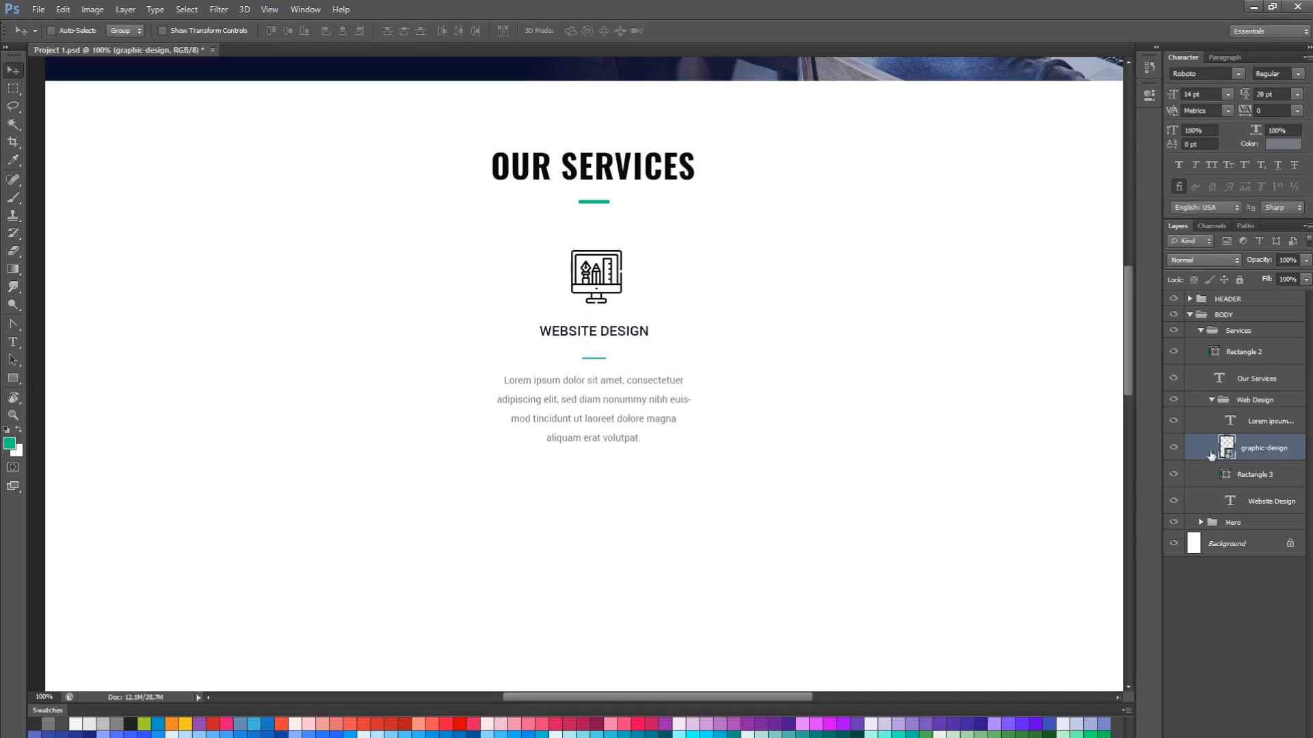
Add a Color Overlay to the monitor icon using the green sampled from the line under Our Services
{"action": "left_click", "coordinate": [1201, 737]}
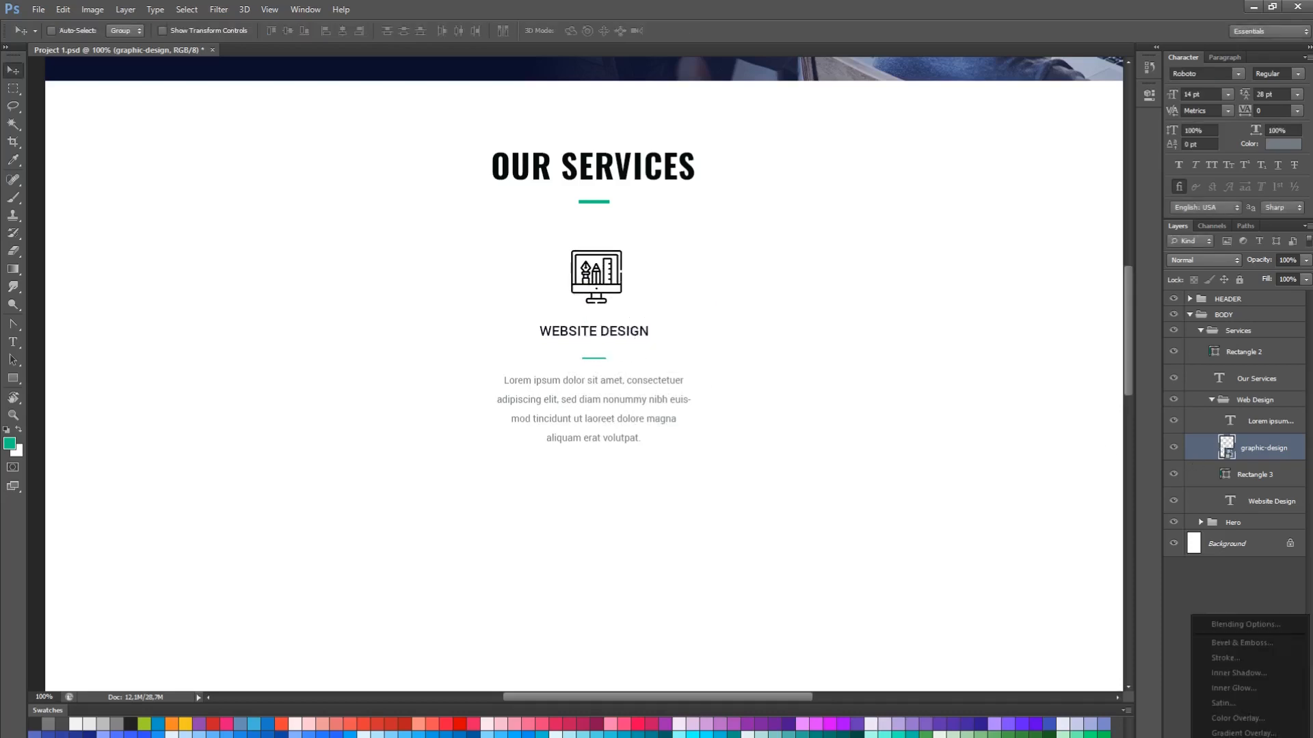
{"action": "left_click", "coordinate": [1251, 717]}
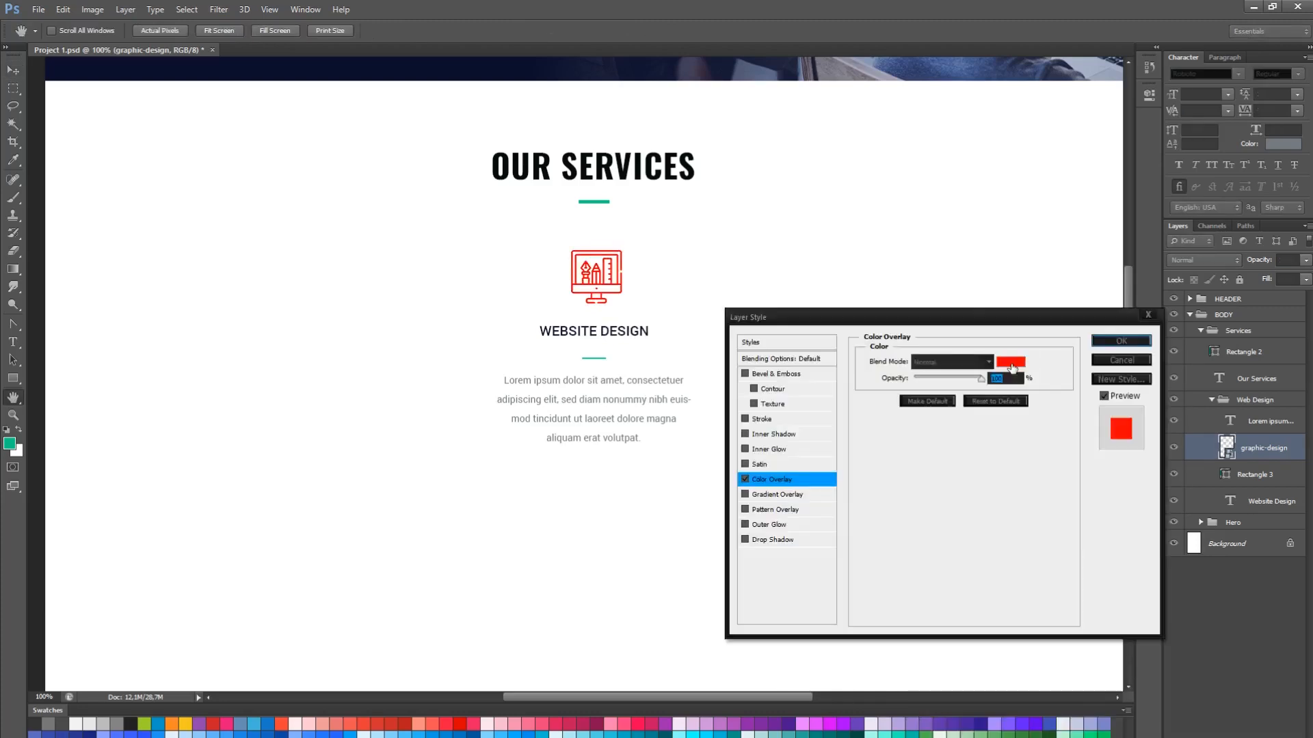
{"action": "left_click", "coordinate": [1012, 366]}
{"action": "left_click", "coordinate": [593, 202]}
{"action": "left_click", "coordinate": [1276, 324]}
{"action": "left_click", "coordinate": [1132, 342]}
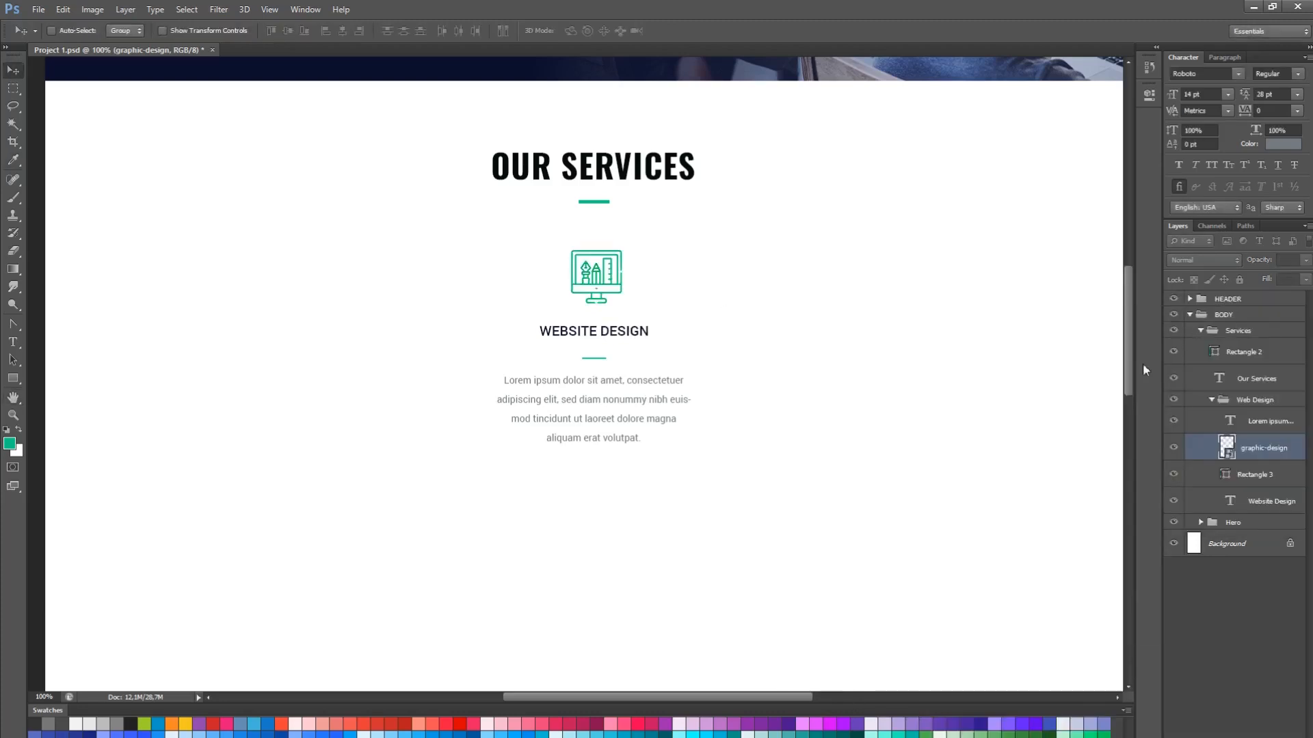
Align the horizontal centers of the monitor icon, title, thin line and paragraph in the Web Design group
{"action": "left_click", "coordinate": [1302, 447]}
{"action": "left_click", "coordinate": [1262, 427]}
{"action": "left_click", "coordinate": [1261, 503], "text": "shift"}
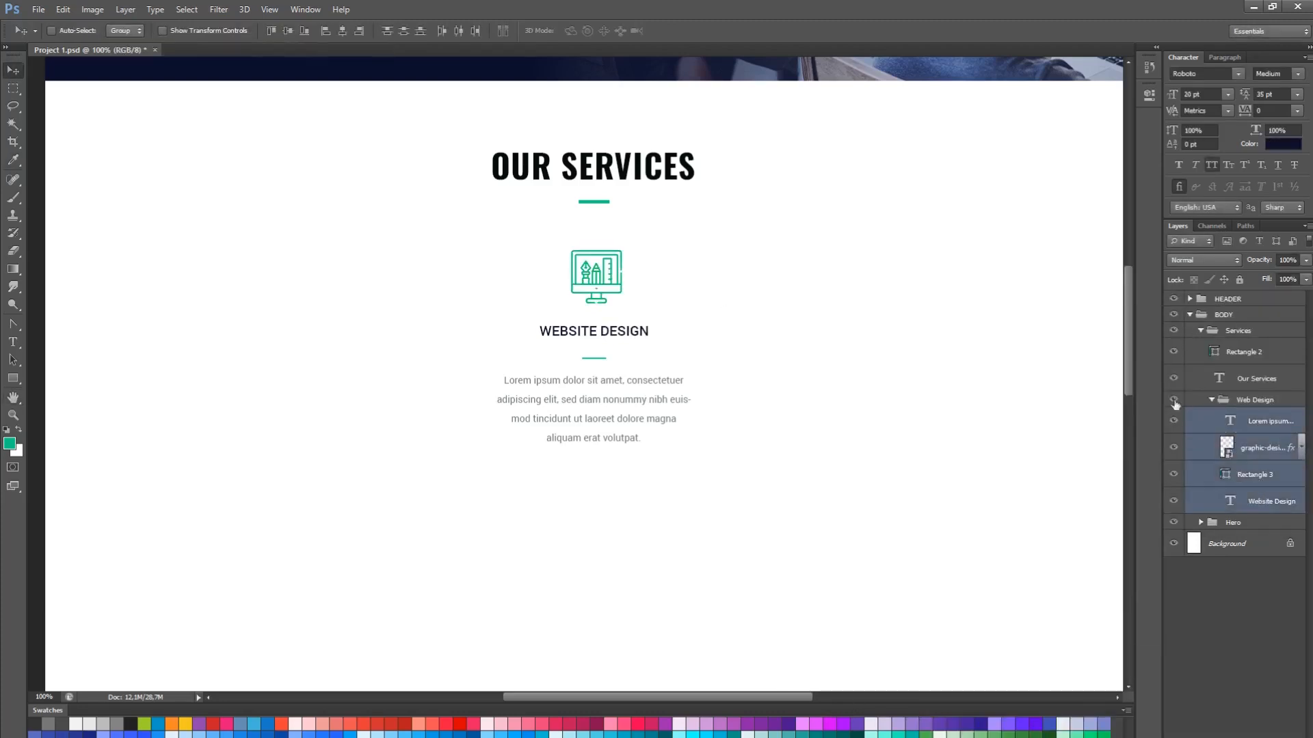
{"action": "left_click", "coordinate": [346, 35]}
Duplicate the Web Design group twice, placing one copy on each side of the middle service block
{"action": "left_click_drag", "start_coordinate": [662, 340], "coordinate": [375, 400]}
{"action": "left_click", "coordinate": [1214, 400]}
{"action": "scroll", "coordinate": [680, 358], "scroll_direction": "up", "scroll_amount": 1}
{"action": "left_click", "coordinate": [1257, 415]}
{"action": "left_click_drag", "start_coordinate": [698, 434], "coordinate": [972, 522]}
{"action": "scroll", "coordinate": [942, 361], "scroll_direction": "up", "scroll_amount": 1}
Show the guides and check the positions of the middle and right service blocks by nudging them sideways
{"action": "key", "text": "ctrl+semicolon"}
{"action": "left_click", "coordinate": [1251, 432]}
{"action": "key", "text": "shift+Left"}
{"action": "key", "text": "shift+Right"}
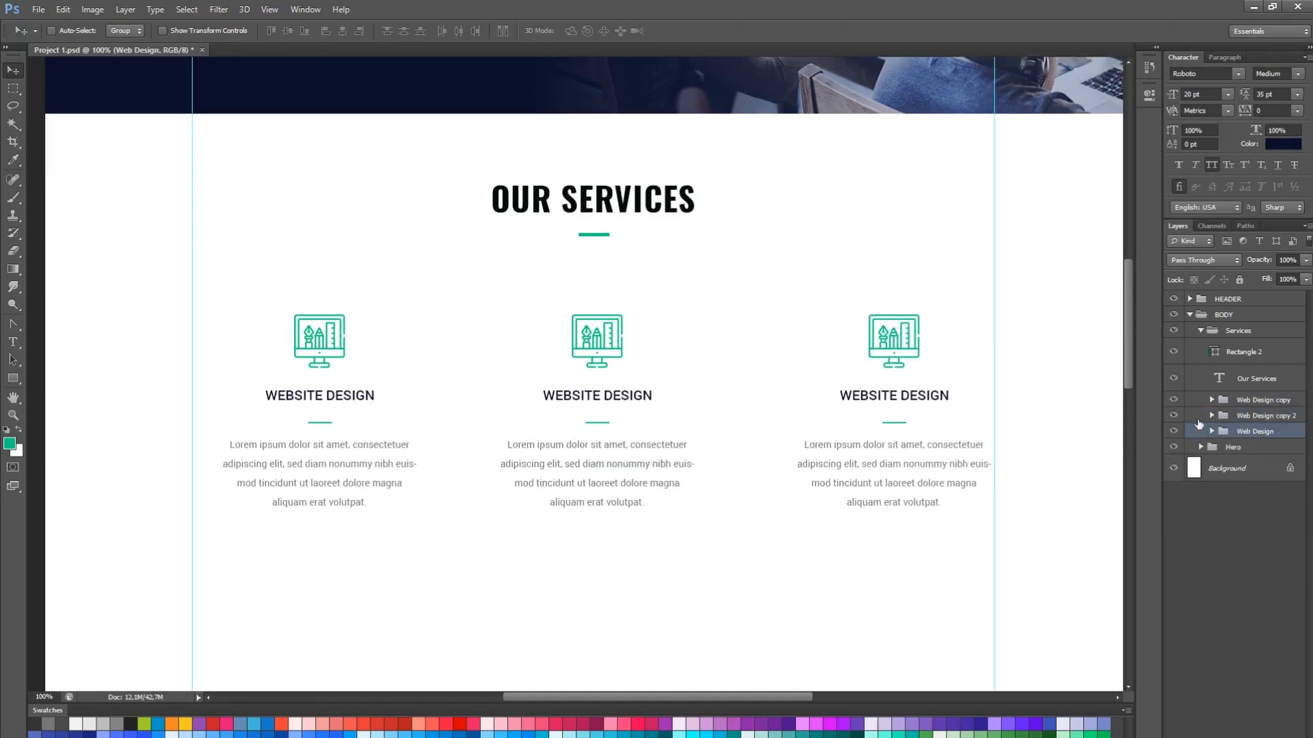
{"action": "left_click", "coordinate": [1238, 417]}
{"action": "key", "text": "shift+Left"}
{"action": "key", "text": "shift+Right"}
Nudge the left service block to the left guide, and distribute all three blocks evenly by their horizontal centers
{"action": "left_click", "coordinate": [1253, 402]}
{"action": "key", "text": "shift+Left"}
{"action": "key", "text": "shift+Left"}
{"action": "key", "text": "shift+Left"}
{"action": "key", "text": "shift+Left"}
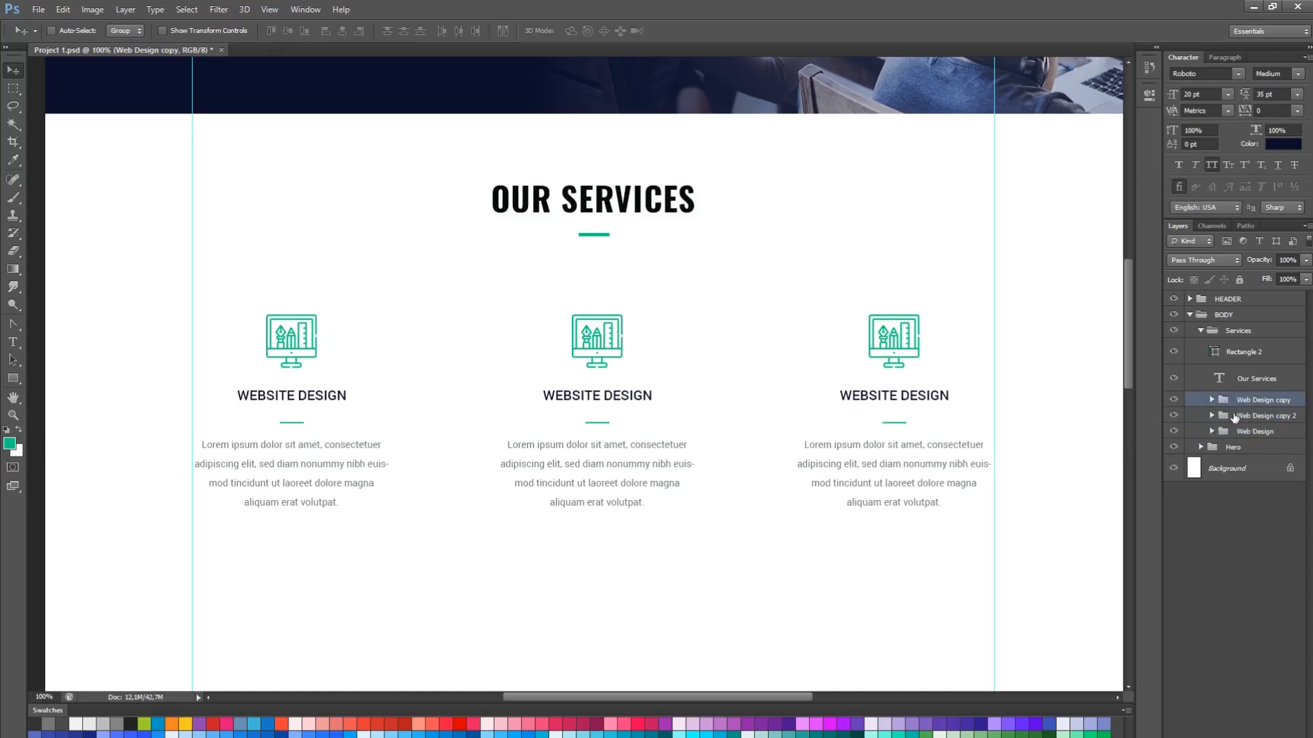
{"action": "left_click", "coordinate": [1255, 431], "text": "shift"}
{"action": "left_click", "coordinate": [458, 32]}
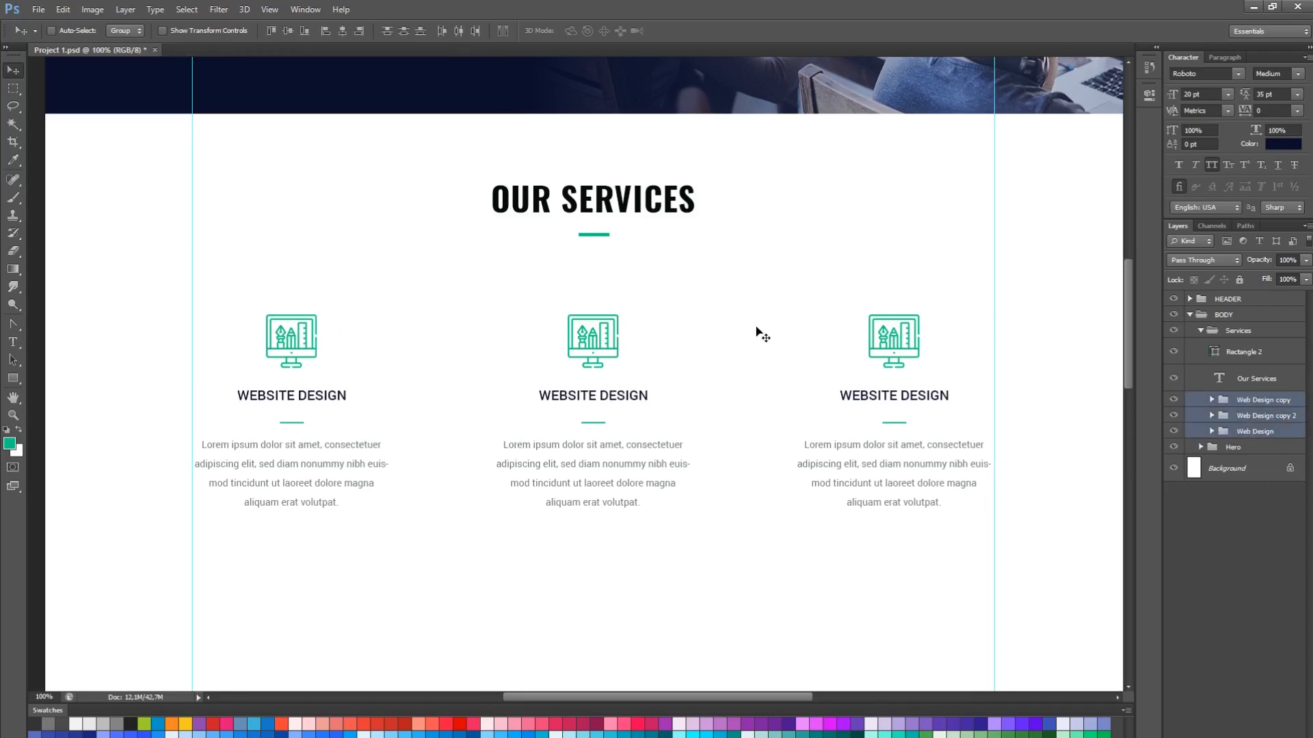
Hide the guides, retitle the middle service block CONTENT STRATEGY, and center the title over its thin line
{"action": "key", "text": "t"}
{"action": "key", "text": "ctrl+semicolon"}
{"action": "triple_click", "coordinate": [614, 395]}
{"action": "type", "text": "CONTENT STRATEGY"}
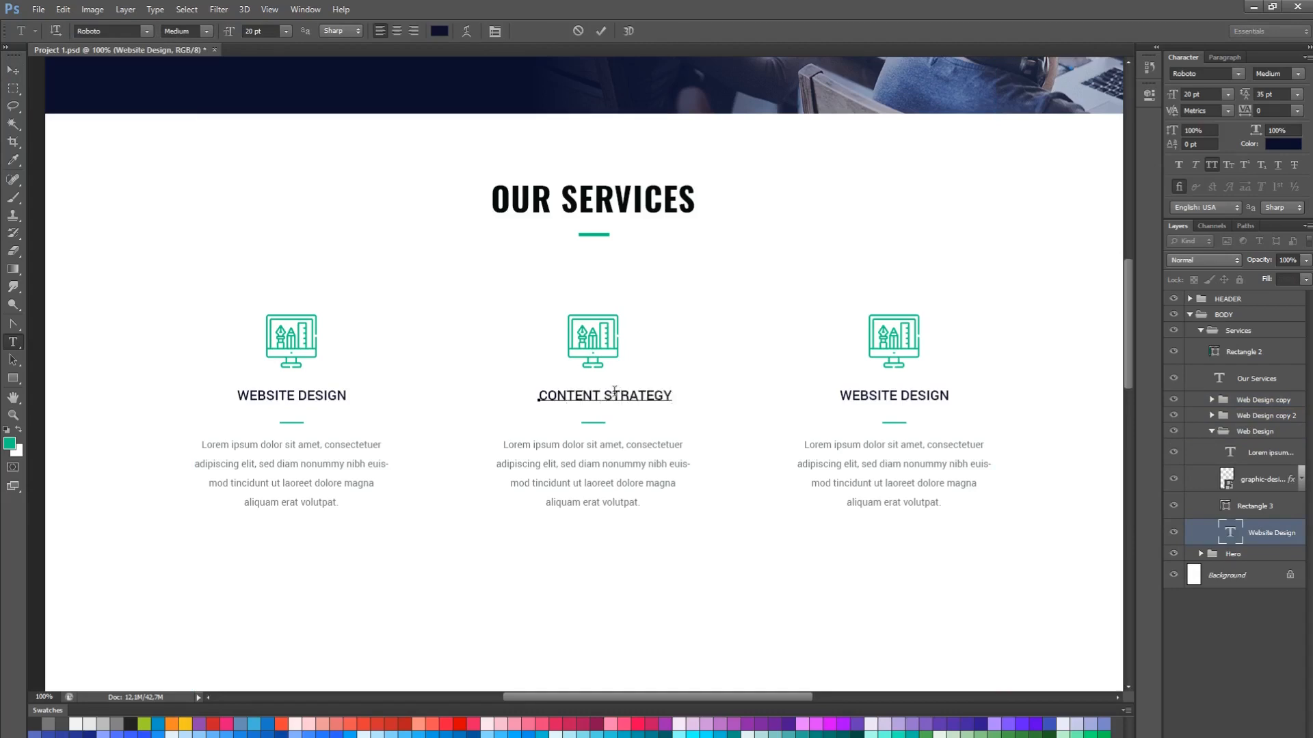
{"action": "key", "text": "ctrl+Return"}
{"action": "key", "text": "v"}
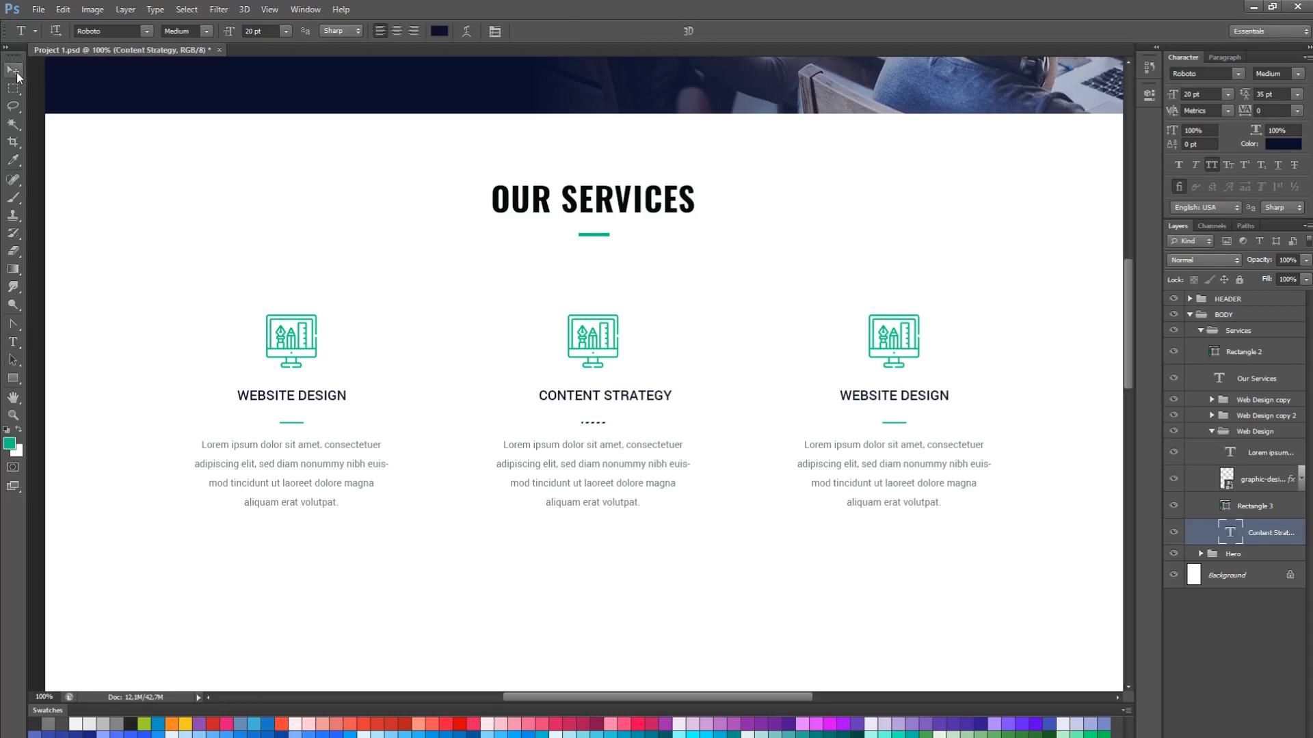
{"action": "left_click", "coordinate": [343, 31]}
{"action": "key", "text": "ctrl+d"}
Switch to Flaticon, search for strategy icons, and look through the first three pages of results
{"action": "key", "text": "alt+Tab"}
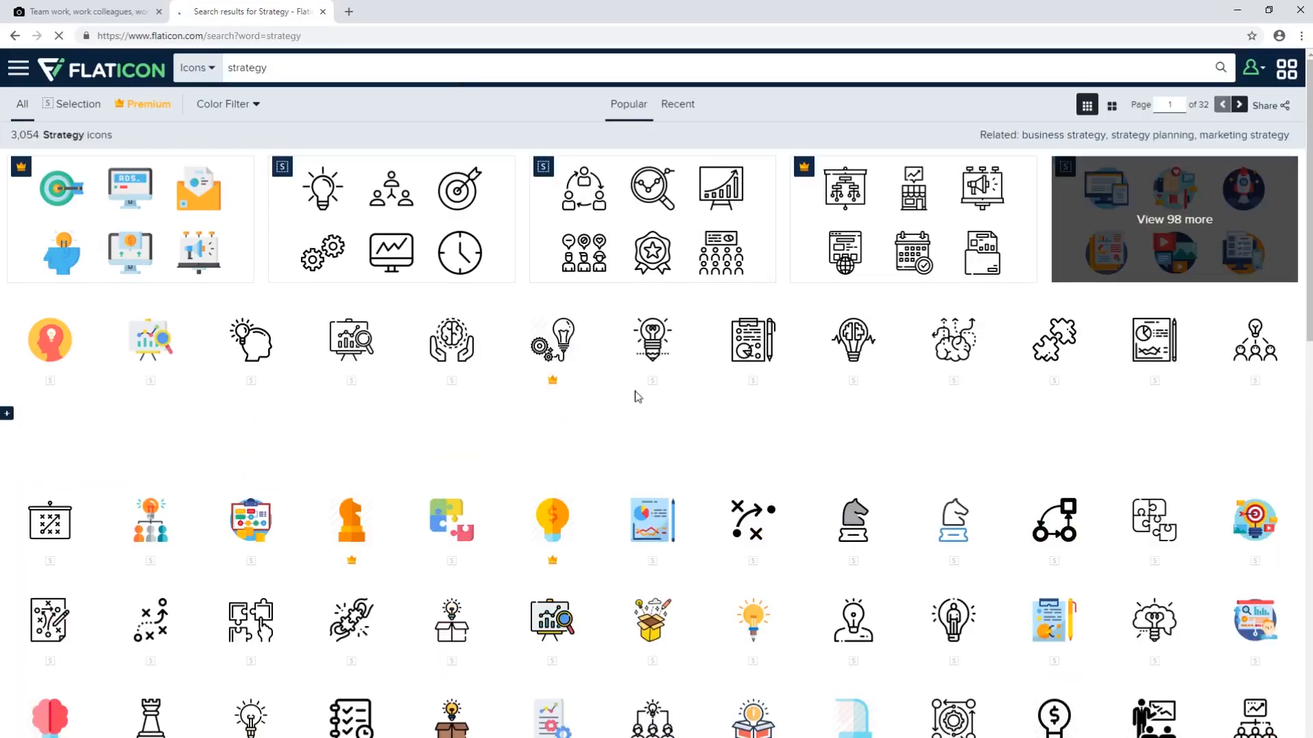
{"action": "scroll", "coordinate": [1039, 430], "scroll_direction": "down", "scroll_amount": 2}
{"action": "scroll", "coordinate": [1046, 471], "scroll_direction": "down", "scroll_amount": 5}
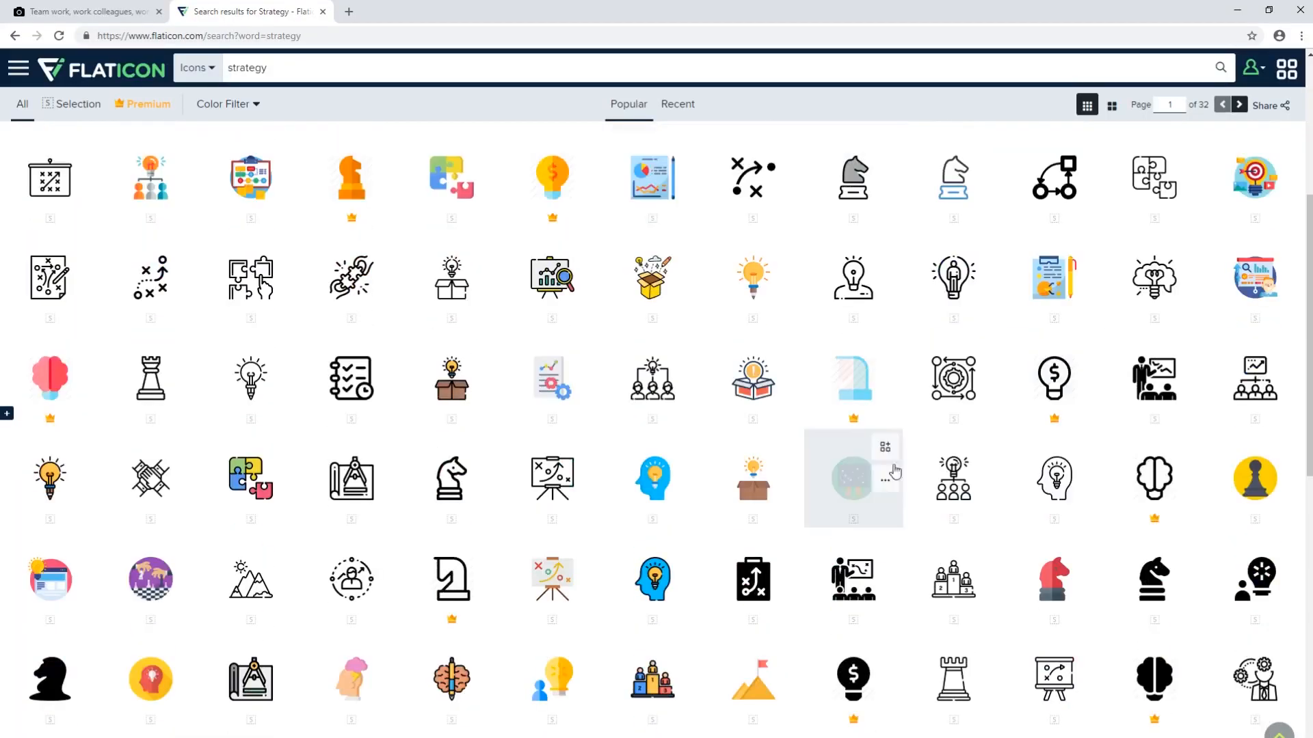
{"action": "left_click", "coordinate": [652, 730]}
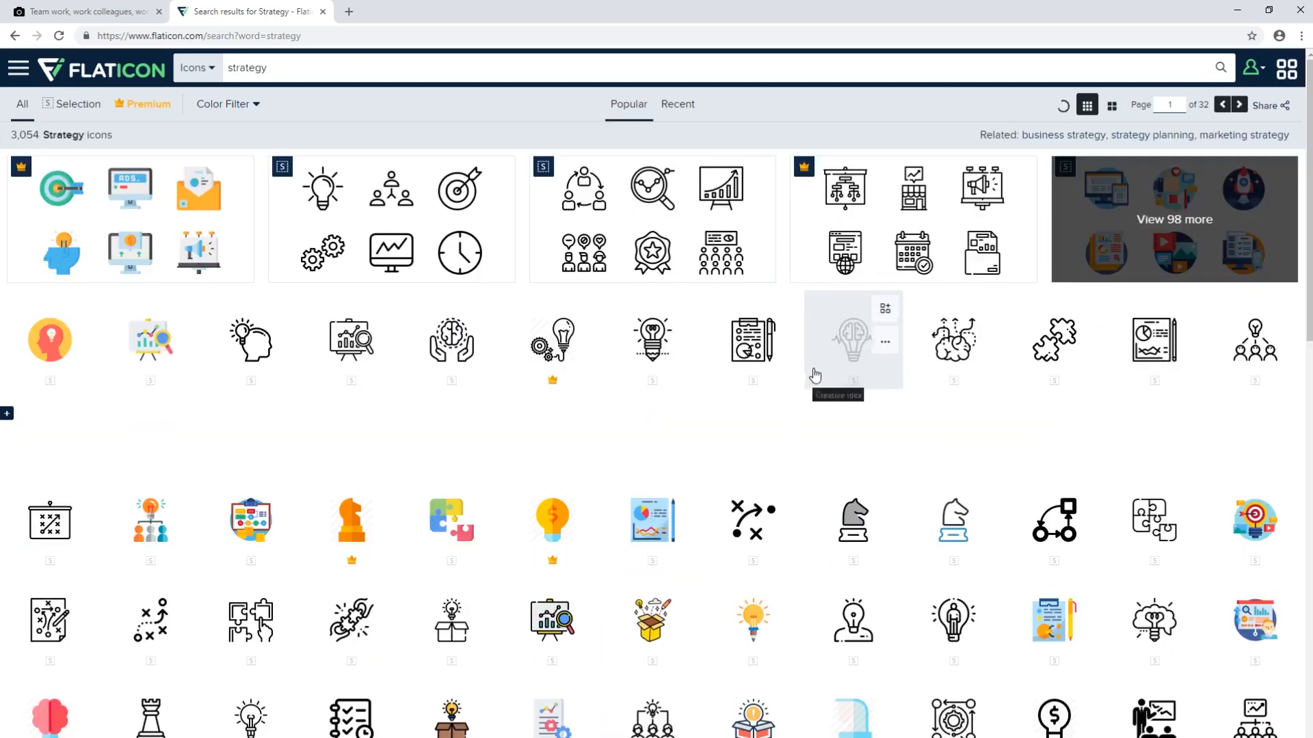
{"action": "scroll", "coordinate": [961, 342], "scroll_direction": "down", "scroll_amount": 6}
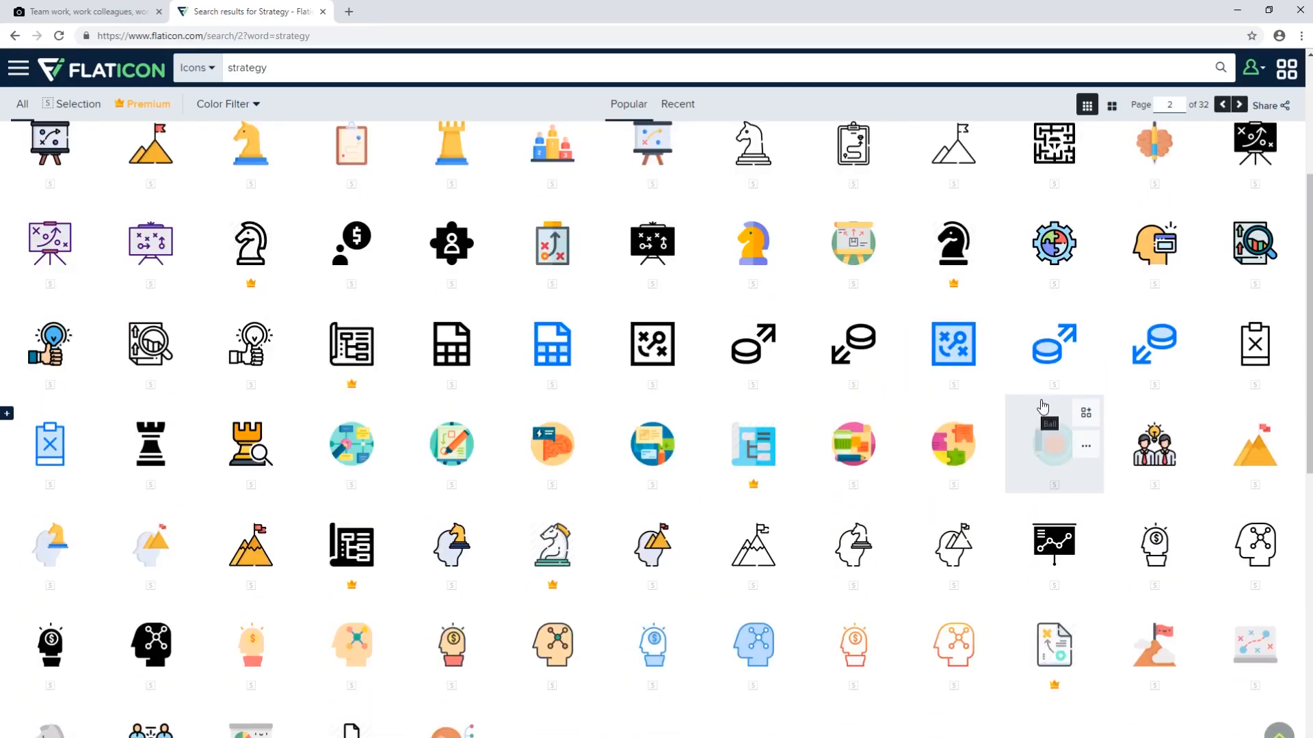
{"action": "left_click", "coordinate": [704, 698]}
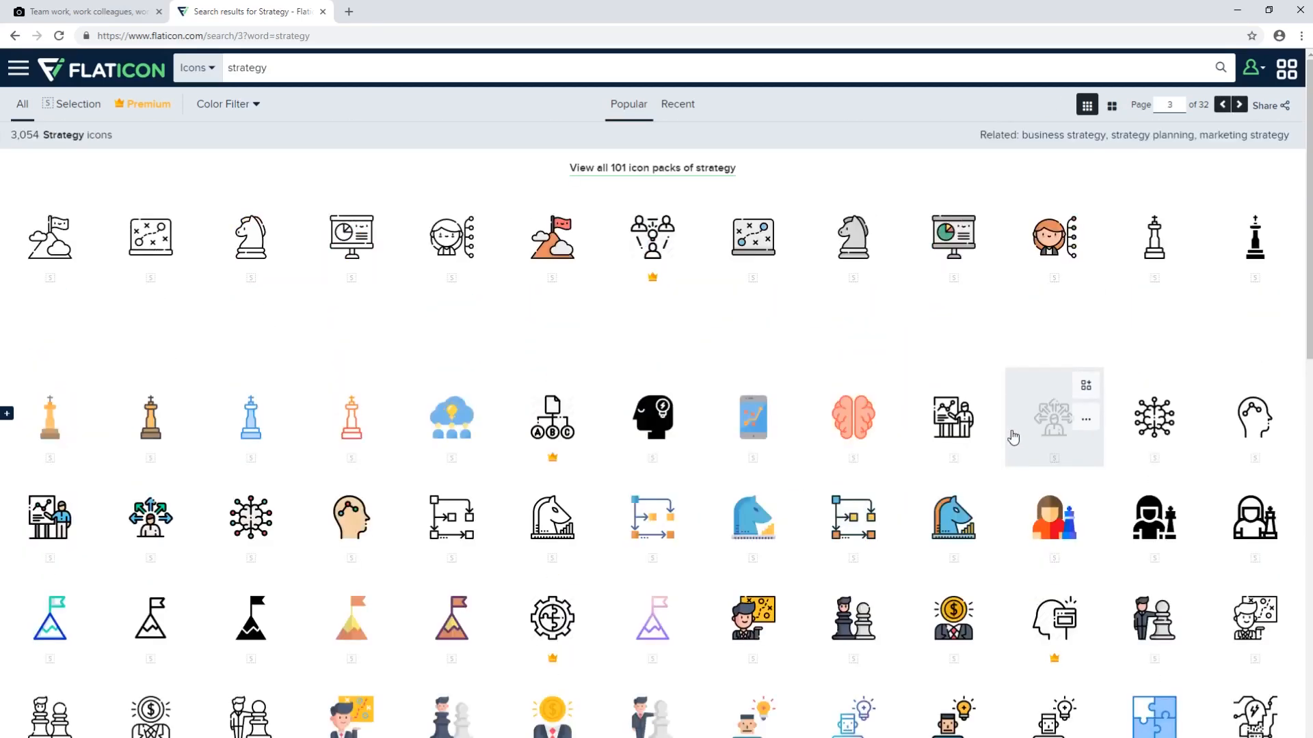
{"action": "scroll", "coordinate": [1011, 434], "scroll_direction": "down", "scroll_amount": 1}
{"action": "scroll", "coordinate": [1013, 437], "scroll_direction": "down", "scroll_amount": 2}
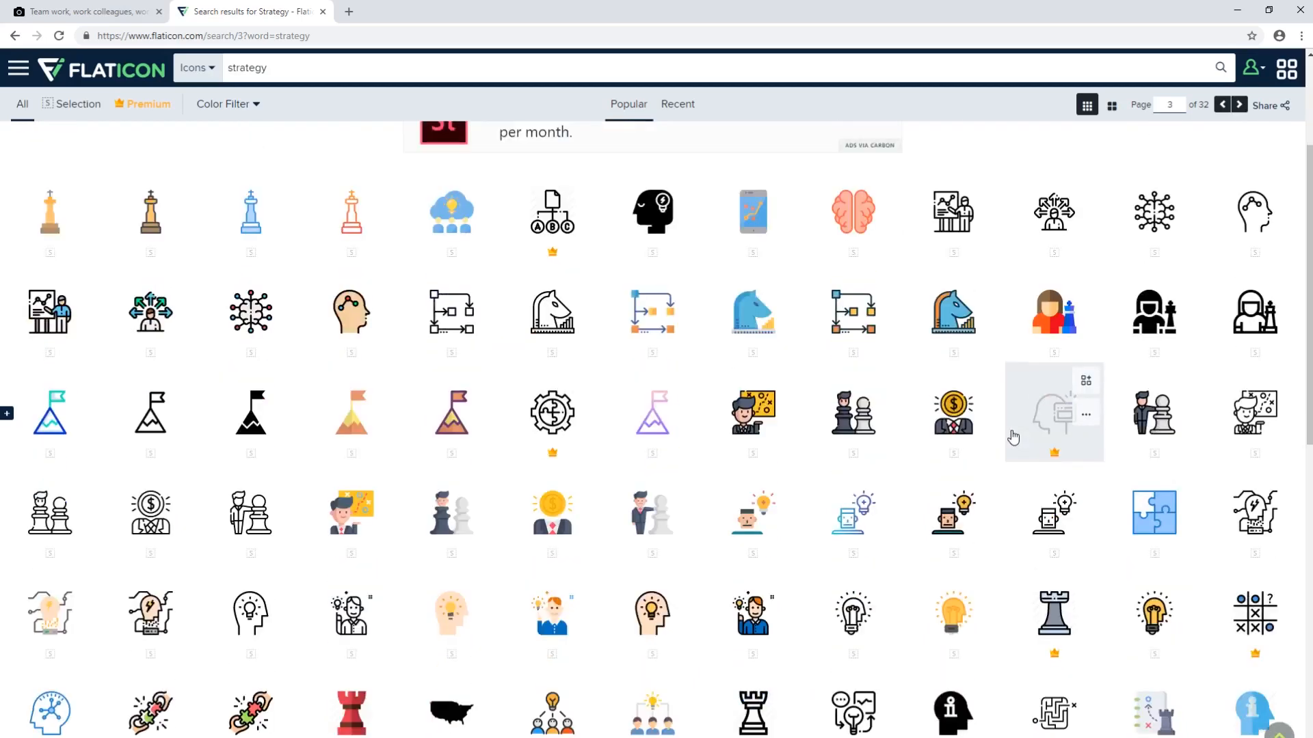
{"action": "scroll", "coordinate": [1012, 437], "scroll_direction": "down", "scroll_amount": 2}
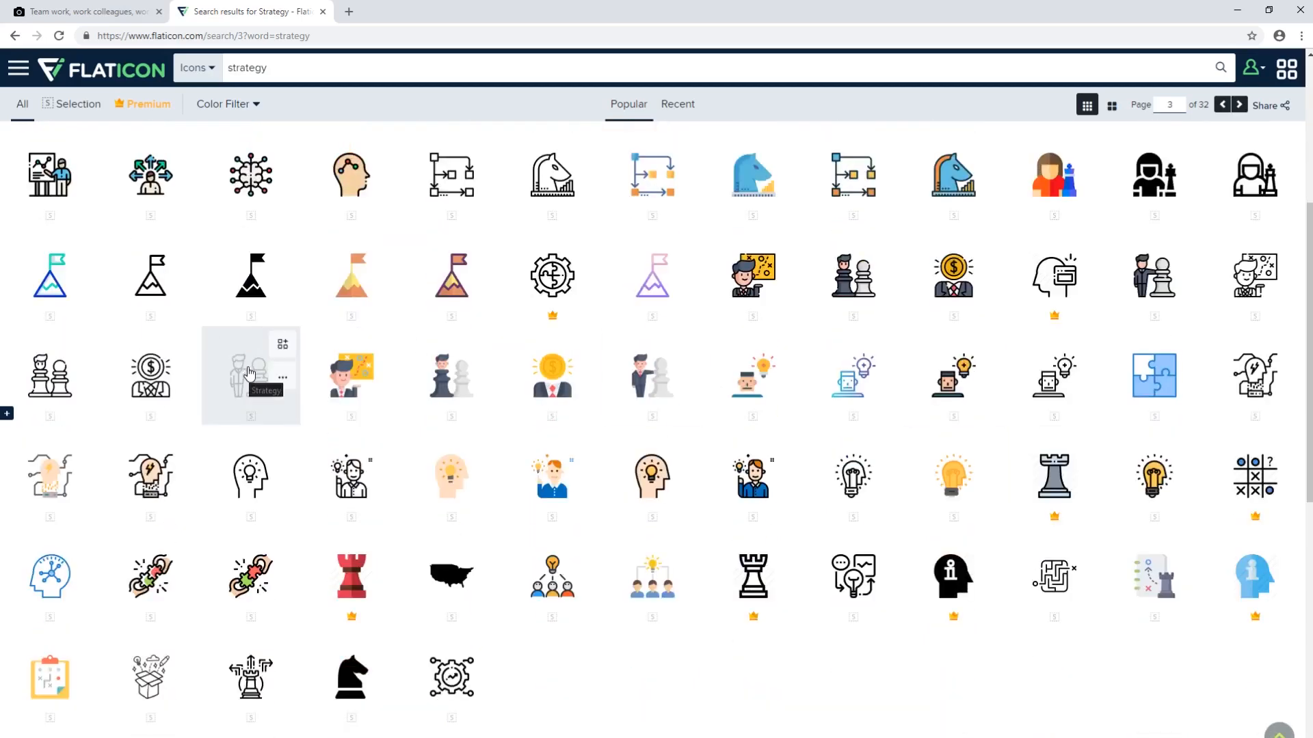
Open the outlined Strategy icon of a man beside a pawn, look over its related icons, and list the chess icons
{"action": "left_click", "coordinate": [249, 374]}
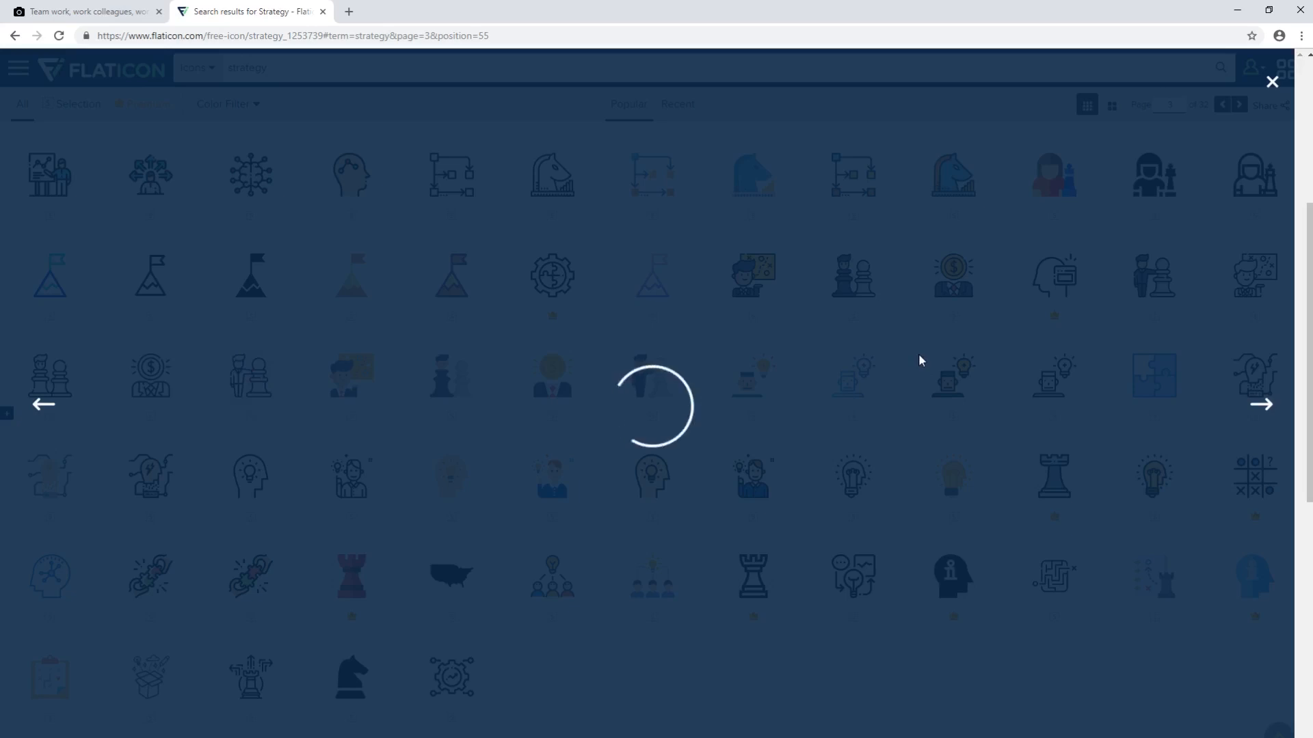
{"action": "scroll", "coordinate": [918, 354], "scroll_direction": "down", "scroll_amount": 3}
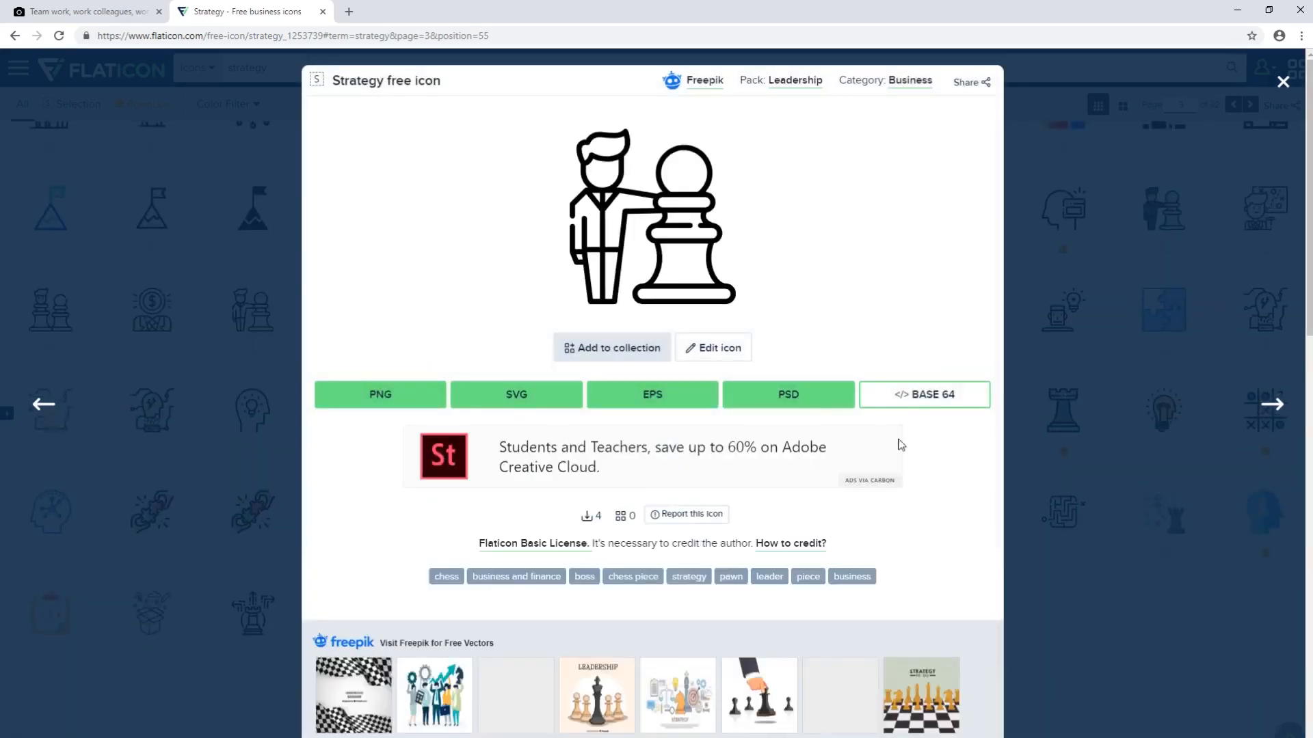
{"action": "scroll", "coordinate": [909, 430], "scroll_direction": "down", "scroll_amount": 3}
{"action": "scroll", "coordinate": [923, 428], "scroll_direction": "down", "scroll_amount": 10}
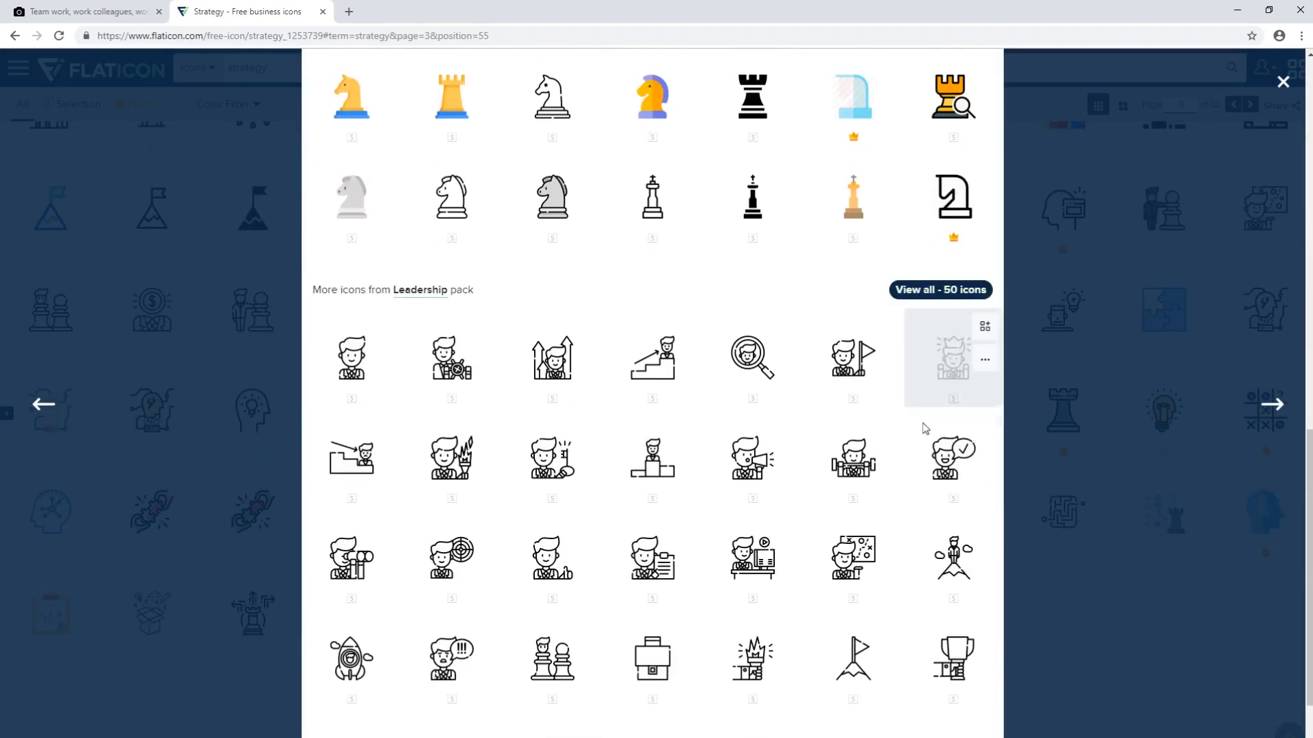
{"action": "scroll", "coordinate": [923, 428], "scroll_direction": "up", "scroll_amount": 15}
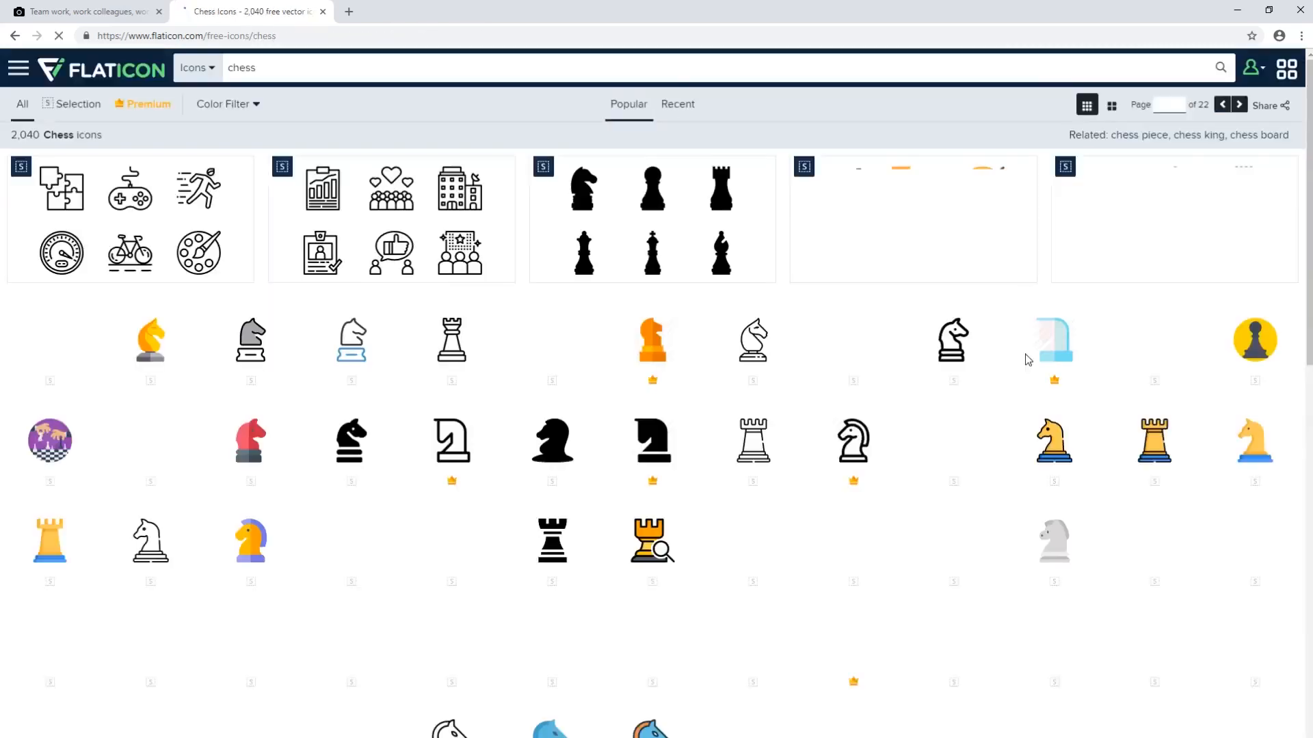
Choose the outlined Chess icon with a man-headed piece and a pawn, and download it in PSD format
{"action": "scroll", "coordinate": [1026, 357], "scroll_direction": "down", "scroll_amount": 3}
{"action": "scroll", "coordinate": [1027, 361], "scroll_direction": "down", "scroll_amount": 1}
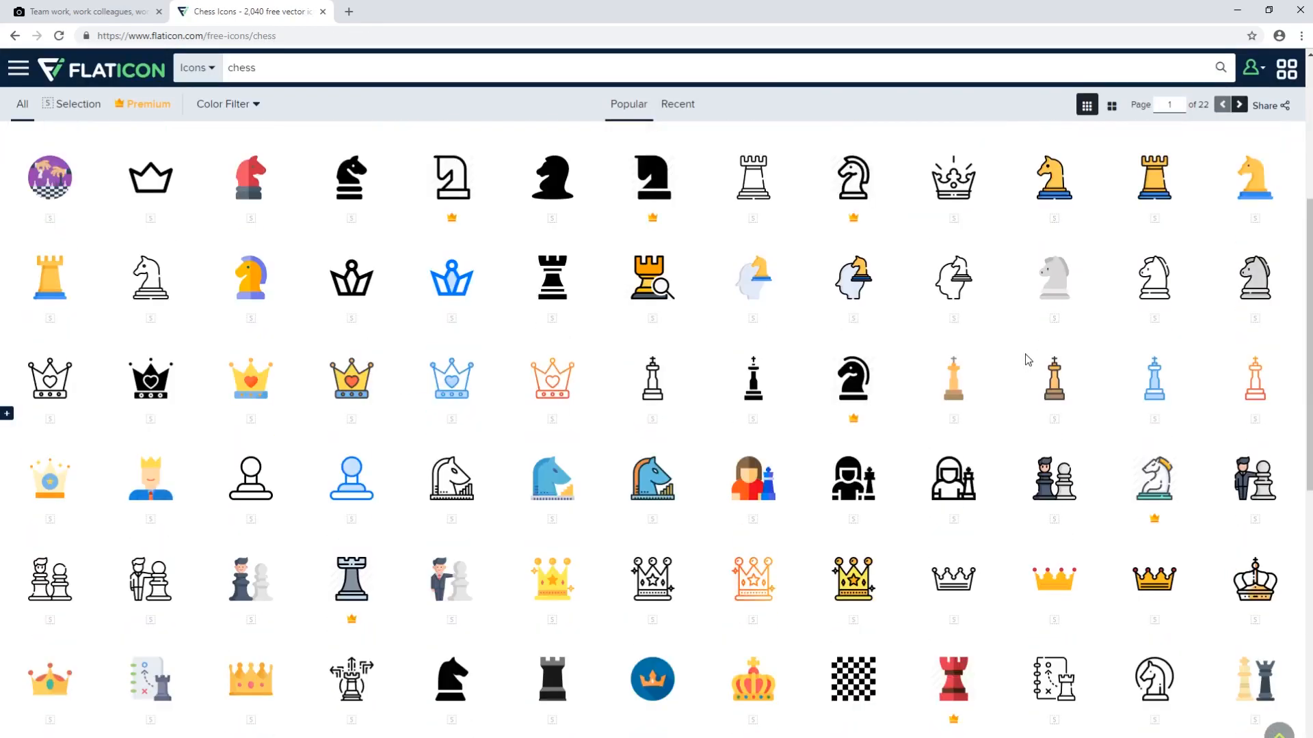
{"action": "left_click", "coordinate": [27, 586]}
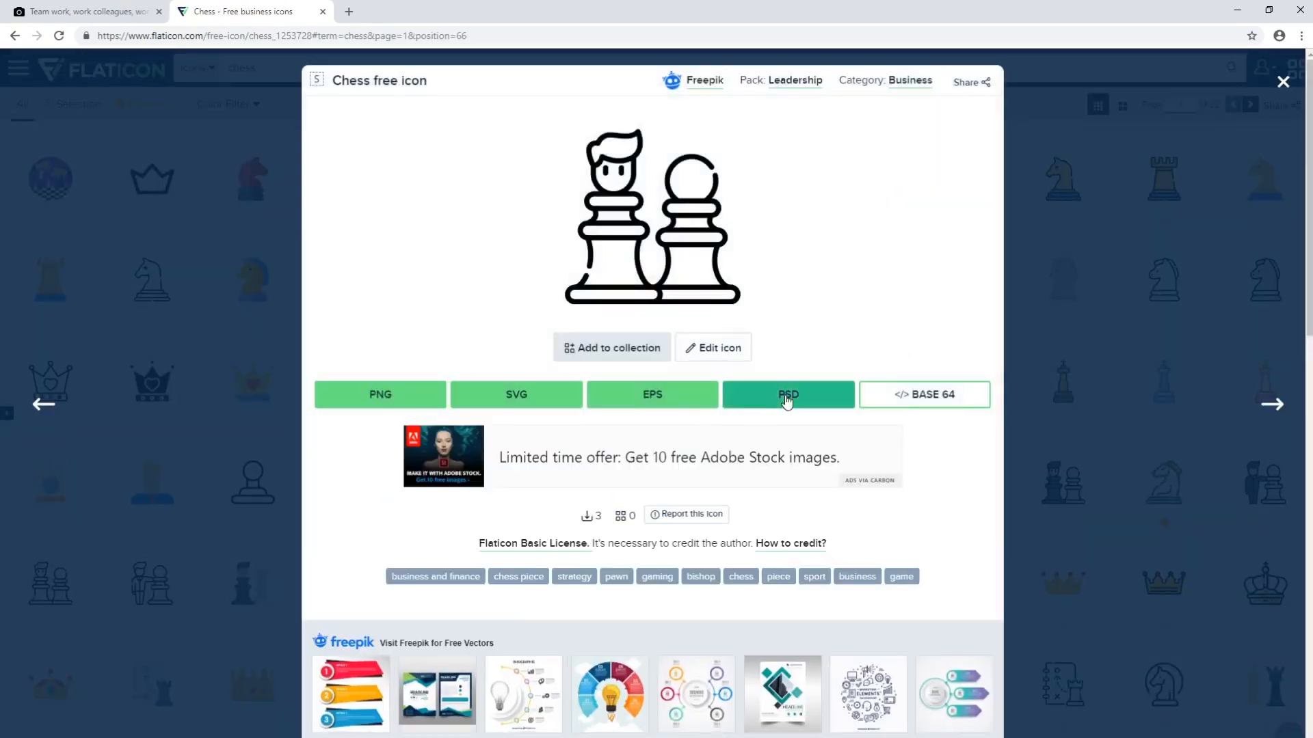
{"action": "left_click", "coordinate": [784, 396]}
{"action": "left_click", "coordinate": [891, 319]}
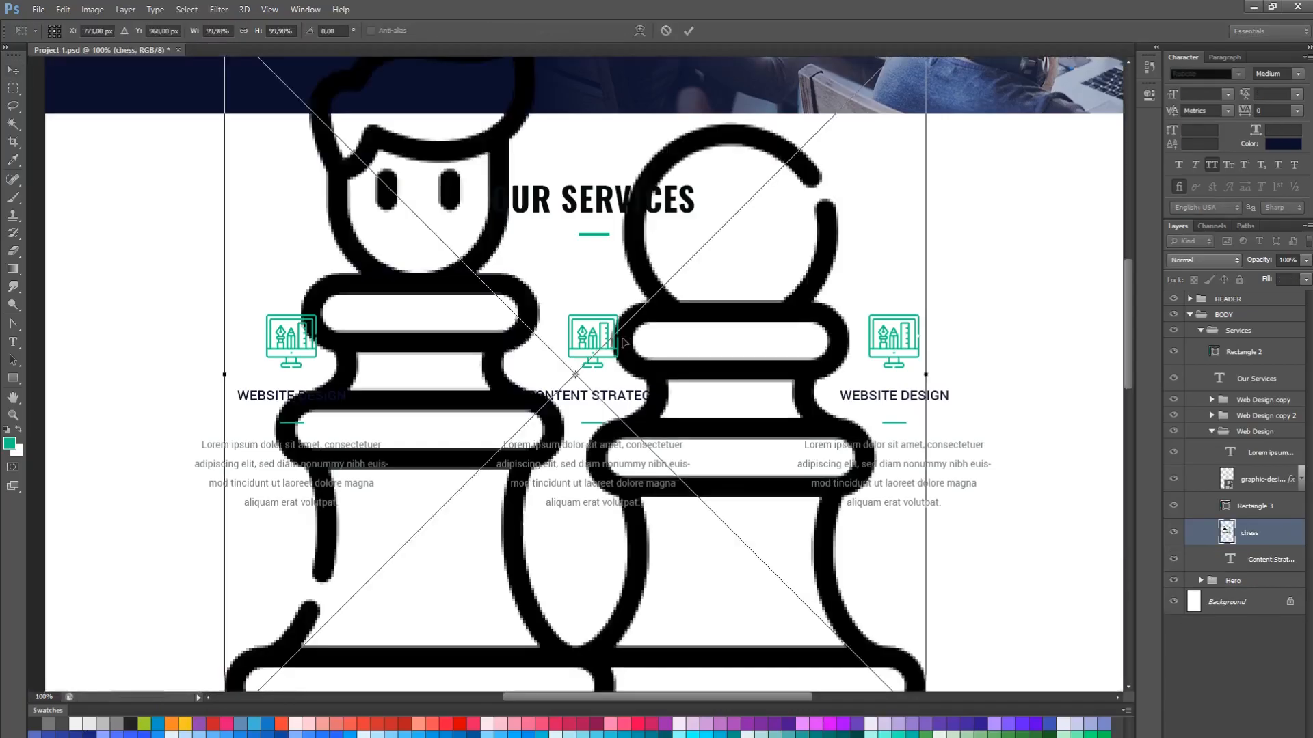
Place the chess icon, scale it down to about 77 px, and move it over the middle service block's icon
{"action": "key", "text": "Return"}
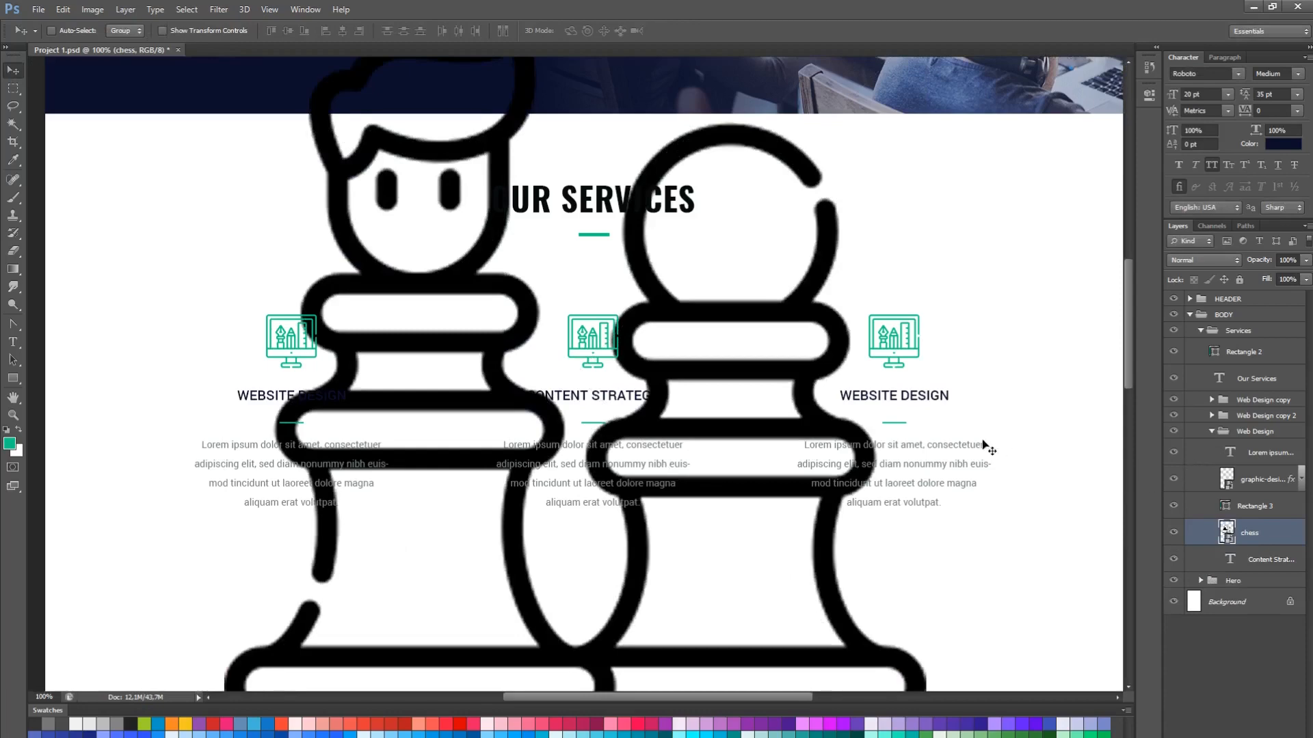
{"action": "key", "text": "ctrl+t"}
{"action": "scroll", "coordinate": [896, 369], "scroll_direction": "down", "scroll_amount": 2}
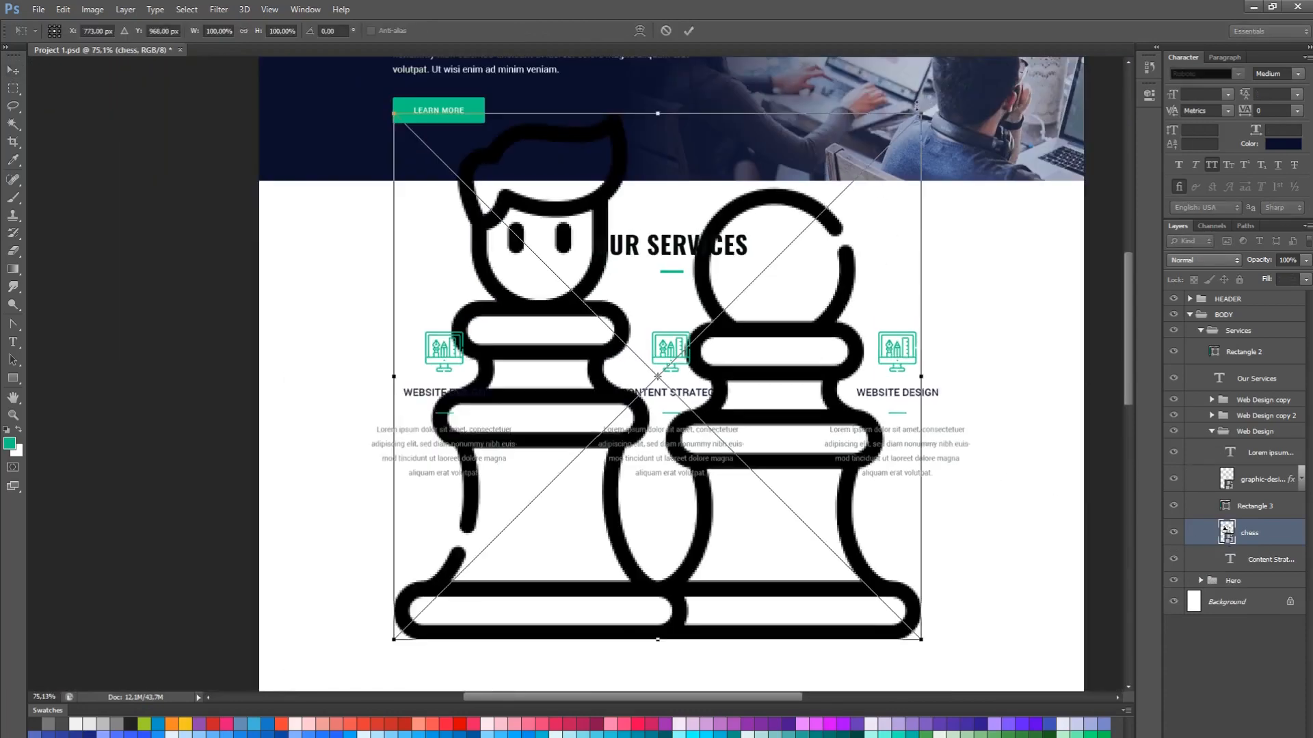
{"action": "left_click_drag", "start_coordinate": [918, 108], "coordinate": [706, 385]}
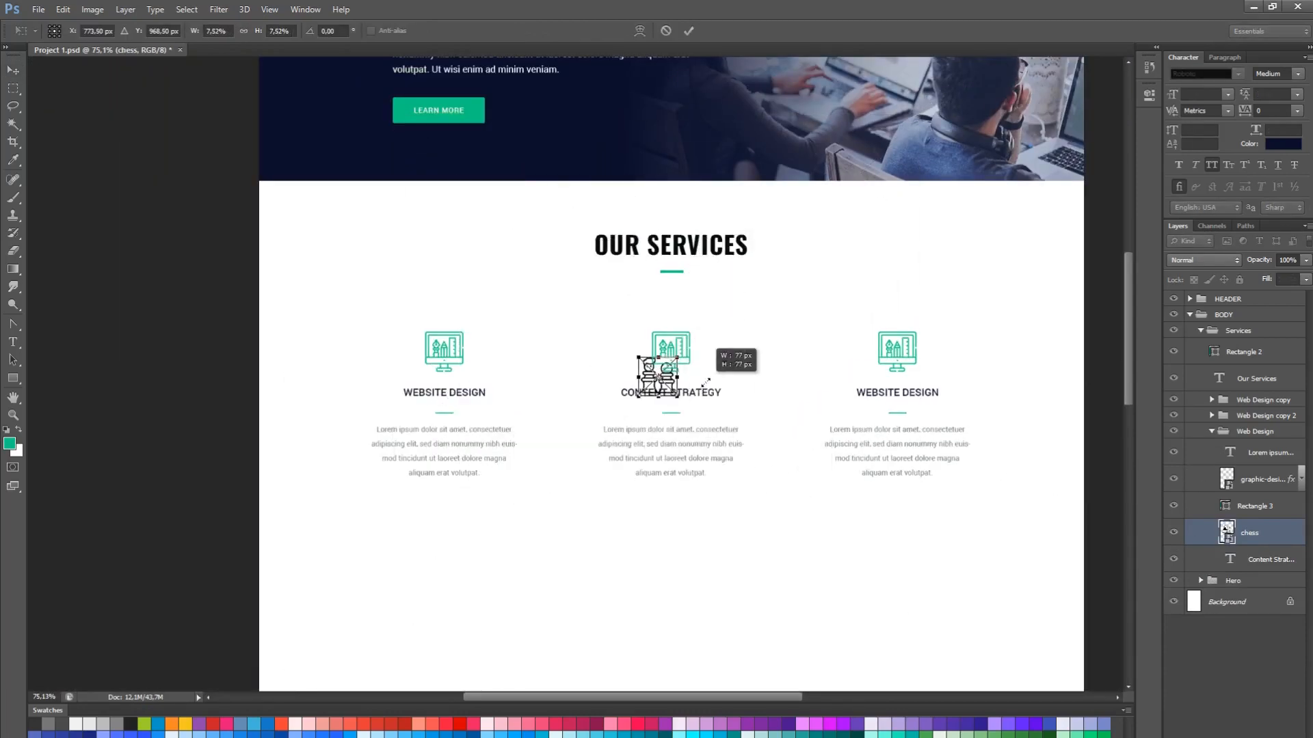
{"action": "key", "text": "Return"}
{"action": "left_click_drag", "start_coordinate": [686, 432], "coordinate": [700, 409]}
{"action": "key", "text": "ctrl+plus"}
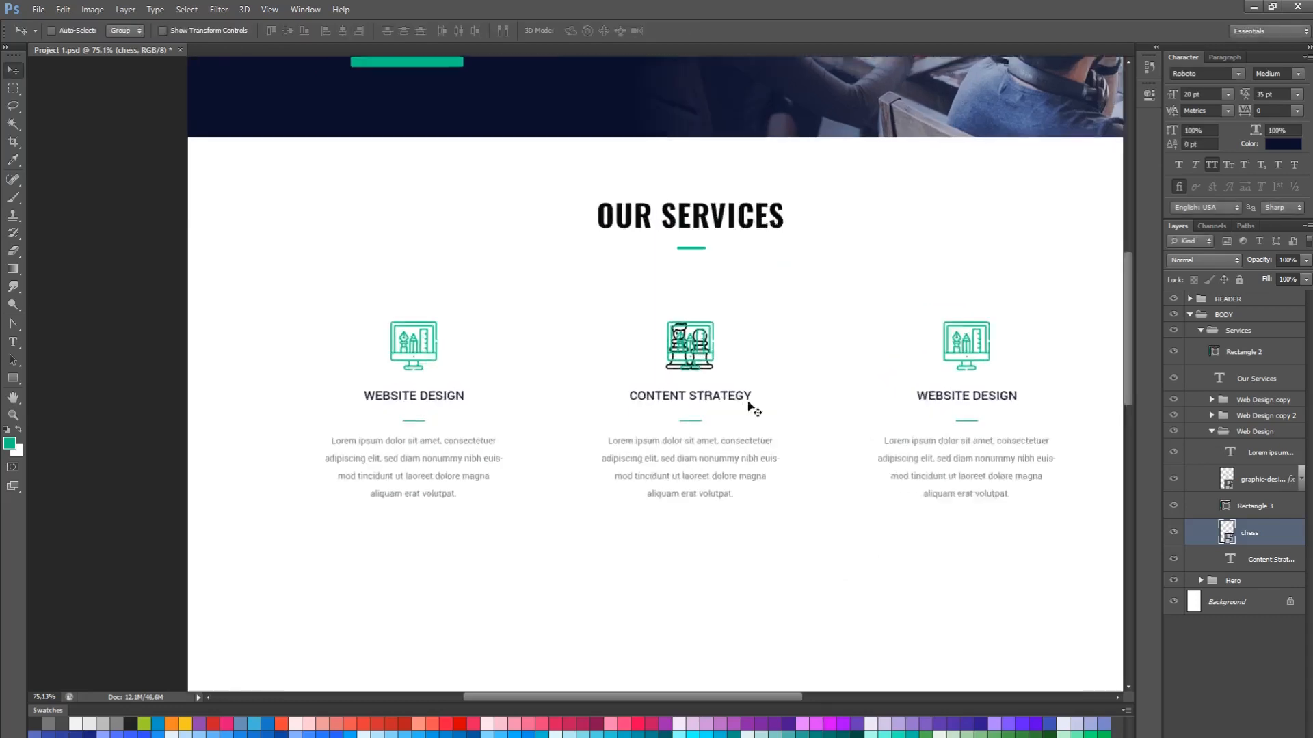
Copy the monitor icon's green color overlay to the chess icon and hide the monitor icon in the middle block
{"action": "left_click", "coordinate": [1264, 480]}
{"action": "right_click", "coordinate": [1263, 480]}
{"action": "left_click", "coordinate": [1199, 537]}
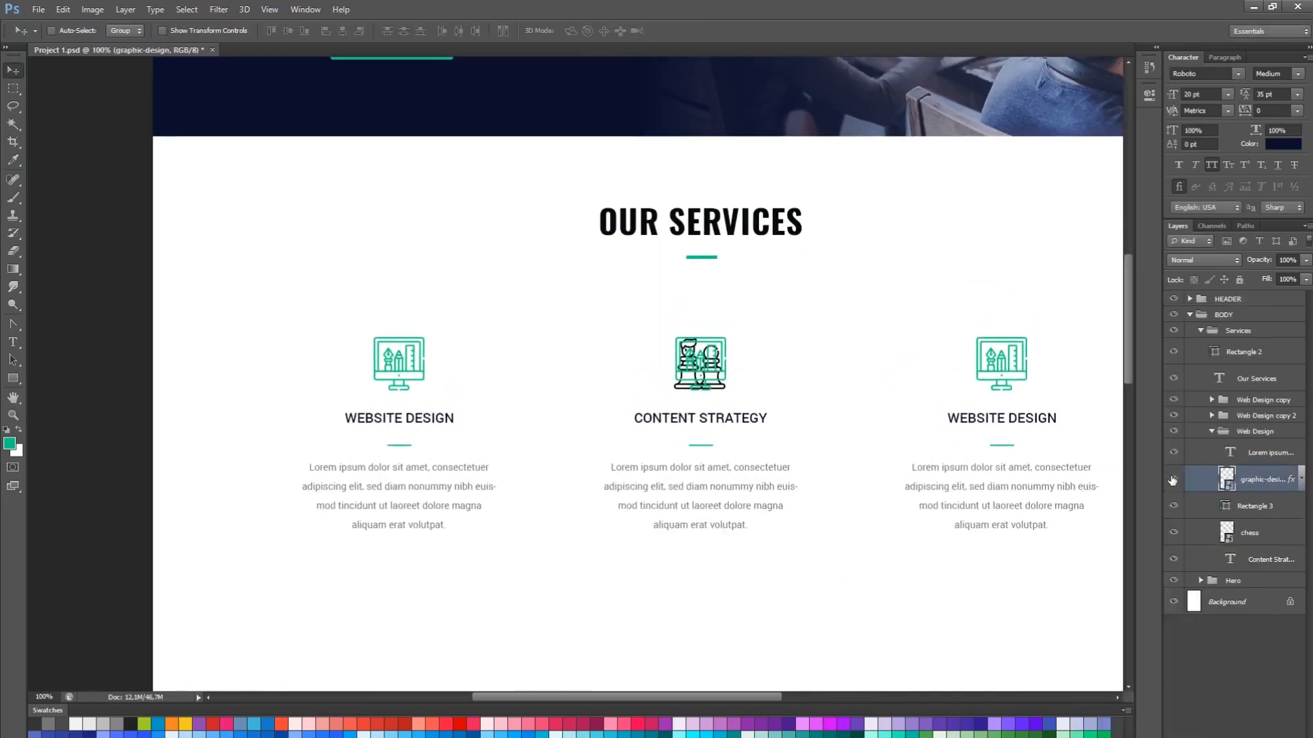
{"action": "left_click", "coordinate": [1173, 479]}
{"action": "left_click", "coordinate": [1260, 533]}
{"action": "right_click", "coordinate": [1261, 534]}
{"action": "left_click", "coordinate": [1207, 284]}
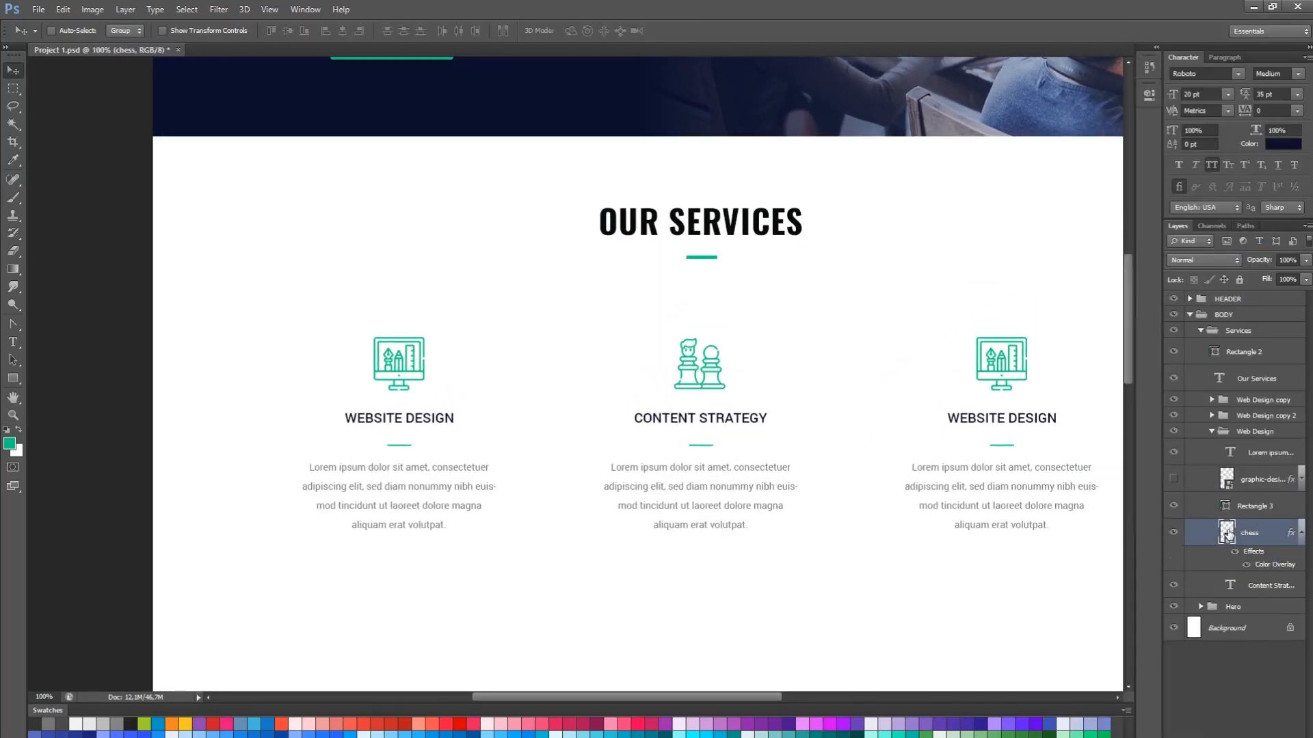
Center the chess icon horizontally on the page and delete the hidden monitor icon from the middle block
{"action": "left_click", "coordinate": [344, 31]}
{"action": "key", "text": "ctrl+d"}
{"action": "scroll", "coordinate": [820, 382], "scroll_direction": "up", "scroll_amount": 1}
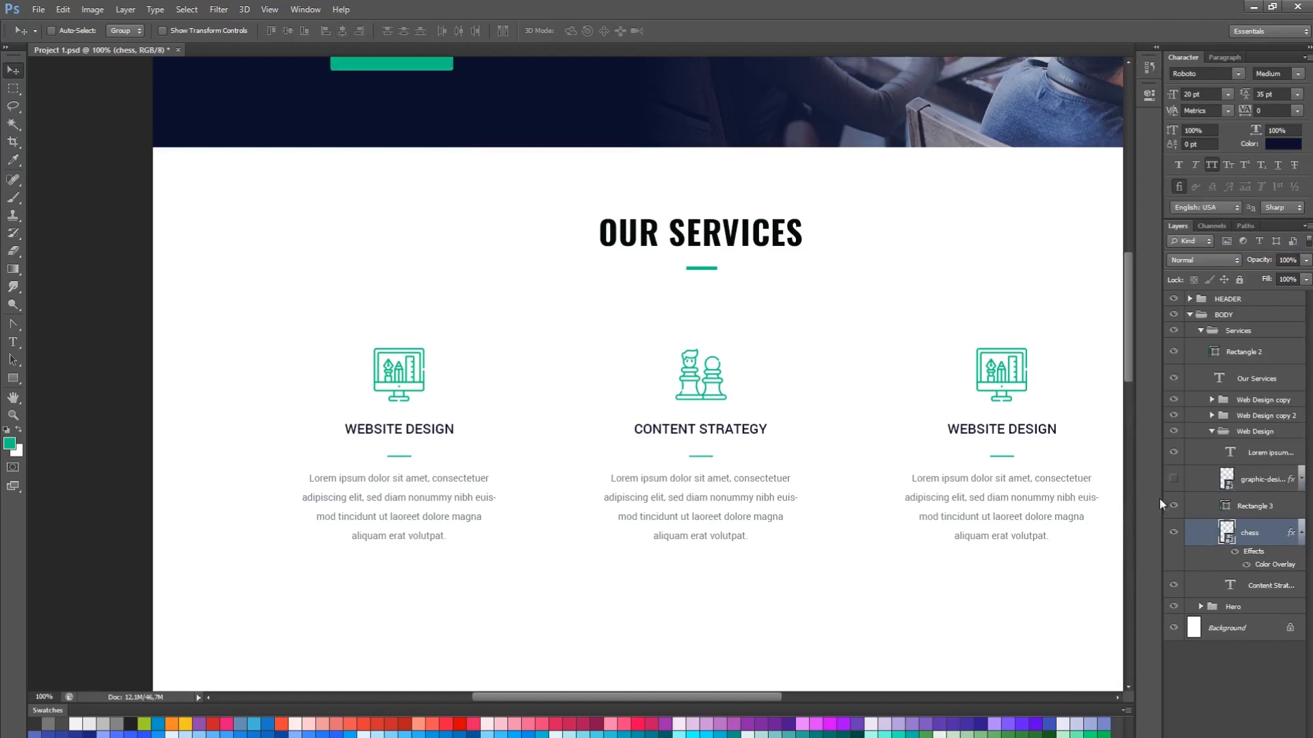
{"action": "left_click", "coordinate": [1191, 474]}
{"action": "key", "text": "Delete"}
{"action": "scroll", "coordinate": [803, 406], "scroll_direction": "up", "scroll_amount": 3}
{"action": "left_click_drag", "start_coordinate": [803, 406], "coordinate": [651, 396]}
Rename the middle block's layer group Content Strategy and collapse it
{"action": "key", "text": "t"}
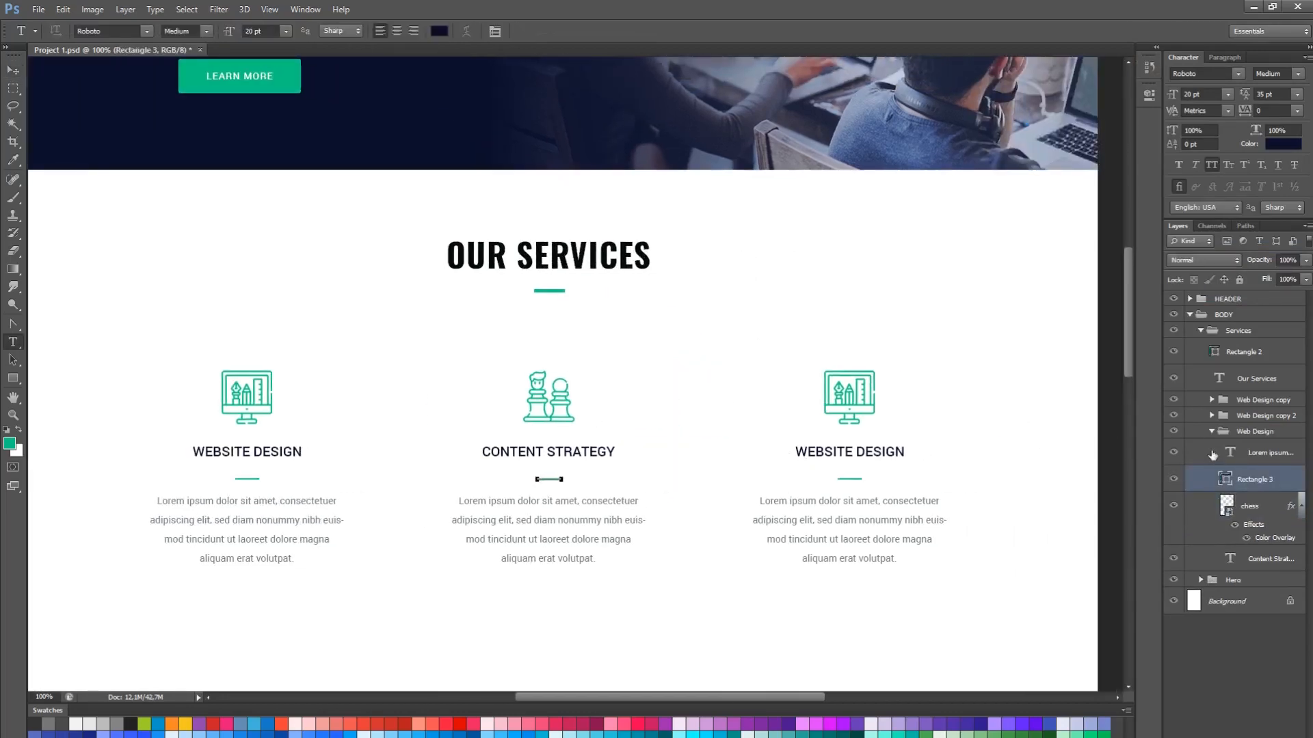
{"action": "double_click", "coordinate": [1255, 560]}
{"action": "double_click", "coordinate": [1259, 431]}
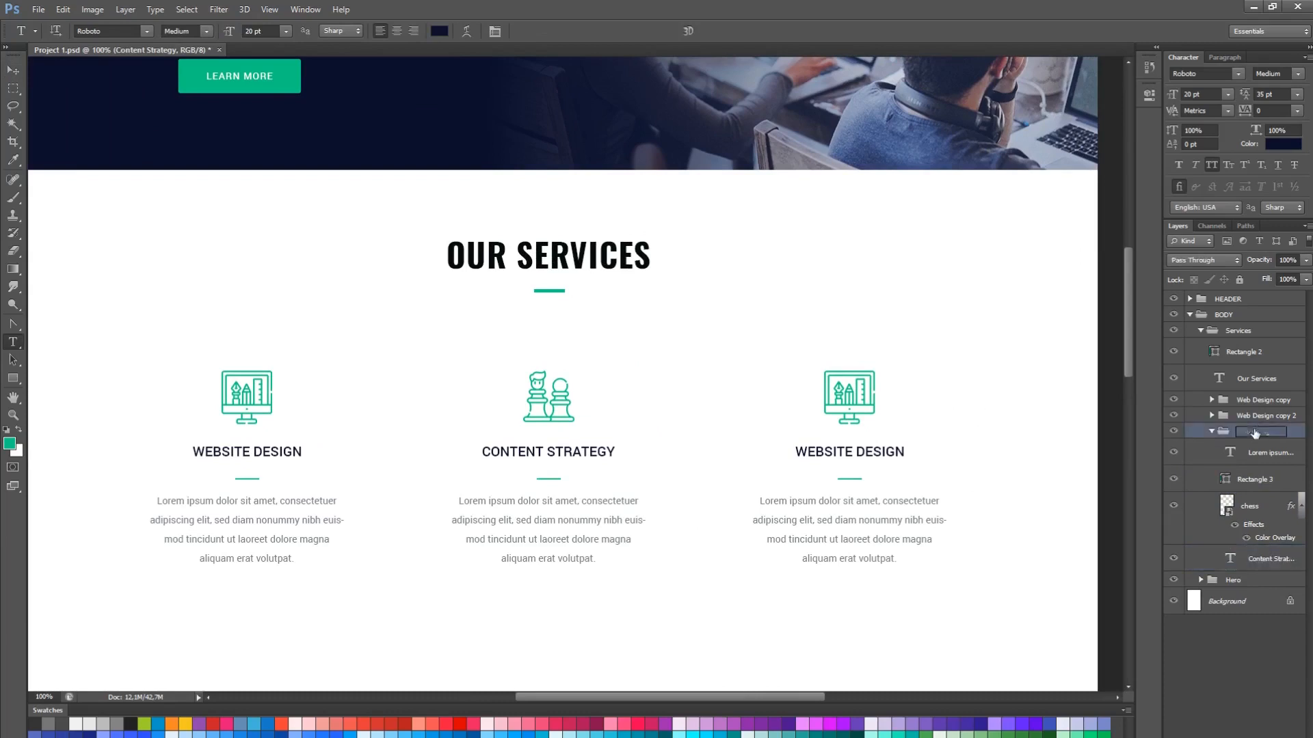
{"action": "type", "text": "Content Strategy"}
{"action": "left_click", "coordinate": [1212, 432]}
Retitle the third service block E-COMMERCE and center the title over its thin line
{"action": "triple_click", "coordinate": [876, 450]}
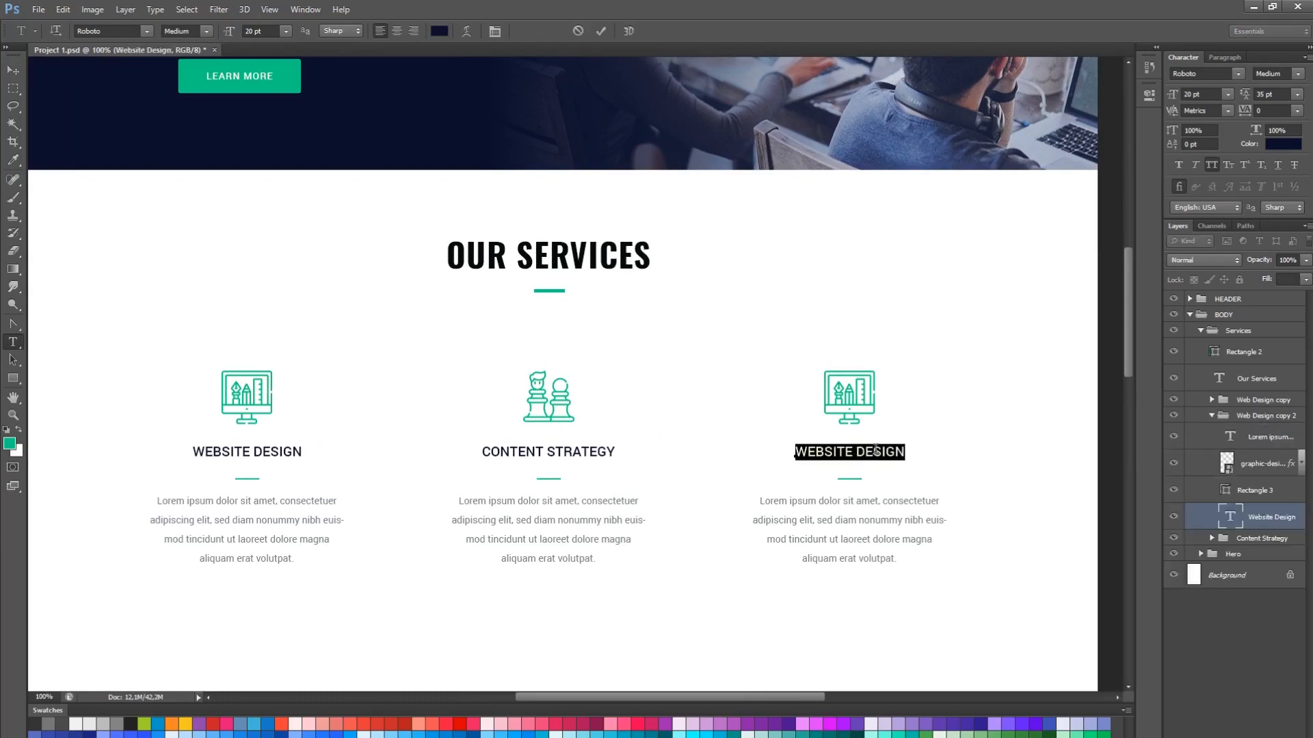
{"action": "type", "text": "E-COMMERCE"}
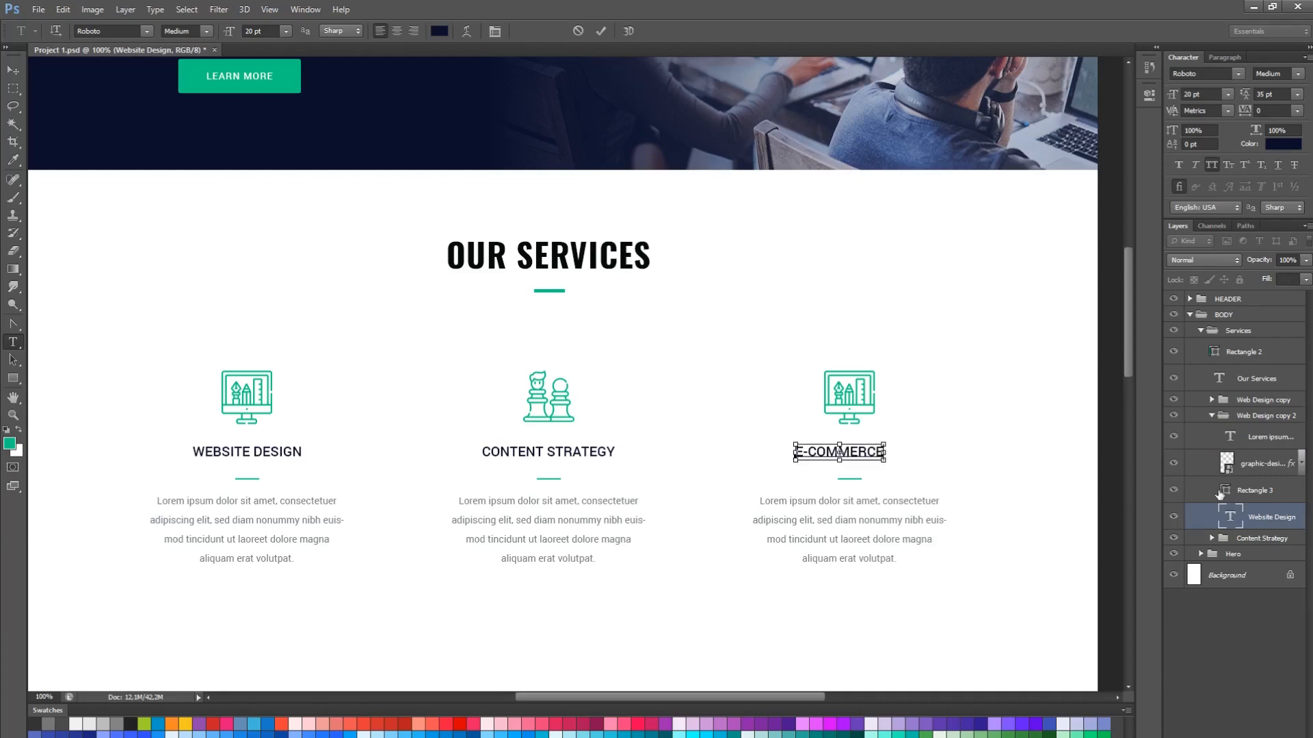
{"action": "key", "text": "ctrl+Return"}
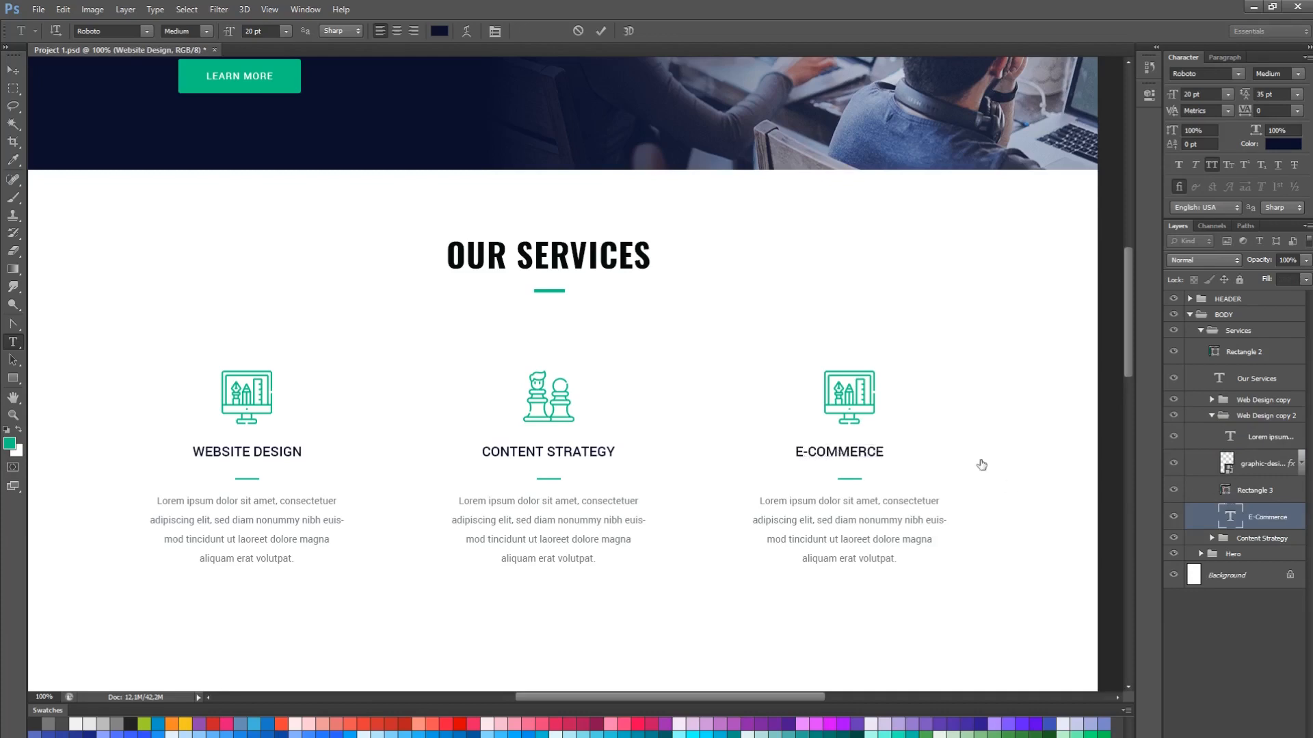
{"action": "key", "text": "v"}
Switch to Flaticon, search for cart icons, and look through the first page of results
{"action": "key", "text": "alt+Tab"}
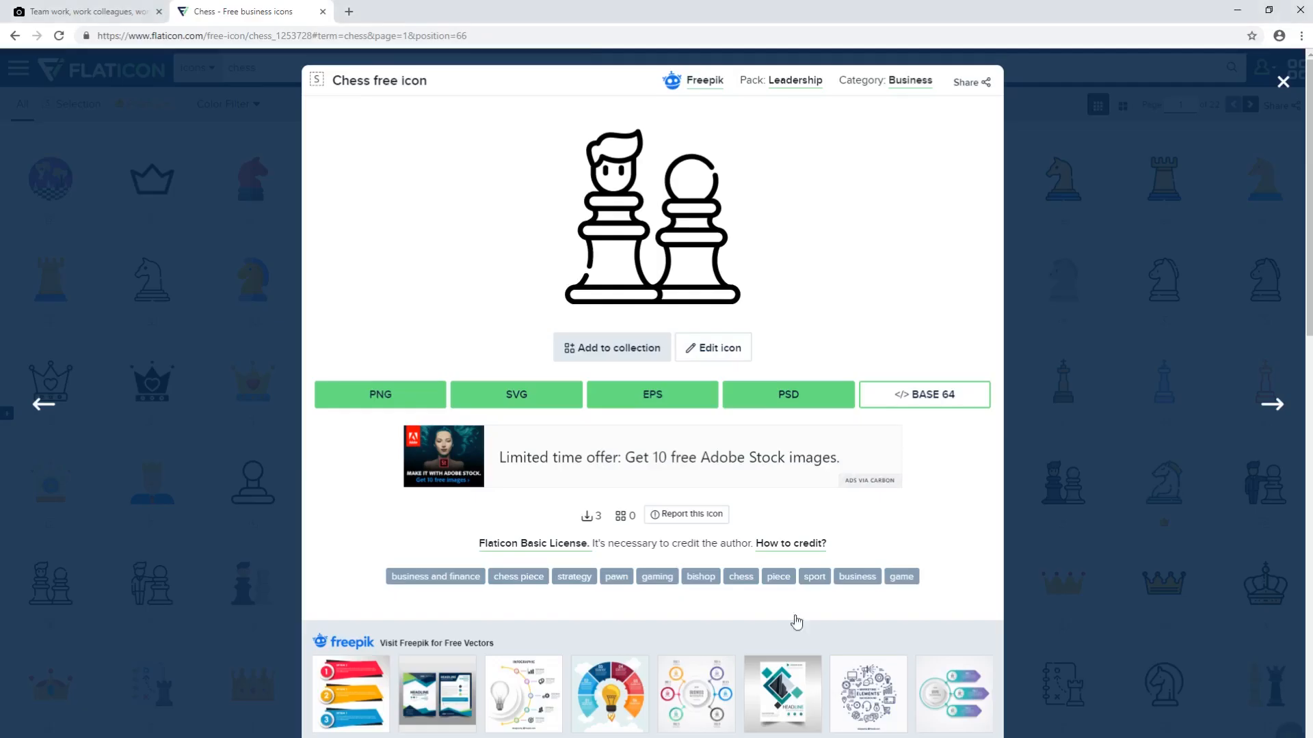
{"action": "left_click", "coordinate": [211, 153]}
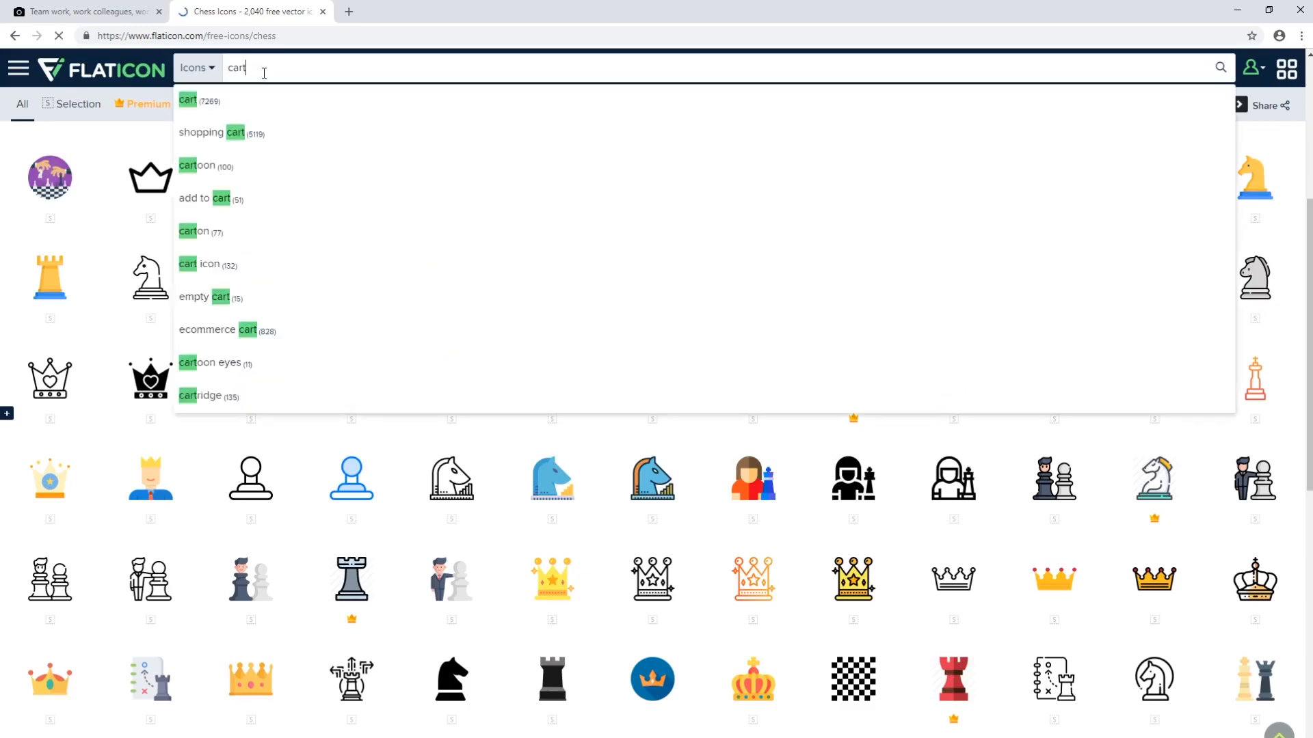
{"action": "key", "text": "Return"}
{"action": "scroll", "coordinate": [1062, 366], "scroll_direction": "down", "scroll_amount": 2}
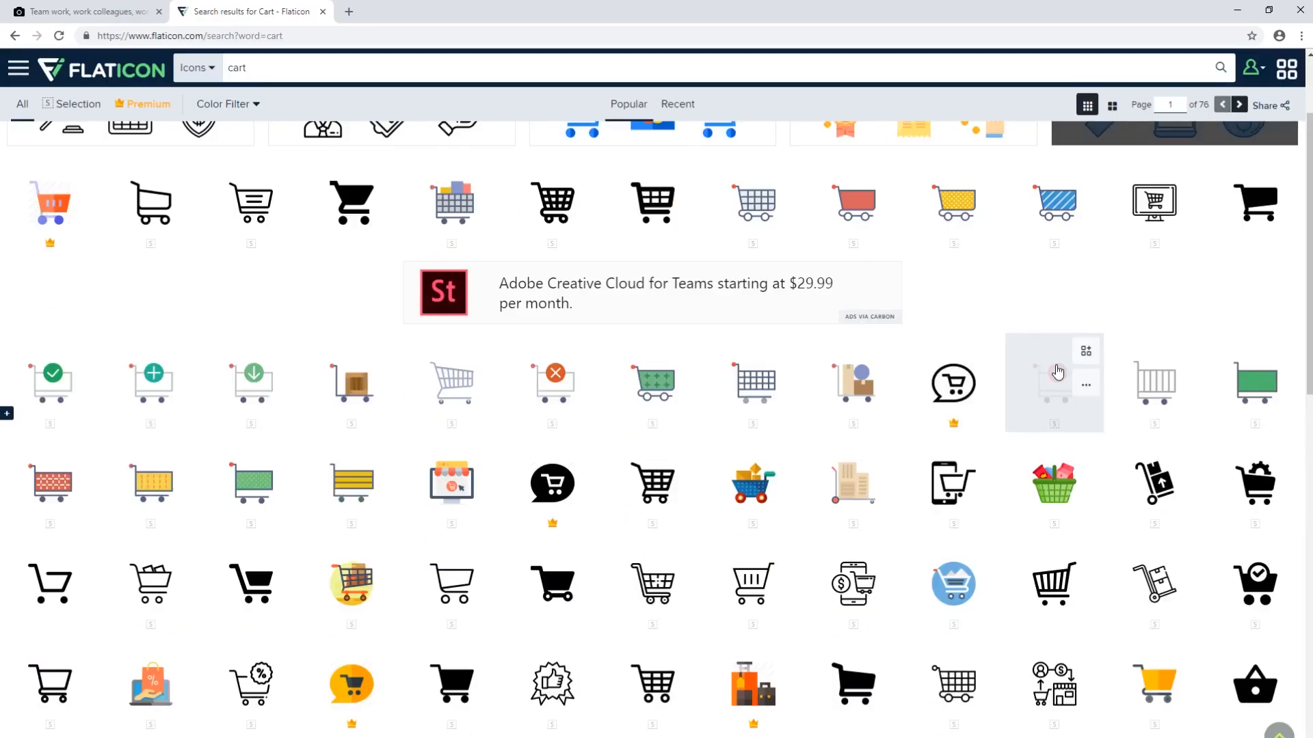
{"action": "scroll", "coordinate": [1057, 371], "scroll_direction": "down", "scroll_amount": 3}
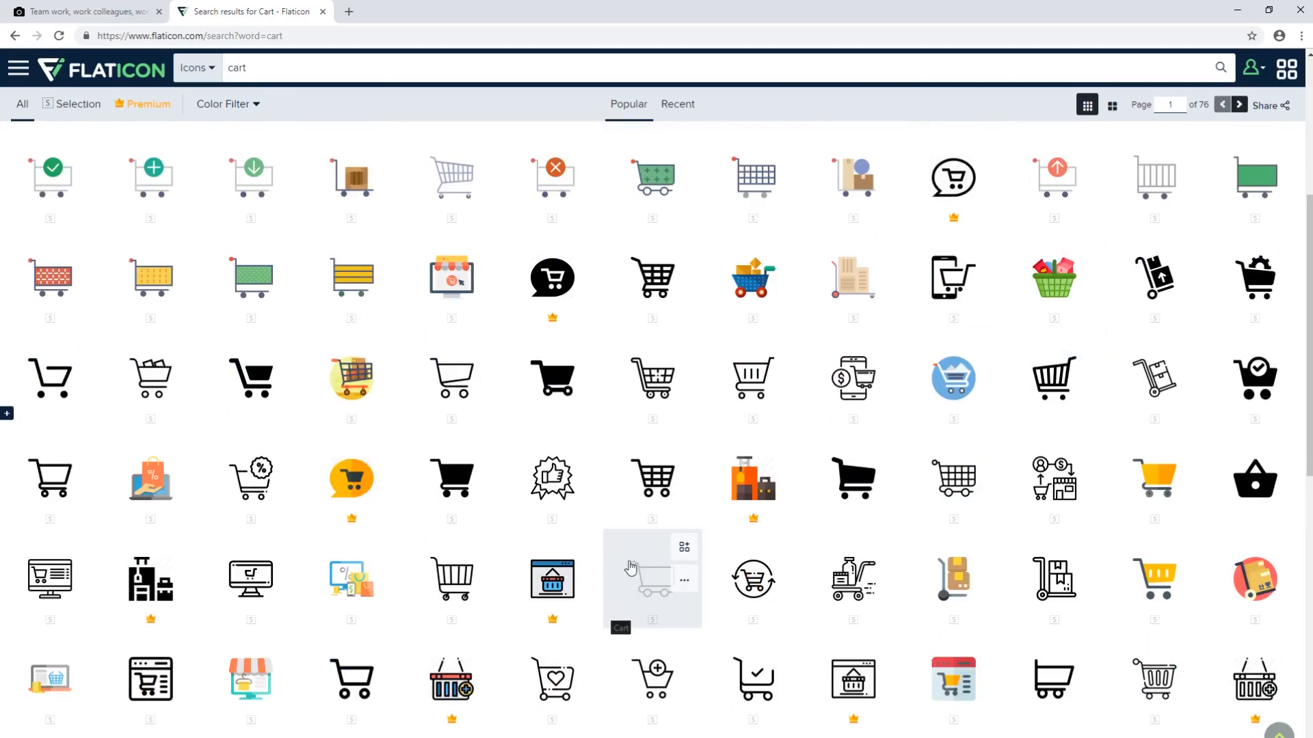
Choose the outlined Shopping online icon of a cart with a heart, and download it in PSD format for free
{"action": "left_click", "coordinate": [555, 679]}
{"action": "left_click", "coordinate": [810, 472]}
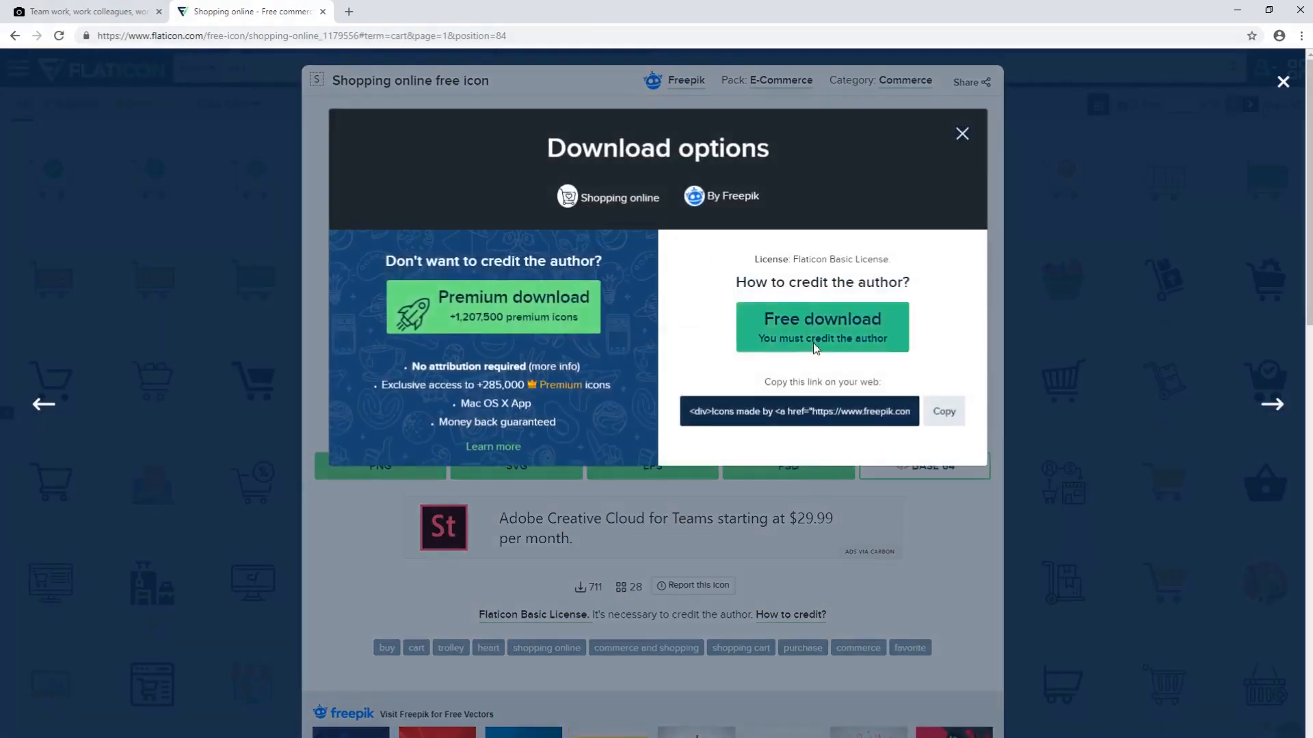
{"action": "left_click", "coordinate": [1056, 345]}
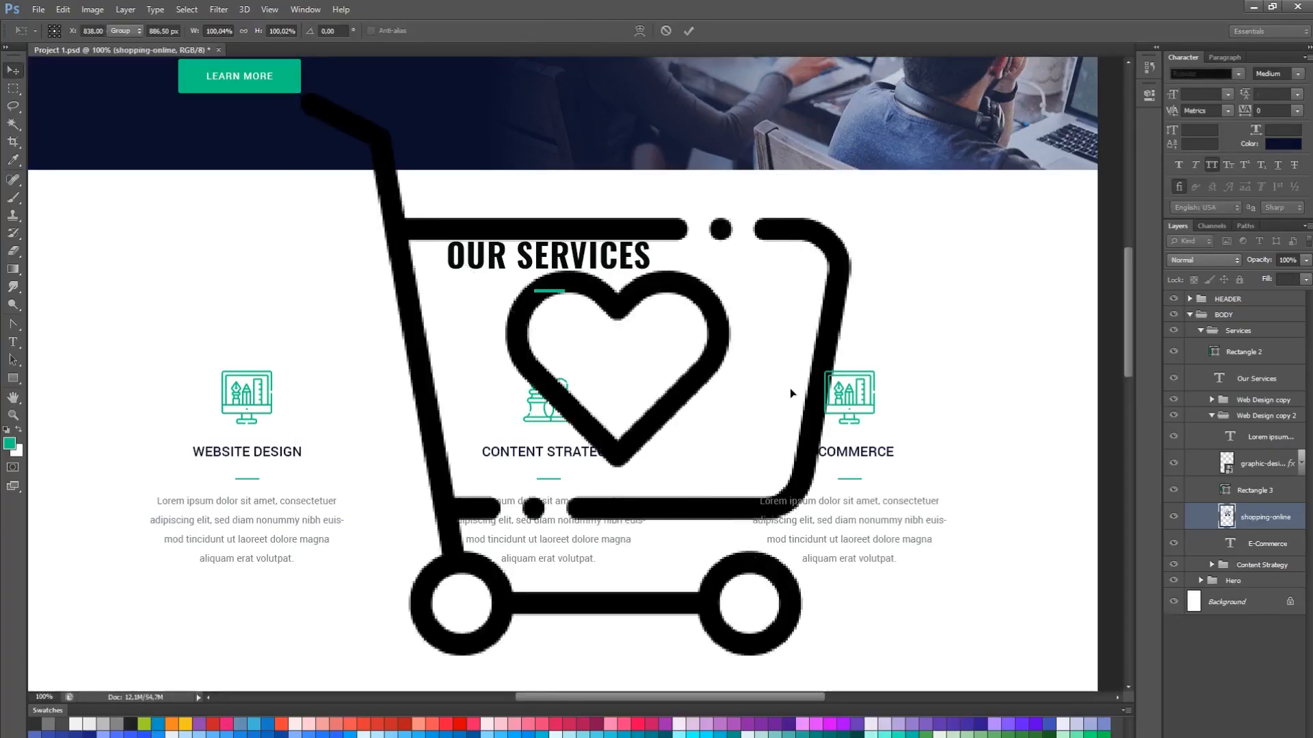
Scale the placed cart icon to about 9%, position it above the E-COMMERCE title, and apply the green color overlay in place of the monitor icon
{"action": "left_click_drag", "start_coordinate": [854, 96], "coordinate": [604, 359]}
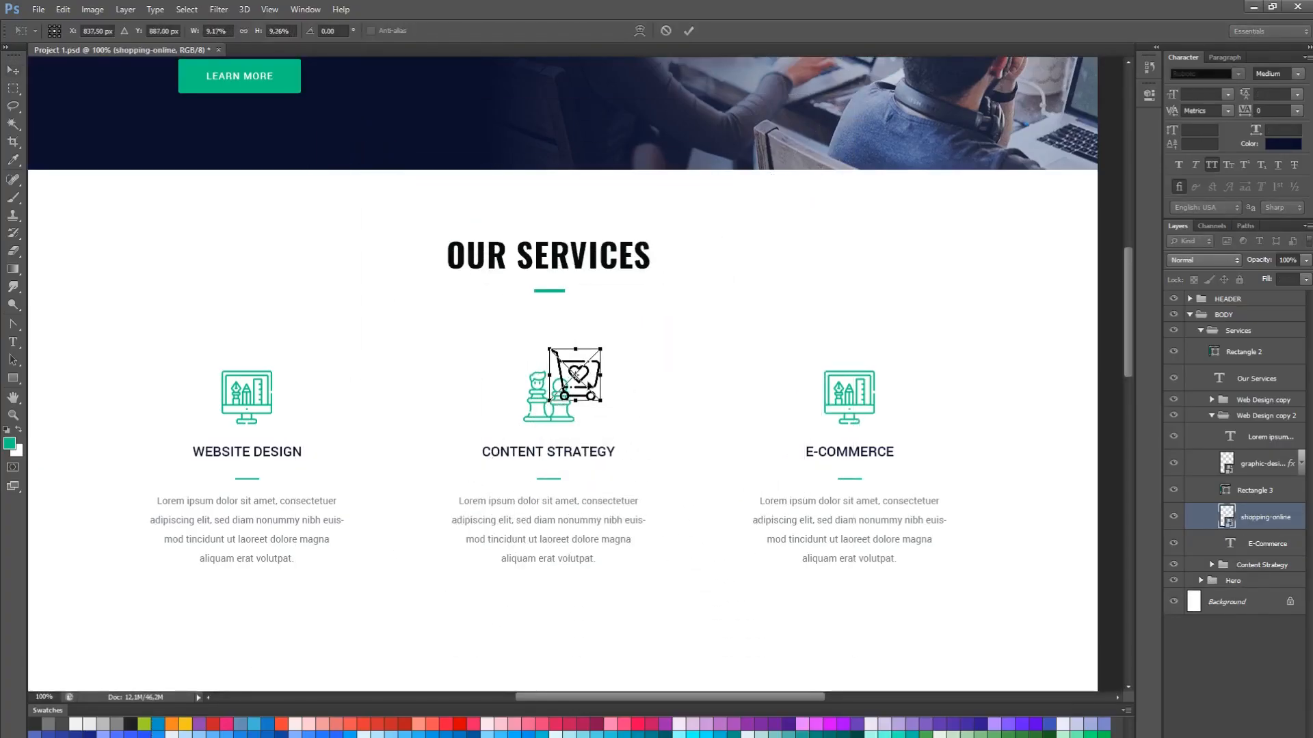
{"action": "key", "text": "Return"}
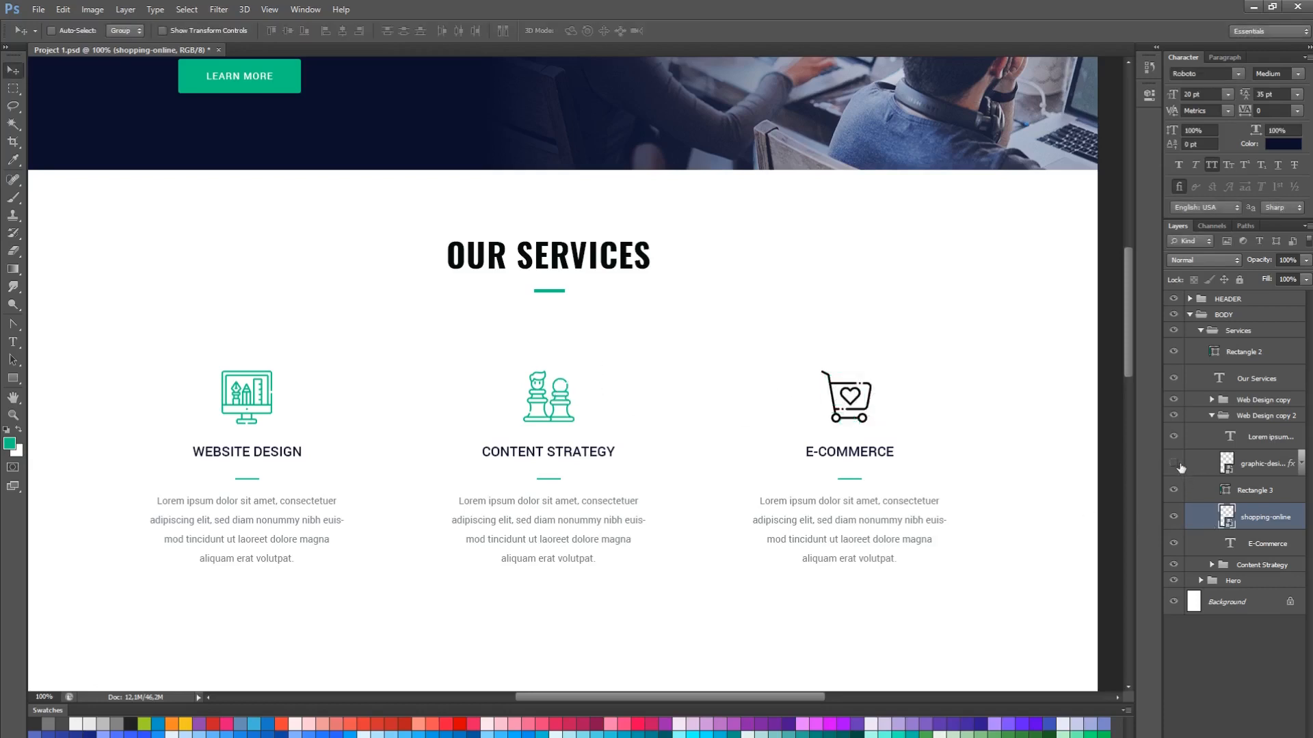
{"action": "right_click", "coordinate": [1256, 517]}
{"action": "left_click", "coordinate": [1212, 545]}
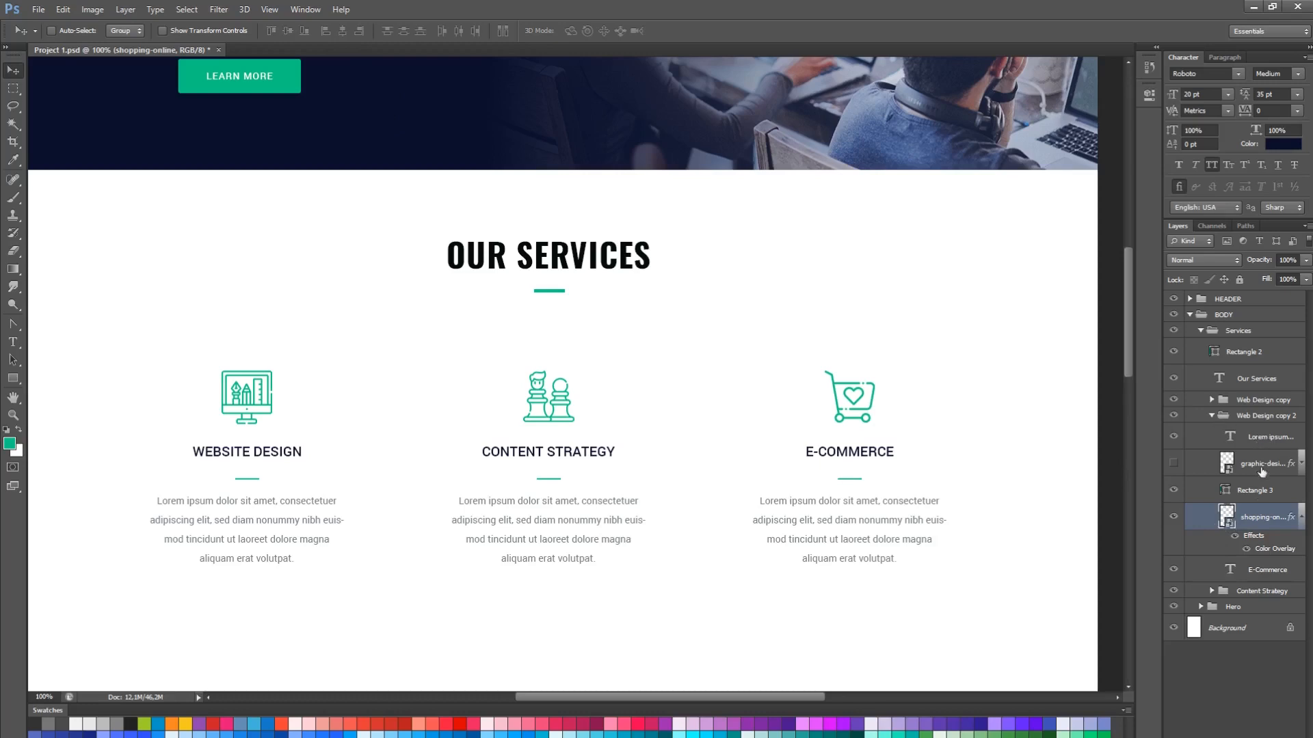
Rename the third block's layer group E-Commerce and the first block's group Web Design
{"action": "double_click", "coordinate": [1266, 571]}
{"action": "key", "text": "ctrl+c"}
{"action": "double_click", "coordinate": [1265, 416]}
{"action": "key", "text": "ctrl+v"}
{"action": "left_click", "coordinate": [1211, 416]}
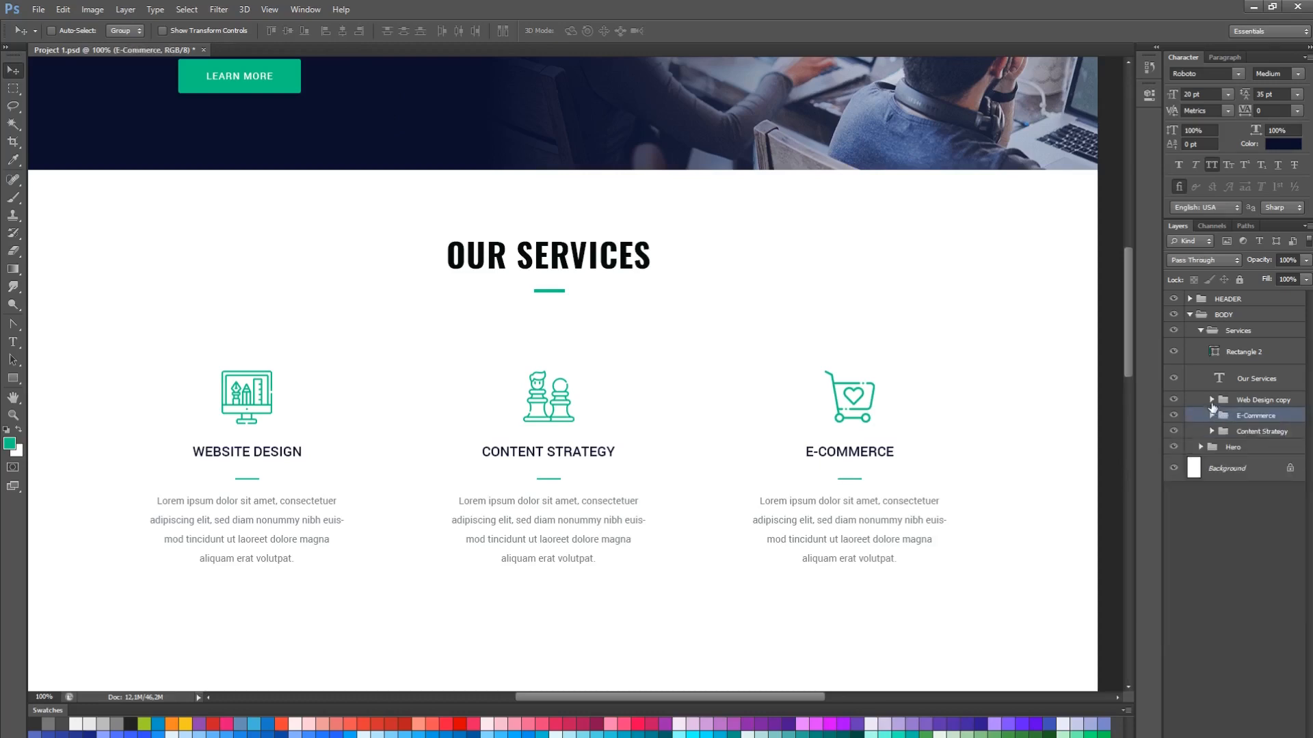
{"action": "left_click", "coordinate": [1212, 400]}
{"action": "left_click", "coordinate": [1281, 402]}
{"action": "left_click", "coordinate": [1273, 422]}
Select the monitor, cart and chess icons in the three service groups and align their vertical centers
{"action": "left_click", "coordinate": [1258, 448]}
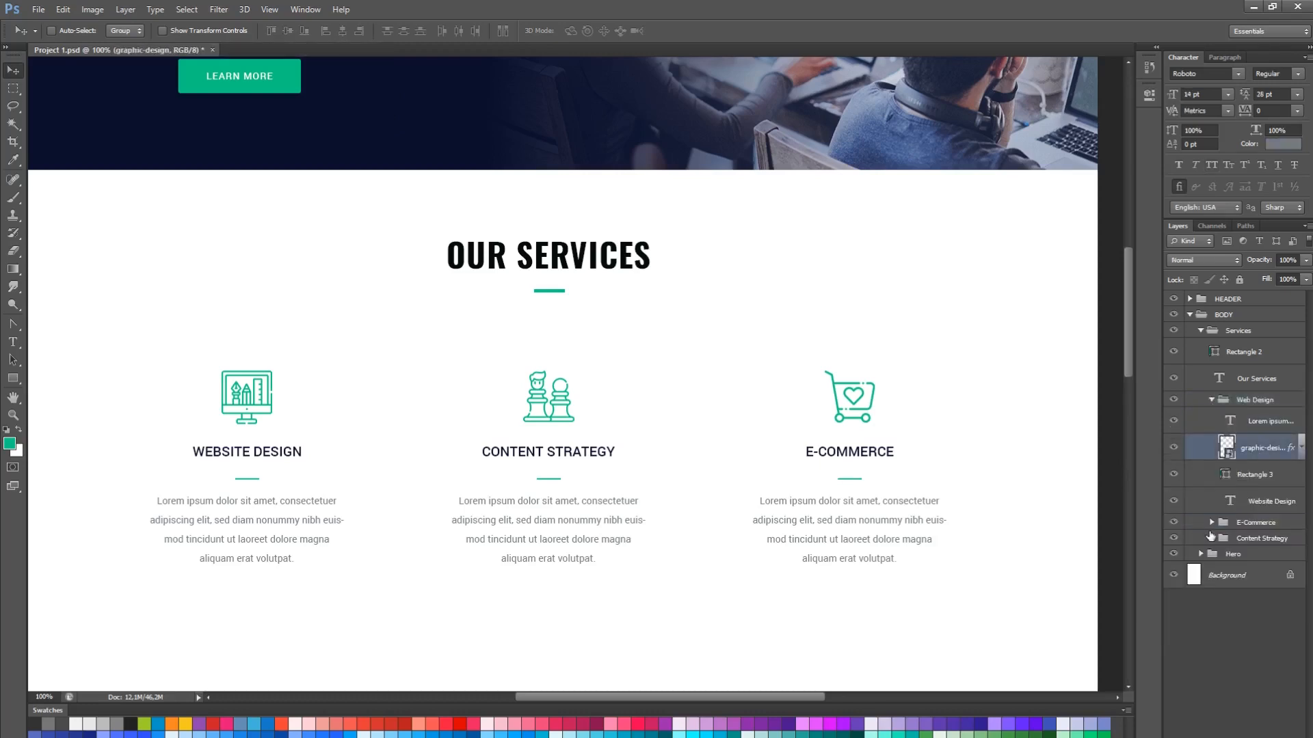
{"action": "left_click", "coordinate": [1211, 523]}
{"action": "left_click", "coordinate": [1254, 624], "text": "ctrl"}
{"action": "left_click", "coordinate": [1212, 698]}
{"action": "scroll", "coordinate": [1213, 695], "scroll_direction": "down", "scroll_amount": 2}
{"action": "scroll", "coordinate": [1213, 695], "scroll_direction": "down", "scroll_amount": 1}
{"action": "left_click", "coordinate": [1248, 675], "text": "ctrl"}
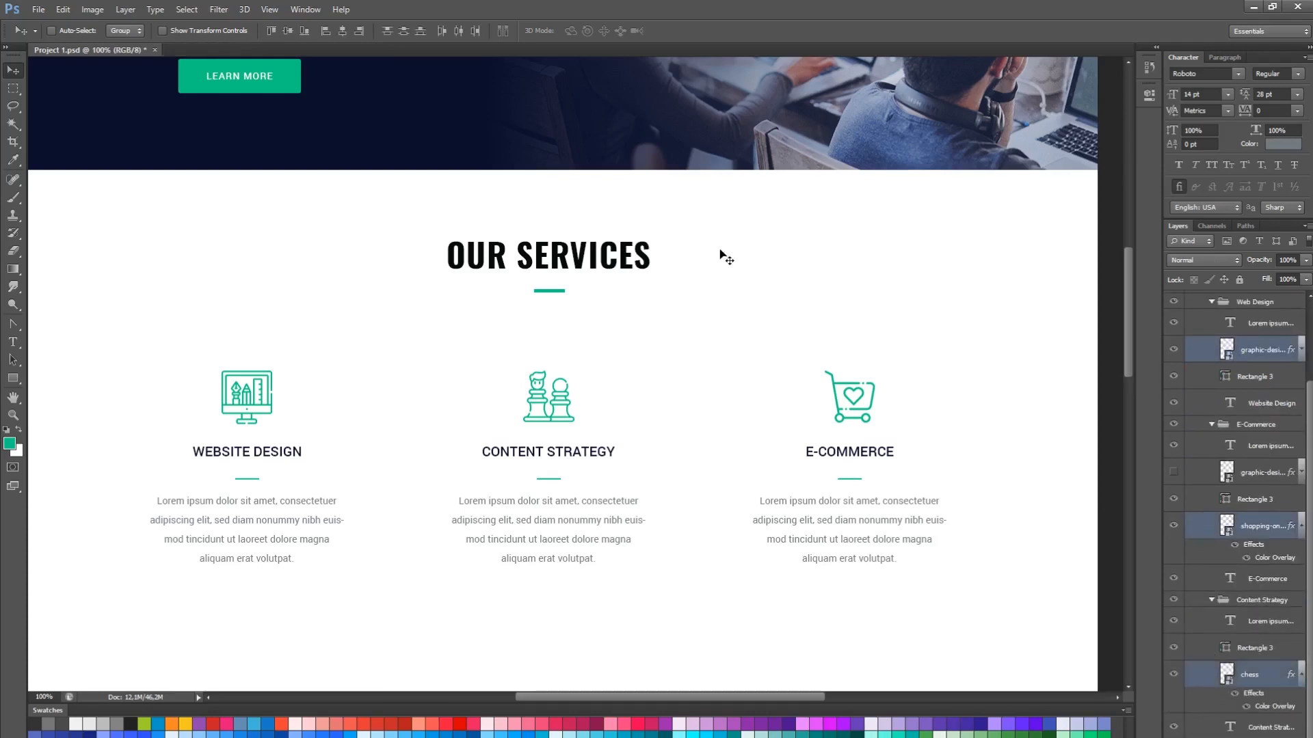
{"action": "left_click", "coordinate": [292, 32]}
Delete the hidden monitor icon from the E-Commerce group and collapse the service block groups and the Services group
{"action": "scroll", "coordinate": [876, 349], "scroll_direction": "up", "scroll_amount": 1}
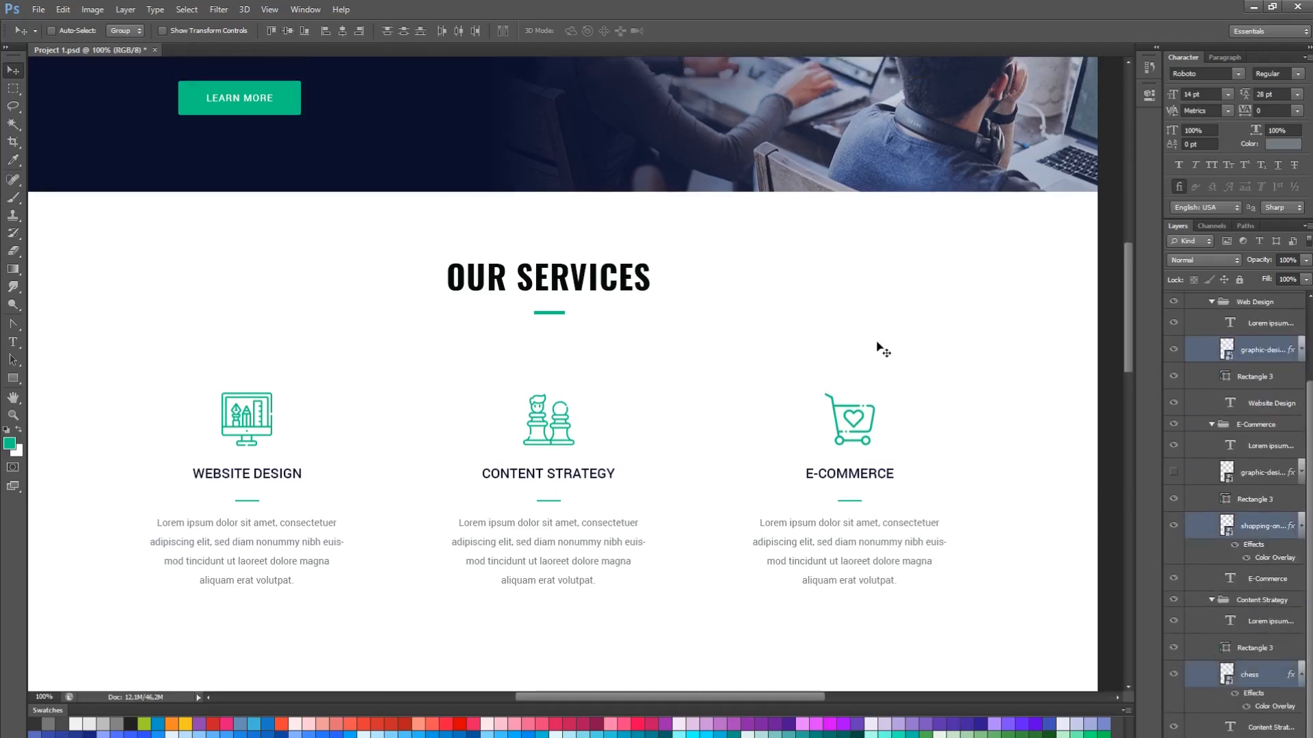
{"action": "left_click", "coordinate": [1256, 382]}
{"action": "left_click", "coordinate": [1262, 479]}
{"action": "key", "text": "Delete"}
{"action": "left_click", "coordinate": [1211, 329]}
{"action": "left_click", "coordinate": [1212, 416]}
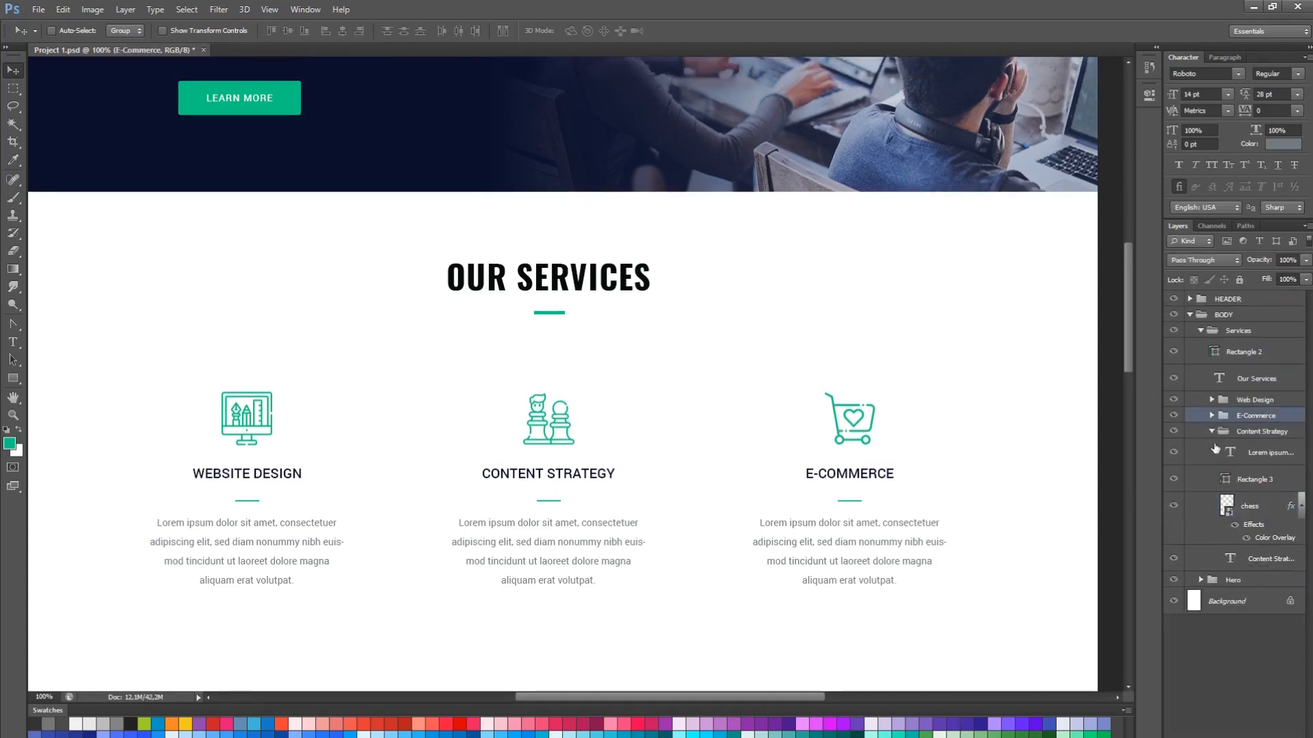
{"action": "left_click", "coordinate": [1213, 432]}
{"action": "left_click", "coordinate": [1233, 335]}
{"action": "left_click", "coordinate": [1200, 331]}
{"action": "left_click_drag", "start_coordinate": [814, 455], "coordinate": [830, 369]}
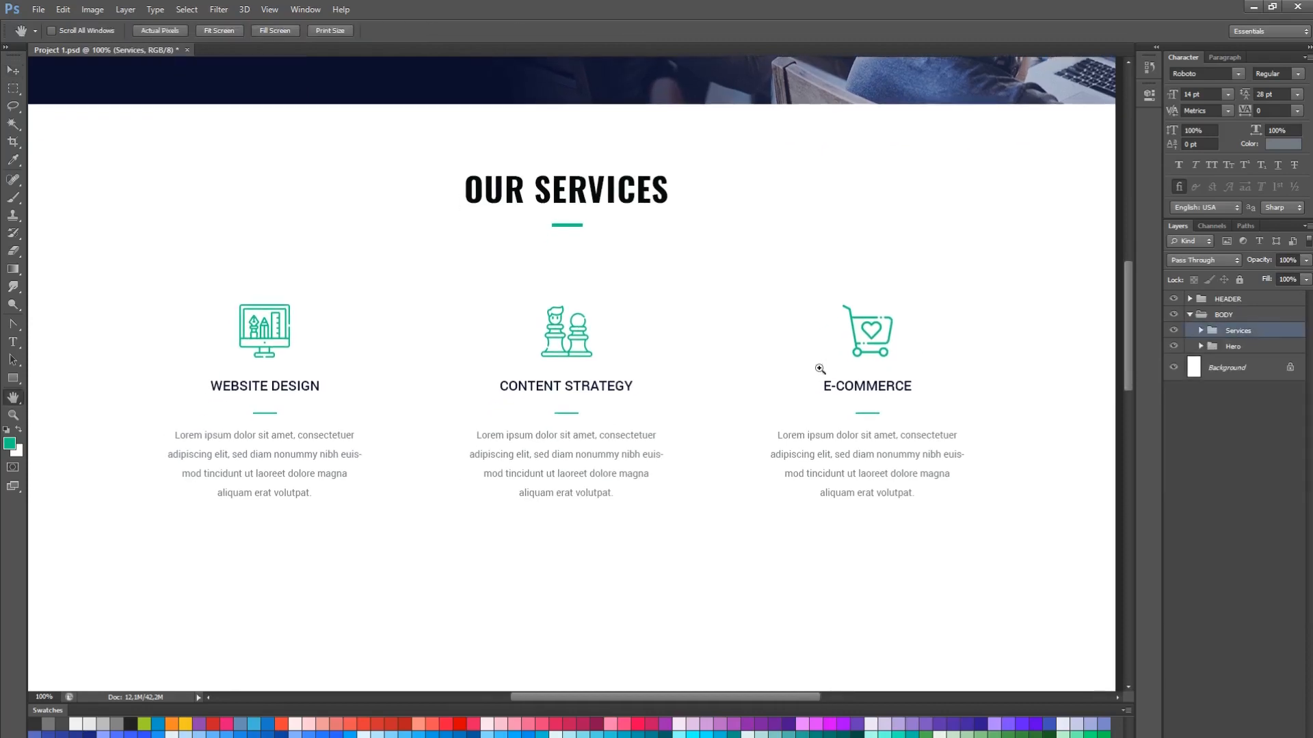
{"action": "scroll", "coordinate": [801, 376], "scroll_direction": "up", "scroll_amount": 2}
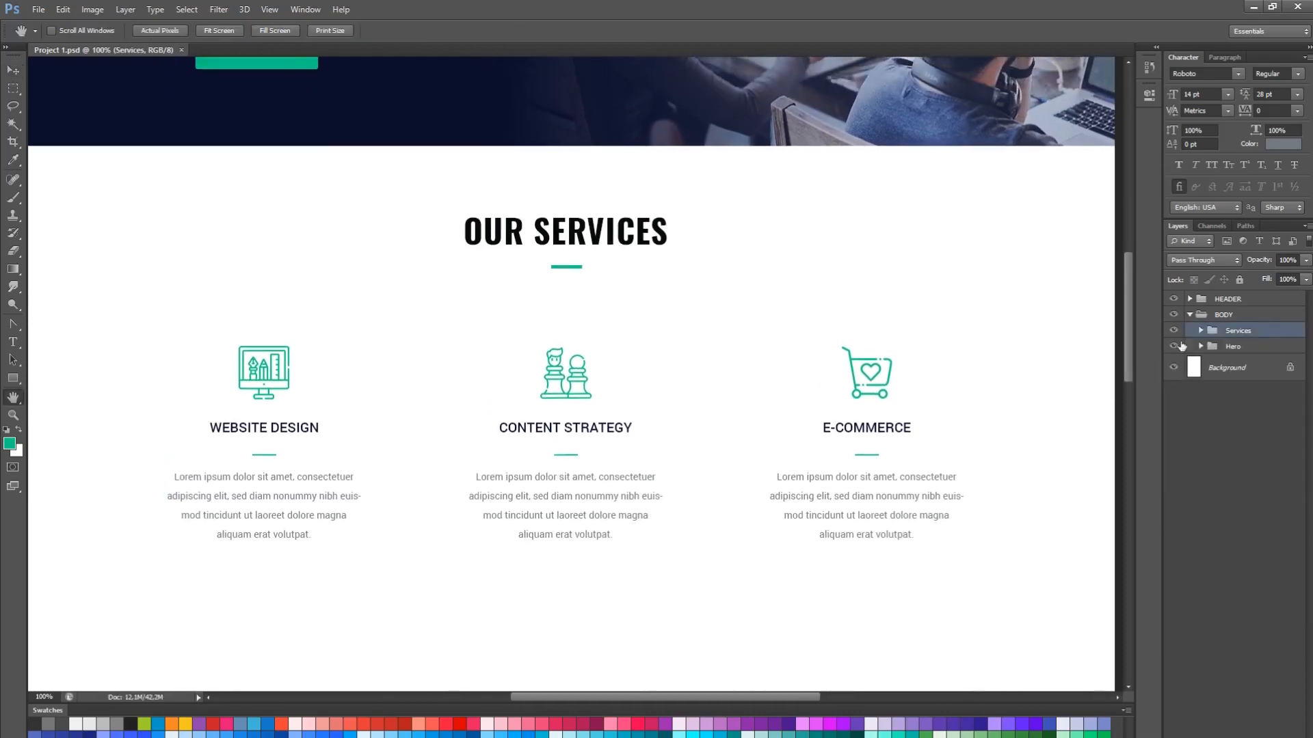
Create a green 350 × 300 px rounded rectangle with a 3 px radius in the Content Strategy group
{"action": "left_click", "coordinate": [1202, 331]}
{"action": "left_click", "coordinate": [1213, 415]}
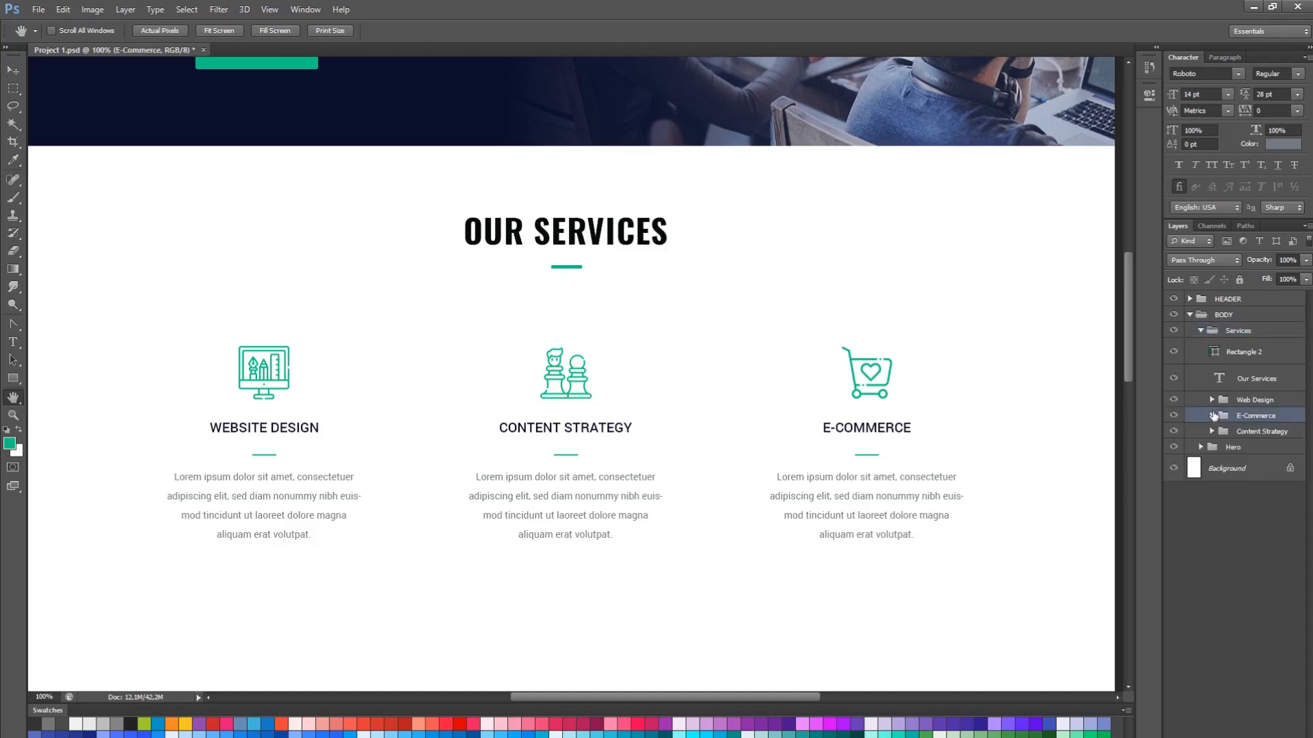
{"action": "left_click", "coordinate": [1211, 430]}
{"action": "left_click", "coordinate": [1249, 506]}
{"action": "left_click", "coordinate": [13, 378]}
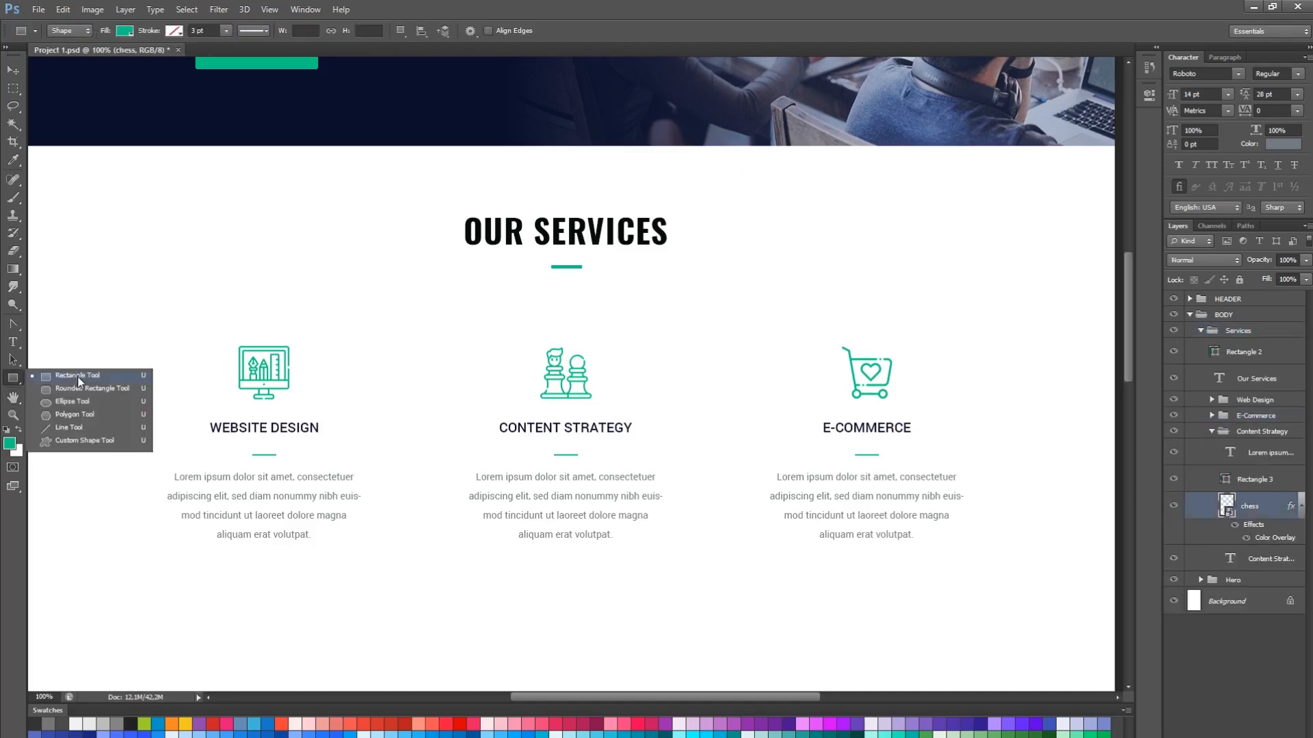
{"action": "left_click", "coordinate": [79, 387]}
{"action": "left_click", "coordinate": [438, 378]}
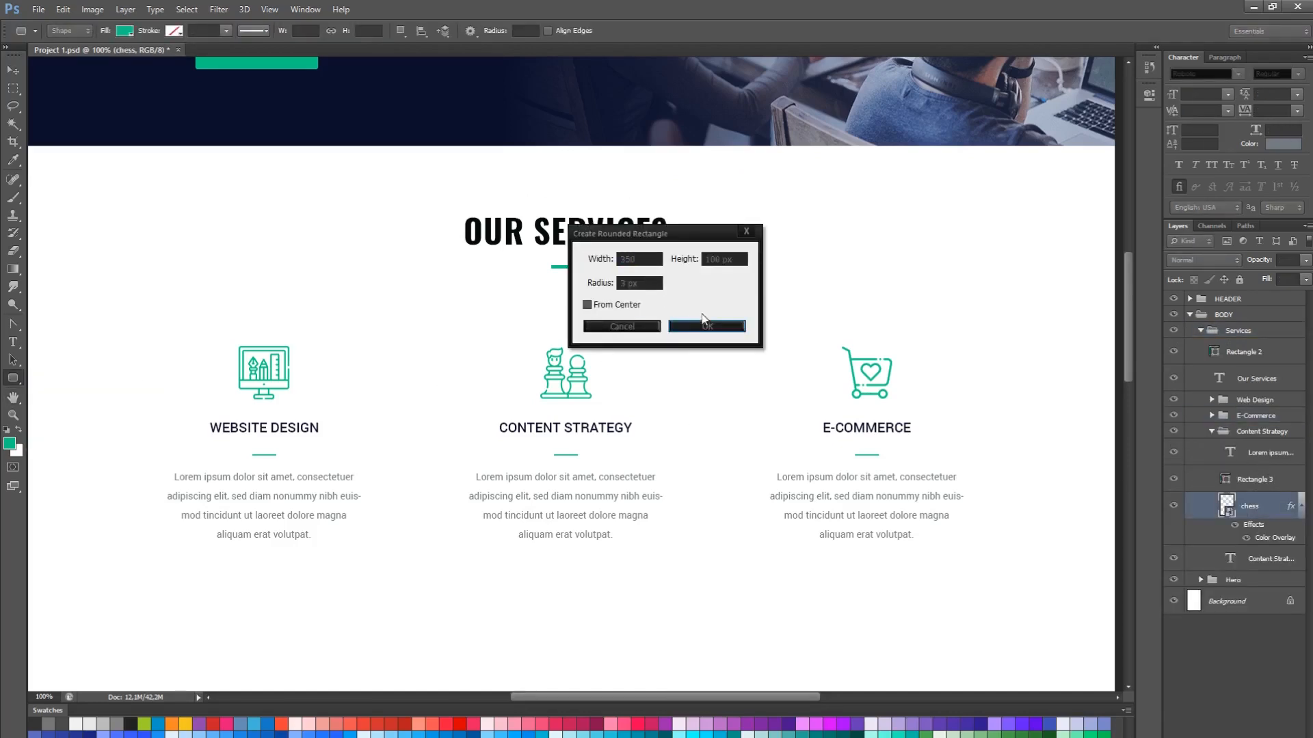
{"action": "left_click", "coordinate": [638, 336]}
Move the rounded rectangle over the middle block, send it behind the group's contents, and center it horizontally on the page
{"action": "key", "text": "v"}
{"action": "left_click_drag", "start_coordinate": [630, 425], "coordinate": [637, 375]}
{"action": "left_click_drag", "start_coordinate": [1228, 495], "coordinate": [1239, 436]}
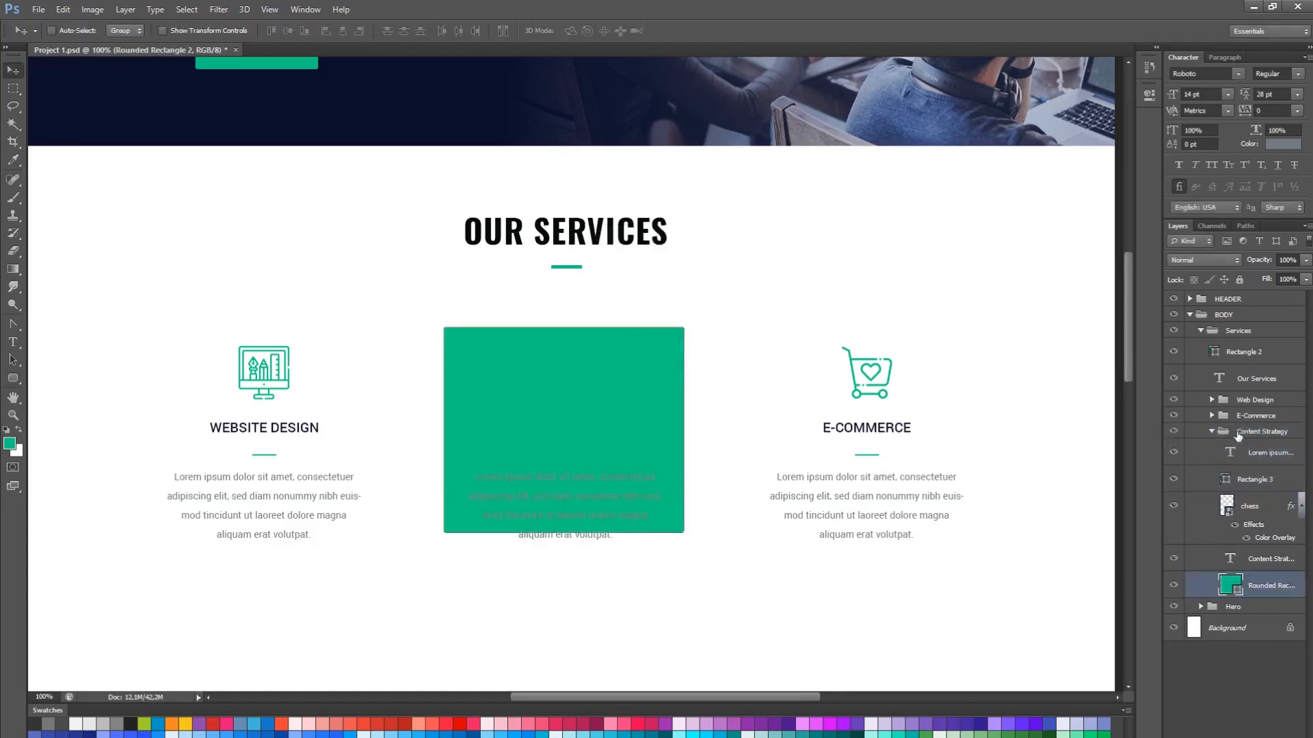
{"action": "left_click", "coordinate": [343, 31]}
{"action": "key", "text": "ctrl+d"}
Change the fill color of the middle block's rounded rectangle to white
{"action": "key", "text": "a"}
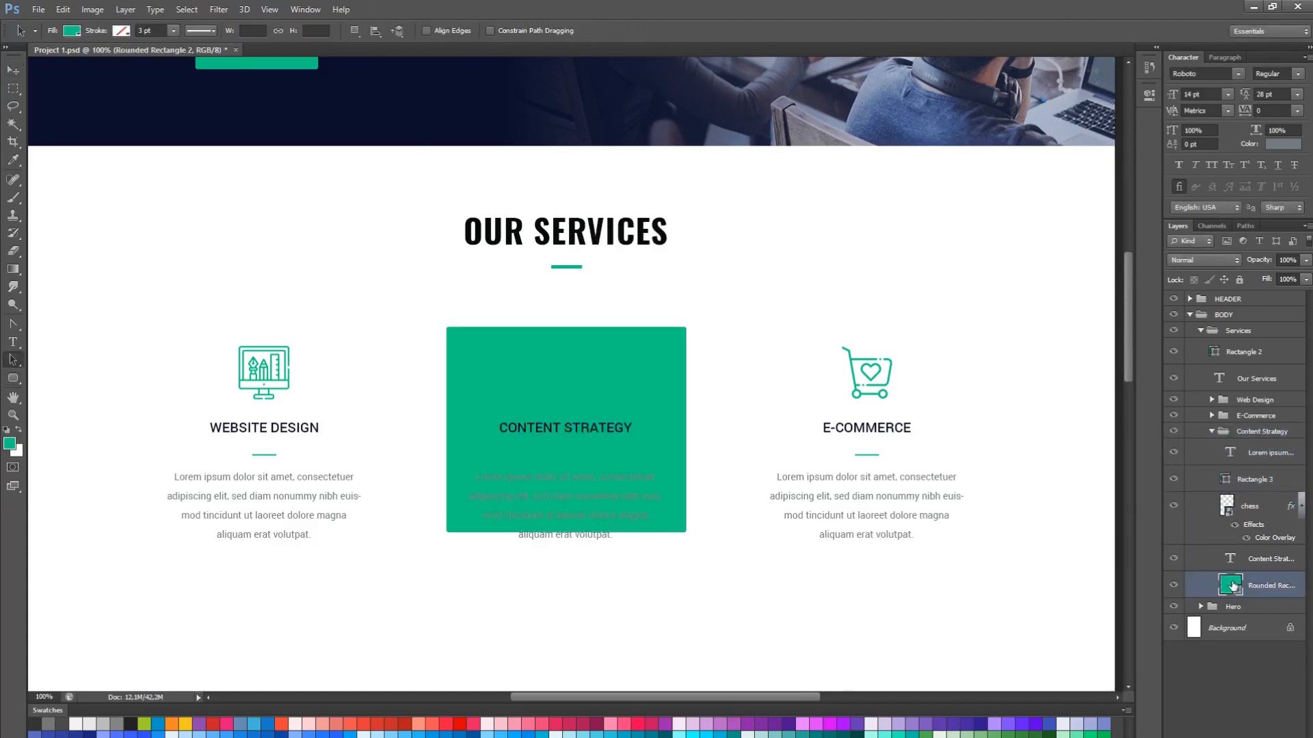
{"action": "double_click", "coordinate": [1230, 584]}
{"action": "left_click", "coordinate": [843, 304]}
{"action": "key", "text": "Return"}
Extend the white rounded rectangle's top and bottom edges around the middle block's contents, to a height of 410 px
{"action": "left_click", "coordinate": [630, 392]}
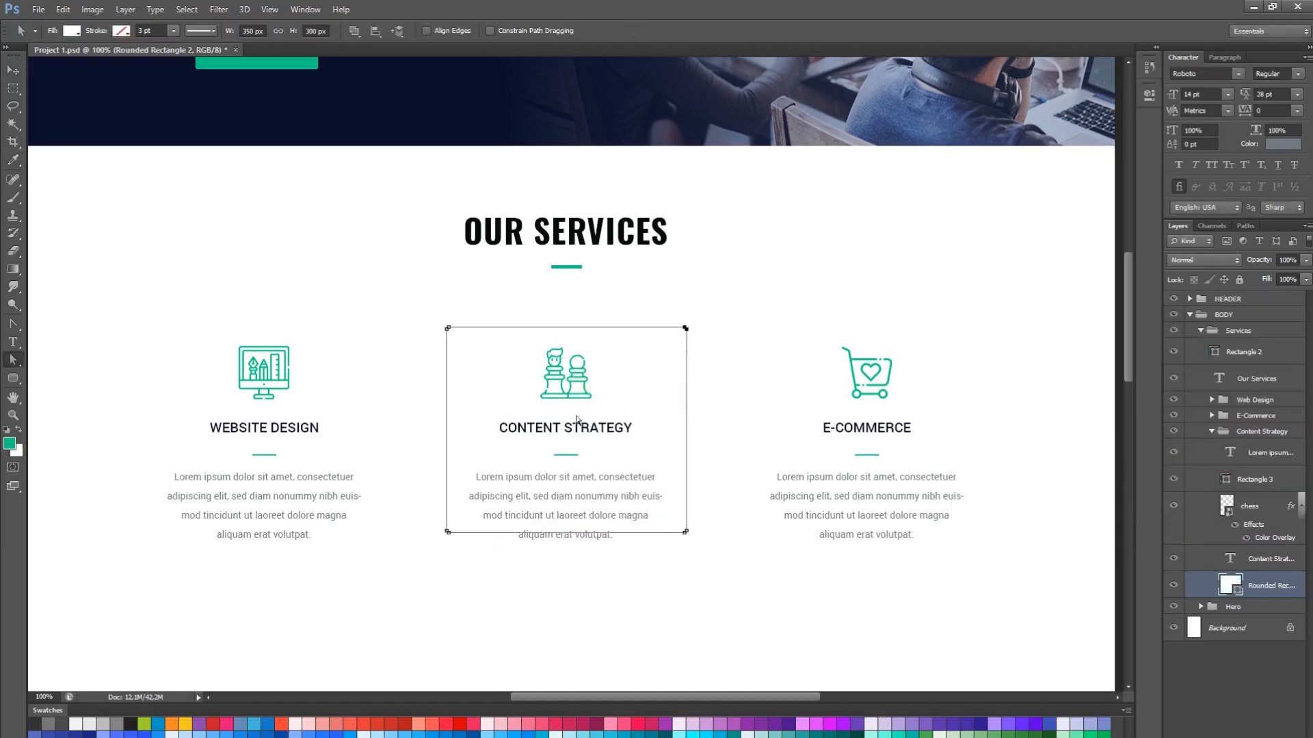
{"action": "key", "text": "shift+Up"}
{"action": "left_click_drag", "start_coordinate": [425, 482], "coordinate": [741, 535]}
{"action": "key", "text": "shift+Down"}
{"action": "key", "text": "shift+Down"}
{"action": "key", "text": "shift+Down"}
{"action": "key", "text": "shift+Down"}
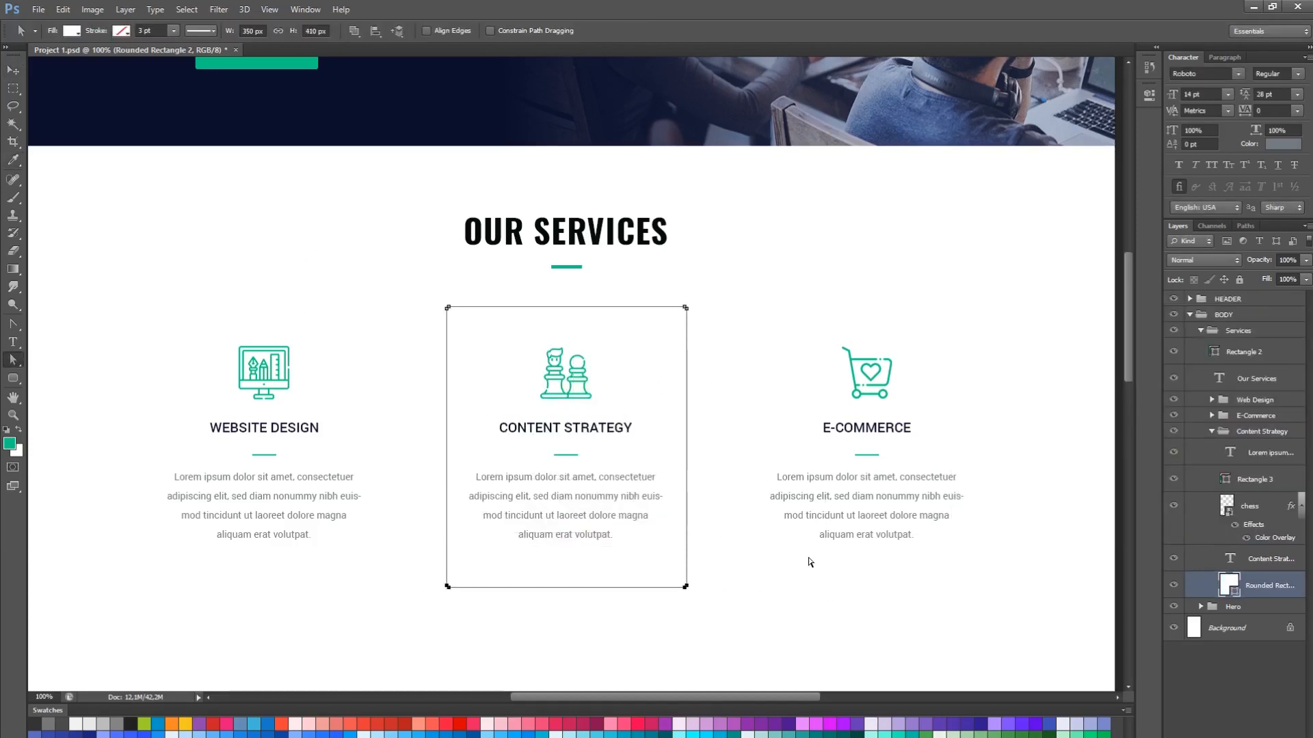
Extend the white card's bottom edge to a height of 420 px and add a drop shadow effect to the card
{"action": "key", "text": "shift+Down"}
{"action": "left_click", "coordinate": [810, 562]}
{"action": "left_click", "coordinate": [1202, 737]}
{"action": "left_click", "coordinate": [1224, 737]}
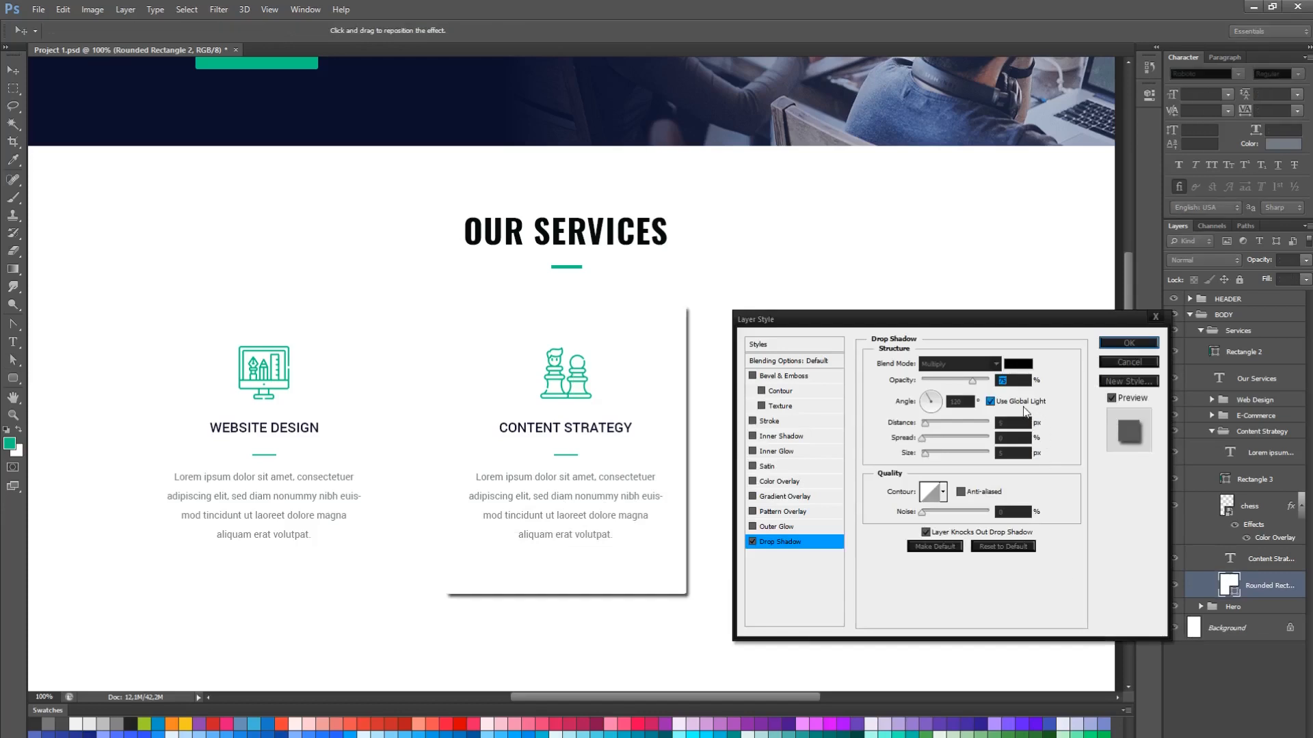
Set the card's drop shadow to a 90° angle without global light, 0 px distance, about 24 px size, and very low opacity
{"action": "left_click", "coordinate": [1022, 403]}
{"action": "type", "text": "90"}
{"action": "mouse_move", "coordinate": [925, 454]}
{"action": "left_mouse_down"}
{"action": "mouse_move", "coordinate": [937, 454]}
{"action": "mouse_move", "coordinate": [926, 455]}
{"action": "left_mouse_up"}
{"action": "left_click", "coordinate": [1030, 423]}
{"action": "key", "text": "shift+Down"}
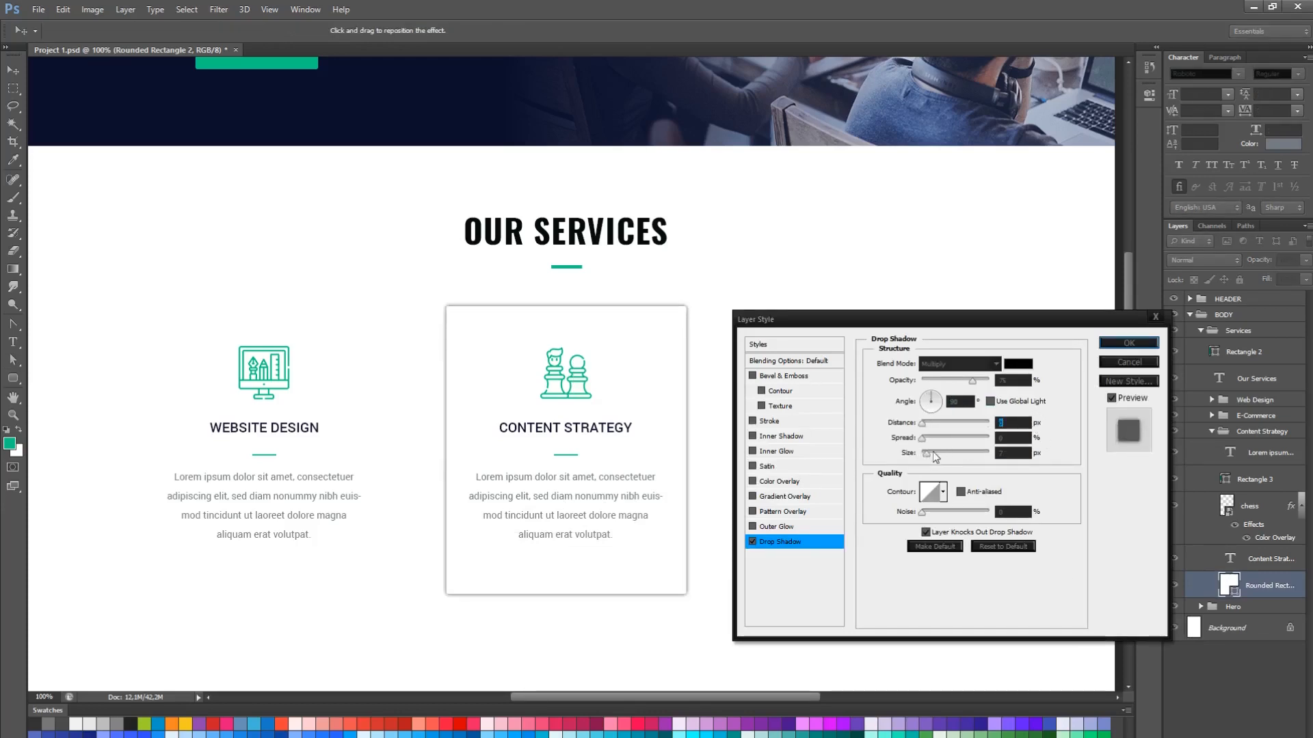
{"action": "left_click", "coordinate": [932, 453]}
{"action": "left_click_drag", "start_coordinate": [948, 378], "coordinate": [922, 380]}
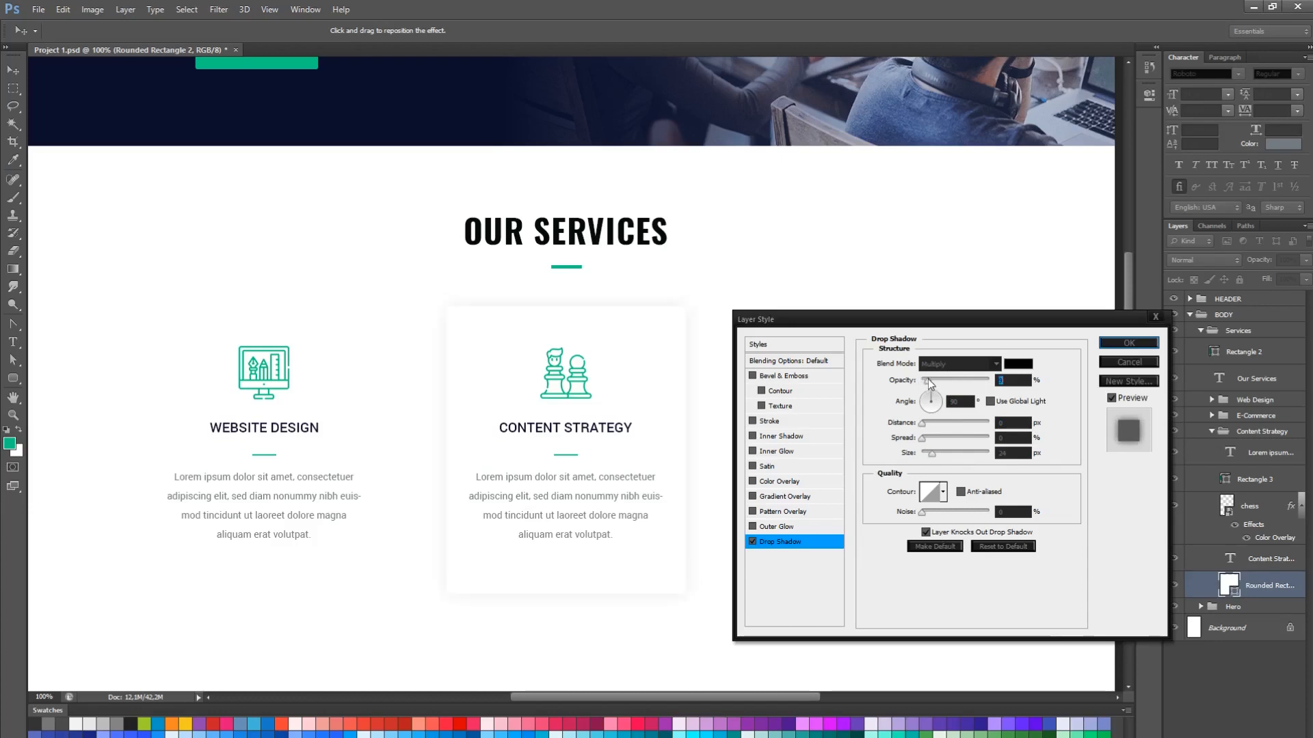
{"action": "key", "text": "Return"}
Collapse the Content Strategy and Services groups and save the document
{"action": "scroll", "coordinate": [747, 458], "scroll_direction": "down", "scroll_amount": 2}
{"action": "scroll", "coordinate": [748, 458], "scroll_direction": "up", "scroll_amount": 1}
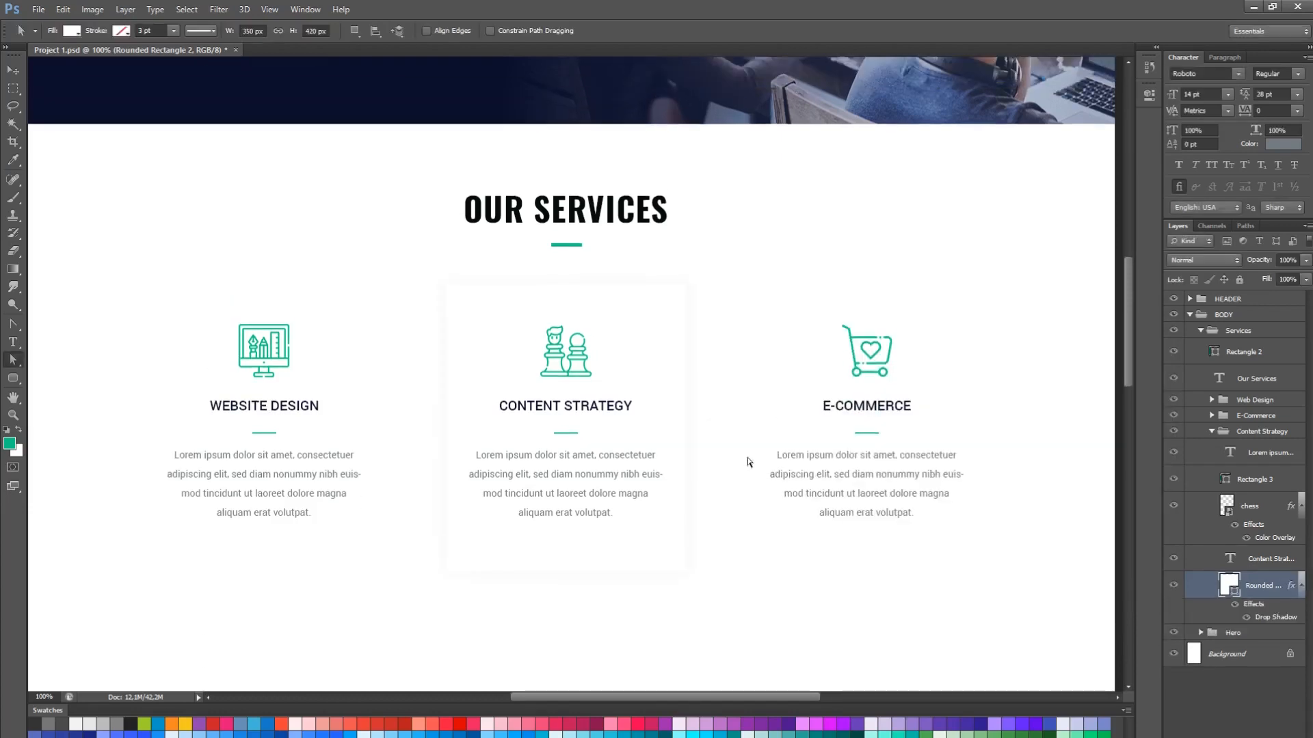
{"action": "key", "text": "space"}
{"action": "left_click_drag", "start_coordinate": [741, 460], "coordinate": [750, 431]}
{"action": "left_click", "coordinate": [1212, 431]}
{"action": "left_click", "coordinate": [1201, 331]}
{"action": "key", "text": "v"}
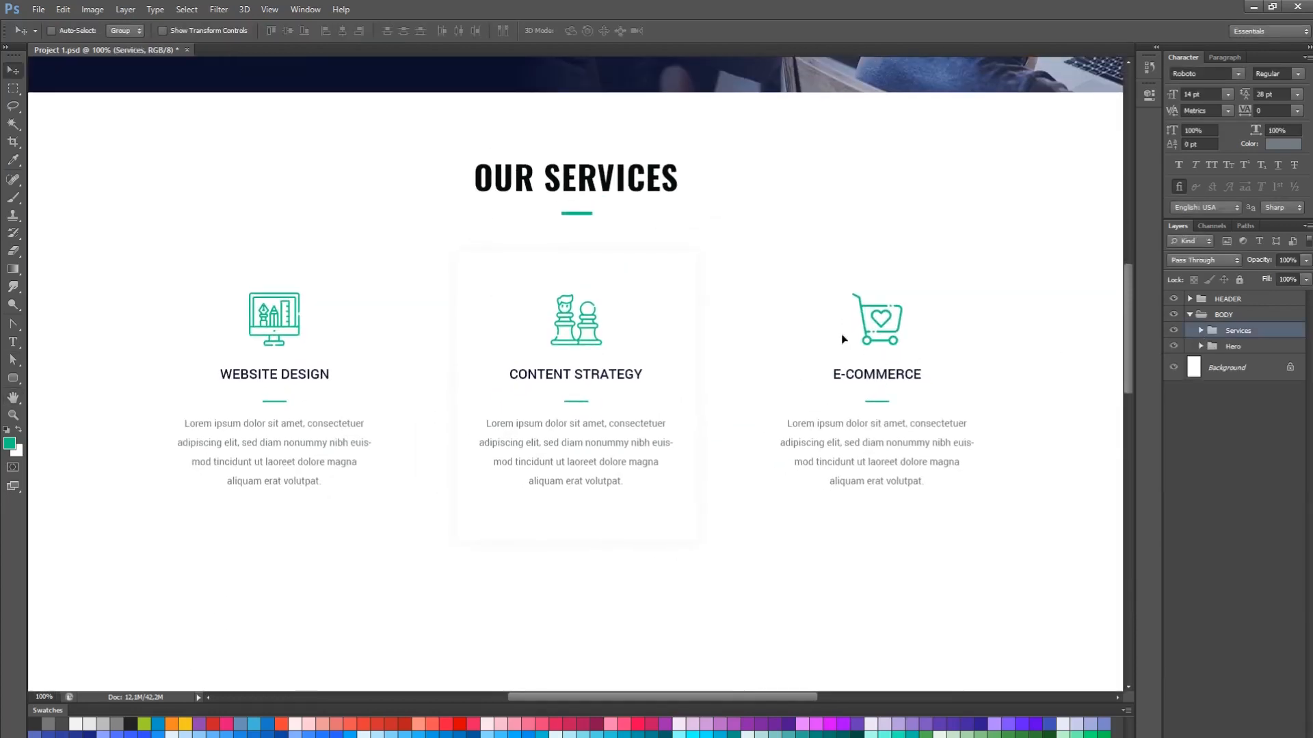
{"action": "left_click_drag", "start_coordinate": [841, 333], "coordinate": [879, 376]}
{"action": "key", "text": "ctrl+z"}
{"action": "scroll", "coordinate": [879, 379], "scroll_direction": "up", "scroll_amount": 1}
{"action": "key", "text": "h"}
{"action": "key", "text": "ctrl+s"}
{"action": "scroll", "coordinate": [804, 364], "scroll_direction": "down", "scroll_amount": 1}
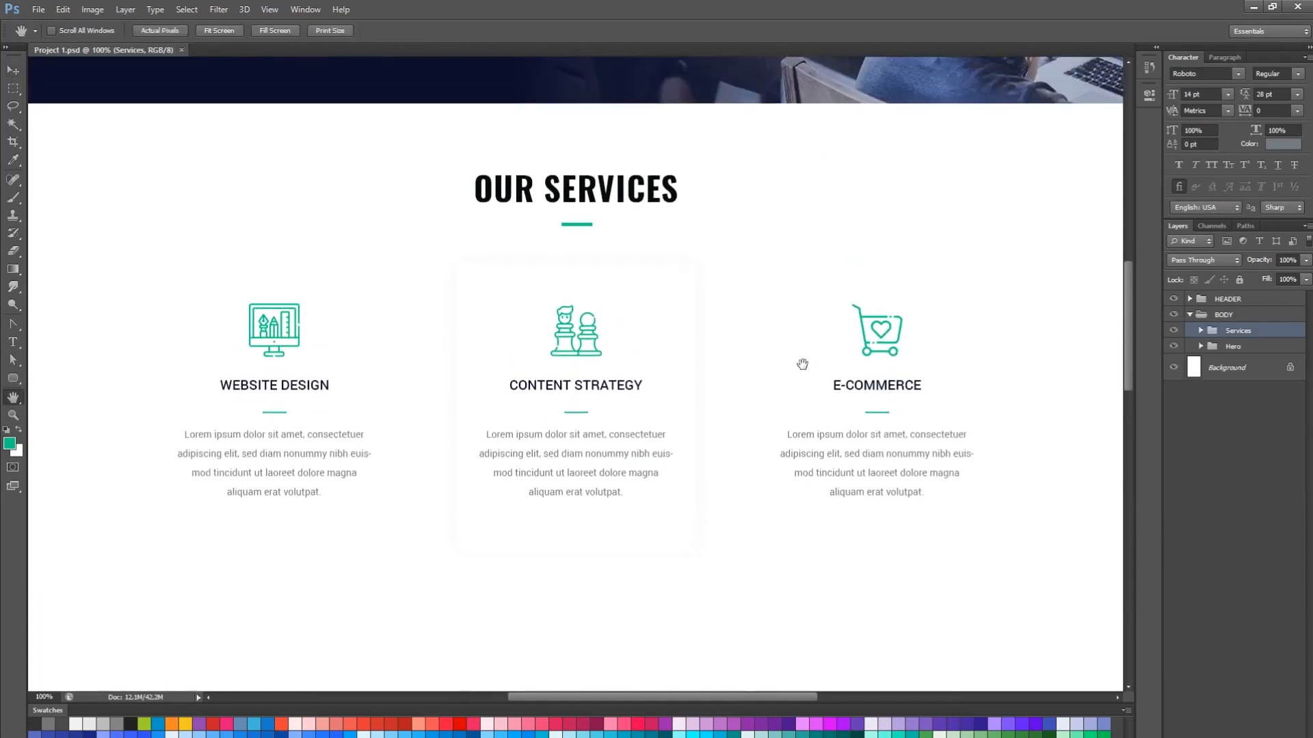
Add a new group named About Us above the Services group inside BODY
{"action": "scroll", "coordinate": [802, 364], "scroll_direction": "up", "scroll_amount": 1}
{"action": "left_click_drag", "start_coordinate": [772, 472], "coordinate": [738, 303]}
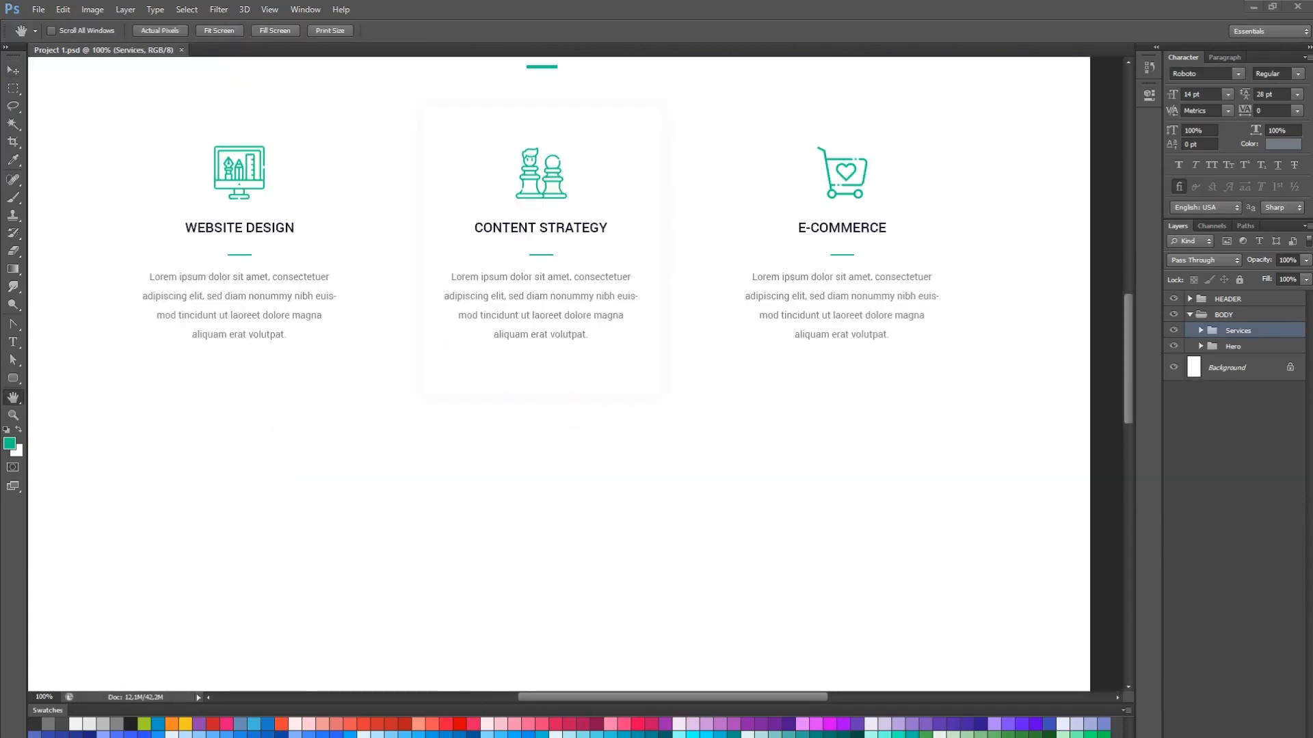
{"action": "left_click_drag", "start_coordinate": [871, 422], "coordinate": [880, 457]}
{"action": "left_click", "coordinate": [1250, 736]}
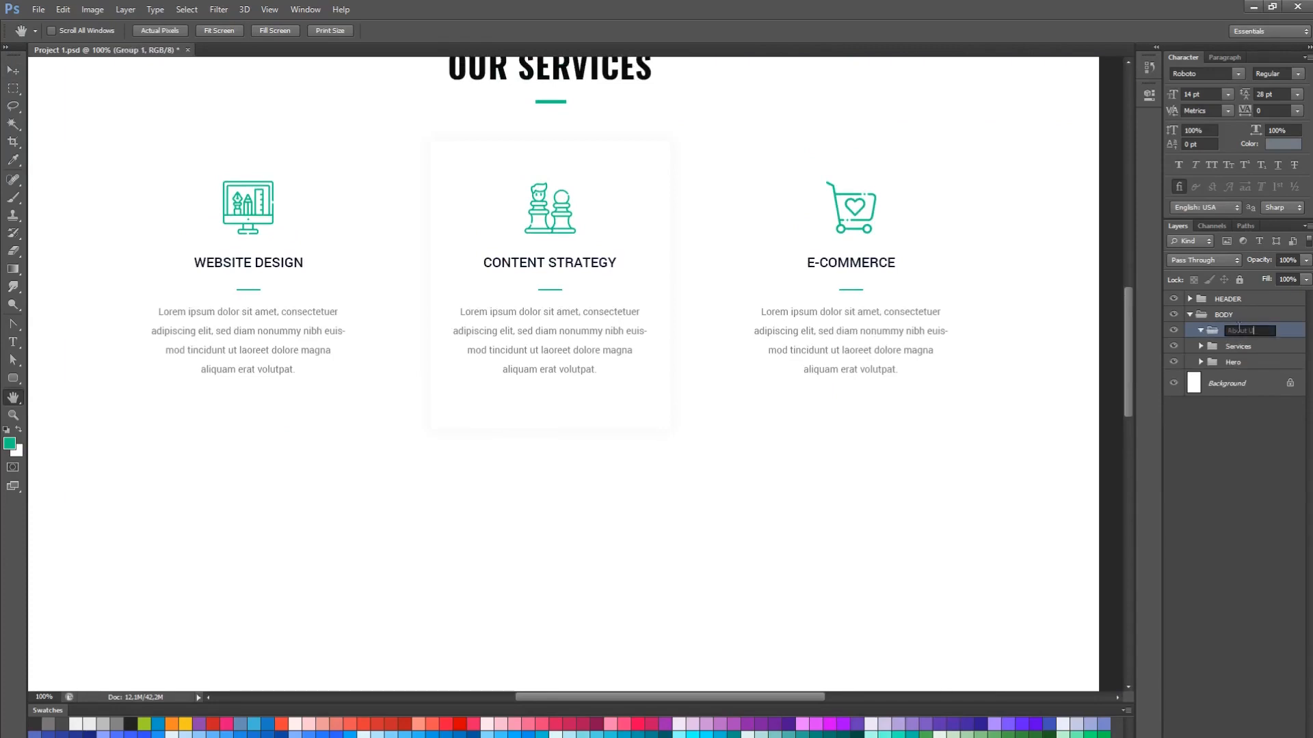
Draw a page-wide green rectangle about 1610 × 469 px below the service blocks in the About Us group
{"action": "left_click_drag", "start_coordinate": [738, 418], "coordinate": [799, 388]}
{"action": "left_click", "coordinate": [13, 378]}
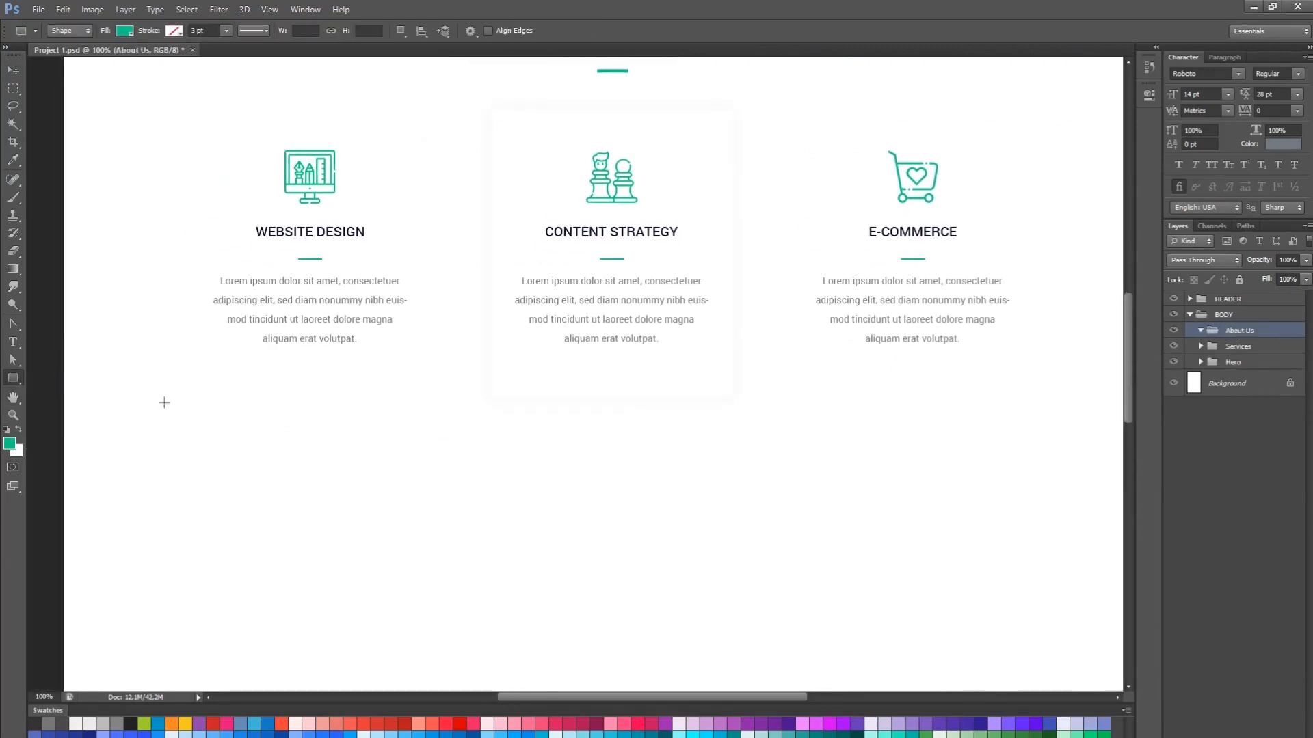
{"action": "scroll", "coordinate": [96, 424], "scroll_direction": "down", "scroll_amount": 2}
{"action": "mouse_move", "coordinate": [97, 429]}
{"action": "left_mouse_down"}
{"action": "mouse_move", "coordinate": [479, 559]}
{"action": "mouse_move", "coordinate": [926, 672]}
{"action": "left_mouse_up"}
{"action": "key", "text": "v"}
Fill the new rectangle with the dark navy sampled from the hero banner and center it horizontally on the page
{"action": "double_click", "coordinate": [1214, 352]}
{"action": "left_click_drag", "start_coordinate": [752, 324], "coordinate": [796, 448]}
{"action": "left_click", "coordinate": [203, 121]}
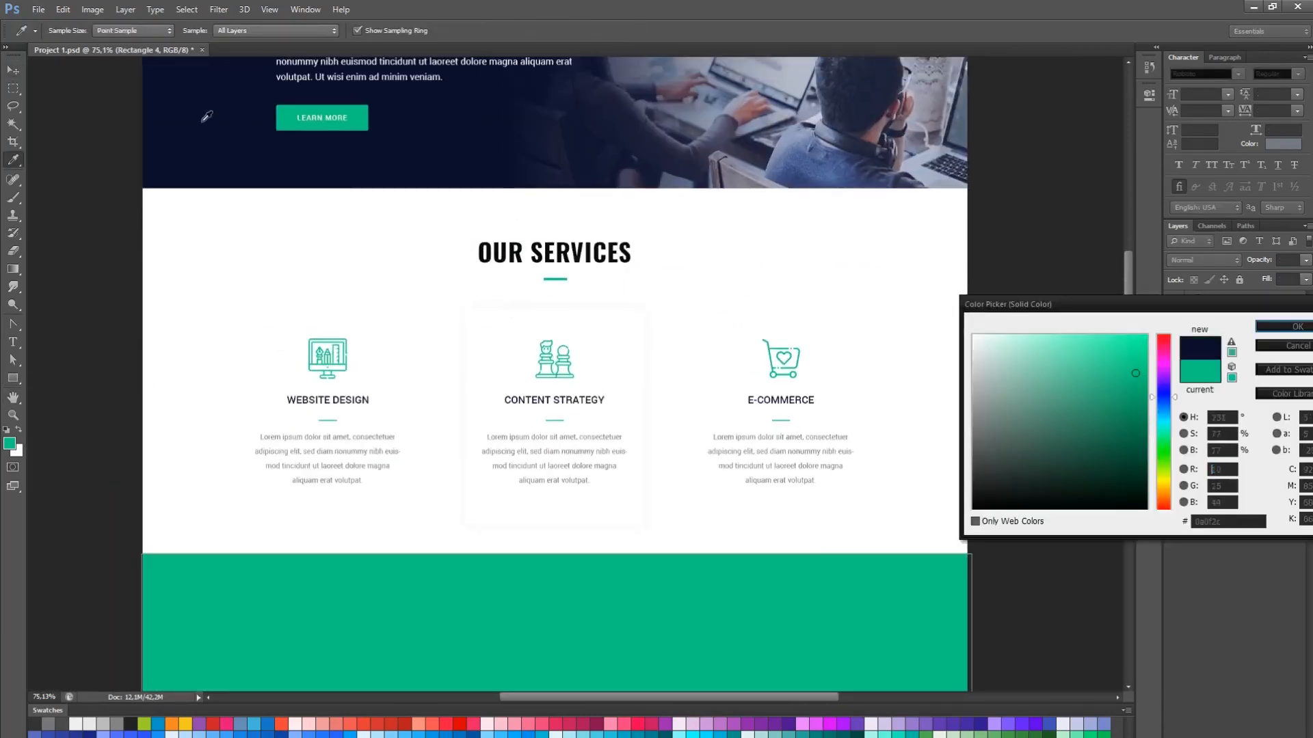
{"action": "key", "text": "Return"}
{"action": "left_click", "coordinate": [345, 34]}
{"action": "key", "text": "ctrl+d"}
Duplicate the Our Services heading and its green underline into the About Us group
{"action": "left_click_drag", "start_coordinate": [650, 509], "coordinate": [669, 325]}
{"action": "left_click_drag", "start_coordinate": [668, 387], "coordinate": [670, 412]}
{"action": "scroll", "coordinate": [670, 412], "scroll_direction": "up", "scroll_amount": 3}
{"action": "key", "text": "t"}
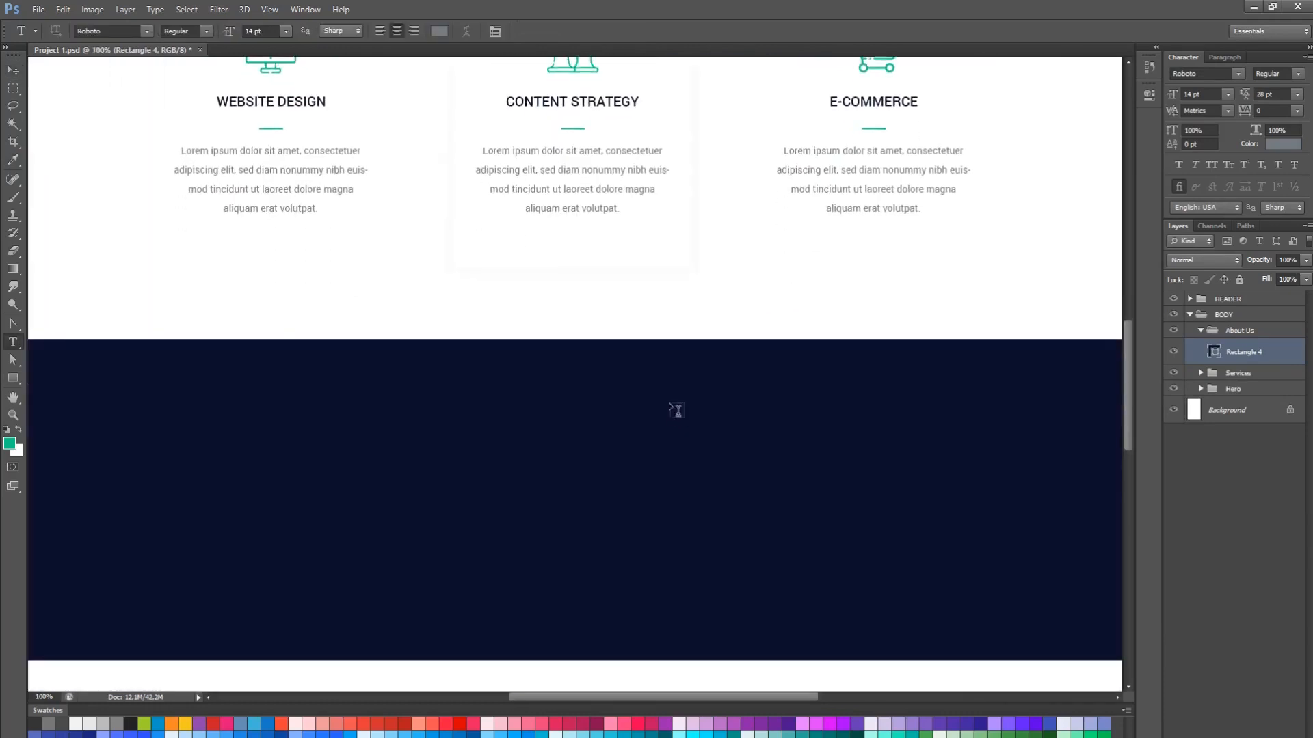
{"action": "left_click_drag", "start_coordinate": [642, 171], "coordinate": [661, 351]}
{"action": "left_click", "coordinate": [629, 92]}
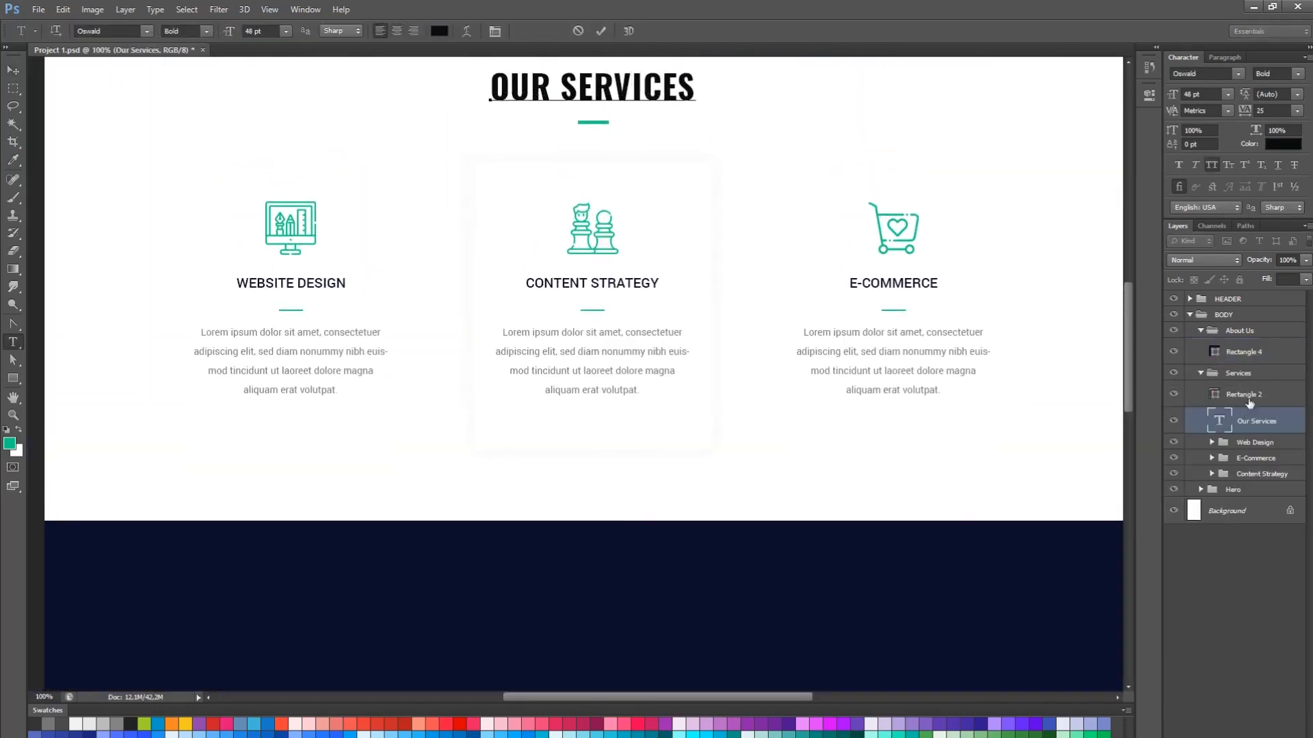
{"action": "left_click", "coordinate": [1247, 400], "text": "shift"}
{"action": "left_click_drag", "start_coordinate": [1247, 401], "coordinate": [1250, 343]}
Move the copied heading and underline down onto the upper part of the navy rectangle
{"action": "key", "text": "v"}
{"action": "scroll", "coordinate": [697, 149], "scroll_direction": "down", "scroll_amount": 1}
{"action": "left_click_drag", "start_coordinate": [696, 150], "coordinate": [697, 451]}
{"action": "left_click_drag", "start_coordinate": [701, 273], "coordinate": [701, 484]}
{"action": "left_click_drag", "start_coordinate": [731, 528], "coordinate": [777, 334]}
Change the copied heading's text color to white
{"action": "key", "text": "t"}
{"action": "triple_click", "coordinate": [693, 364]}
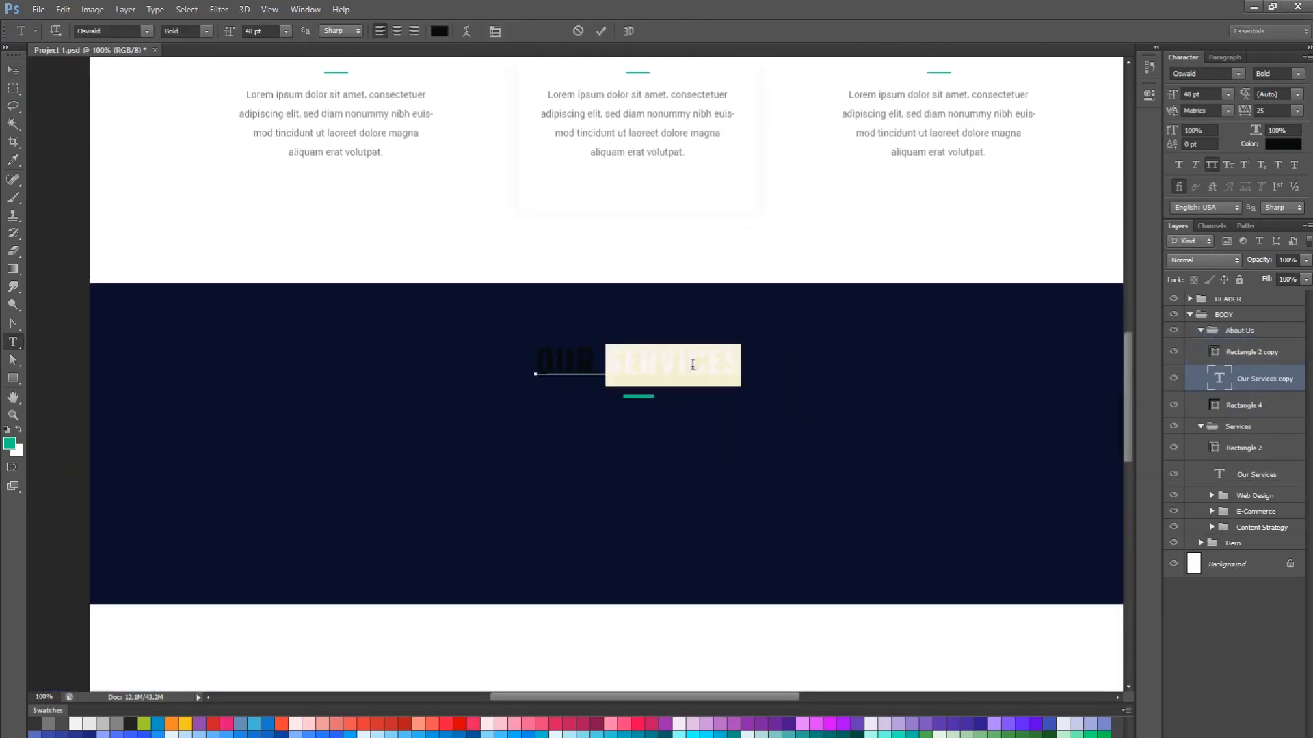
{"action": "left_click", "coordinate": [441, 31]}
{"action": "left_click", "coordinate": [981, 338]}
{"action": "left_click", "coordinate": [1286, 329]}
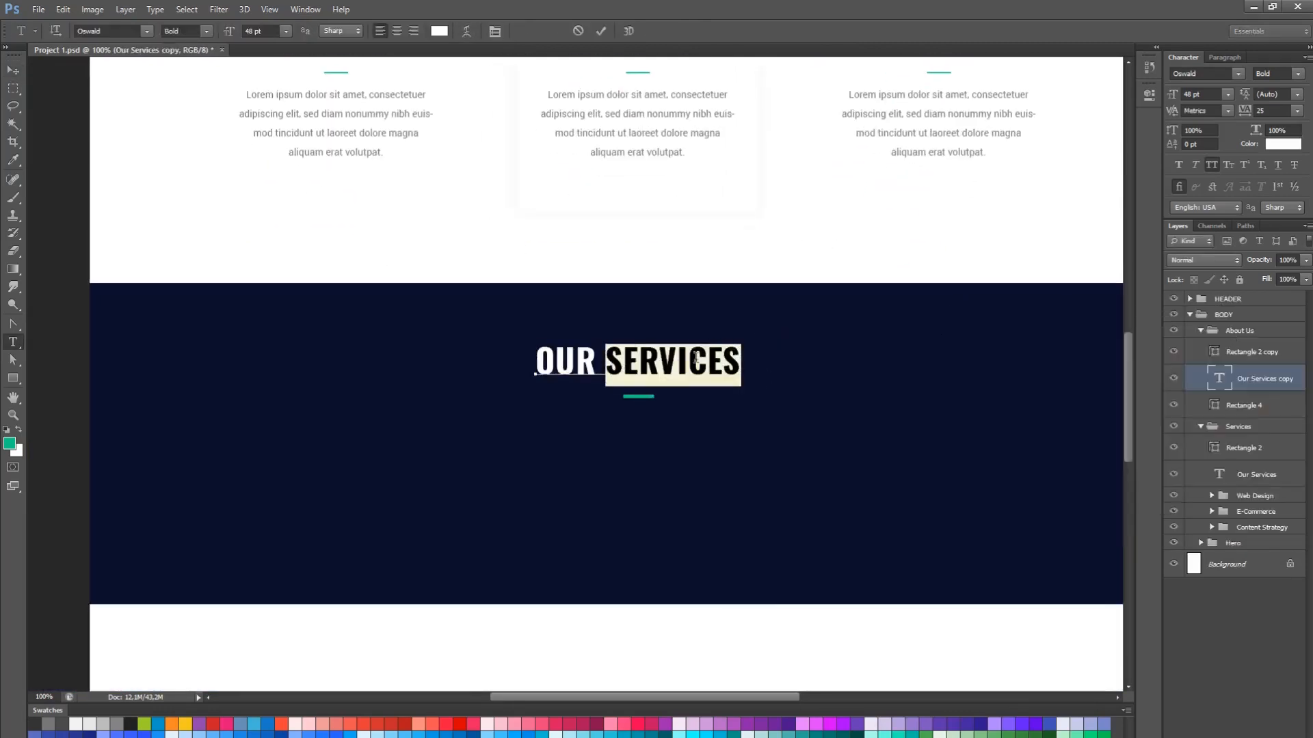
Replace the copied heading's text with "ABOUT US" and center it horizontally on the page
{"action": "type", "text": "ABOUT US"}
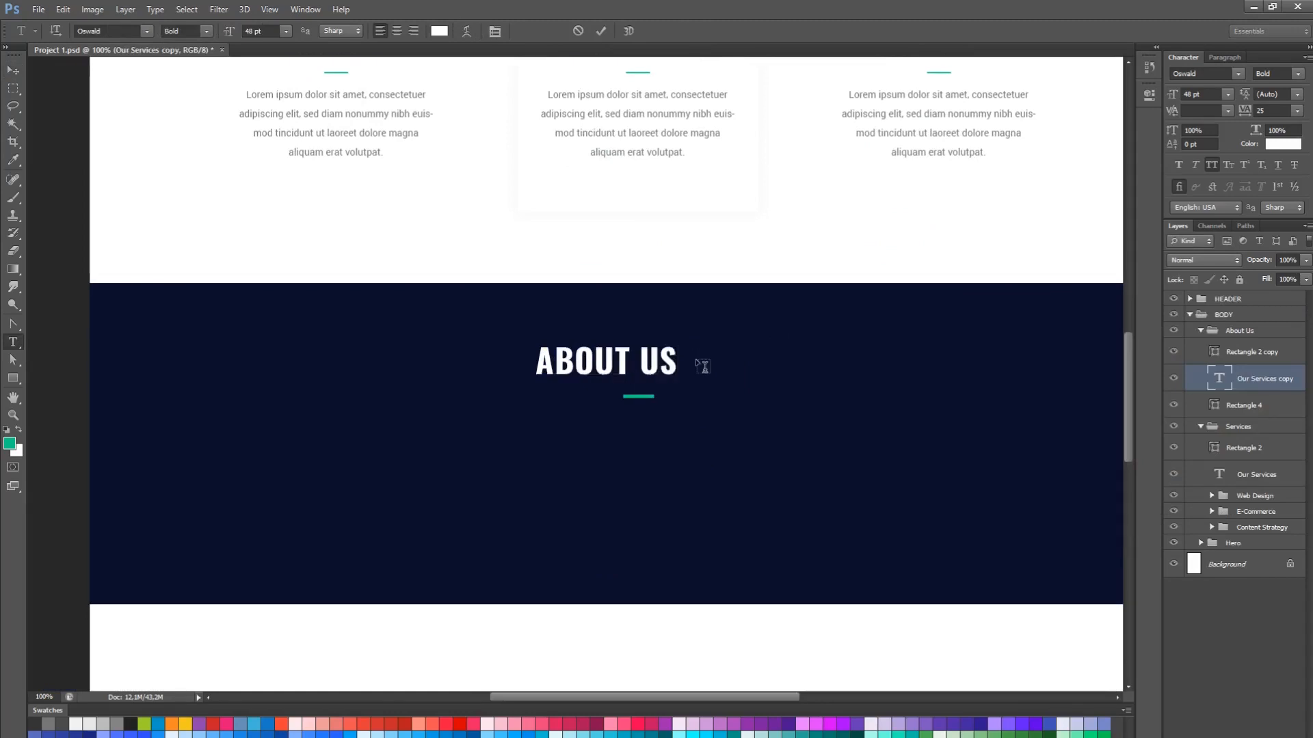
{"action": "key", "text": "ctrl+Return"}
{"action": "key", "text": "v"}
{"action": "left_click", "coordinate": [342, 31]}
Stretch the navy rectangle's bottom edge downward to make the About Us section taller
{"action": "scroll", "coordinate": [694, 422], "scroll_direction": "down", "scroll_amount": 2}
{"action": "left_click", "coordinate": [694, 422], "text": "ctrl"}
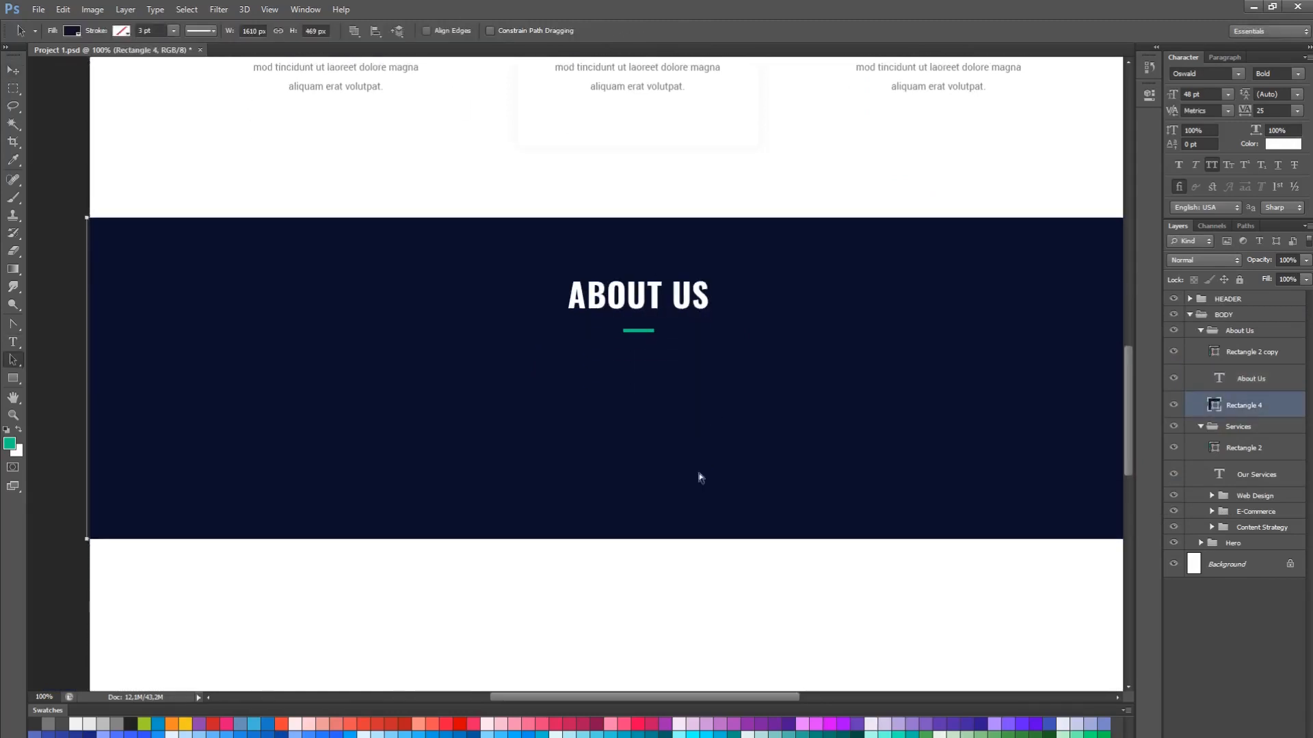
{"action": "key", "text": "ctrl+t"}
{"action": "left_click_drag", "start_coordinate": [643, 539], "coordinate": [645, 625]}
{"action": "key", "text": "Return"}
Add a centered white lorem ipsum paragraph in Roboto Regular 16 pt with 35 pt leading below the About Us heading
{"action": "scroll", "coordinate": [704, 519], "scroll_direction": "up", "scroll_amount": 5}
{"action": "key", "text": "t"}
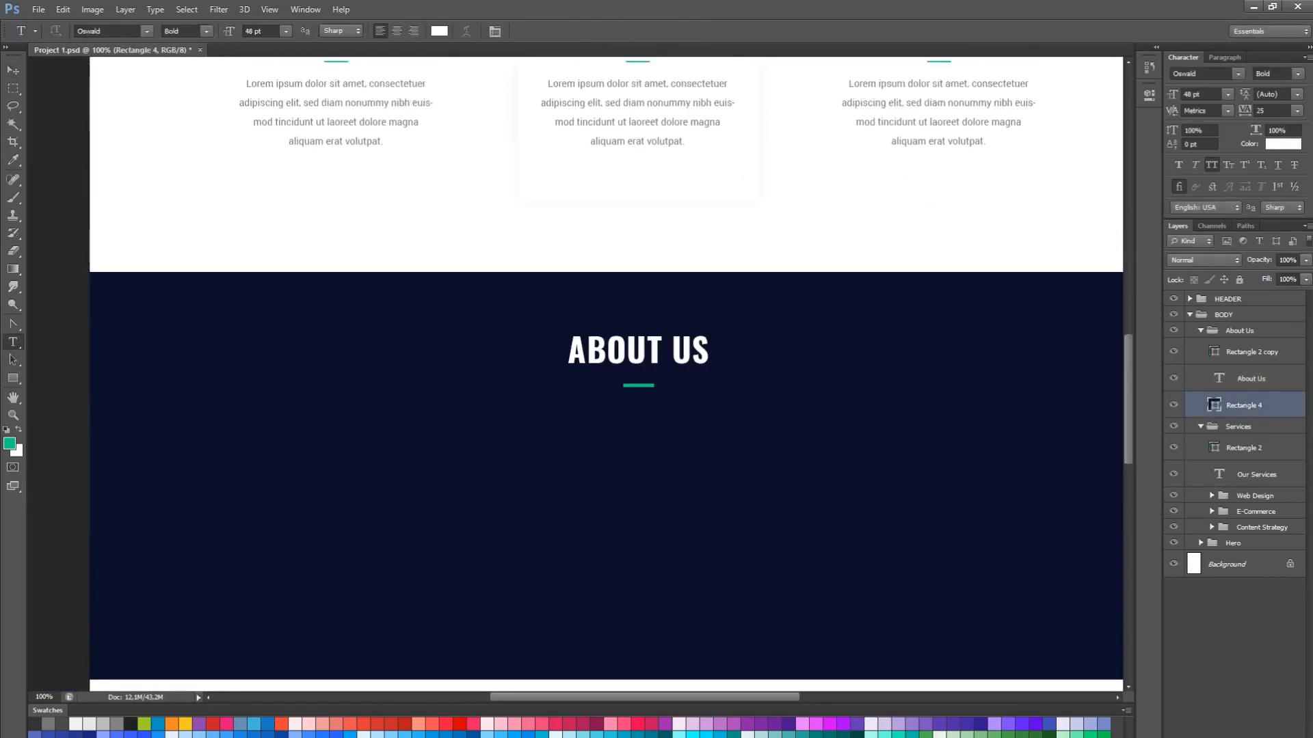
{"action": "scroll", "coordinate": [353, 415], "scroll_direction": "down", "scroll_amount": 5}
{"action": "left_click_drag", "start_coordinate": [950, 580], "coordinate": [1050, 603]}
{"action": "type", "text": "Lorem ipsum dolor sit amet, consectetuer adipiscing elit, sed diam nonummy nibh euismod tincidunt ut laoreet dolore magna aliquam erat. Ut wisi enim ad minim veniam, quis nostrud exerci tation ullamcorper suscipit lobortis nisl ut aliquip ex ea commodo consequat. Duis autem vel eum iriure dolor in hendrerit in vulputate velit esse molestie consequat, vel illum dolore eu feugiat nulla facilisis at vero eros et accumsan et iusto odio dignissim qui blandit praesent luptatum zzril delenit augue duis dolore te feugait nulla facilisi."}
Center the About Us paragraph horizontally on the page and shift it slightly down
{"action": "left_click", "coordinate": [1263, 413]}
{"action": "key", "text": "v"}
{"action": "left_click", "coordinate": [342, 31]}
{"action": "key", "text": "ctrl+d"}
{"action": "scroll", "coordinate": [724, 450], "scroll_direction": "down", "scroll_amount": 3}
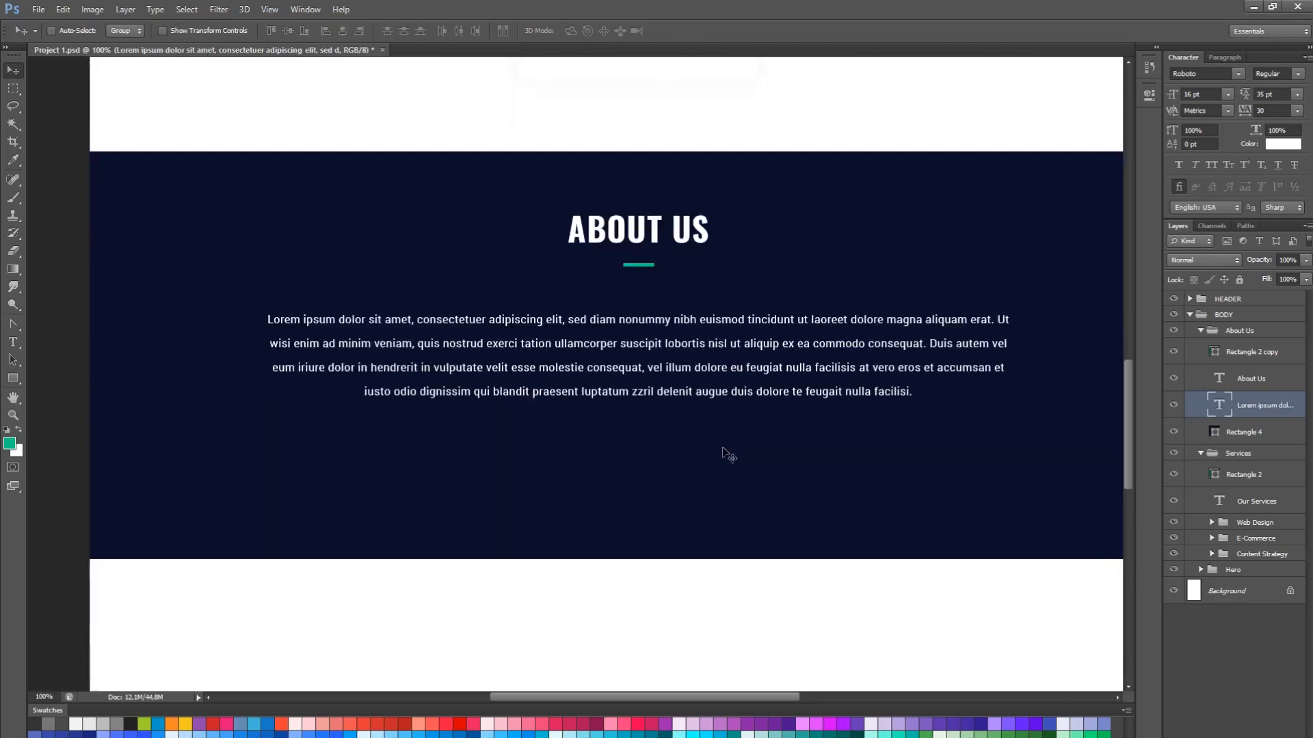
{"action": "scroll", "coordinate": [723, 450], "scroll_direction": "up", "scroll_amount": 2}
{"action": "left_click_drag", "start_coordinate": [724, 449], "coordinate": [723, 451]}
Shorten the navy rectangle from its bottom edge to a height of 503 px
{"action": "key", "text": "a"}
{"action": "left_click", "coordinate": [717, 505]}
{"action": "key", "text": "ctrl+t"}
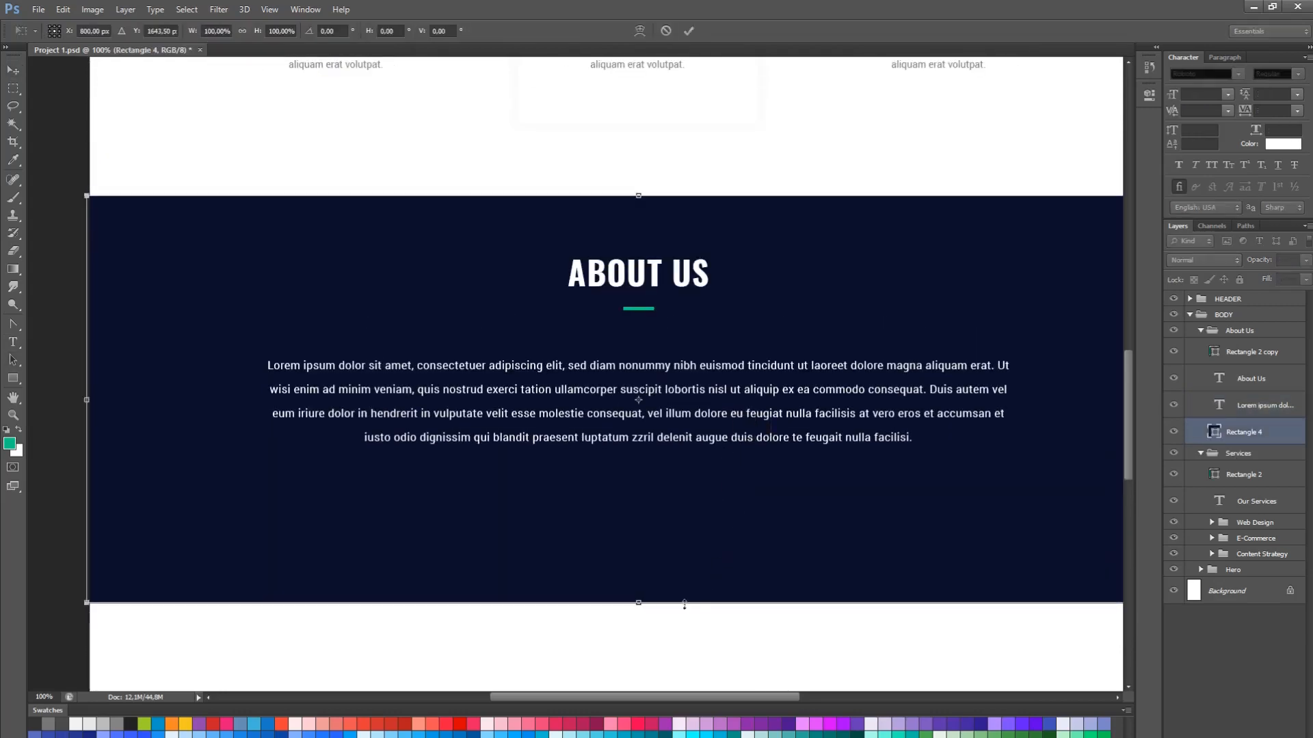
{"action": "left_click_drag", "start_coordinate": [684, 604], "coordinate": [684, 540]}
{"action": "key", "text": "Return"}
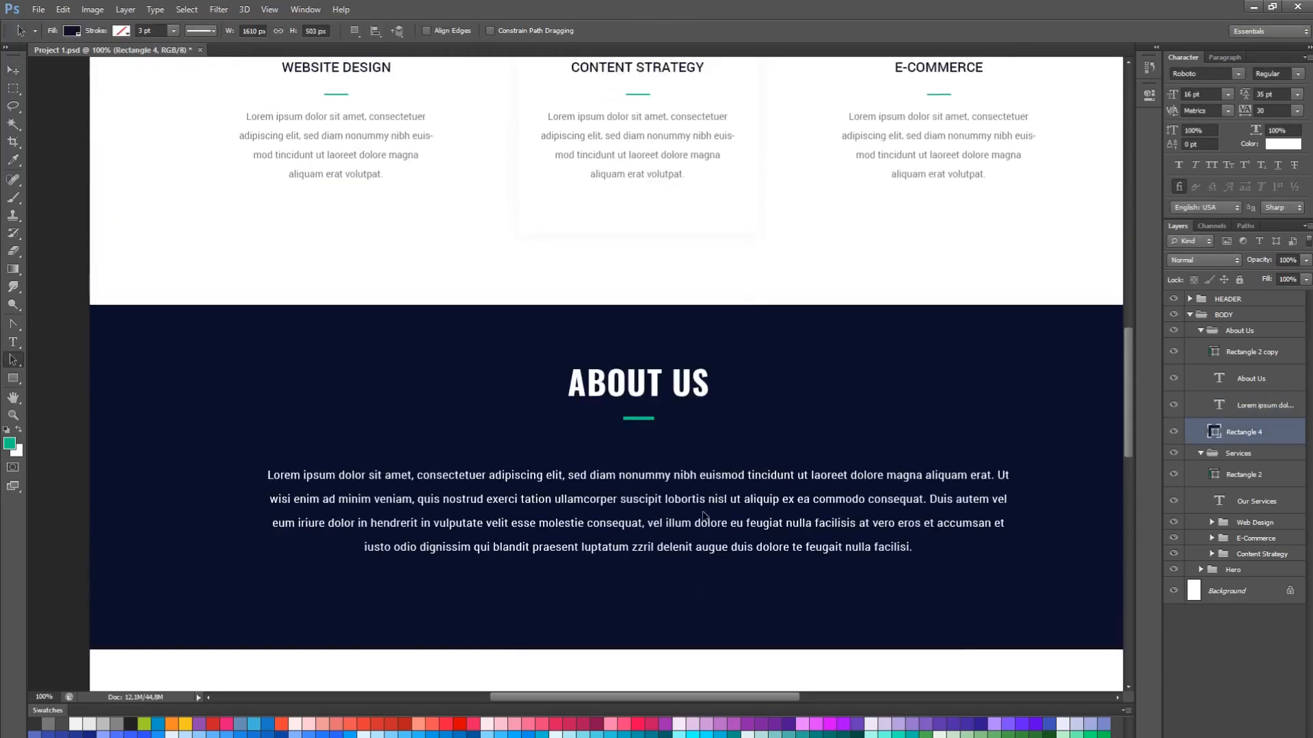
Collapse the About Us and Services groups and save the document
{"action": "left_click", "coordinate": [1200, 330]}
{"action": "key", "text": "space"}
{"action": "left_click_drag", "start_coordinate": [827, 383], "coordinate": [827, 396]}
{"action": "left_click_drag", "start_coordinate": [791, 349], "coordinate": [777, 262]}
{"action": "key", "text": "ctrl+s"}
{"action": "scroll", "coordinate": [766, 303], "scroll_direction": "down", "scroll_amount": 3}
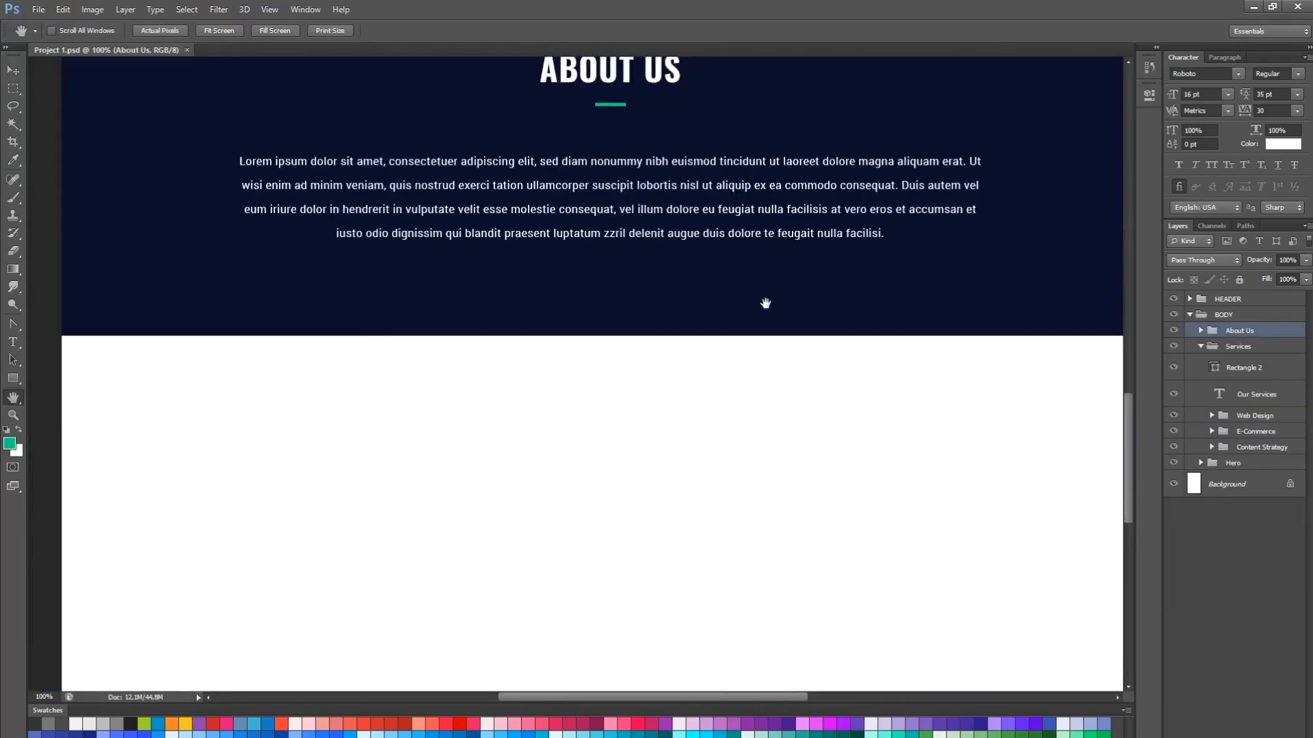
{"action": "left_click", "coordinate": [1200, 346]}
Add a new group named Recent Work above the About Us group
{"action": "scroll", "coordinate": [779, 339], "scroll_direction": "down", "scroll_amount": 2}
{"action": "scroll", "coordinate": [779, 340], "scroll_direction": "up", "scroll_amount": 1}
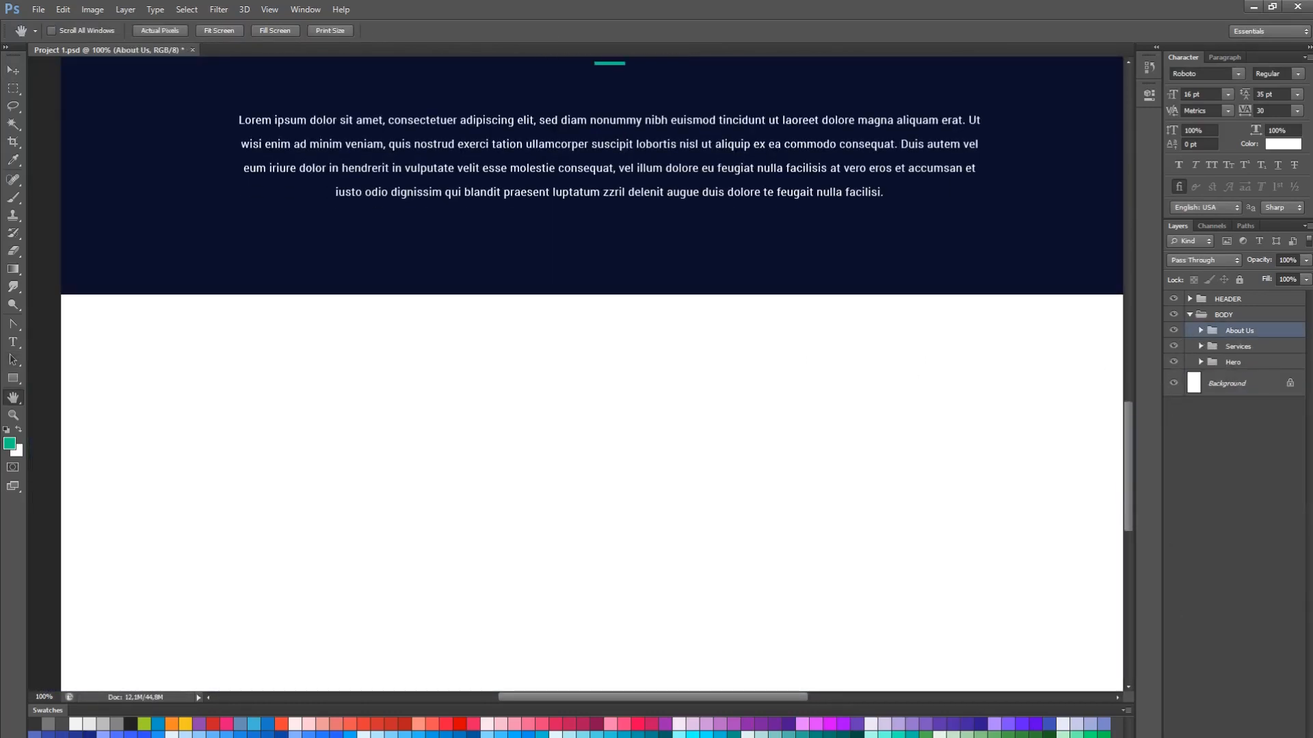
{"action": "left_click", "coordinate": [1253, 737]}
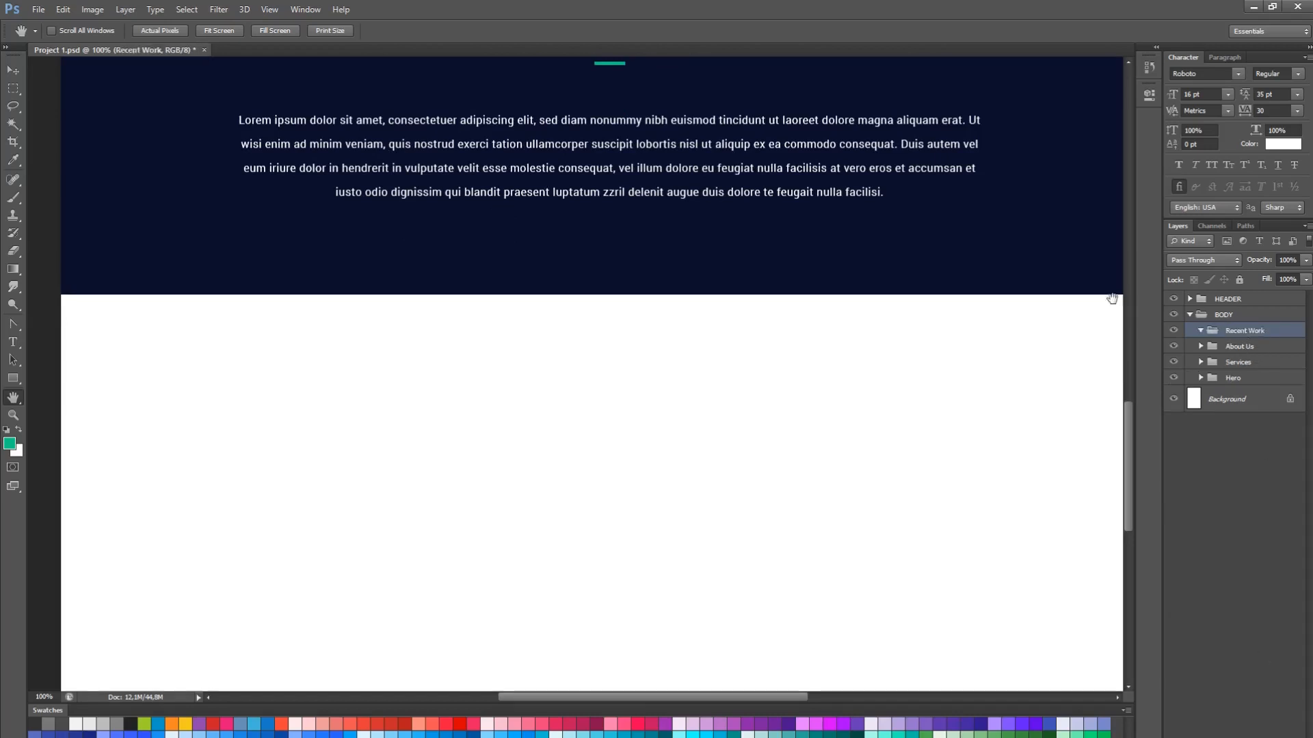
Duplicate the Our Services heading and its underline into the Recent Work group and collapse the open groups
{"action": "left_click_drag", "start_coordinate": [740, 311], "coordinate": [753, 506]}
{"action": "scroll", "coordinate": [712, 328], "scroll_direction": "down", "scroll_amount": 5}
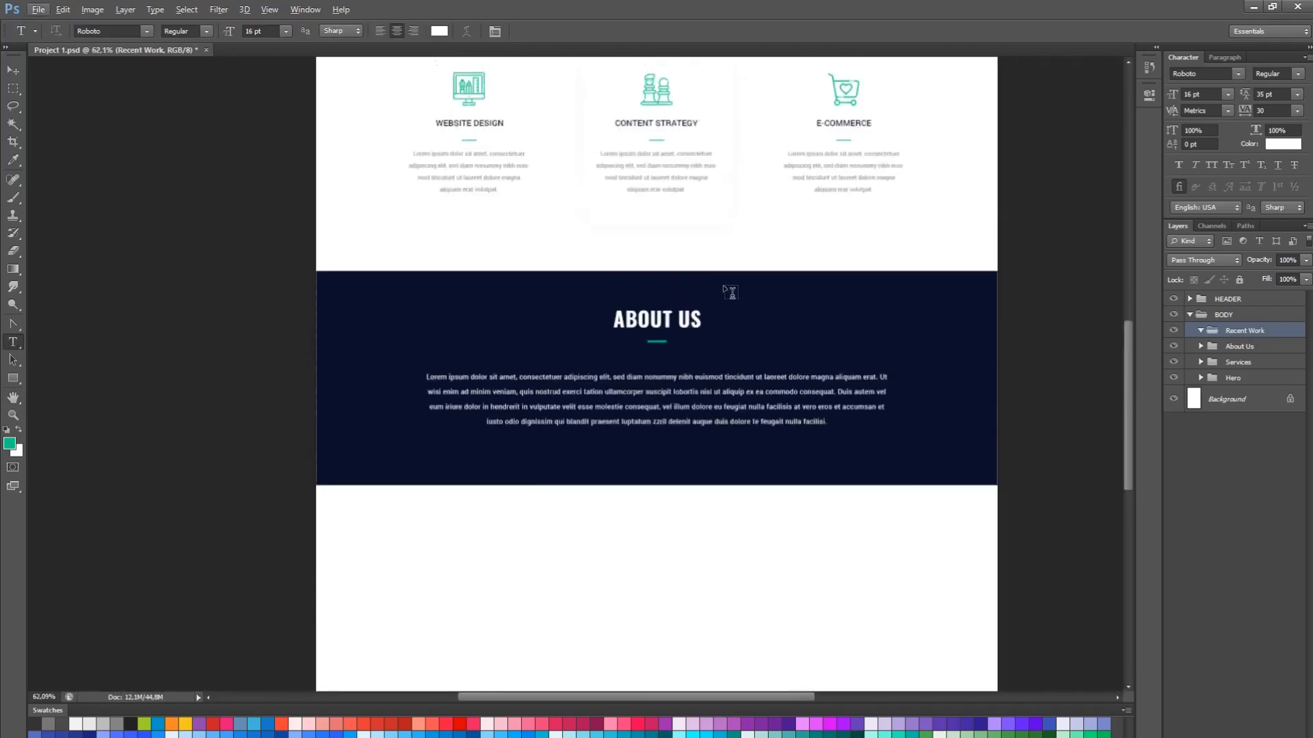
{"action": "left_click_drag", "start_coordinate": [729, 294], "coordinate": [721, 435]}
{"action": "left_click", "coordinate": [673, 146]}
{"action": "left_click", "coordinate": [1242, 384], "text": "shift"}
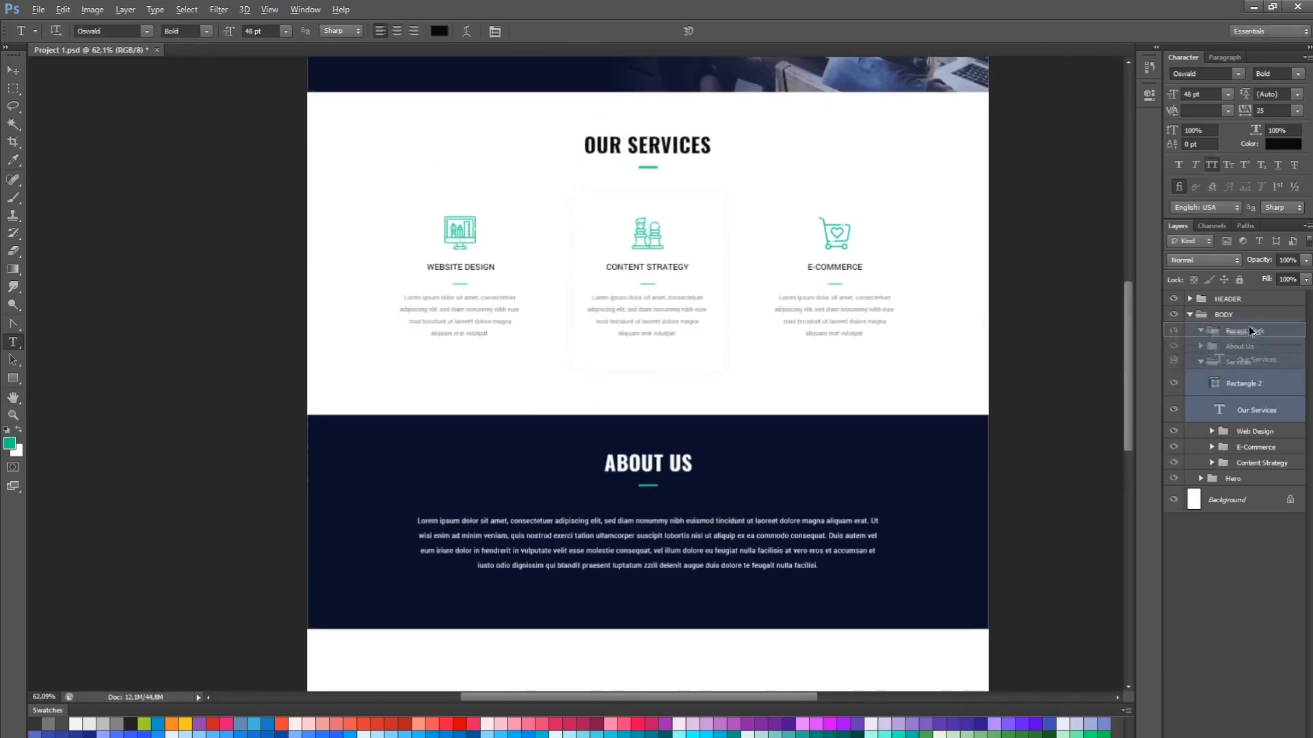
{"action": "left_click_drag", "start_coordinate": [1251, 332], "coordinate": [1248, 333]}
{"action": "left_click", "coordinate": [1201, 330]}
{"action": "key", "text": "v"}
{"action": "left_click", "coordinate": [1201, 363]}
Move the Recent Work group down to the white area below the navy About Us section
{"action": "scroll", "coordinate": [753, 213], "scroll_direction": "down", "scroll_amount": 4}
{"action": "left_click_drag", "start_coordinate": [750, 213], "coordinate": [736, 533]}
{"action": "left_click_drag", "start_coordinate": [759, 259], "coordinate": [768, 471]}
{"action": "scroll", "coordinate": [768, 472], "scroll_direction": "down", "scroll_amount": 7}
{"action": "key", "text": "ctrl+1"}
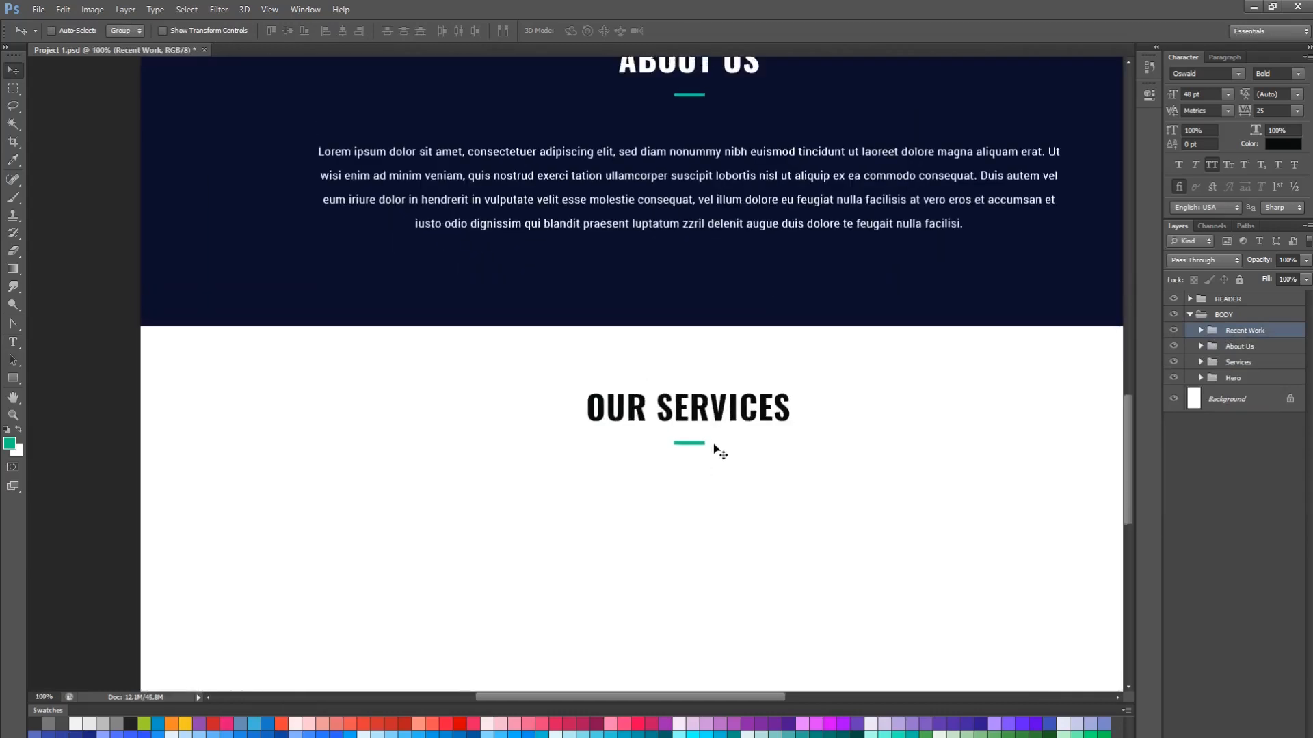
Replace the duplicated heading's text with "RECENT WORK" and center it horizontally on the page
{"action": "scroll", "coordinate": [715, 449], "scroll_direction": "up", "scroll_amount": 1}
{"action": "double_click", "coordinate": [633, 424]}
{"action": "type", "text": "RECENT WORK"}
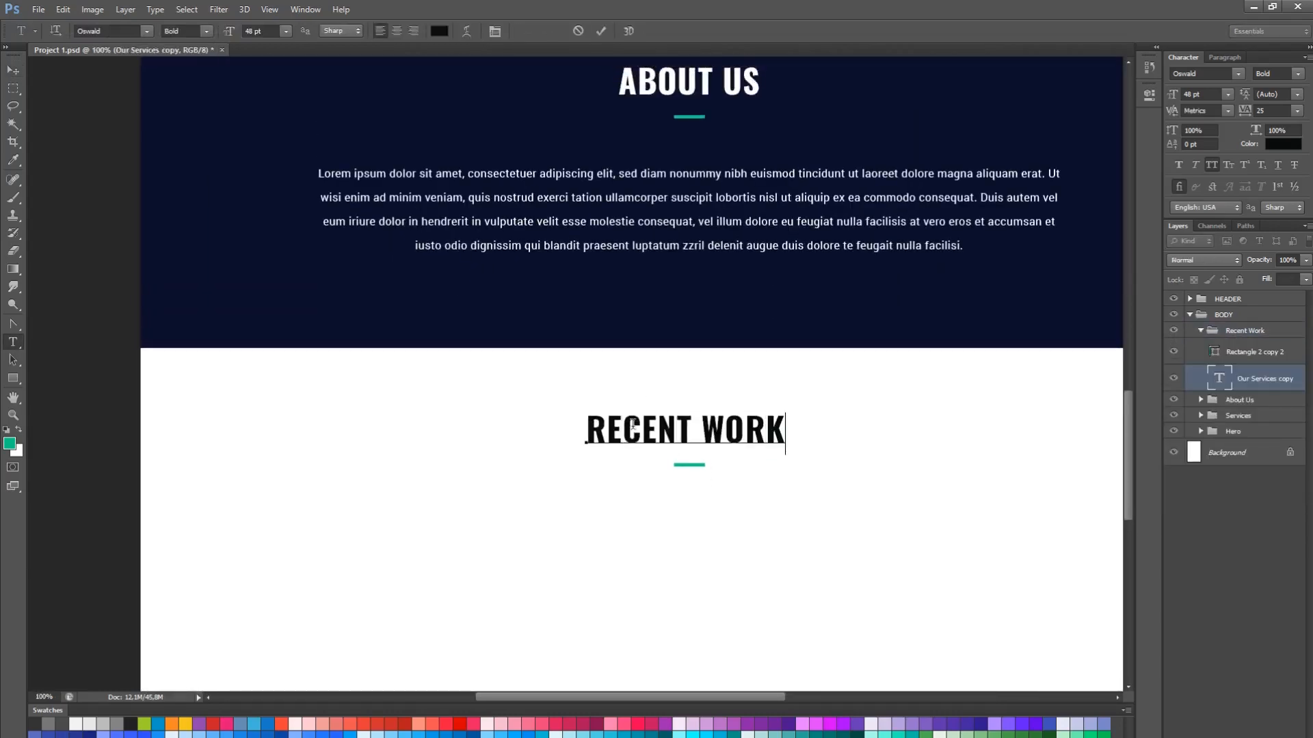
{"action": "key", "text": "ctrl+Return"}
{"action": "key", "text": "v"}
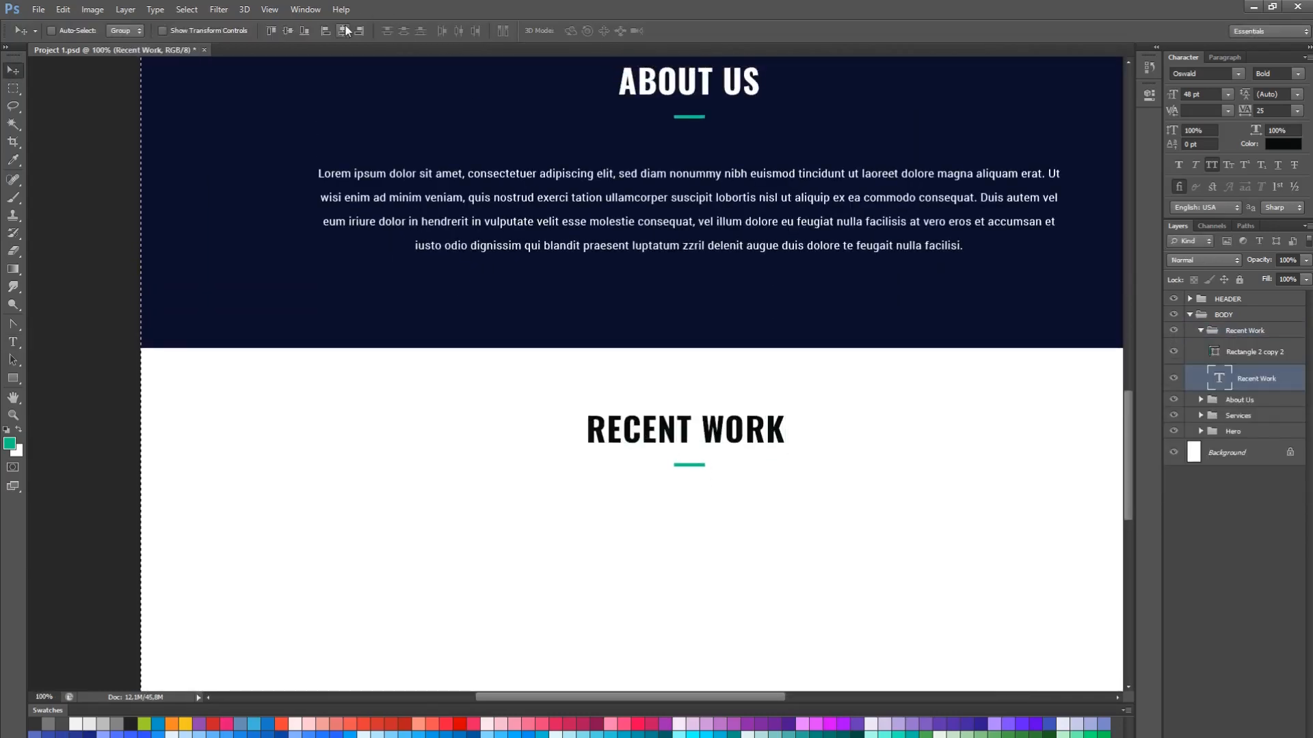
{"action": "left_click", "coordinate": [346, 30]}
{"action": "key", "text": "ctrl+d"}
Create a green rectangle 370 px wide in the Recent Work group
{"action": "left_click_drag", "start_coordinate": [691, 504], "coordinate": [648, 286]}
{"action": "left_click", "coordinate": [13, 360]}
{"action": "left_click", "coordinate": [13, 378]}
{"action": "left_click", "coordinate": [711, 287]}
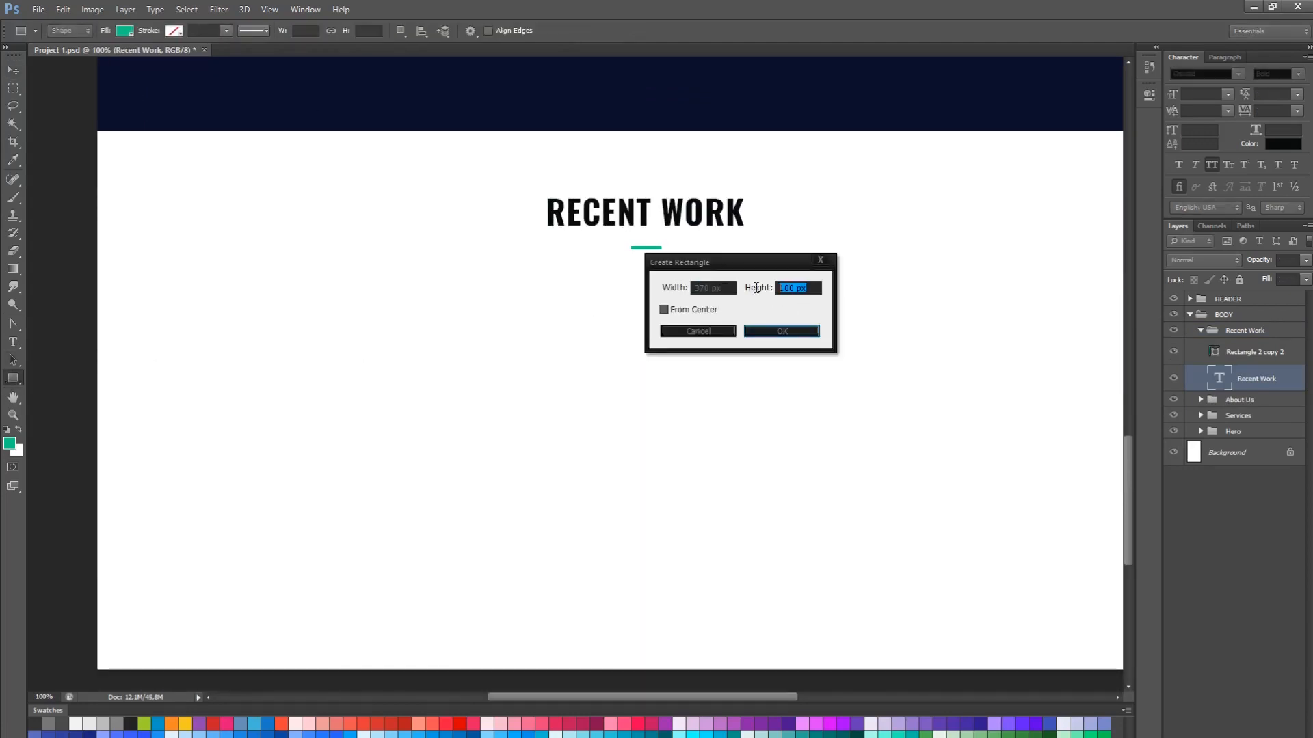
{"action": "left_click", "coordinate": [781, 331]}
Move the green rectangle below the Recent Work heading and center it horizontally on the page
{"action": "key", "text": "v"}
{"action": "left_click_drag", "start_coordinate": [592, 414], "coordinate": [794, 396]}
{"action": "key", "text": "ctrl+a"}
{"action": "left_click", "coordinate": [342, 31]}
{"action": "key", "text": "ctrl+d"}
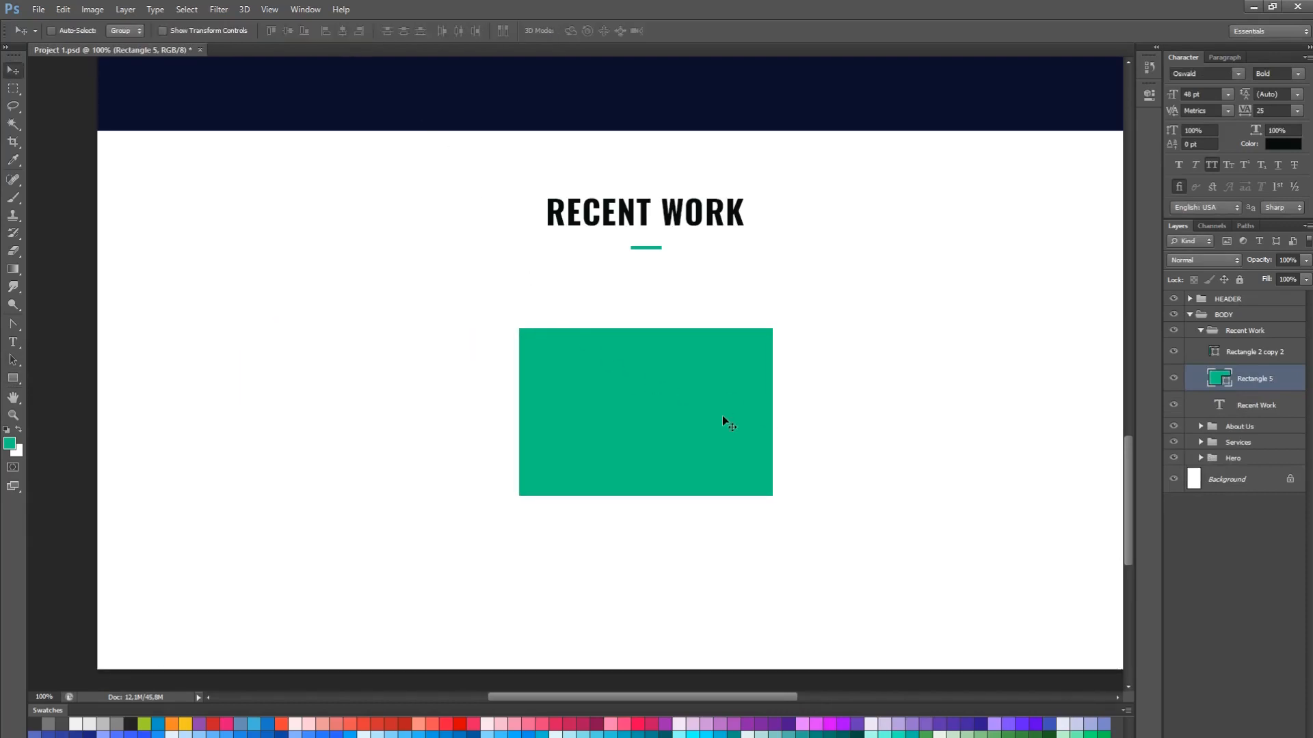
Show the guides and place a copy of the rectangle on each side of it, aligned to the left and right guides
{"action": "left_click_drag", "start_coordinate": [722, 416], "coordinate": [957, 458]}
{"action": "key", "text": "ctrl+semicolon"}
{"action": "key", "text": "Right"}
{"action": "key", "text": "Right"}
{"action": "key", "text": "Right"}
{"action": "key", "text": "Right"}
{"action": "key", "text": "Right"}
{"action": "key", "text": "Right"}
Move all three green rectangles up 50 px toward the Recent Work heading
{"action": "left_click", "coordinate": [1229, 439], "text": "shift"}
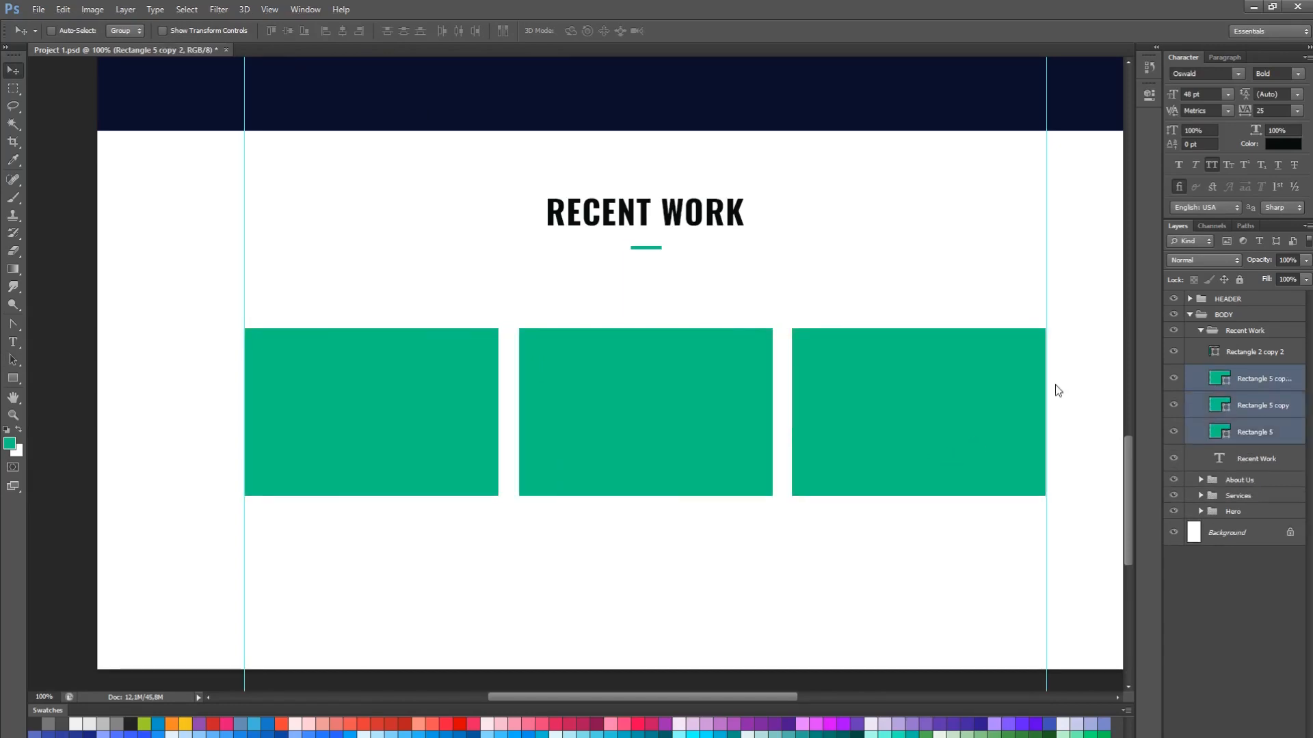
{"action": "key", "text": "shift+Up"}
{"action": "key", "text": "shift+Up"}
{"action": "key", "text": "shift+Up"}
{"action": "key", "text": "shift+Up"}
{"action": "key", "text": "shift+Up"}
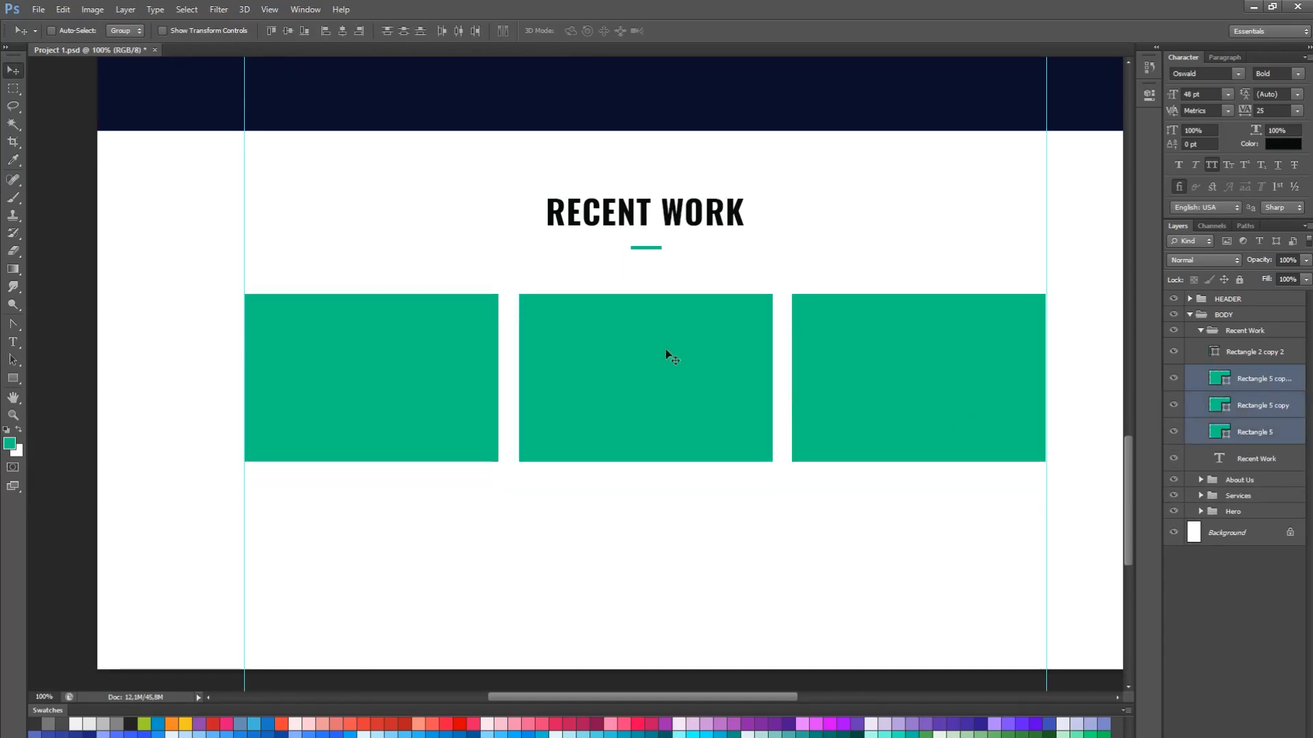
Place the plant and laptop image above the left green rectangle's layer and clip it to that rectangle
{"action": "key", "text": "a"}
{"action": "left_click", "coordinate": [429, 394]}
{"action": "key", "text": "alt+bracketright"}
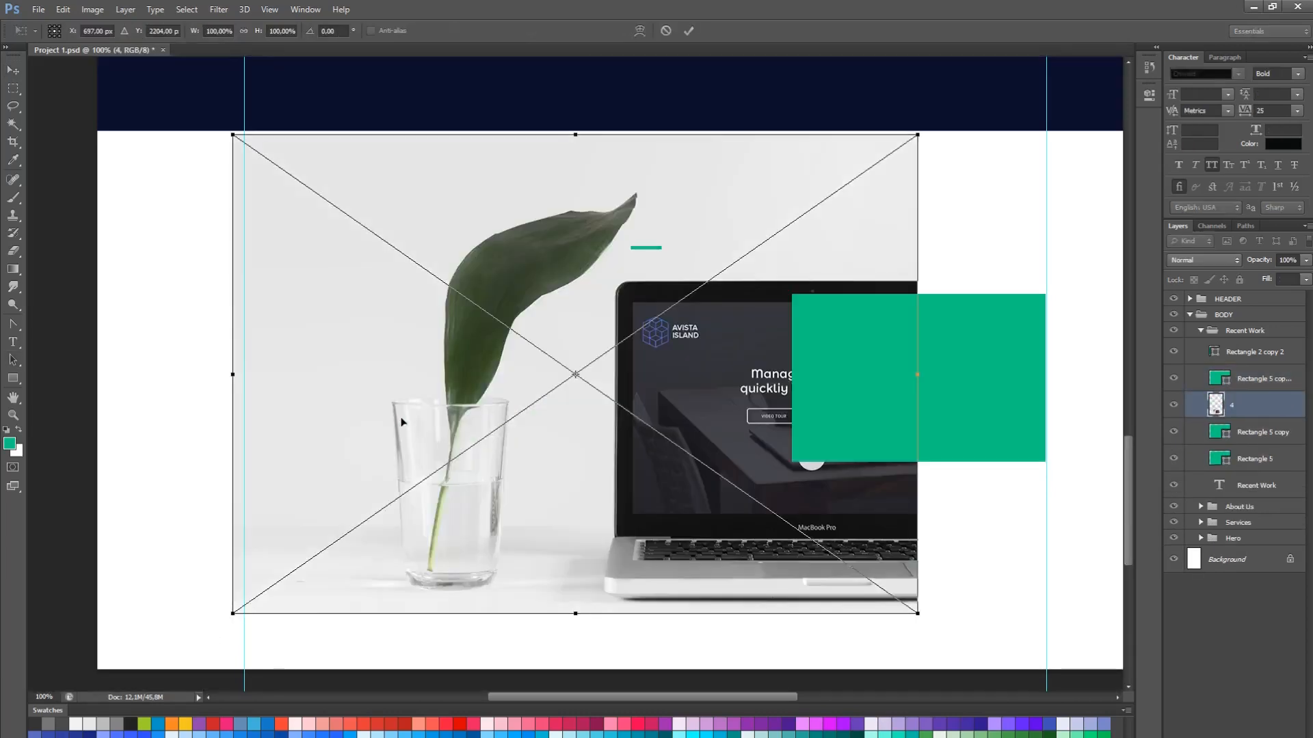
{"action": "key", "text": "Return"}
{"action": "right_click", "coordinate": [1249, 402]}
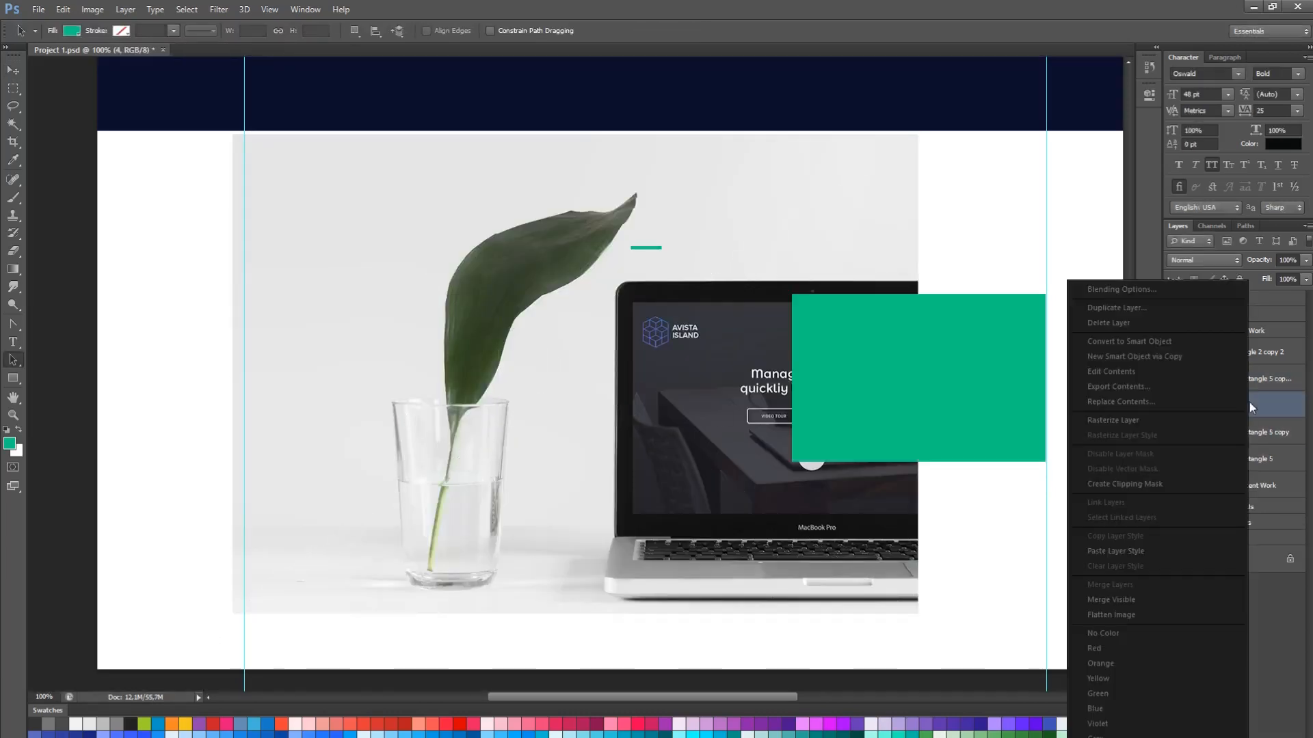
{"action": "left_click", "coordinate": [1155, 478]}
Scale the plant and laptop image down so it fits the left Recent Work rectangle
{"action": "key", "text": "v"}
{"action": "key", "text": "ctrl+t"}
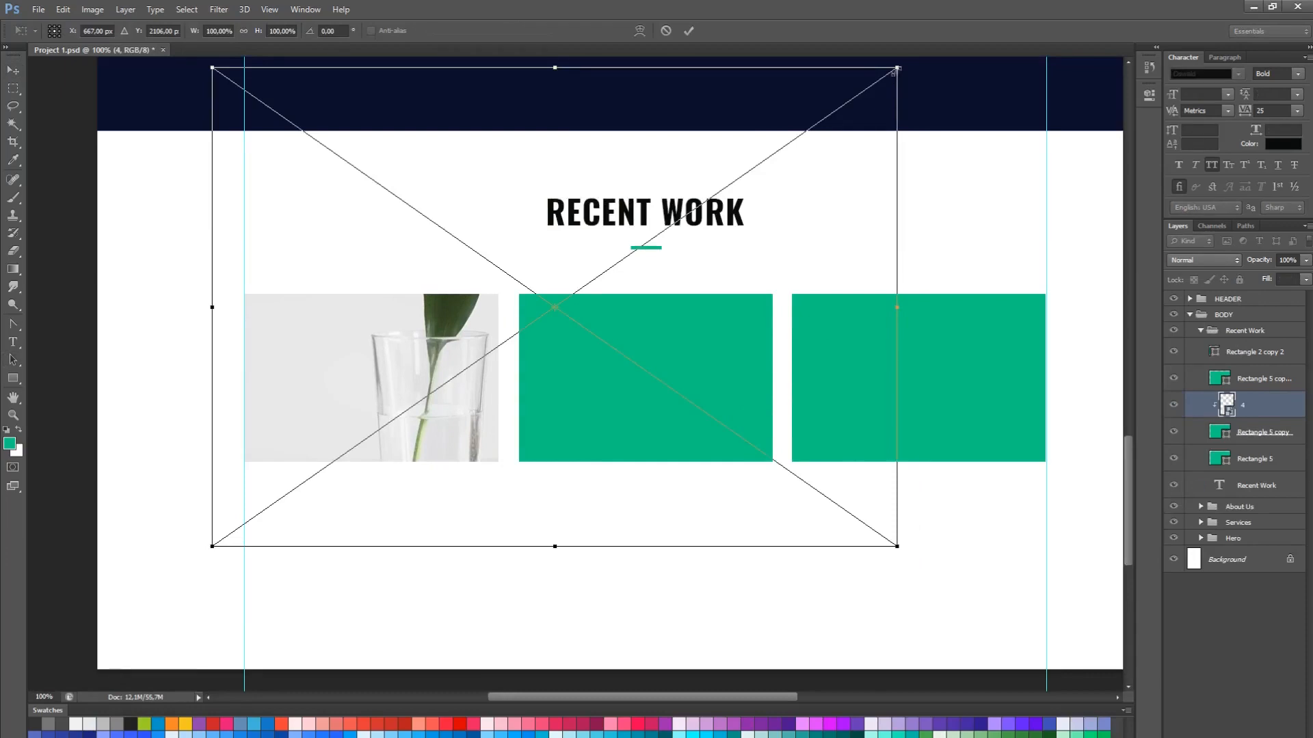
{"action": "left_click_drag", "start_coordinate": [900, 66], "coordinate": [577, 291]}
{"action": "left_click_drag", "start_coordinate": [591, 543], "coordinate": [522, 483]}
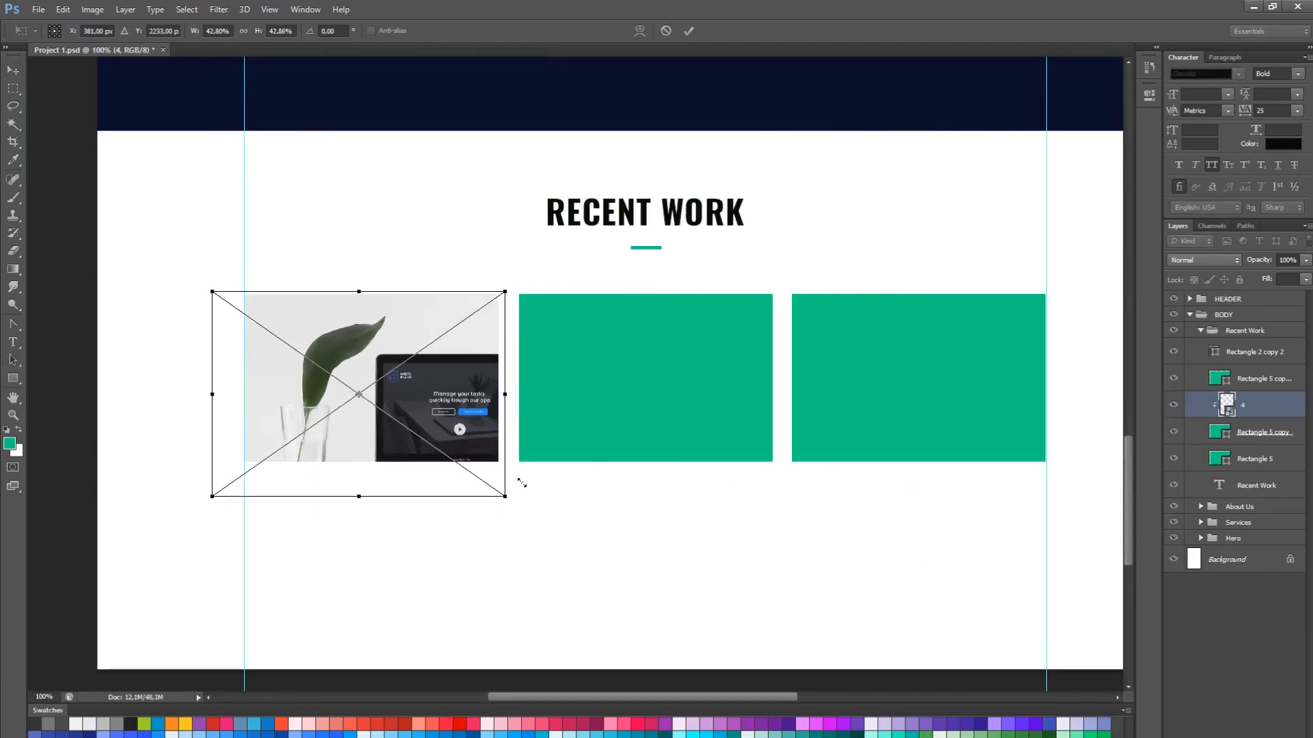
{"action": "left_click_drag", "start_coordinate": [208, 501], "coordinate": [234, 478]}
{"action": "key", "text": "Return"}
Place the blue laptop mockup image above the middle rectangle's layer and clip it to that rectangle
{"action": "key", "text": "a"}
{"action": "left_click", "coordinate": [704, 379]}
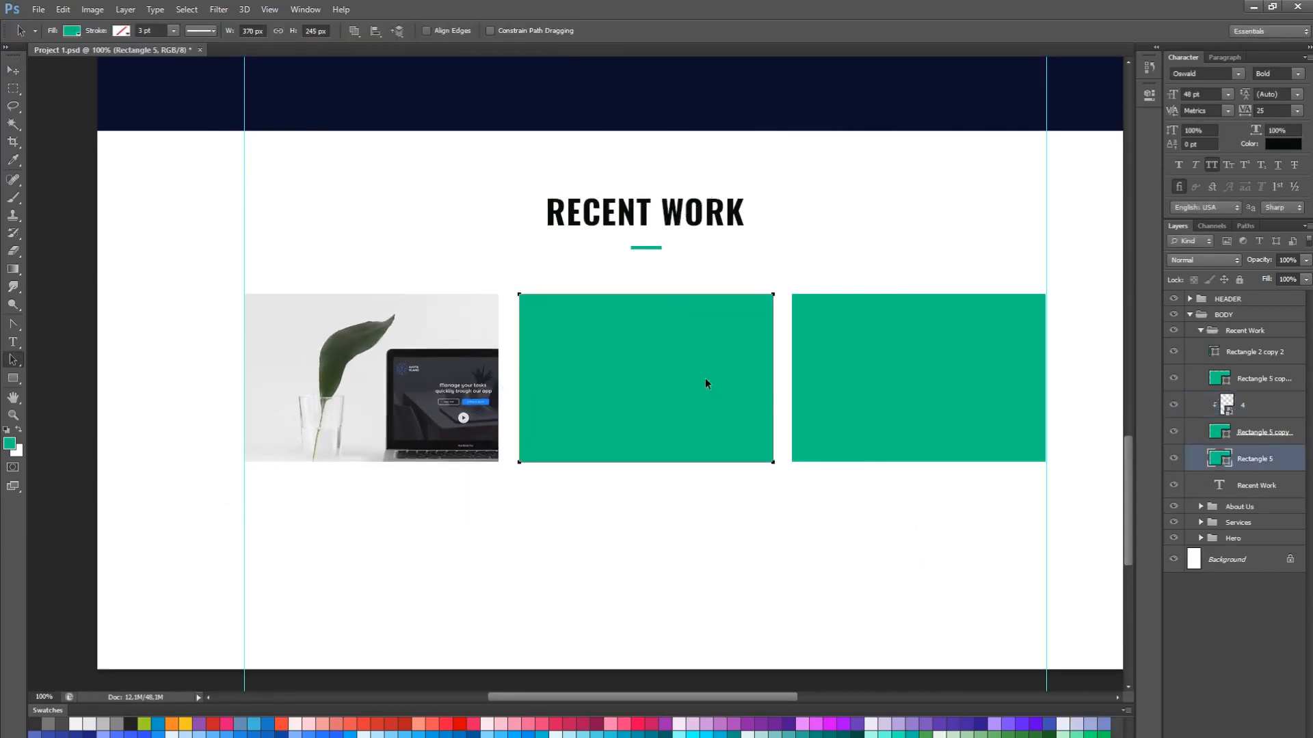
{"action": "left_click_drag", "start_coordinate": [640, 413], "coordinate": [642, 414]}
{"action": "key", "text": "Return"}
{"action": "left_click", "coordinate": [1243, 437]}
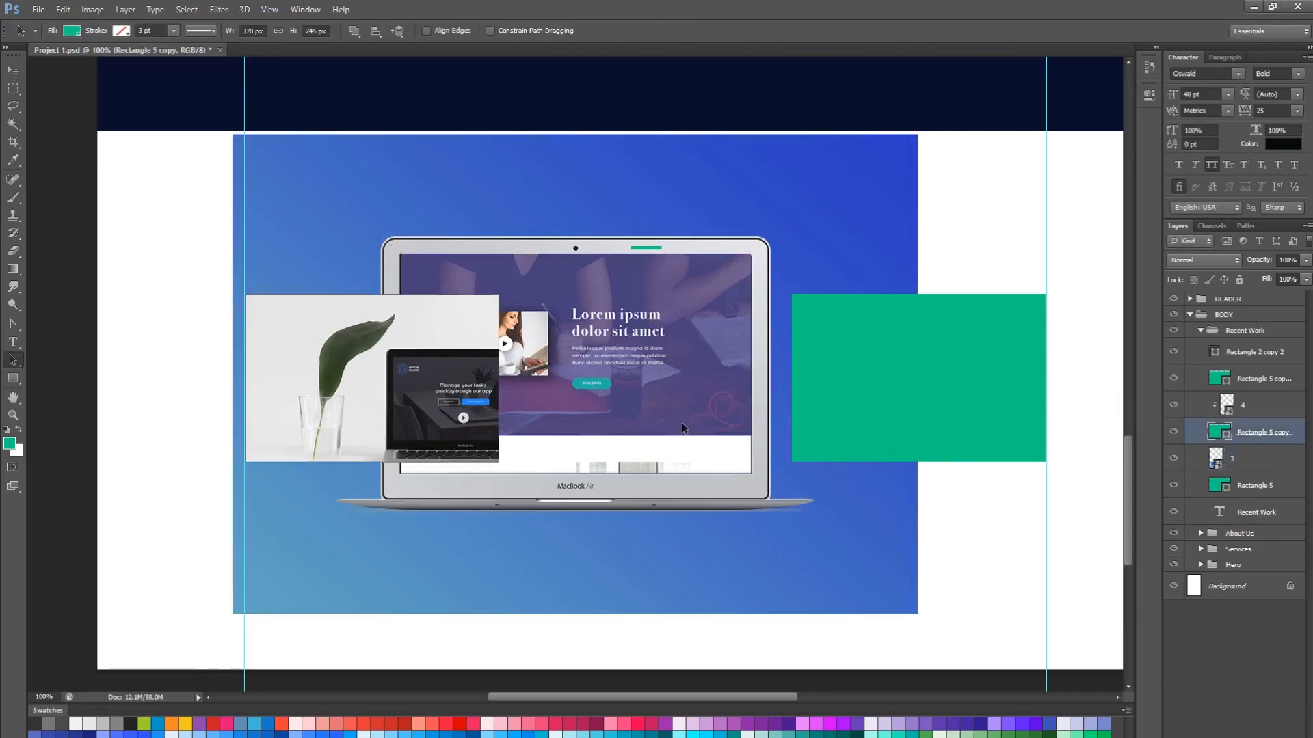
{"action": "left_click", "coordinate": [665, 406]}
{"action": "left_click", "coordinate": [1230, 458]}
{"action": "right_click", "coordinate": [1230, 459]}
{"action": "left_click", "coordinate": [1211, 482]}
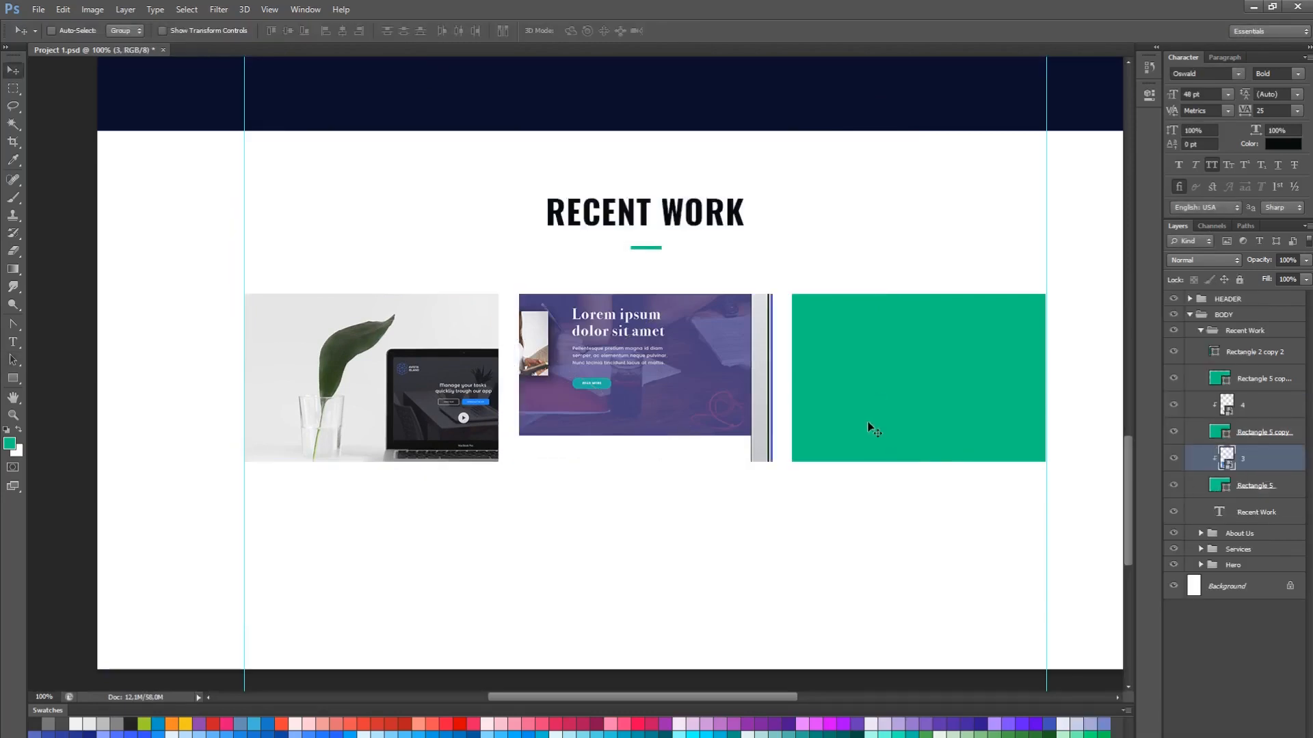
Scale the blue laptop image down, position it so it fills the middle rectangle, and nudge it up 2 px
{"action": "key", "text": "ctrl+t"}
{"action": "left_click_drag", "start_coordinate": [914, 139], "coordinate": [782, 227]}
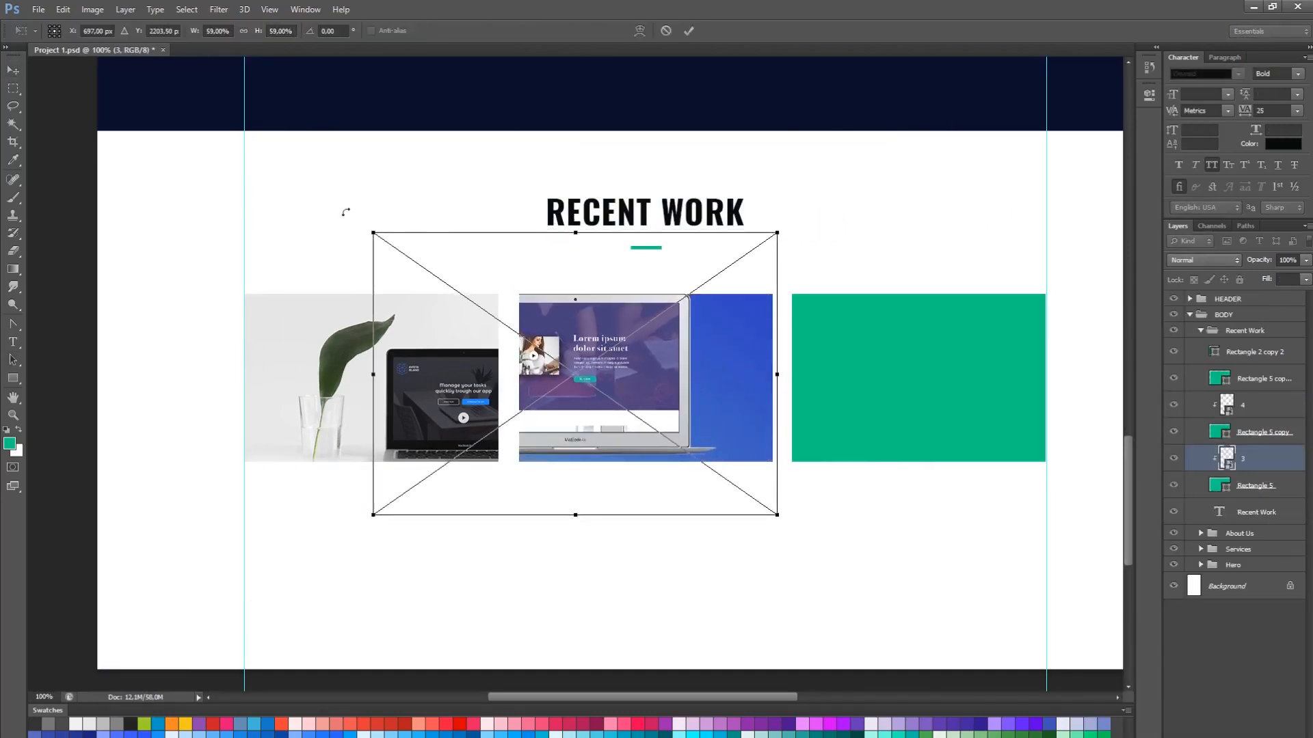
{"action": "left_click_drag", "start_coordinate": [373, 227], "coordinate": [495, 301]}
{"action": "key", "text": "Return"}
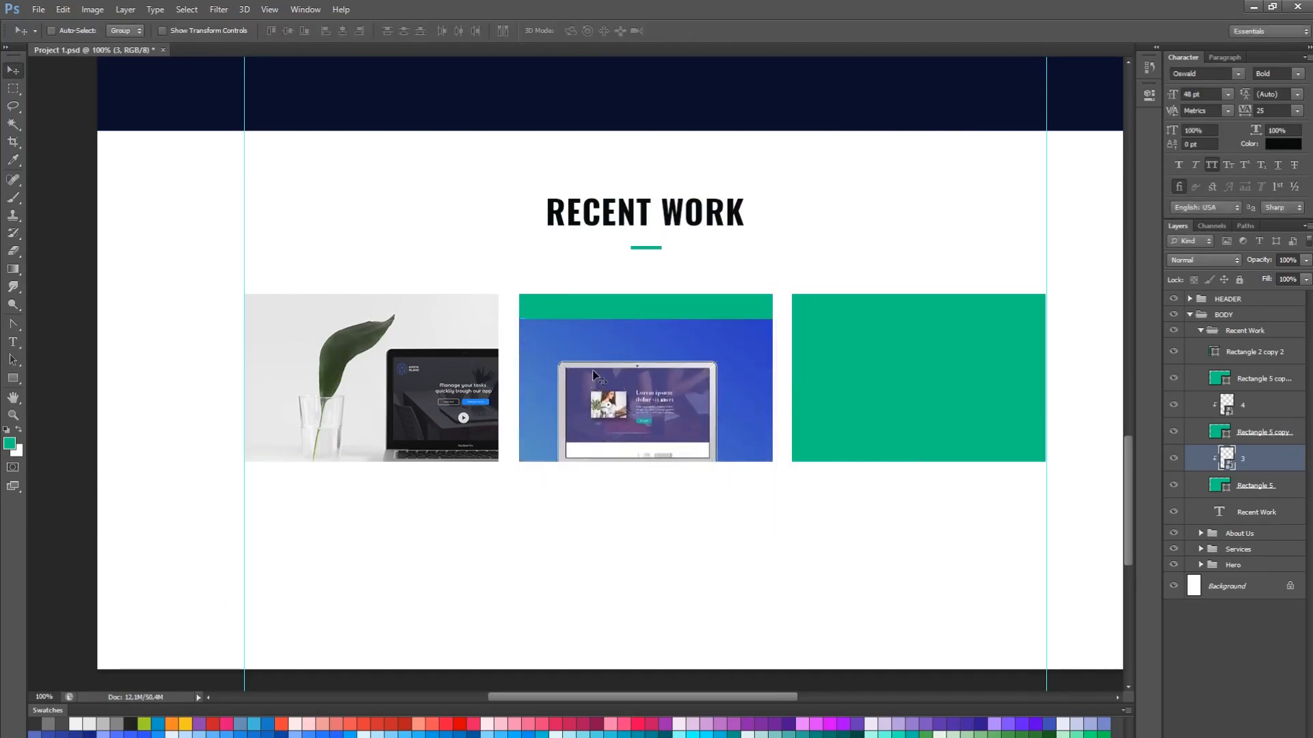
{"action": "left_click_drag", "start_coordinate": [659, 434], "coordinate": [669, 402]}
{"action": "left_click", "coordinate": [343, 32]}
{"action": "key", "text": "ctrl+d"}
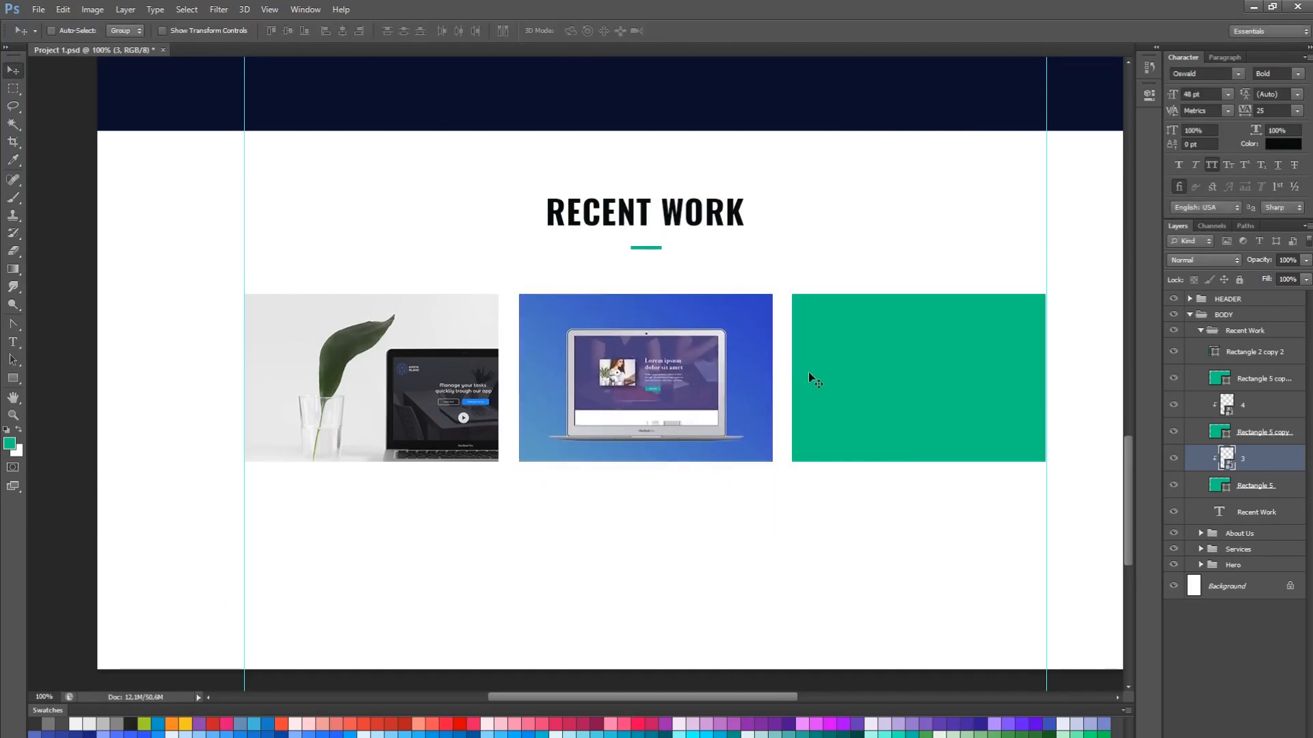
{"action": "scroll", "coordinate": [808, 372], "scroll_direction": "up", "scroll_amount": 1}
{"action": "key", "text": "Up"}
{"action": "key", "text": "Up"}
Place the hand-held phone image above the right green rectangle's layer and clip it to that rectangle
{"action": "key", "text": "a"}
{"action": "left_click", "coordinate": [814, 372]}
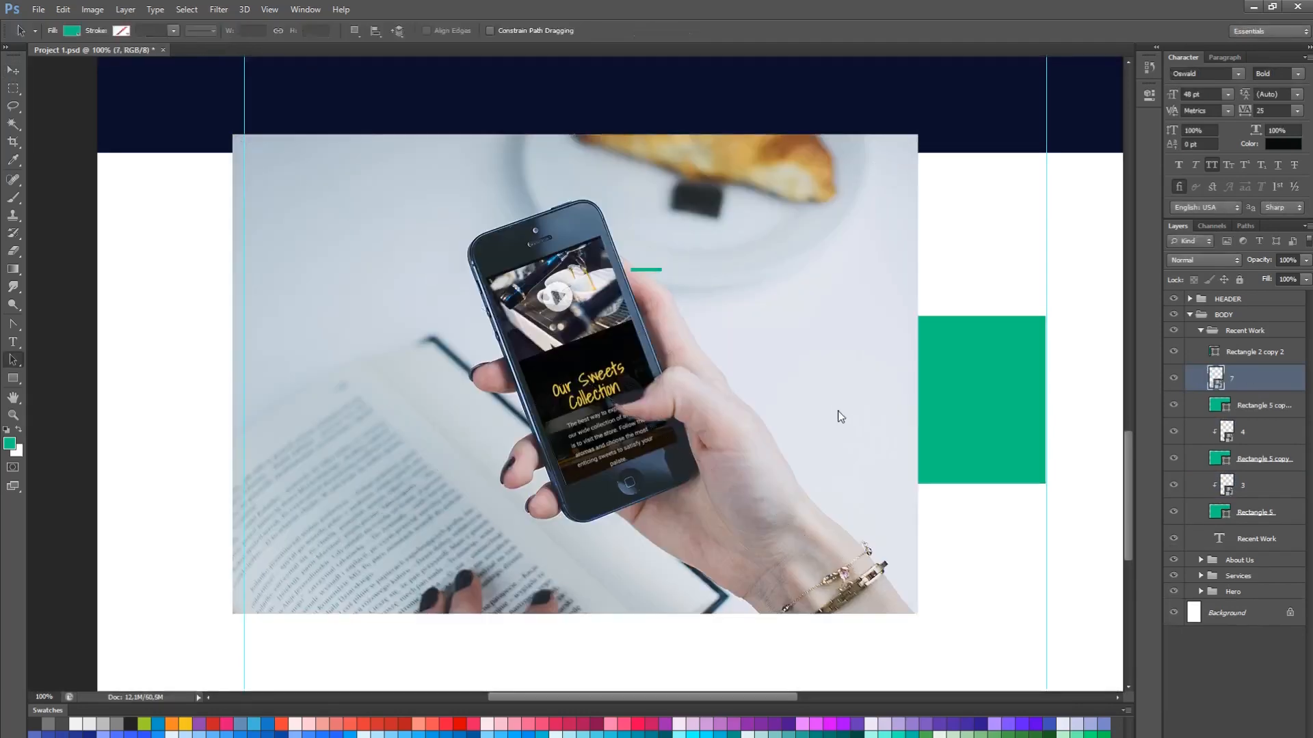
{"action": "left_click_drag", "start_coordinate": [838, 413], "coordinate": [993, 413]}
{"action": "key", "text": "Return"}
{"action": "right_click", "coordinate": [1259, 378]}
{"action": "left_click", "coordinate": [1197, 483]}
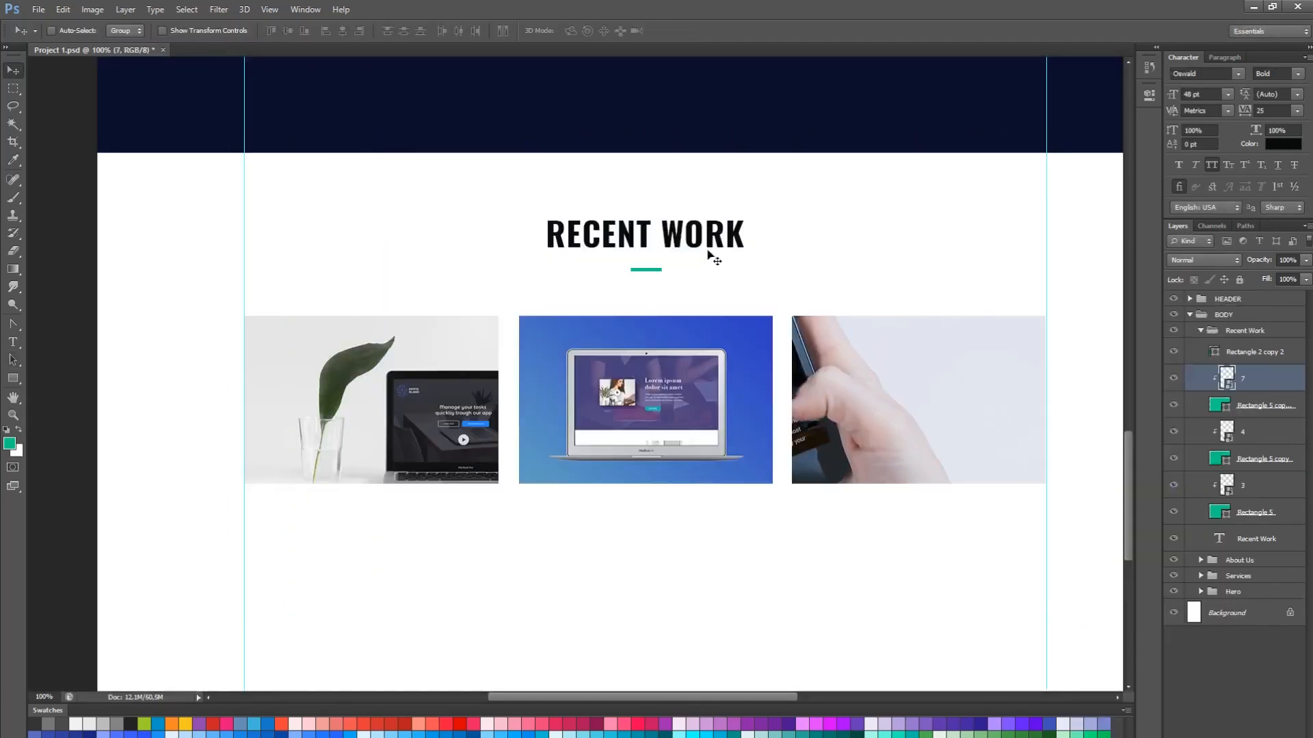
Scale the phone image down and move it up so it fills the right rectangle
{"action": "key", "text": "ctrl+t"}
{"action": "left_click_drag", "start_coordinate": [385, 135], "coordinate": [791, 395]}
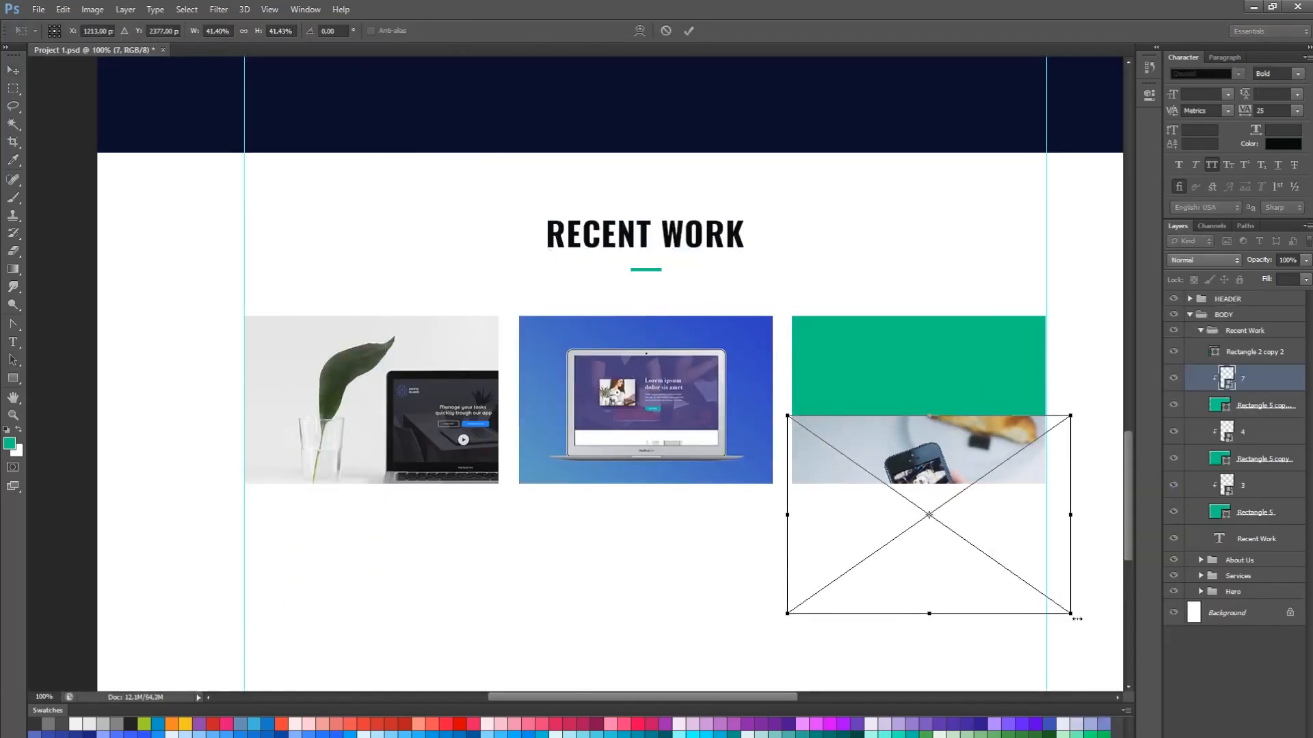
{"action": "left_click_drag", "start_coordinate": [1077, 619], "coordinate": [1065, 609]}
{"action": "key", "text": "Return"}
{"action": "left_click_drag", "start_coordinate": [995, 543], "coordinate": [985, 441]}
{"action": "scroll", "coordinate": [984, 442], "scroll_direction": "up", "scroll_amount": 1}
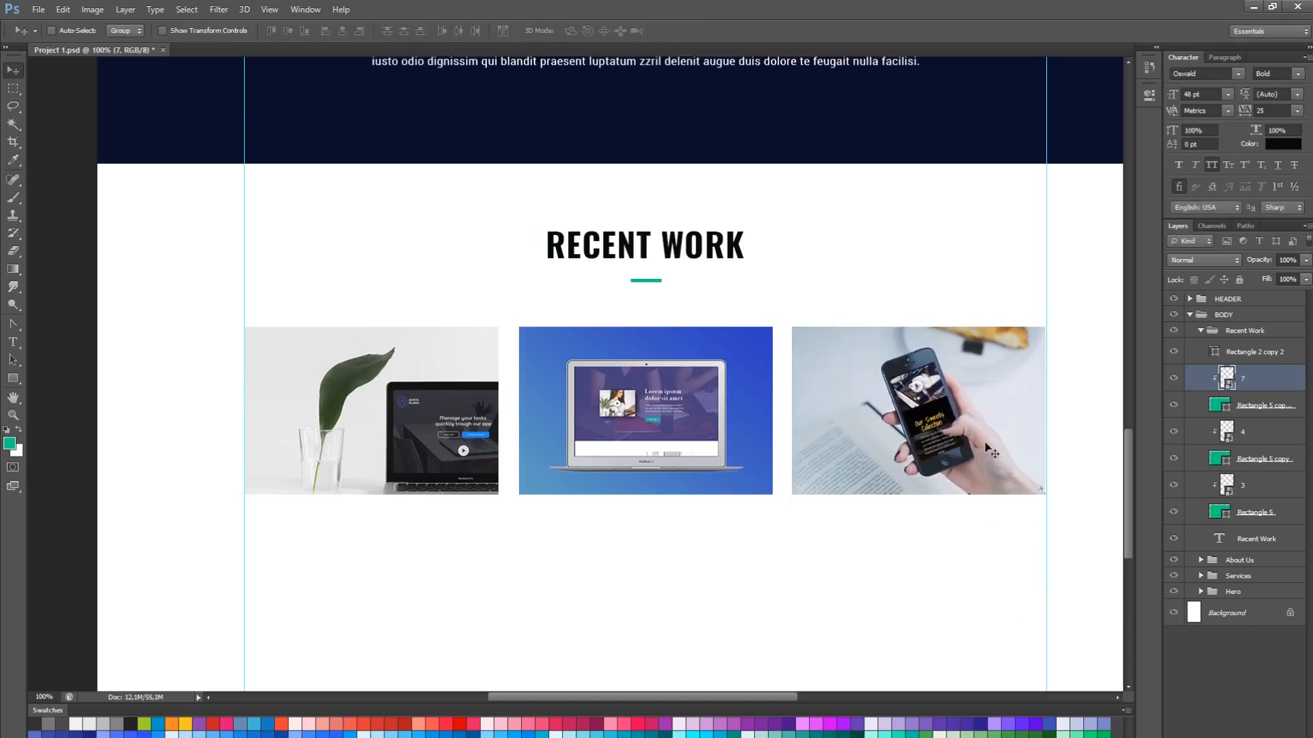
Collapse the Recent Work layer group and save the document
{"action": "left_click", "coordinate": [1200, 331]}
{"action": "key", "text": "space"}
{"action": "left_click_drag", "start_coordinate": [881, 437], "coordinate": [884, 343]}
{"action": "key", "text": "ctrl+s"}
Extend the canvas downward with the Crop tool to make room below the Recent Work section
{"action": "key", "text": "c"}
{"action": "scroll", "coordinate": [738, 465], "scroll_direction": "down", "scroll_amount": 6}
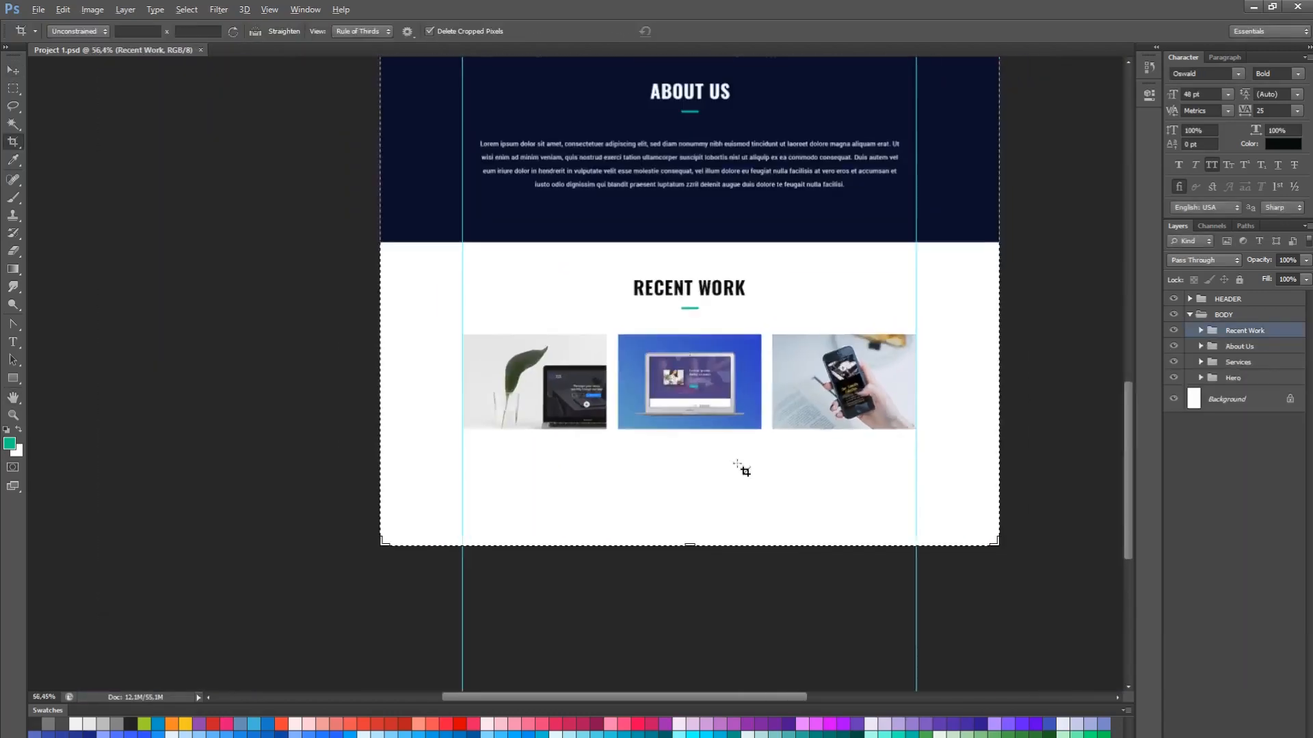
{"action": "scroll", "coordinate": [738, 464], "scroll_direction": "down", "scroll_amount": 4}
{"action": "left_click_drag", "start_coordinate": [574, 605], "coordinate": [569, 592]}
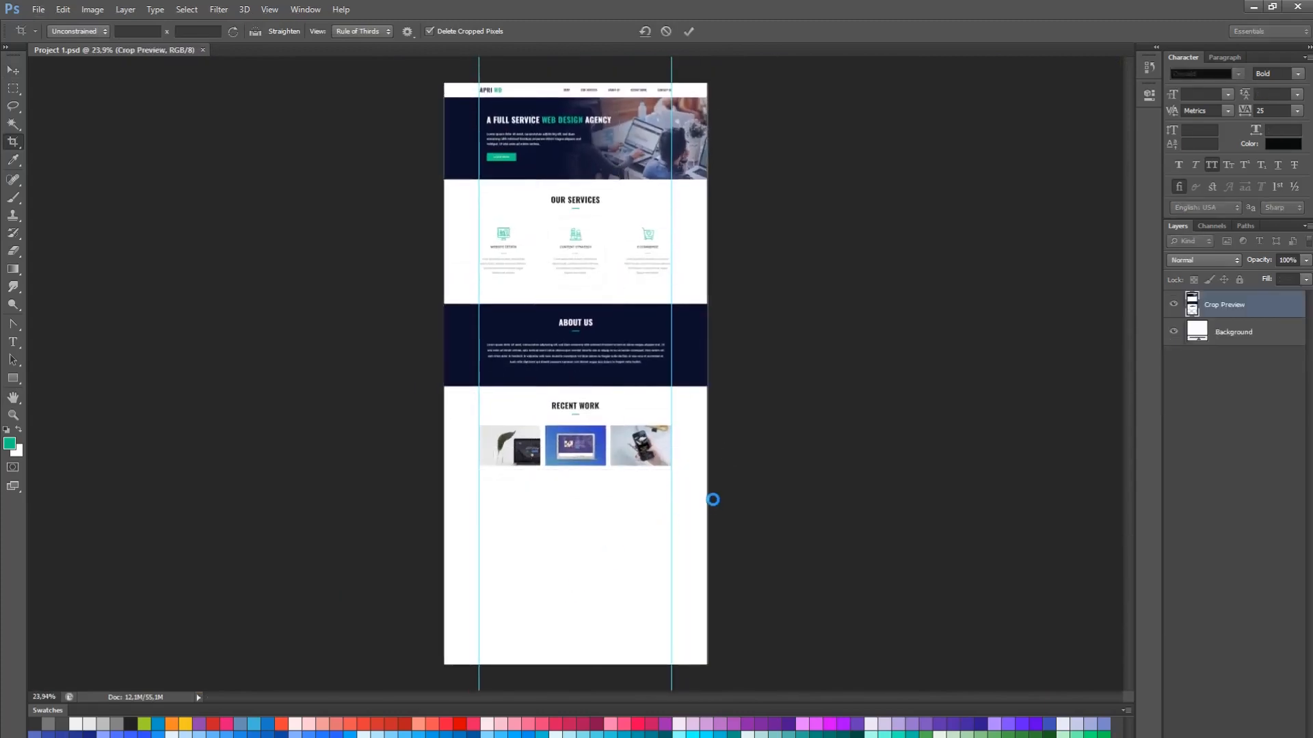
{"action": "key", "text": "h"}
{"action": "key", "text": "ctrl+1"}
{"action": "left_click_drag", "start_coordinate": [630, 658], "coordinate": [663, 324]}
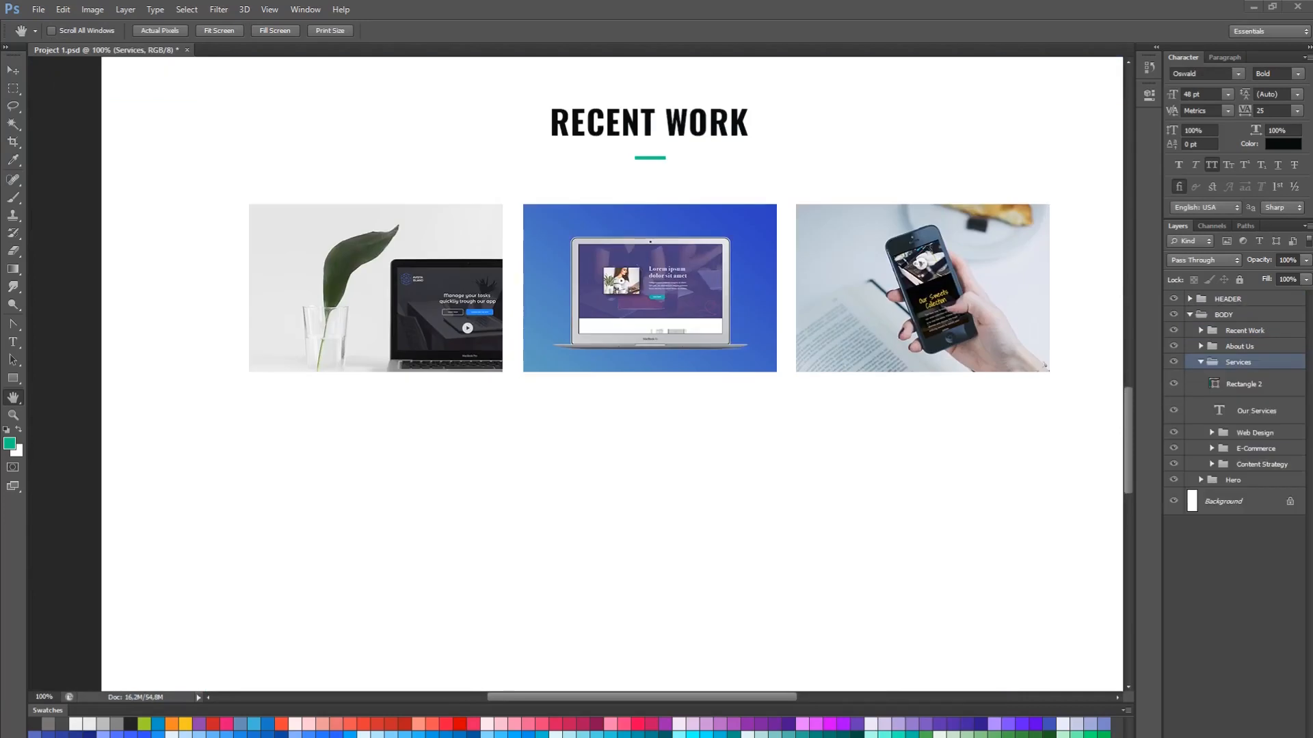
Collapse the Services group and create a new layer group named Contact Us above the Recent Work group
{"action": "left_click_drag", "start_coordinate": [882, 393], "coordinate": [880, 440]}
{"action": "left_click", "coordinate": [1200, 362]}
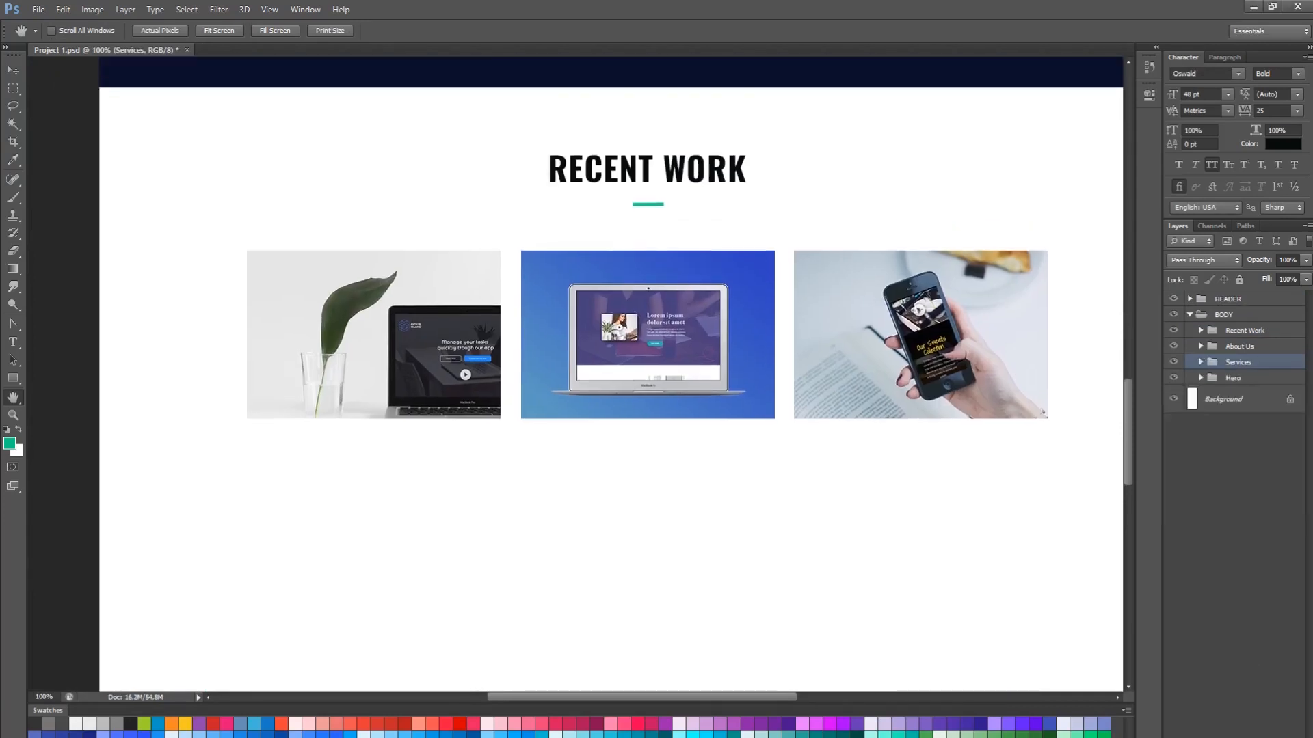
{"action": "left_click", "coordinate": [1242, 380]}
{"action": "left_click", "coordinate": [1245, 331]}
{"action": "left_click", "coordinate": [1251, 734]}
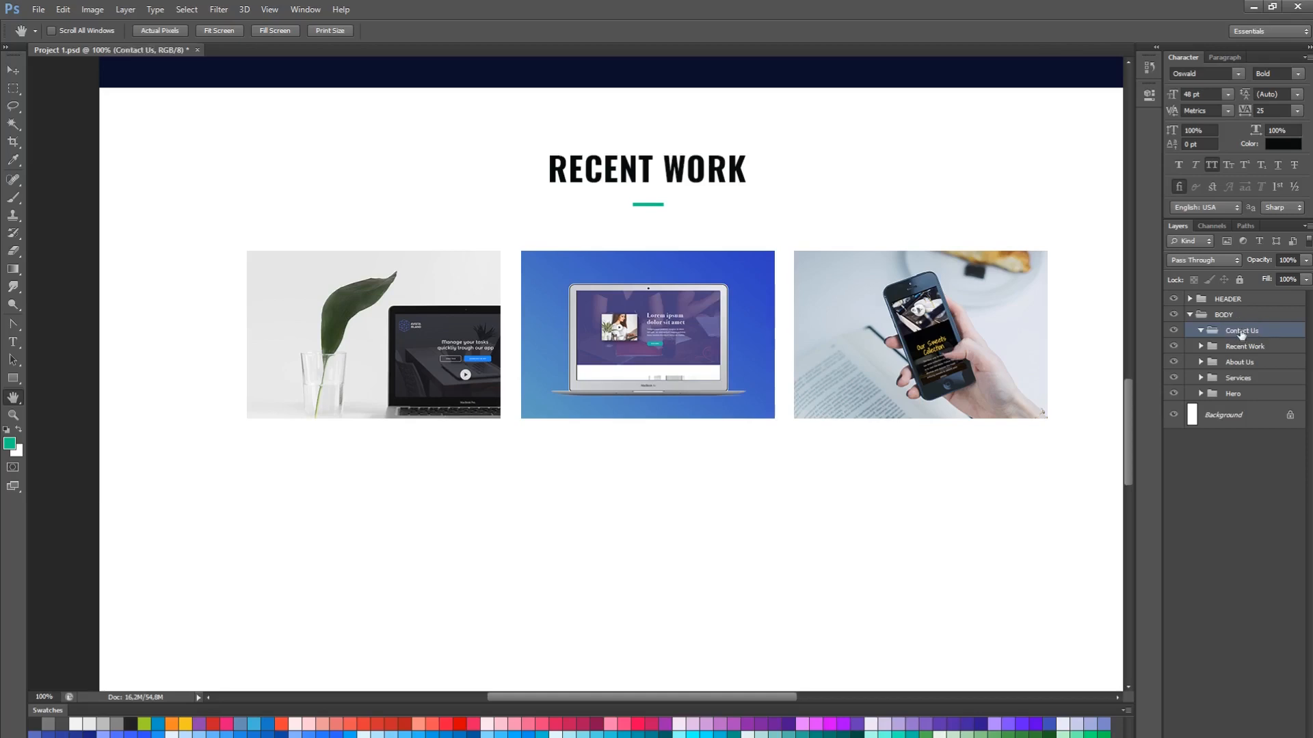
Draw a full-width green rectangle about 1631 by 573 px below the Recent Work images and nudge it up 20 px
{"action": "left_click_drag", "start_coordinate": [723, 296], "coordinate": [681, 273]}
{"action": "key", "text": "t"}
{"action": "left_click", "coordinate": [13, 378]}
{"action": "scroll", "coordinate": [458, 433], "scroll_direction": "down", "scroll_amount": 8}
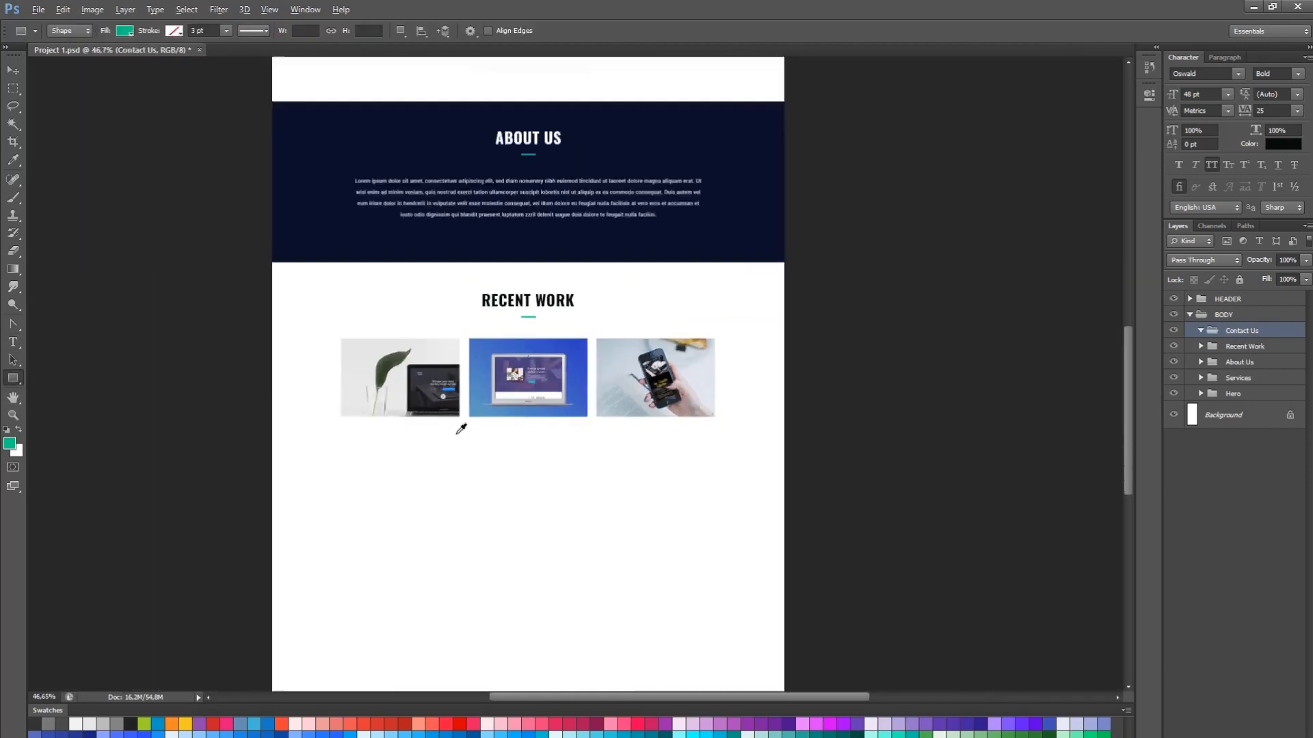
{"action": "scroll", "coordinate": [461, 429], "scroll_direction": "down", "scroll_amount": 2}
{"action": "left_click_drag", "start_coordinate": [266, 402], "coordinate": [787, 584]}
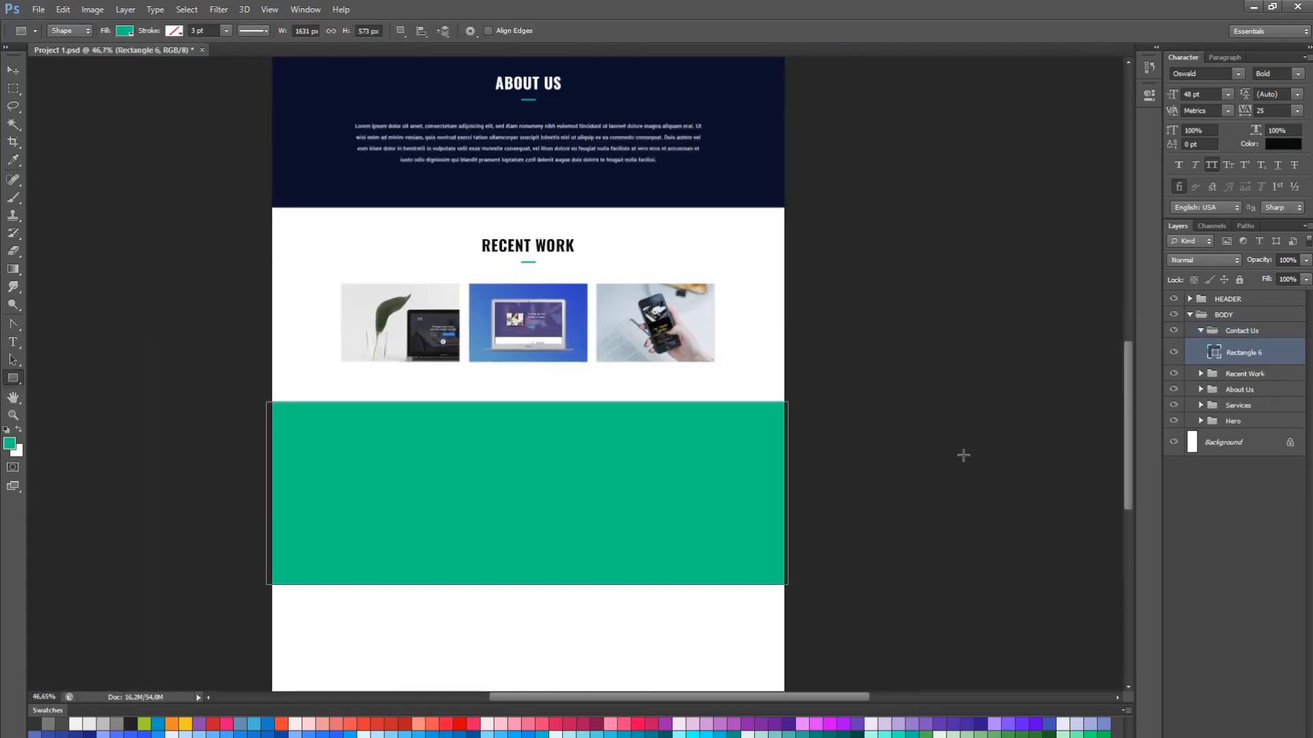
{"action": "key", "text": "v"}
{"action": "key", "text": "shift+Up"}
{"action": "key", "text": "shift+Up"}
{"action": "key", "text": "shift+Up"}
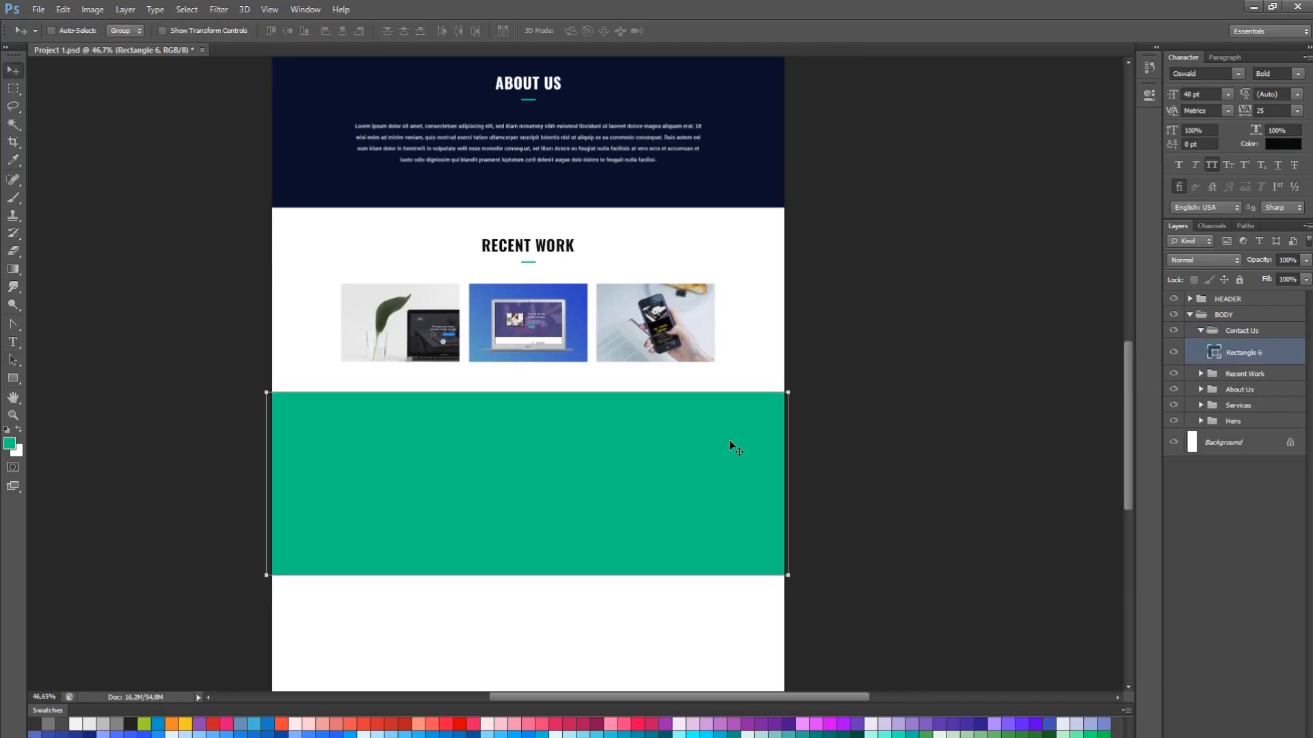
{"action": "key", "text": "shift+Down"}
Copy the Recent Work heading and its underline into the Contact Us group and place them near the top of the green rectangle
{"action": "key", "text": "a"}
{"action": "key", "text": "ctrl+1"}
{"action": "key", "text": "t"}
{"action": "left_click", "coordinate": [492, 111]}
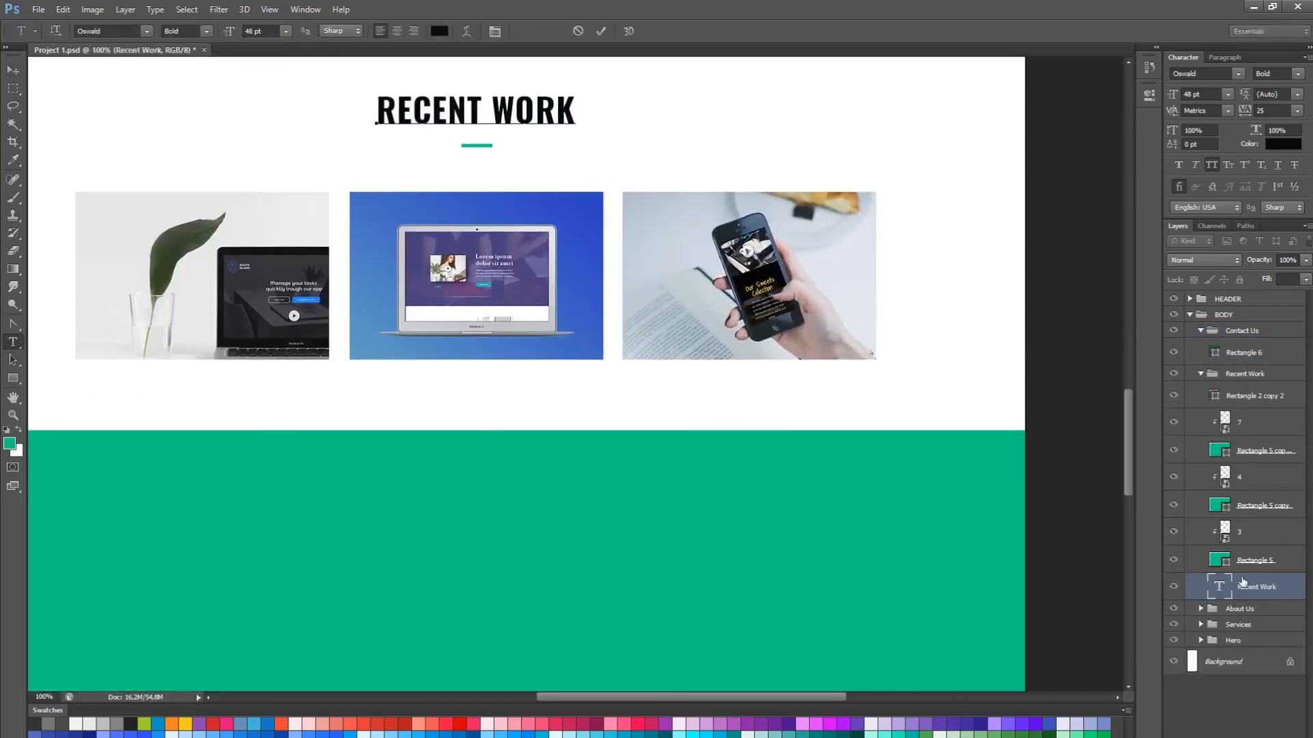
{"action": "left_click_drag", "start_coordinate": [1242, 585], "coordinate": [1262, 341]}
{"action": "left_click", "coordinate": [1257, 427], "text": "shift"}
{"action": "key", "text": "v"}
{"action": "scroll", "coordinate": [584, 232], "scroll_direction": "down", "scroll_amount": 2}
{"action": "left_click_drag", "start_coordinate": [518, 178], "coordinate": [518, 539]}
{"action": "left_click_drag", "start_coordinate": [522, 412], "coordinate": [521, 440]}
{"action": "left_click_drag", "start_coordinate": [574, 528], "coordinate": [620, 467]}
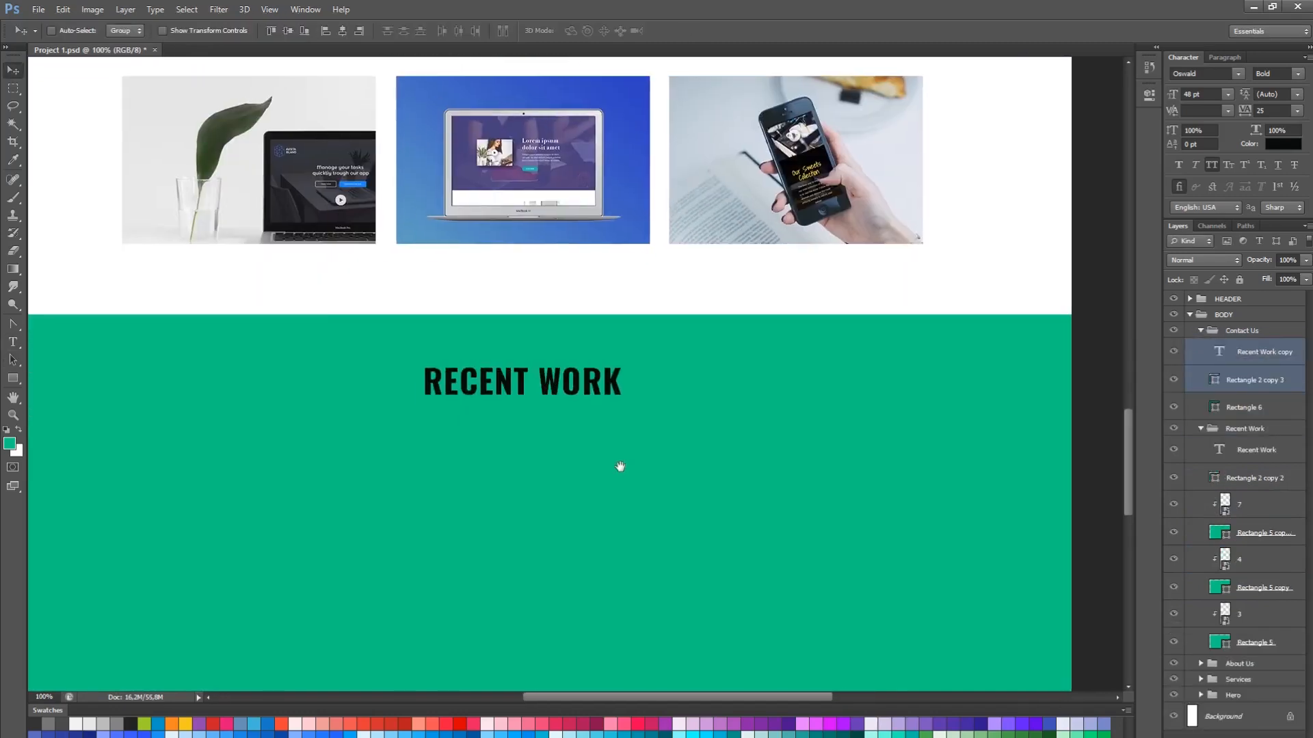
Recolor the copied underline and heading on the green rectangle to white
{"action": "double_click", "coordinate": [1214, 383]}
{"action": "left_click", "coordinate": [941, 255]}
{"action": "left_click", "coordinate": [1288, 330]}
{"action": "left_click", "coordinate": [1275, 356]}
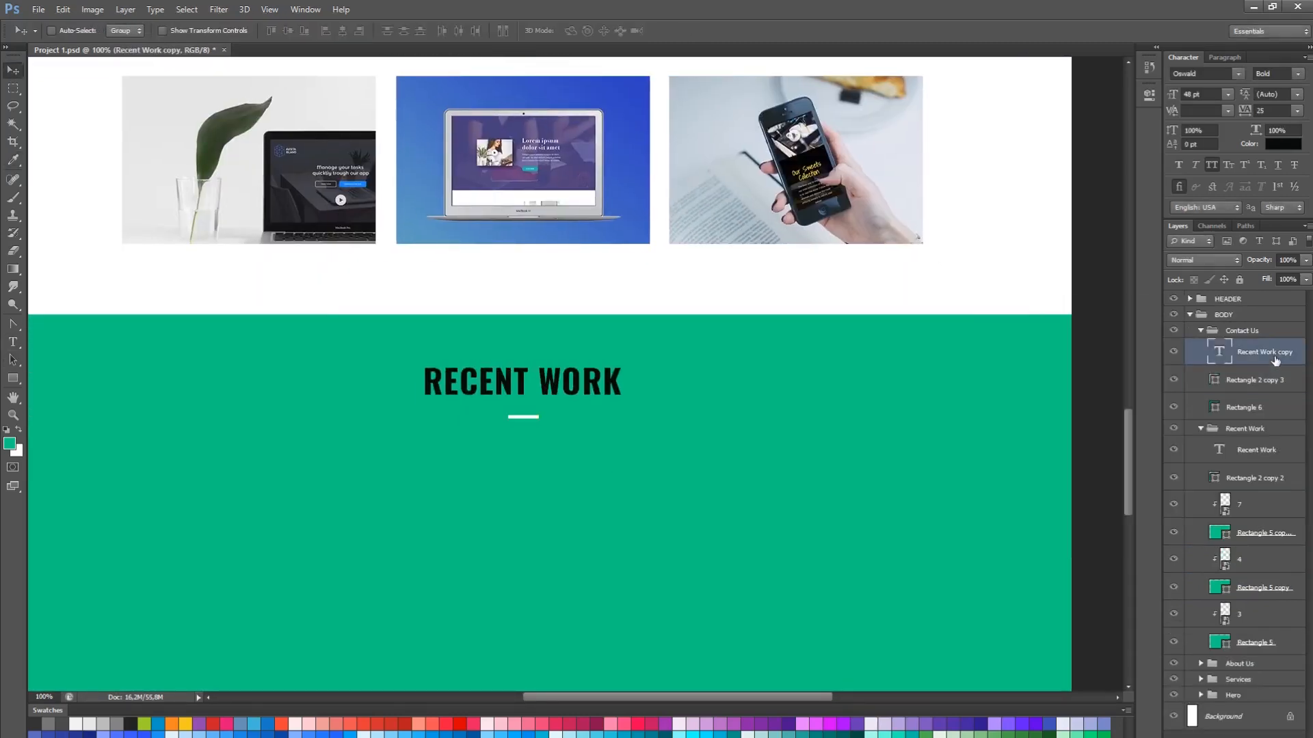
{"action": "key", "text": "t"}
{"action": "left_click", "coordinate": [439, 31]}
{"action": "left_click", "coordinate": [902, 284]}
{"action": "left_click", "coordinate": [1288, 330]}
Change the copied heading's text to Contact Us and center it horizontally on the page
{"action": "left_click", "coordinate": [558, 387]}
{"action": "key", "text": "ctrl+a"}
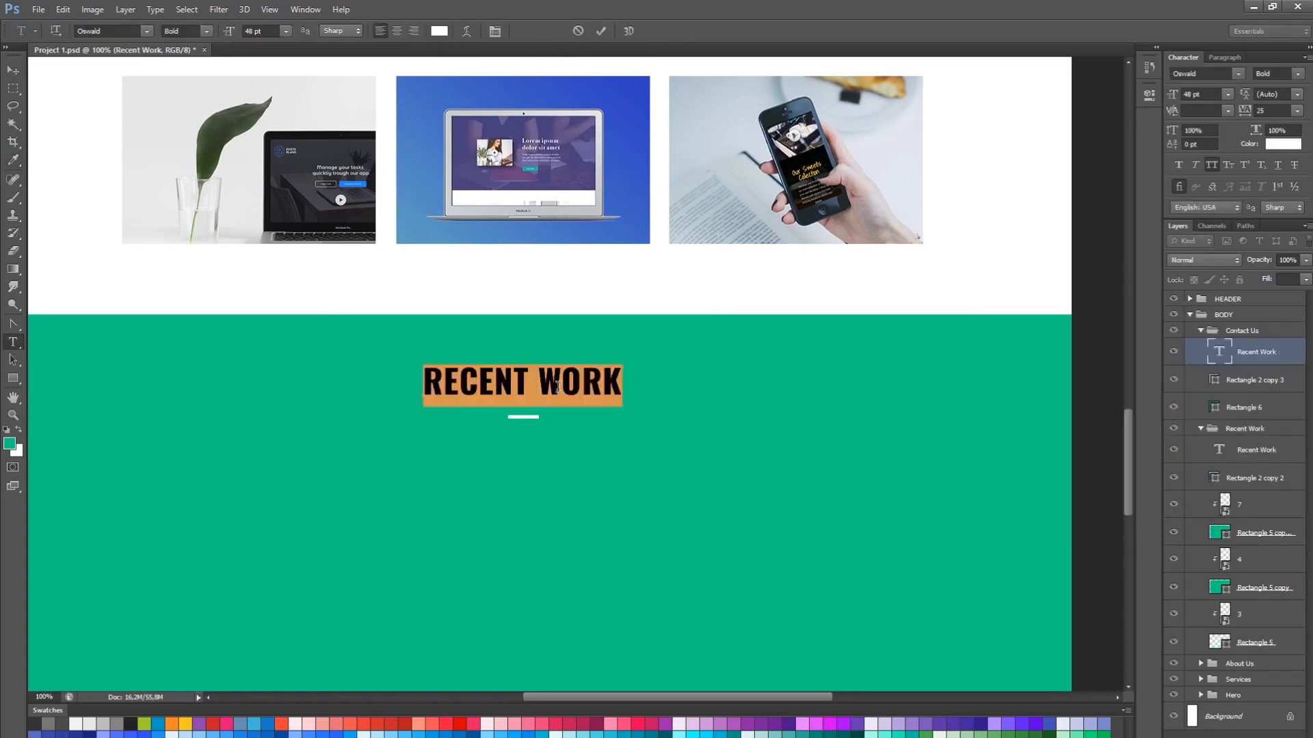
{"action": "type", "text": "Co"}
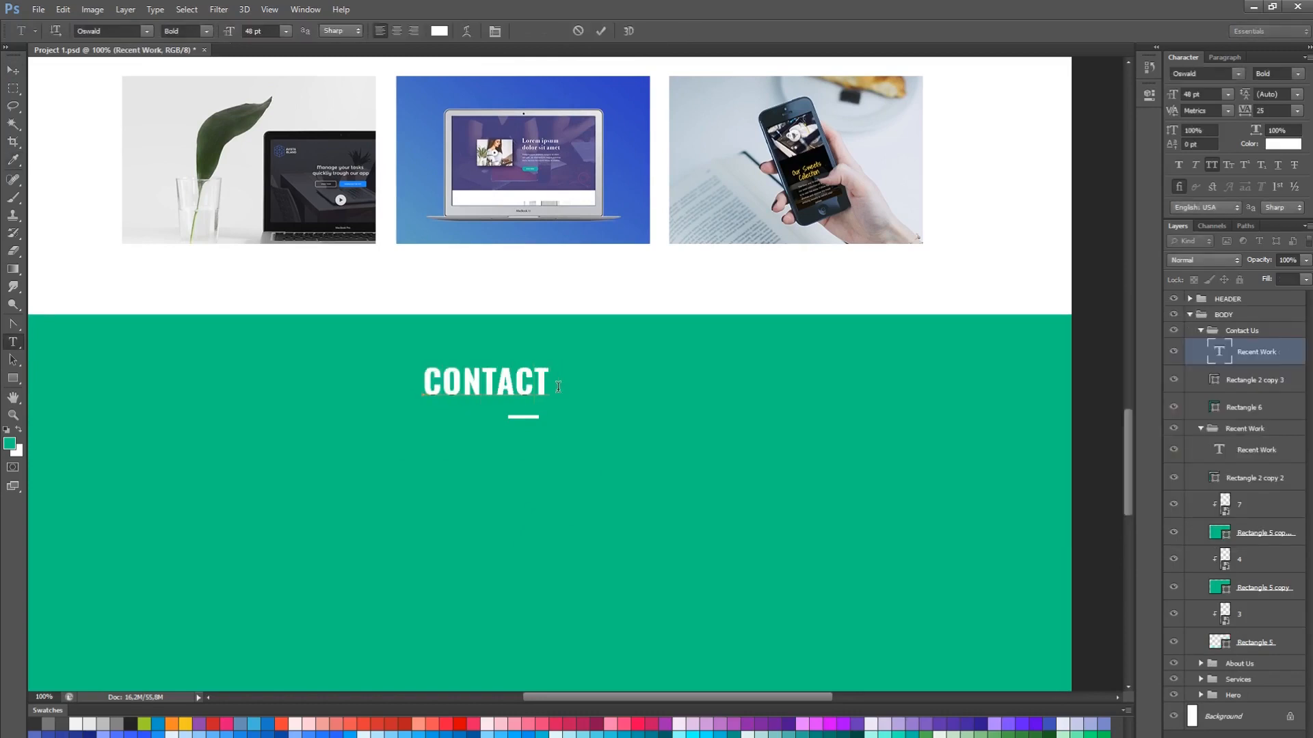
{"action": "type", "text": "US"}
{"action": "key", "text": "ctrl+Return"}
{"action": "key", "text": "v"}
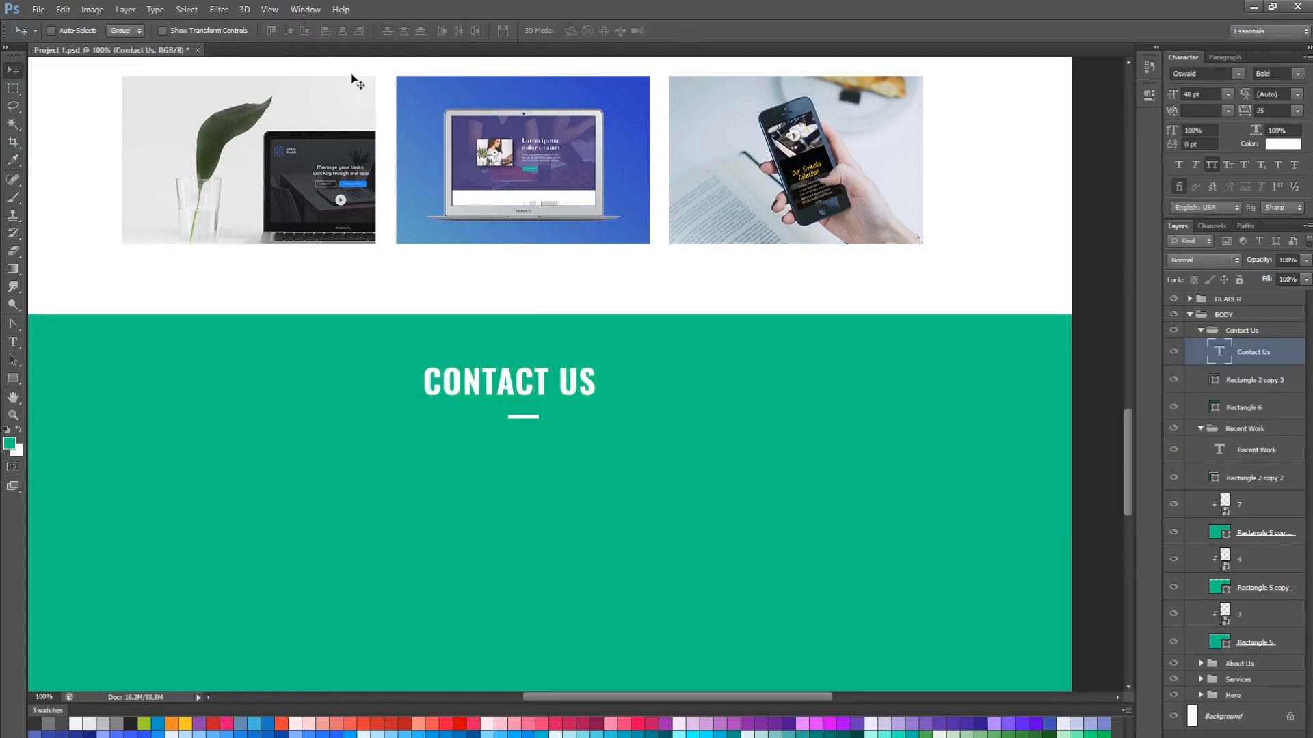
{"action": "key", "text": "ctrl+a"}
{"action": "left_click", "coordinate": [342, 31]}
{"action": "key", "text": "ctrl+d"}
Copy the first two sentences of the About Us paragraph and collapse the Recent Work group
{"action": "left_click_drag", "start_coordinate": [633, 308], "coordinate": [660, 465]}
{"action": "scroll", "coordinate": [659, 463], "scroll_direction": "down", "scroll_amount": 6}
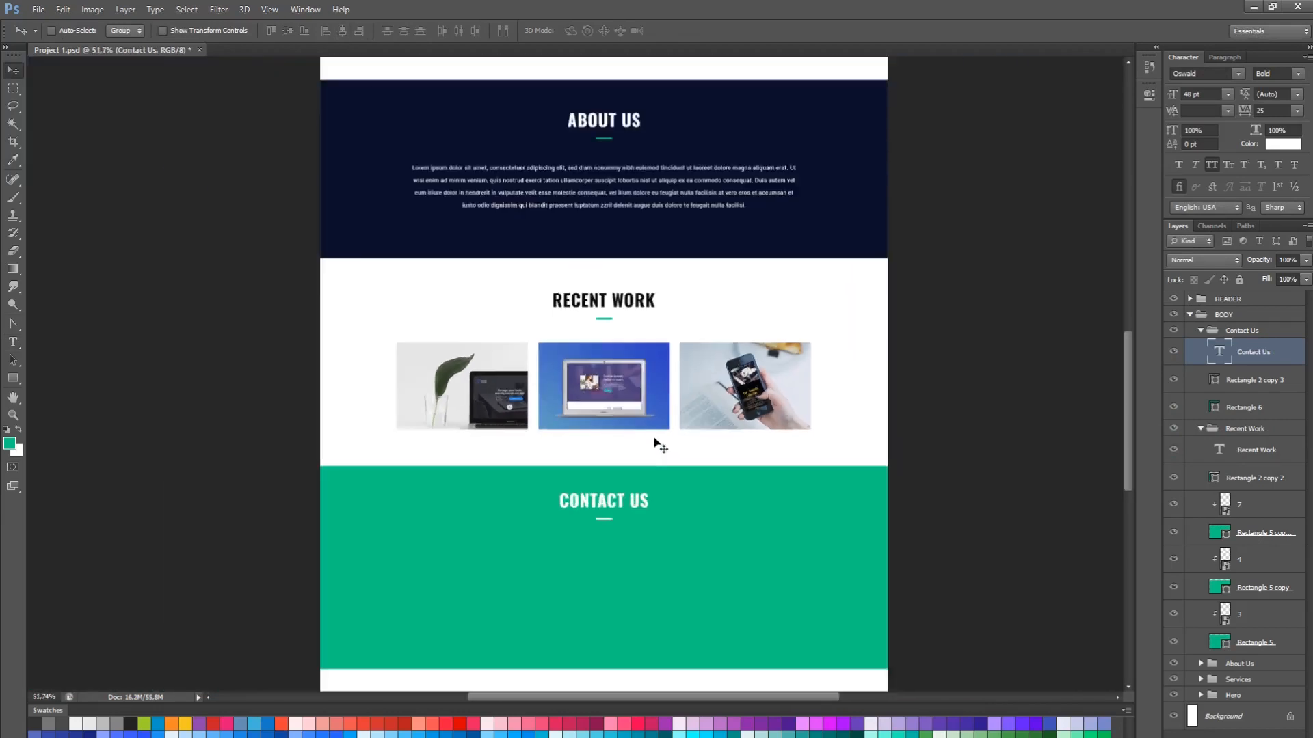
{"action": "key", "text": "t"}
{"action": "left_click", "coordinate": [596, 181]}
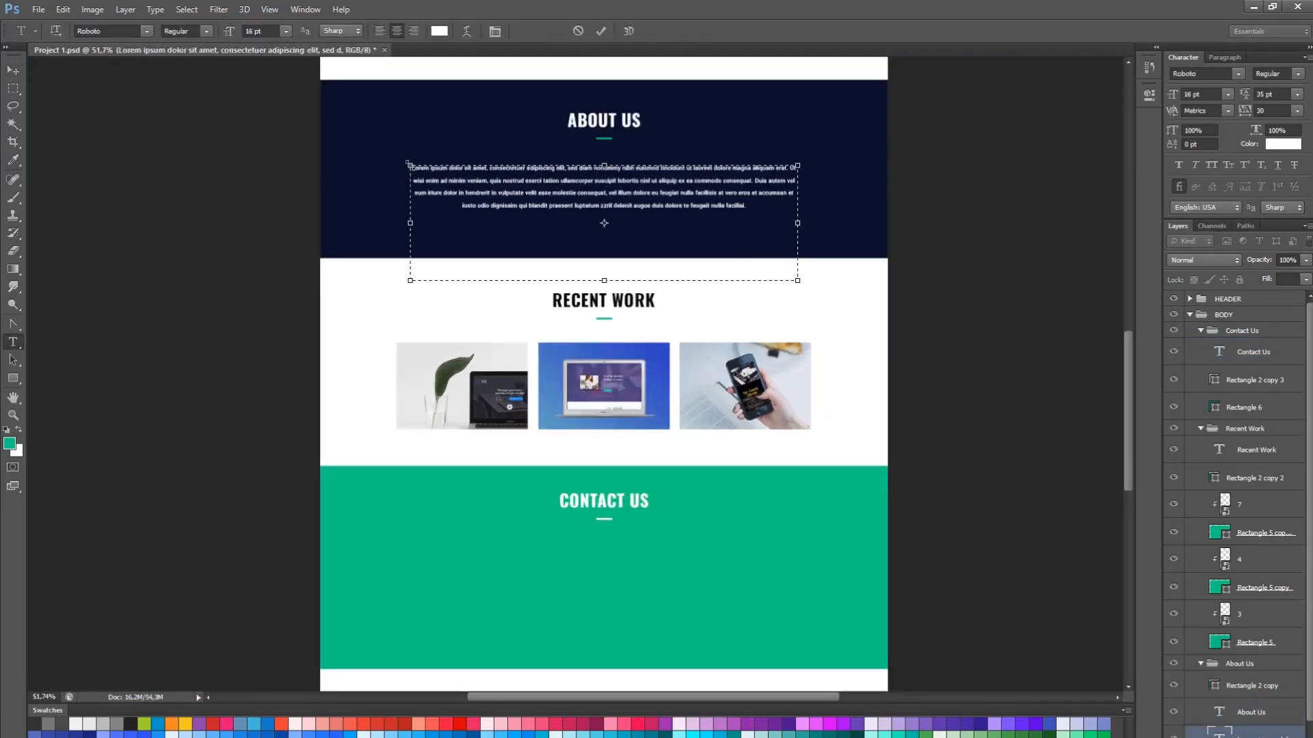
{"action": "left_click_drag", "start_coordinate": [756, 178], "coordinate": [363, 139]}
{"action": "key", "text": "ctrl+c"}
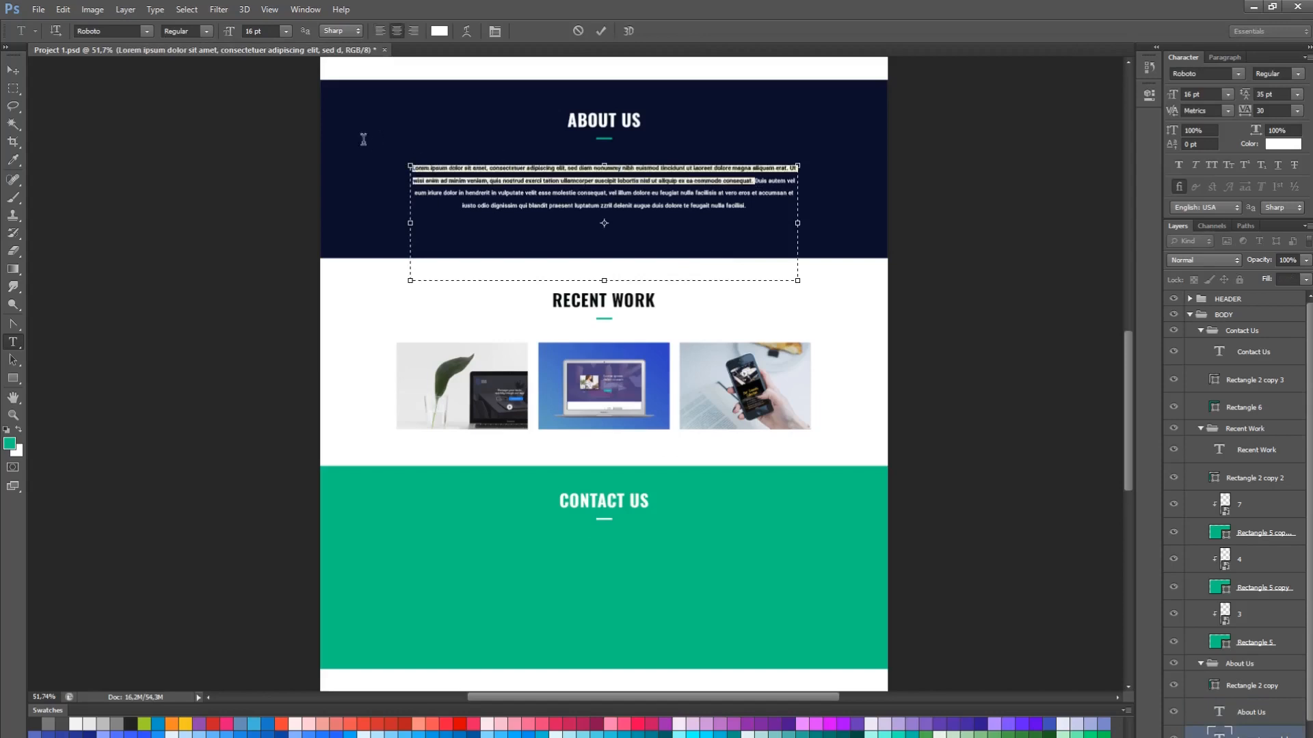
{"action": "left_click", "coordinate": [1200, 430]}
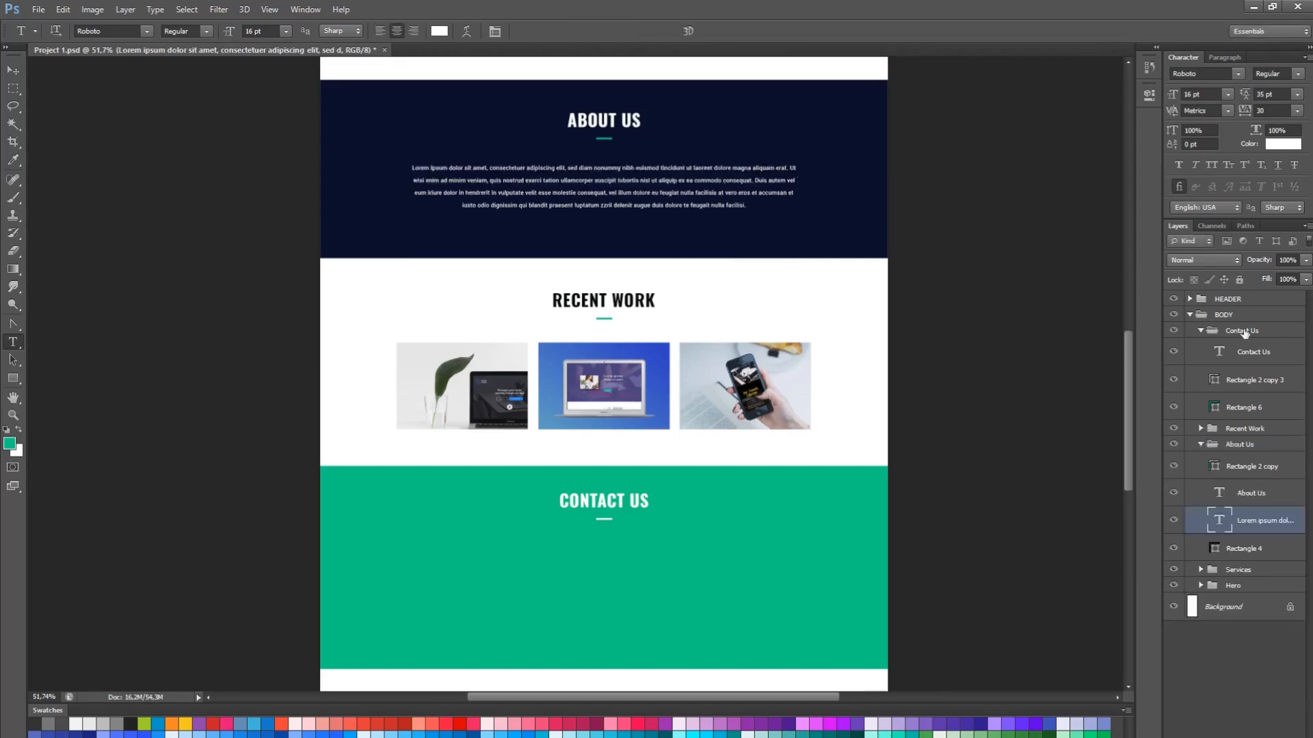
Draw a text box about 1025 by 276 px below the Contact Us heading in its group and paste the copied paragraph
{"action": "left_click", "coordinate": [1244, 331]}
{"action": "key", "text": "ctrl+1"}
{"action": "left_click_drag", "start_coordinate": [637, 682], "coordinate": [552, 430]}
{"action": "left_click_drag", "start_coordinate": [192, 440], "coordinate": [893, 628]}
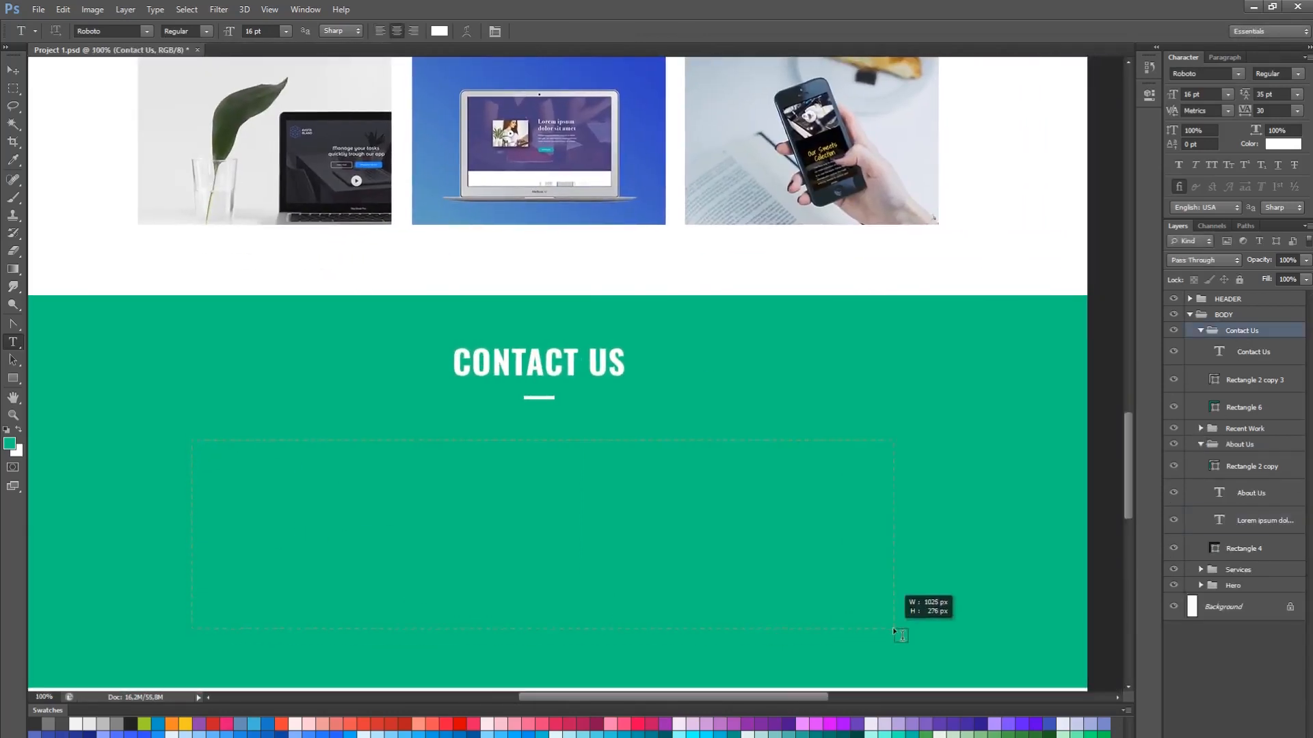
{"action": "key", "text": "ctrl+v"}
{"action": "key", "text": "ctrl+a"}
{"action": "left_click", "coordinate": [782, 530]}
Widen and shorten the Contact Us text box, and center the paragraph horizontally on the page
{"action": "scroll", "coordinate": [782, 531], "scroll_direction": "down", "scroll_amount": 2}
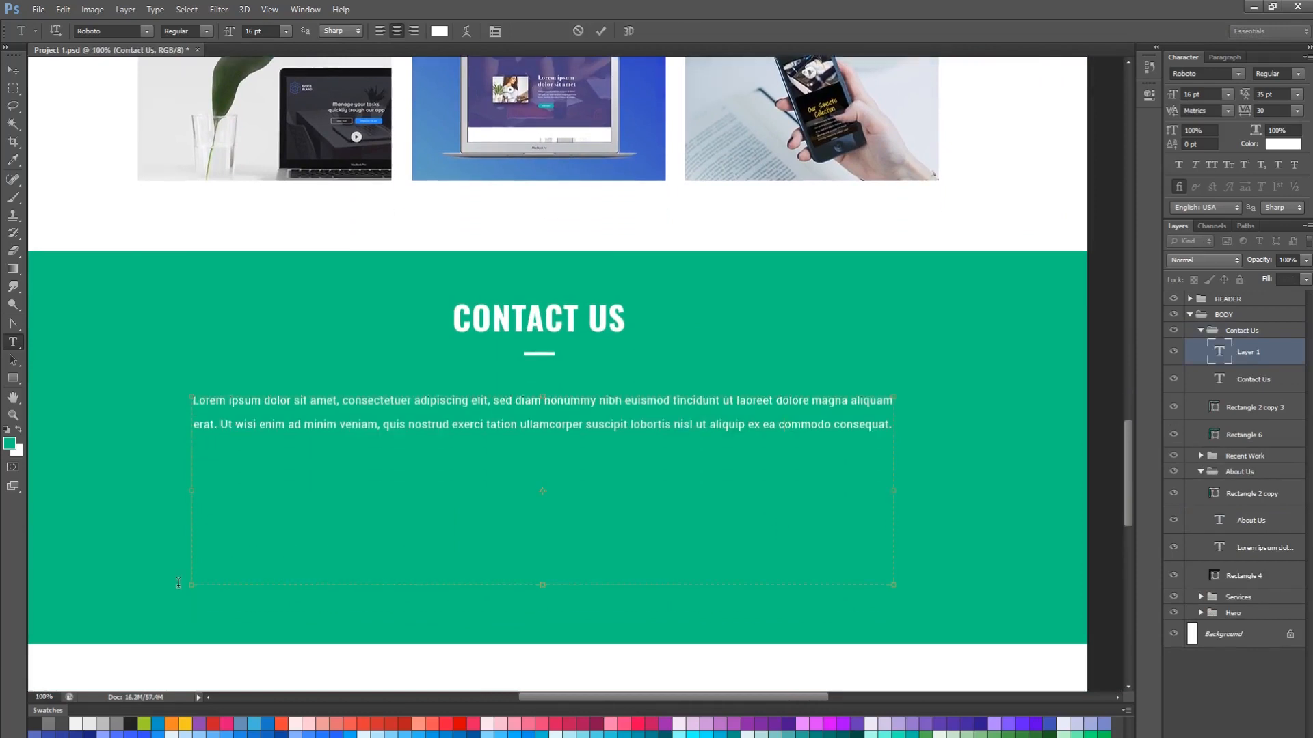
{"action": "left_click_drag", "start_coordinate": [192, 585], "coordinate": [162, 575]}
{"action": "left_click_drag", "start_coordinate": [896, 573], "coordinate": [906, 478]}
{"action": "left_click", "coordinate": [13, 71]}
{"action": "key", "text": "ctrl+a"}
{"action": "left_click", "coordinate": [345, 32]}
{"action": "key", "text": "ctrl+d"}
Nudge the Contact Us paragraph down 7 px
{"action": "scroll", "coordinate": [670, 463], "scroll_direction": "down", "scroll_amount": 3}
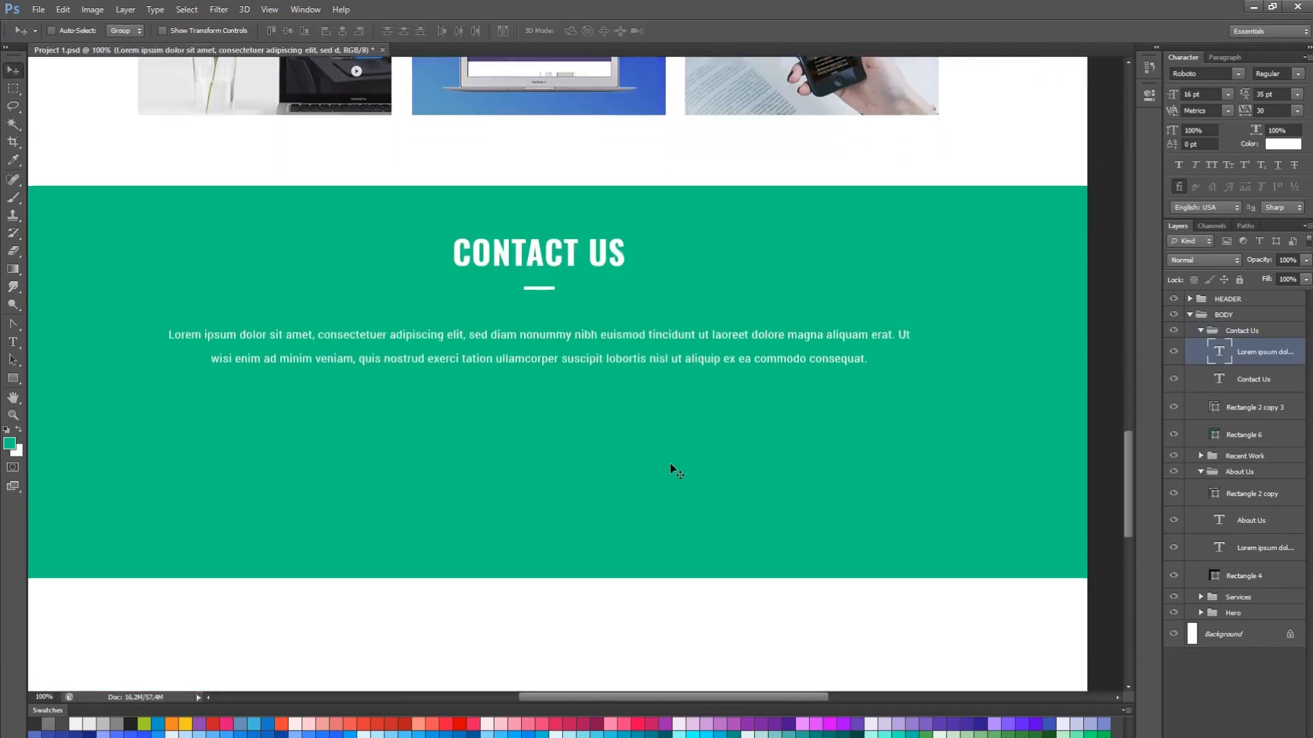
{"action": "left_click_drag", "start_coordinate": [670, 463], "coordinate": [696, 434]}
{"action": "key", "text": "Down"}
{"action": "key", "text": "Down"}
{"action": "key", "text": "Down"}
{"action": "key", "text": "Down"}
{"action": "key", "text": "Down"}
{"action": "key", "text": "Down"}
{"action": "key", "text": "Down"}
Extend the green Contact Us rectangle downward by its lower edge
{"action": "left_click", "coordinate": [13, 360]}
{"action": "left_click", "coordinate": [558, 521]}
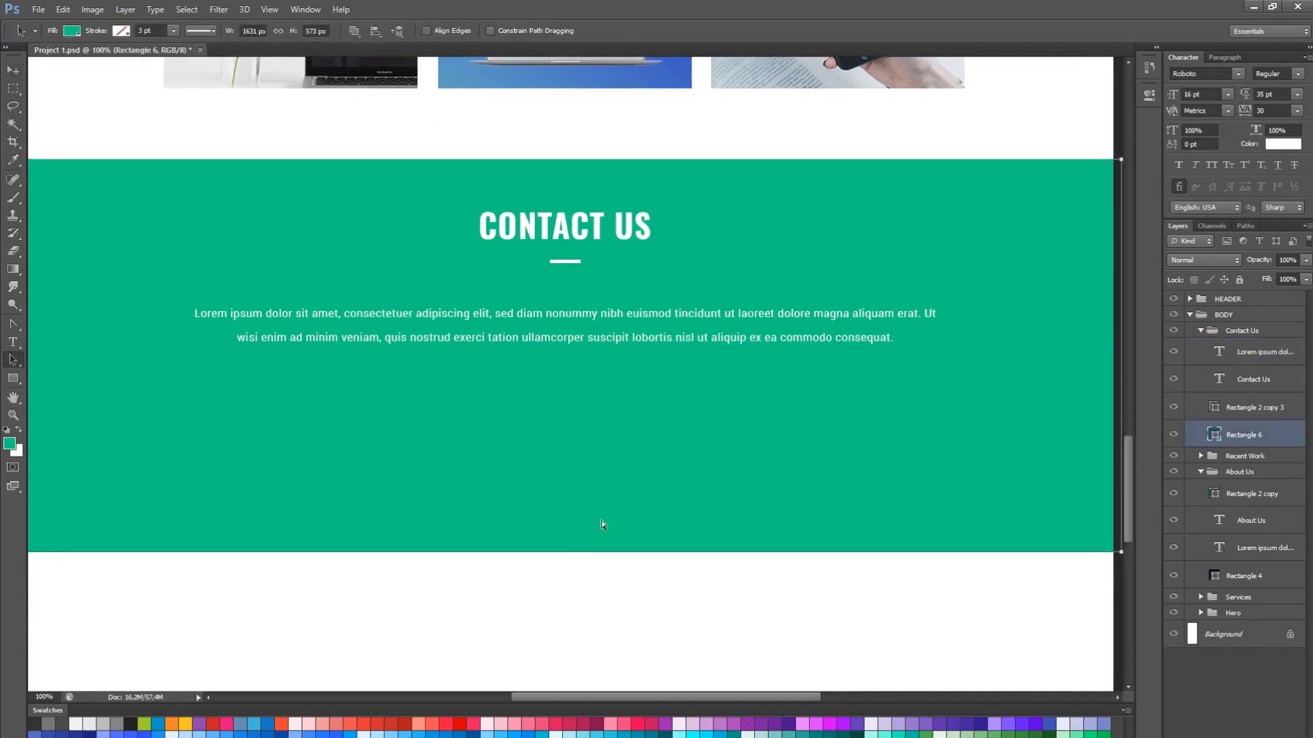
{"action": "left_click_drag", "start_coordinate": [565, 551], "coordinate": [566, 570]}
Create a white 540 by 50 px rounded rectangle with 3 px radius below the Contact Us paragraph at the content area's left edge
{"action": "left_click", "coordinate": [13, 380]}
{"action": "left_click", "coordinate": [658, 272]}
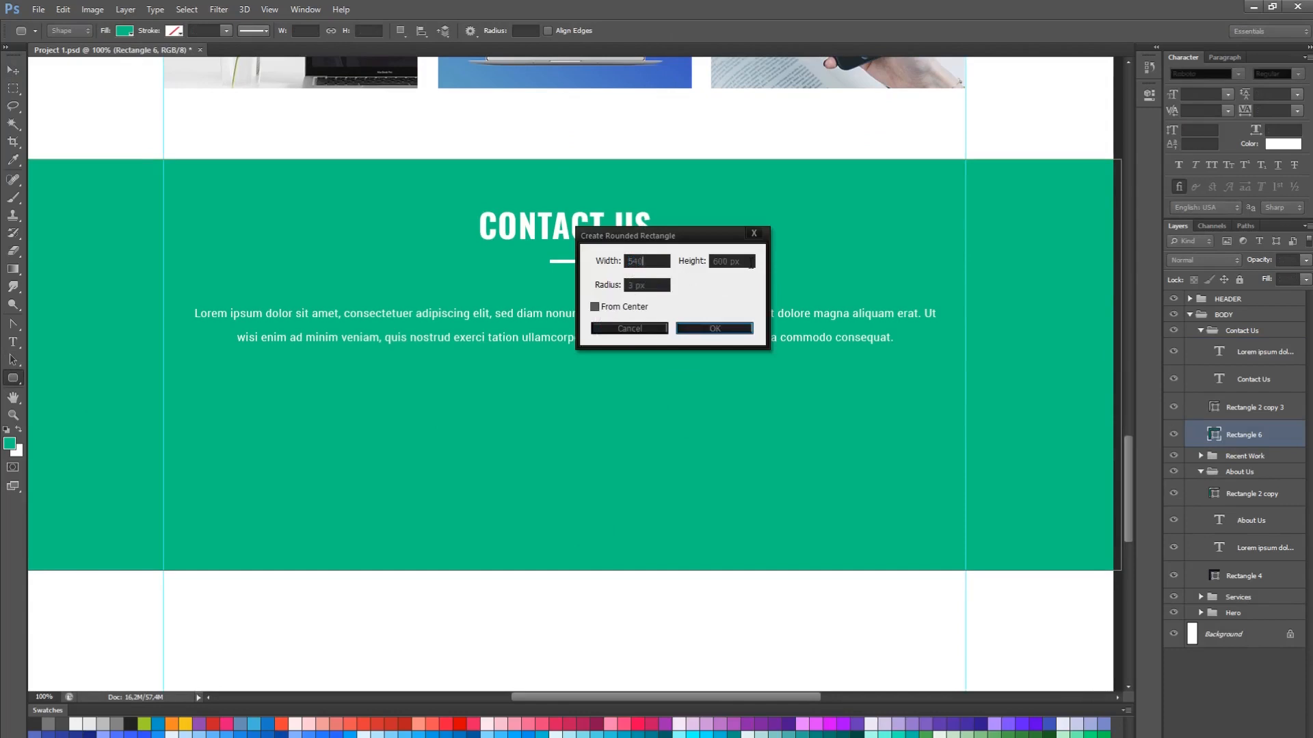
{"action": "left_click", "coordinate": [732, 330]}
{"action": "key", "text": "v"}
{"action": "left_click_drag", "start_coordinate": [628, 378], "coordinate": [388, 408]}
{"action": "double_click", "coordinate": [1214, 435]}
{"action": "left_click", "coordinate": [841, 595]}
{"action": "key", "text": "Return"}
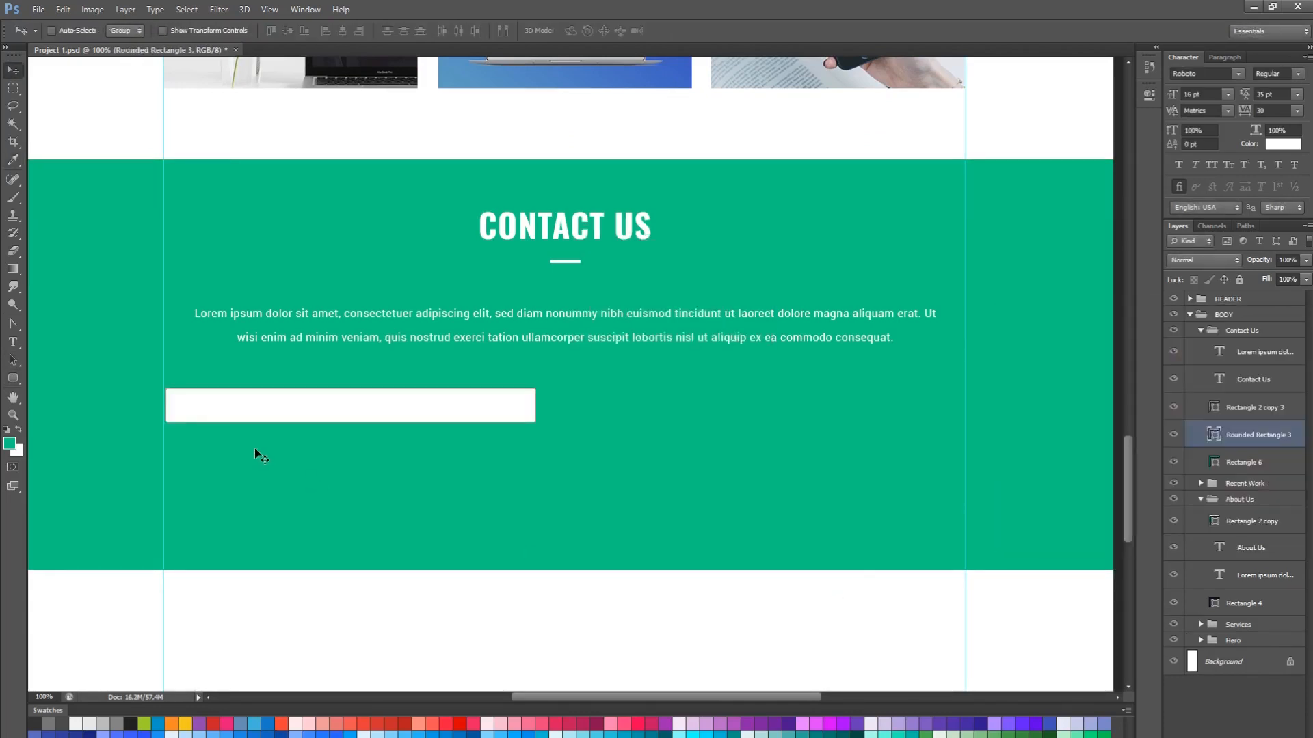
Duplicate the white form field within its shape layer and place the copy to its right with a 20 px gap
{"action": "key", "text": "a"}
{"action": "left_click", "coordinate": [465, 404]}
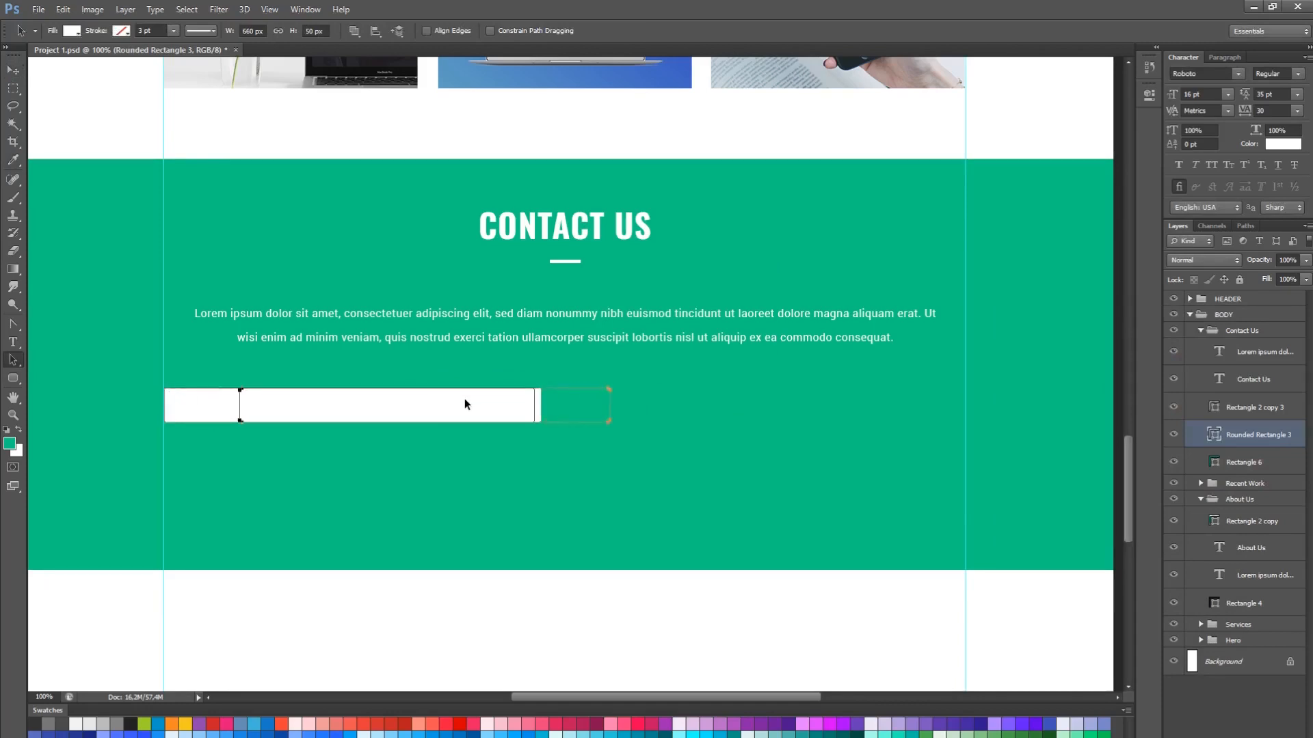
{"action": "key", "text": "shift+Right"}
{"action": "key", "text": "shift+Right"}
{"action": "key", "text": "shift+Right"}
{"action": "key", "text": "shift+Right"}
{"action": "key", "text": "shift+Right"}
{"action": "key", "text": "shift+Right"}
{"action": "key", "text": "shift+Right"}
{"action": "key", "text": "shift+Right"}
{"action": "key", "text": "shift+Right"}
{"action": "key", "text": "shift+Right"}
{"action": "key", "text": "shift+Right"}
{"action": "key", "text": "shift+Right"}
{"action": "key", "text": "shift+Right"}
{"action": "key", "text": "shift+Right"}
{"action": "key", "text": "shift+Right"}
{"action": "key", "text": "shift+Right"}
{"action": "key", "text": "v"}
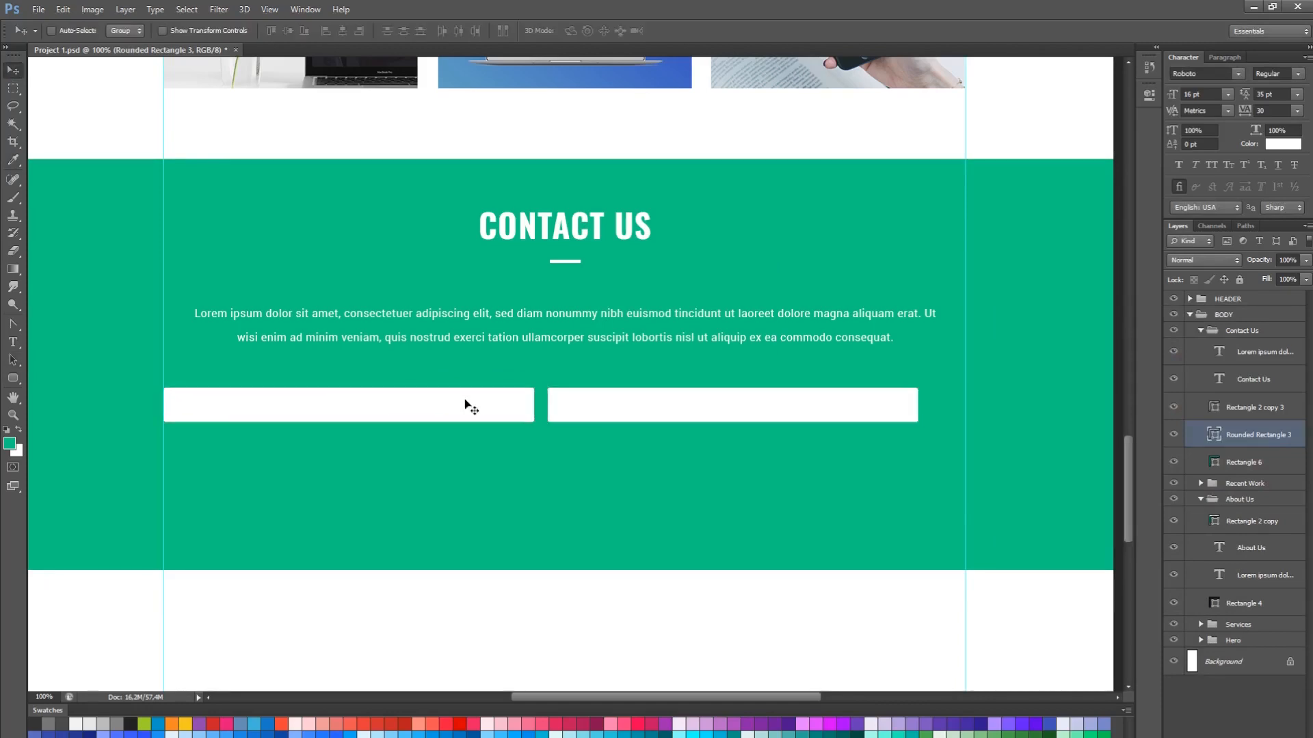
Center the pair of white form fields horizontally on the page
{"action": "key", "text": "ctrl+a"}
{"action": "left_click", "coordinate": [341, 31]}
{"action": "key", "text": "ctrl+d"}
Copy the left form field within the same shape layer and place the copy 20 px below it
{"action": "key", "text": "a"}
{"action": "left_click", "coordinate": [483, 416]}
{"action": "key", "text": "ctrl+c"}
{"action": "key", "text": "ctrl+v"}
{"action": "key", "text": "shift+Down"}
{"action": "key", "text": "shift+Down"}
{"action": "key", "text": "shift+Down"}
{"action": "key", "text": "shift+Down"}
{"action": "key", "text": "shift+Down"}
{"action": "key", "text": "shift+Down"}
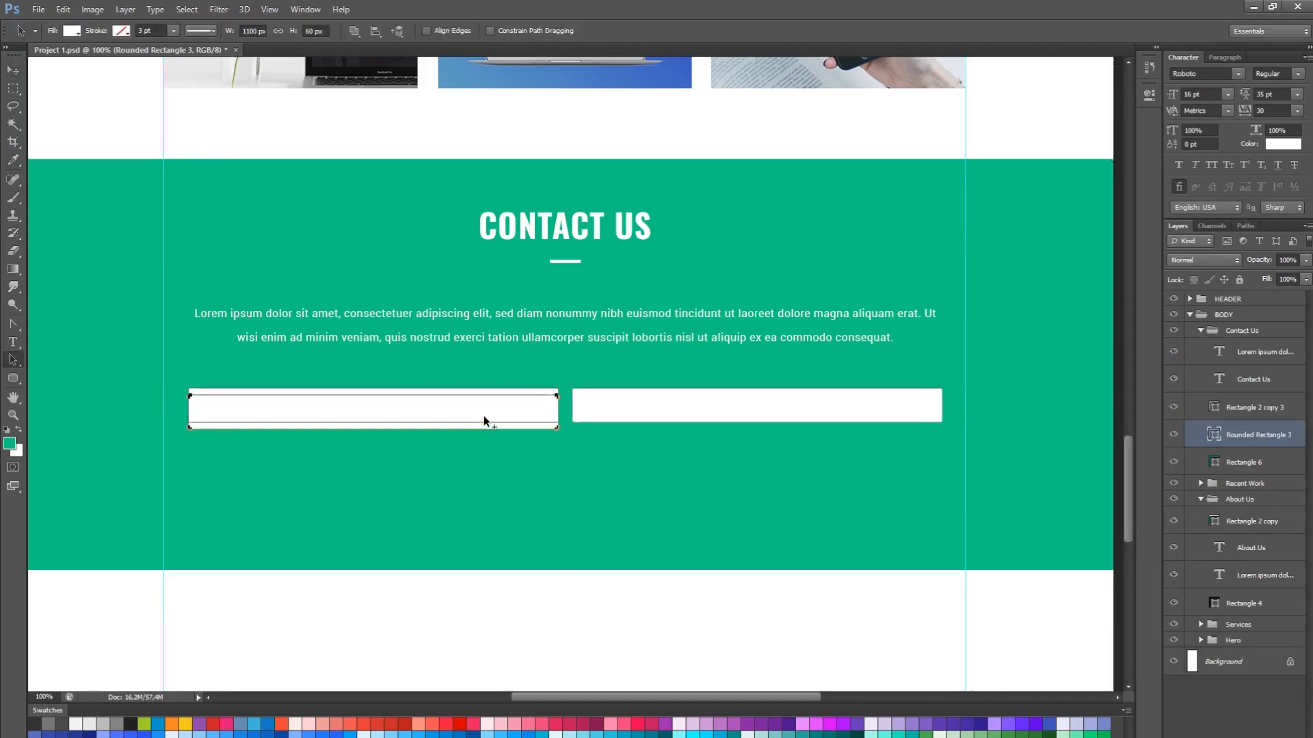
{"action": "key", "text": "shift+Down"}
{"action": "key", "text": "shift+Down"}
Extend the lower form field downward to about 160 px tall
{"action": "left_click_drag", "start_coordinate": [339, 447], "coordinate": [688, 538]}
{"action": "key", "text": "shift+Down"}
{"action": "key", "text": "shift+Down"}
{"action": "key", "text": "shift+Down"}
{"action": "key", "text": "shift+Down"}
{"action": "key", "text": "shift+Down"}
{"action": "key", "text": "shift+Down"}
{"action": "key", "text": "shift+Down"}
{"action": "key", "text": "shift+Down"}
{"action": "key", "text": "shift+Down"}
{"action": "key", "text": "shift+Down"}
{"action": "key", "text": "shift+Down"}
{"action": "key", "text": "shift+Down"}
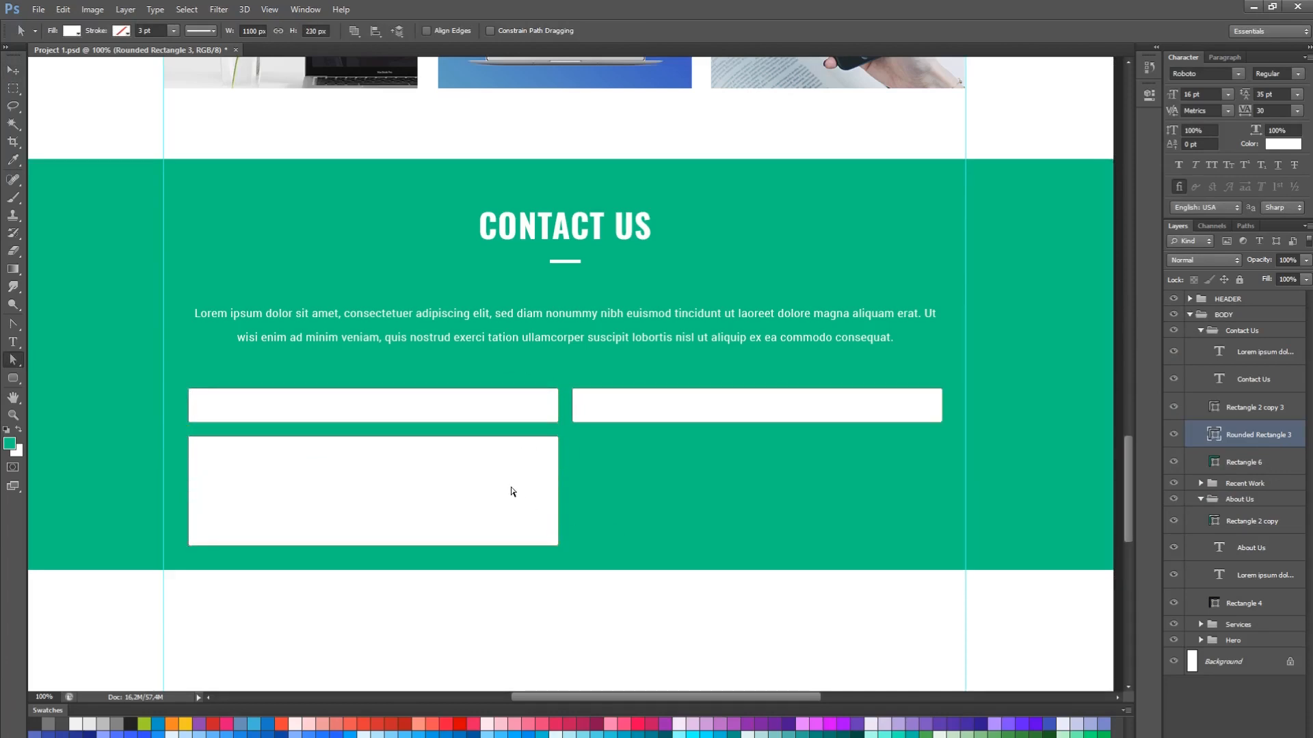
Widen the lower form field to 1100 px so it spans both upper fields
{"action": "left_click_drag", "start_coordinate": [508, 432], "coordinate": [621, 582]}
{"action": "key", "text": "shift+Right"}
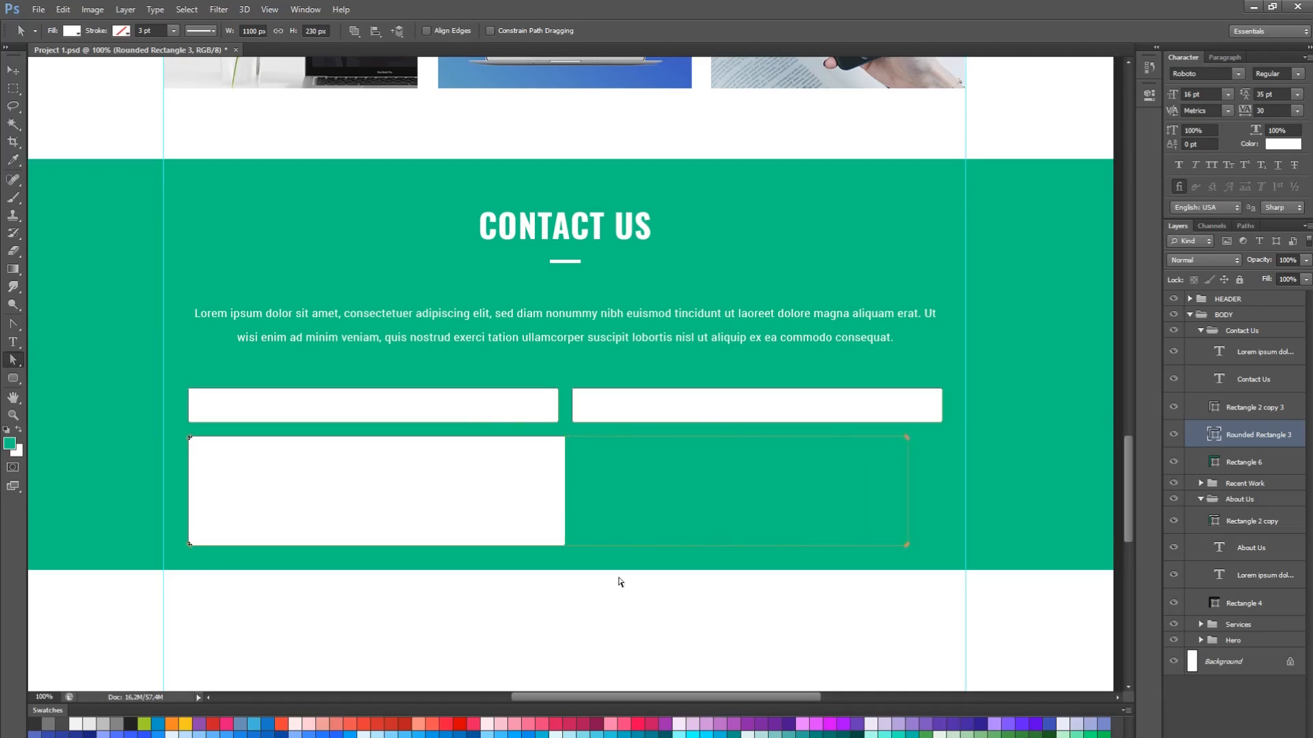
{"action": "key", "text": "shift+Right"}
{"action": "key", "text": "shift+Right"}
{"action": "key", "text": "shift+Right"}
{"action": "key", "text": "shift+Right"}
{"action": "key", "text": "shift+Right"}
{"action": "key", "text": "shift+Right"}
{"action": "key", "text": "shift+Left"}
{"action": "key", "text": "Return"}
Nudge all three form fields up 20 px
{"action": "key", "text": "v"}
{"action": "key", "text": "shift+Up"}
{"action": "key", "text": "shift+Up"}
Extend the green Contact Us rectangle downward to 700 px tall
{"action": "key", "text": "a"}
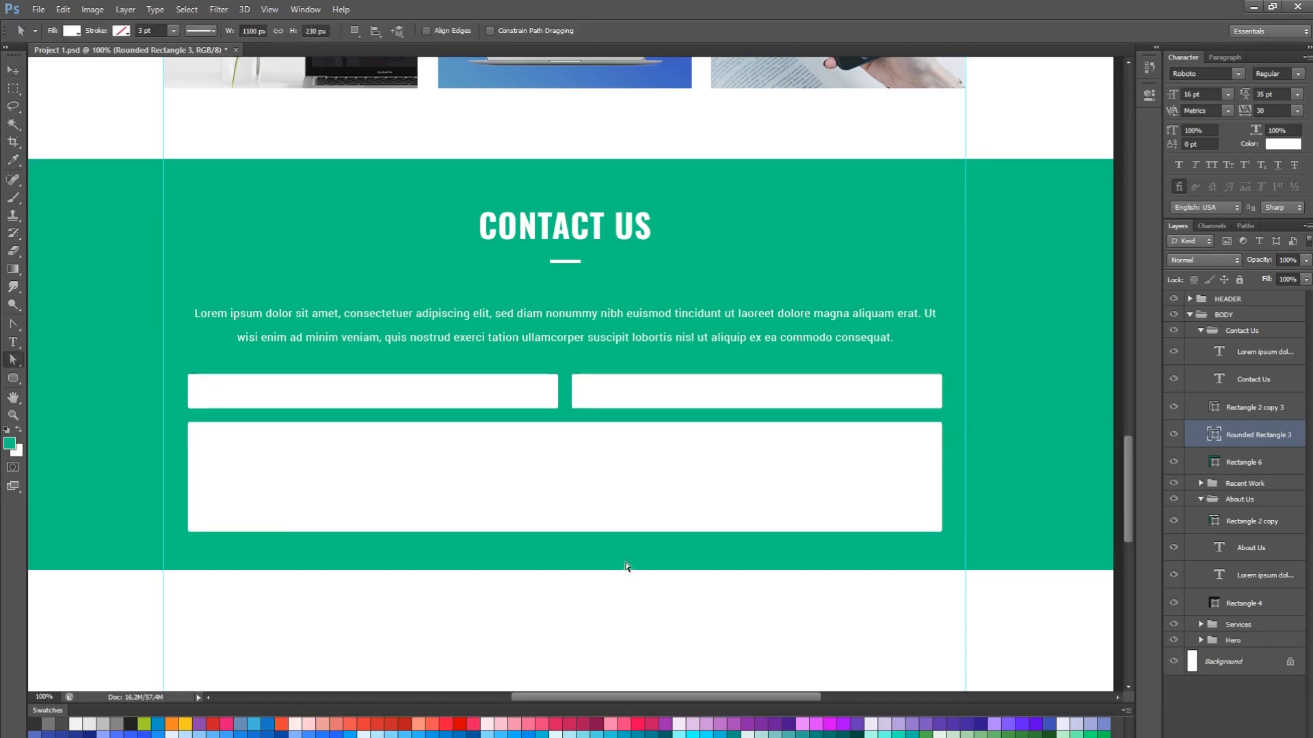
{"action": "left_click", "coordinate": [626, 563]}
{"action": "key", "text": "ctrl+t"}
{"action": "left_click_drag", "start_coordinate": [571, 570], "coordinate": [572, 638]}
{"action": "key", "text": "Return"}
{"action": "key", "text": "Return"}
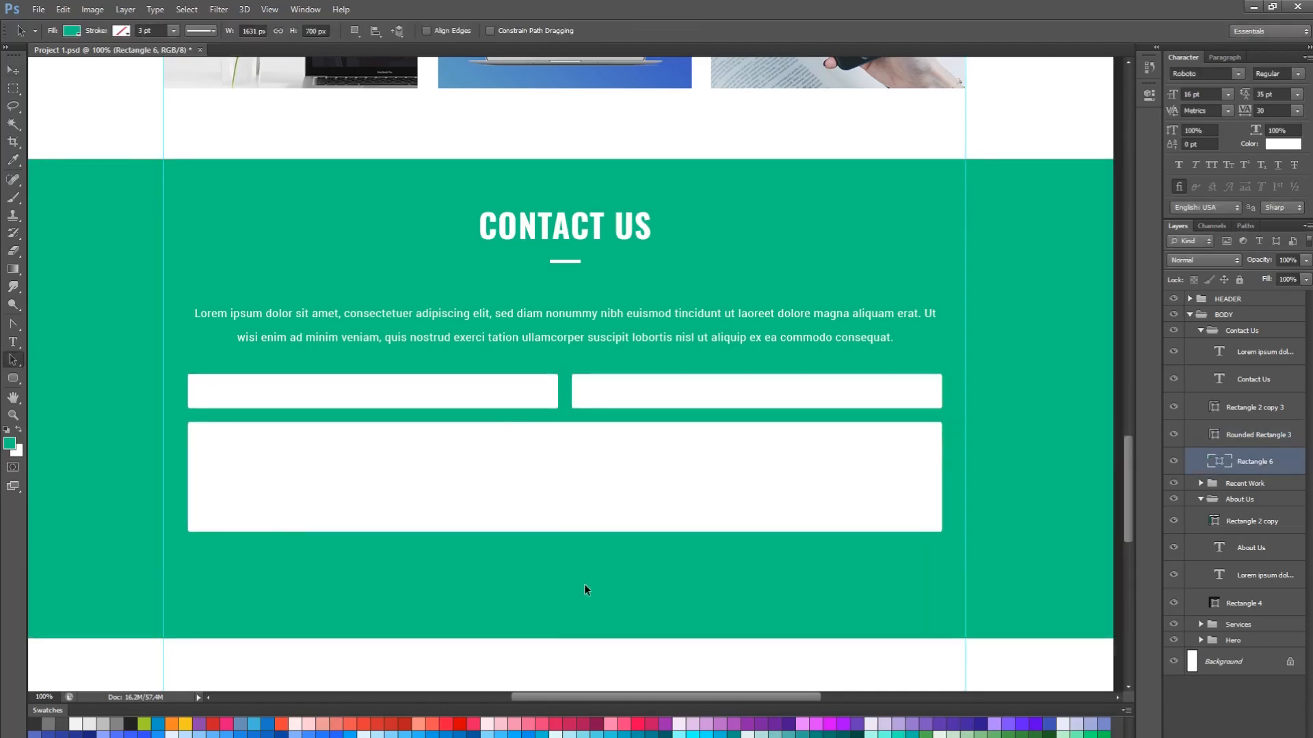
Duplicate the hero's Learn More button group into the Contact Us group and place it below the large form field
{"action": "key", "text": "ctrl+0"}
{"action": "left_click", "coordinate": [511, 159]}
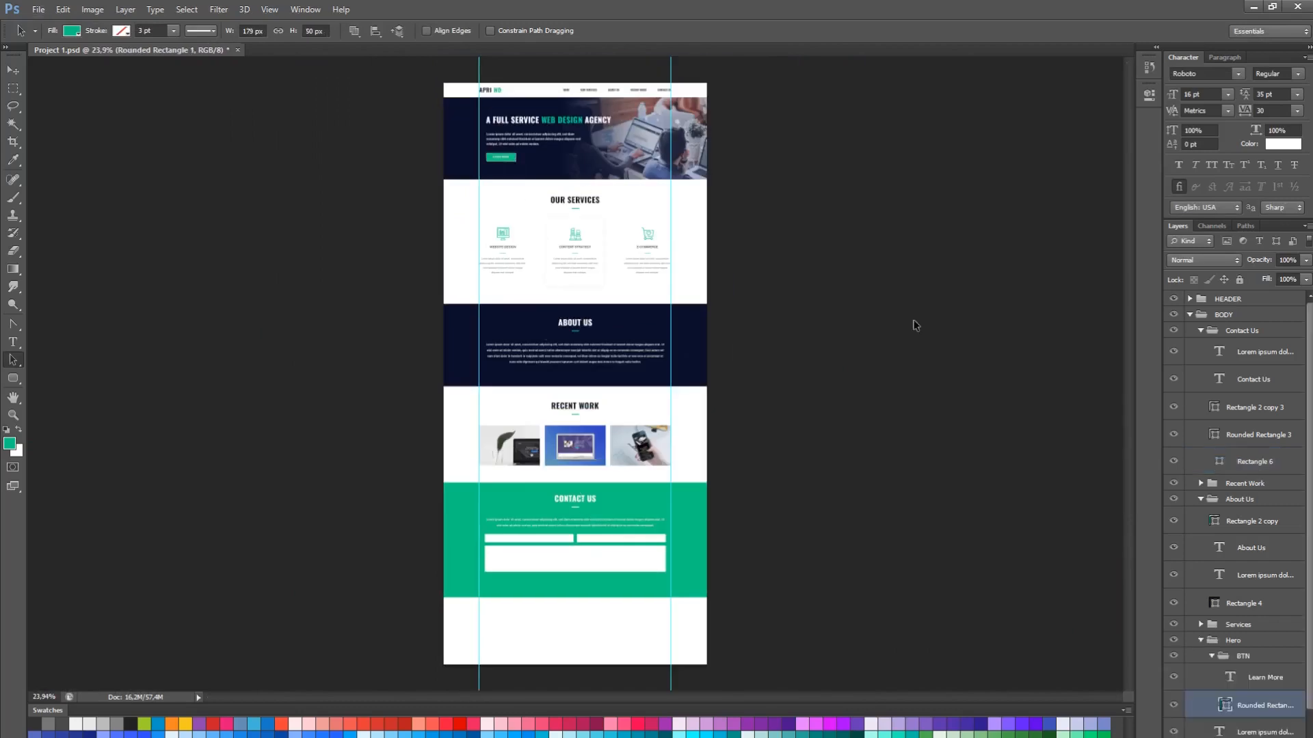
{"action": "left_click", "coordinate": [1213, 657]}
{"action": "left_click_drag", "start_coordinate": [1228, 657], "coordinate": [1249, 395]}
{"action": "key", "text": "v"}
{"action": "left_click_drag", "start_coordinate": [546, 176], "coordinate": [668, 301]}
{"action": "key", "text": "ctrl+1"}
{"action": "left_click_drag", "start_coordinate": [657, 602], "coordinate": [643, 306]}
Recolor the copied button's rectangle dark navy
{"action": "key", "text": "a"}
{"action": "left_click", "coordinate": [637, 633]}
{"action": "scroll", "coordinate": [637, 634], "scroll_direction": "down", "scroll_amount": 1}
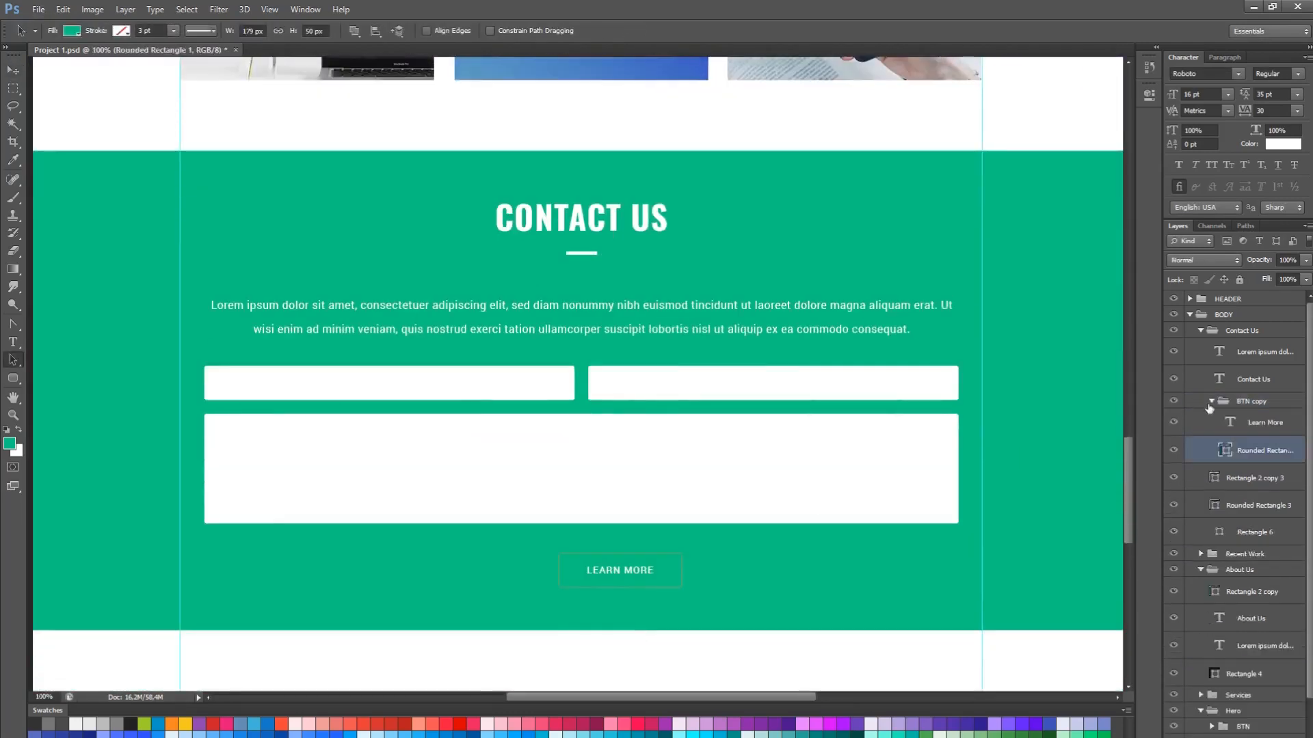
{"action": "double_click", "coordinate": [1224, 450]}
{"action": "left_click", "coordinate": [871, 719]}
{"action": "left_click", "coordinate": [1308, 340]}
{"action": "scroll", "coordinate": [683, 546], "scroll_direction": "down", "scroll_amount": 1}
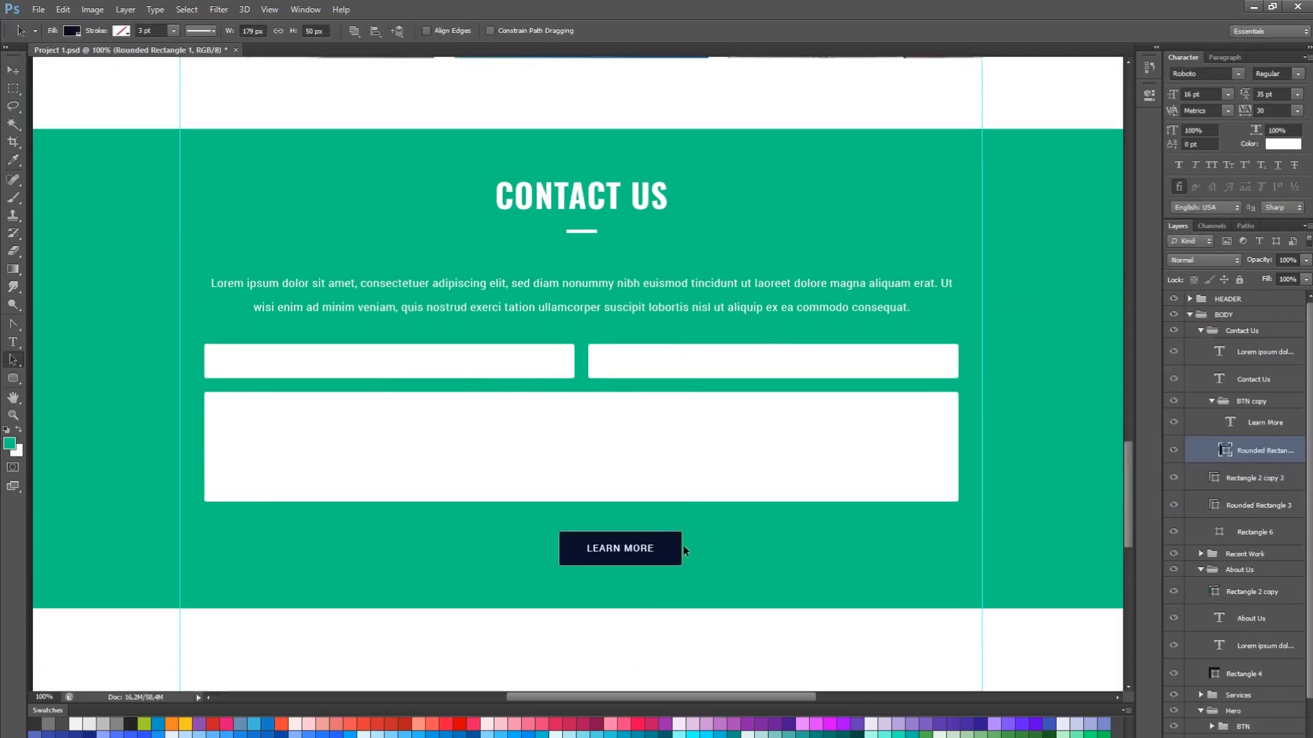
Change the copied button's label to SUBMIT and center it horizontally within the button
{"action": "key", "text": "t"}
{"action": "left_click", "coordinate": [633, 549]}
{"action": "key", "text": "ctrl+a"}
{"action": "type", "text": "SUBMIT"}
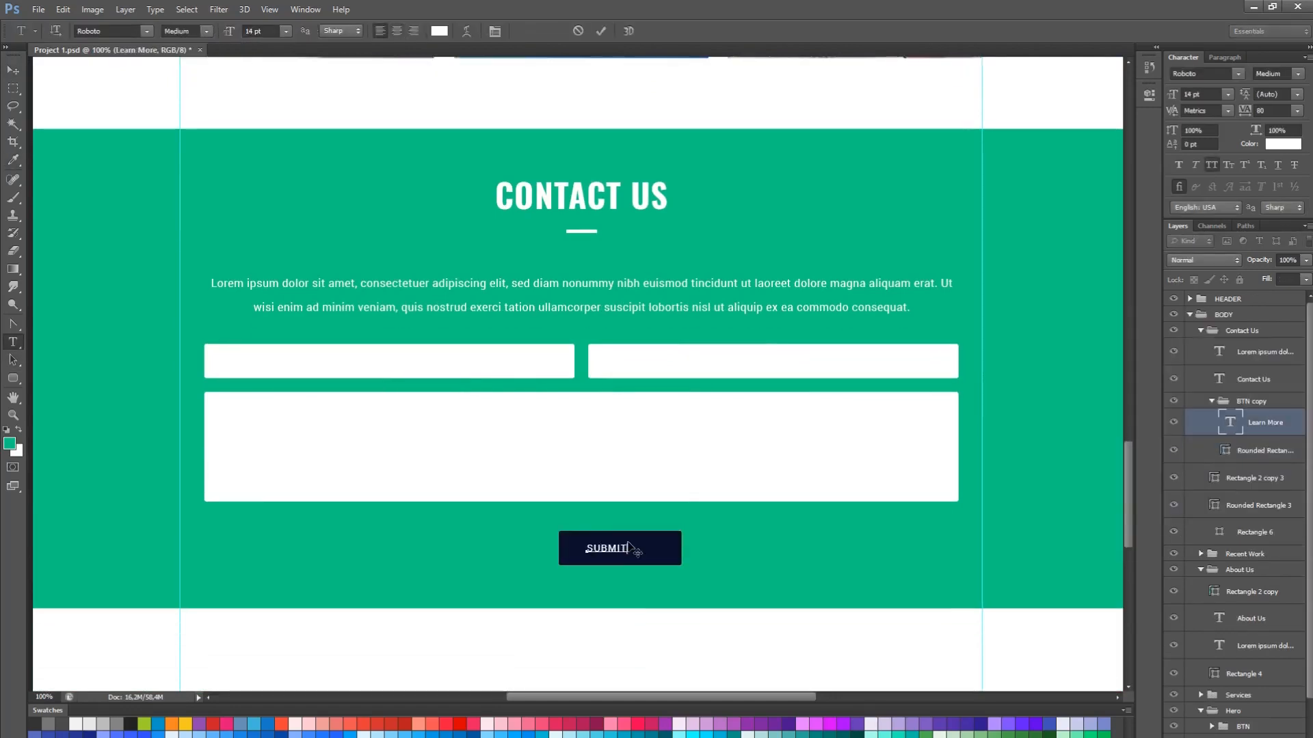
{"action": "key", "text": "ctrl+Return"}
{"action": "key", "text": "v"}
{"action": "left_click", "coordinate": [344, 33]}
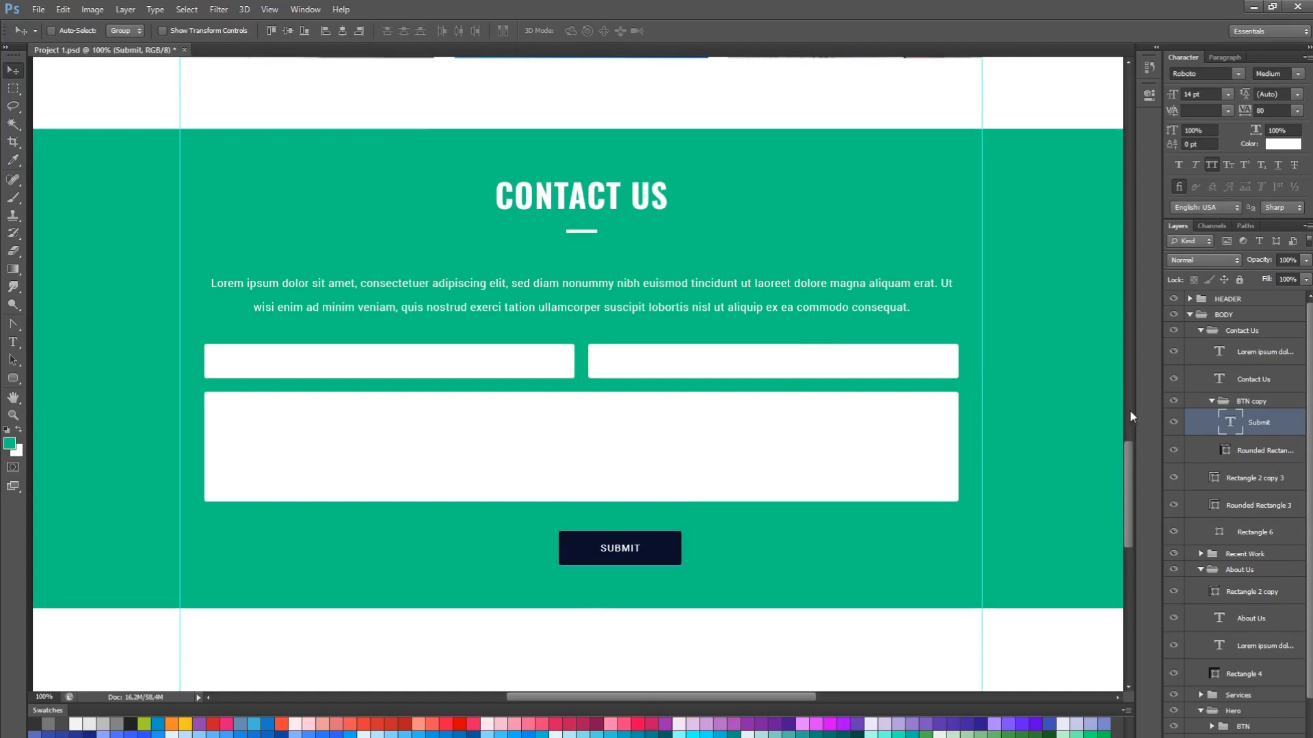
{"action": "key", "text": "ctrl+d"}
Center the copied button group horizontally on the page and rename it BTN submit
{"action": "left_click", "coordinate": [1212, 402]}
{"action": "key", "text": "ctrl+a"}
{"action": "left_click", "coordinate": [343, 31]}
{"action": "key", "text": "ctrl+d"}
{"action": "double_click", "coordinate": [1257, 401]}
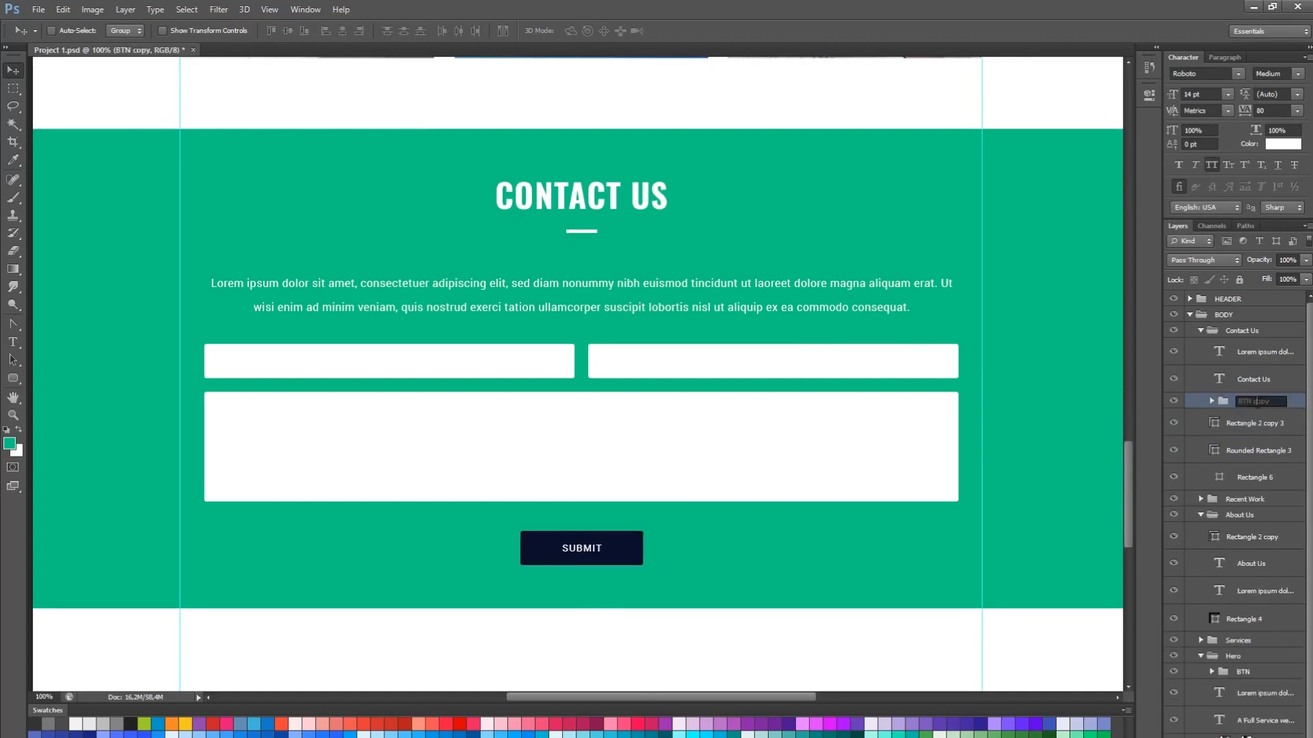
{"action": "type", "text": "BTN submit"}
{"action": "key", "text": "Return"}
Add a left-aligned gray (#858585) placeholder text reading "Name" in the upper left form field
{"action": "scroll", "coordinate": [795, 434], "scroll_direction": "up", "scroll_amount": 1}
{"action": "key", "text": "t"}
{"action": "left_click", "coordinate": [225, 387]}
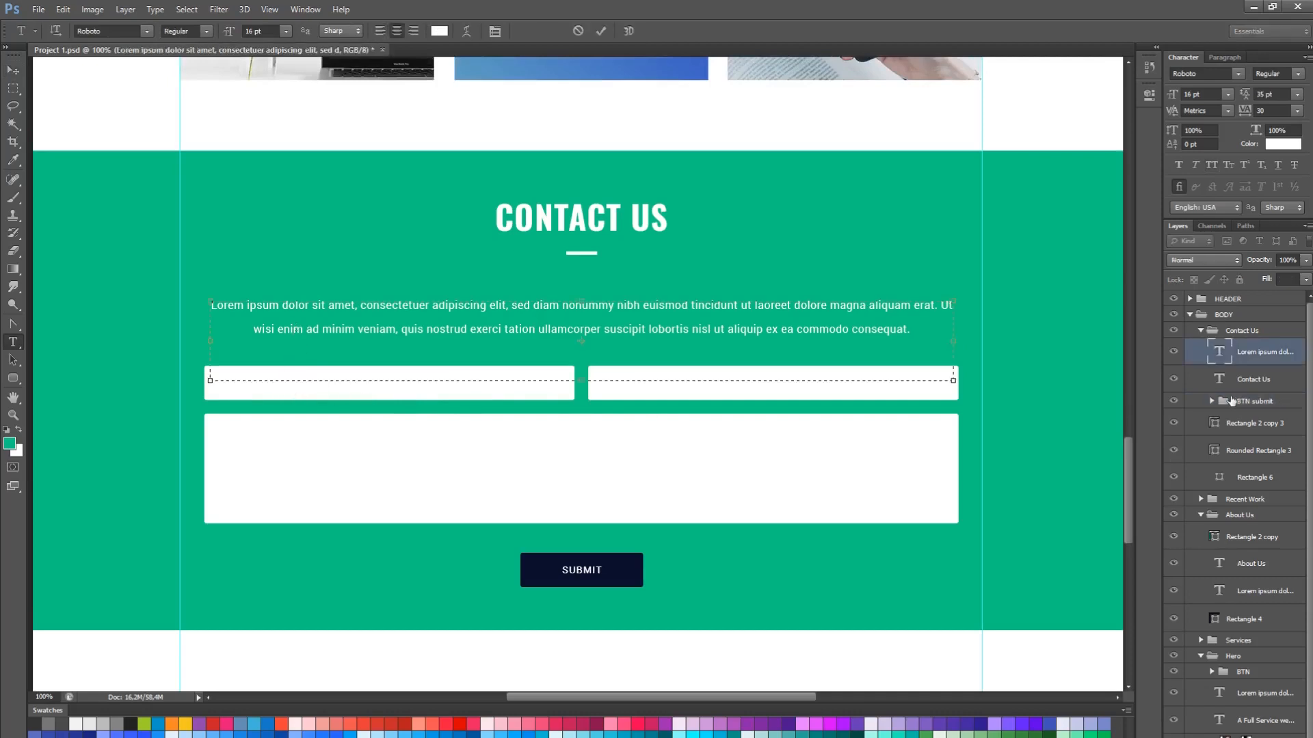
{"action": "left_click", "coordinate": [439, 31]}
{"action": "left_click", "coordinate": [1026, 432]}
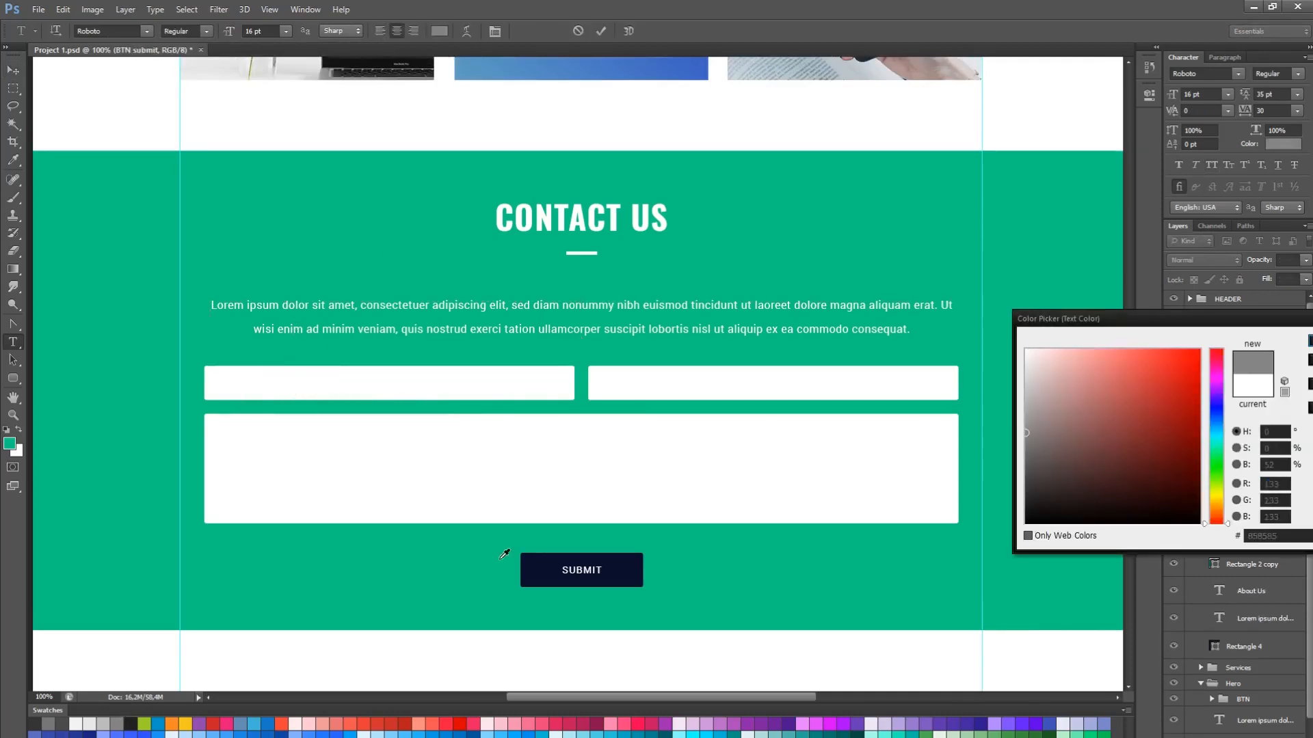
{"action": "key", "text": "Return"}
{"action": "type", "text": "Name"}
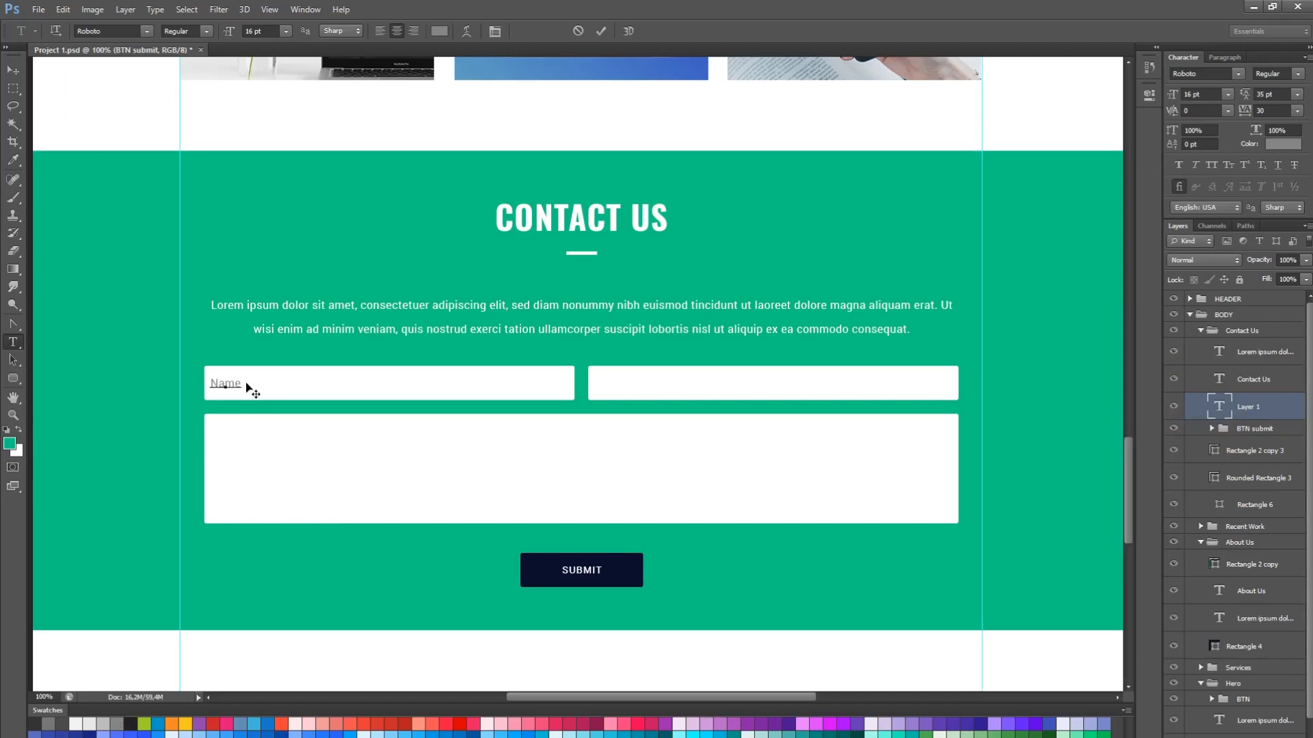
{"action": "key", "text": "ctrl+a"}
{"action": "left_click", "coordinate": [380, 31]}
{"action": "left_click", "coordinate": [13, 70]}
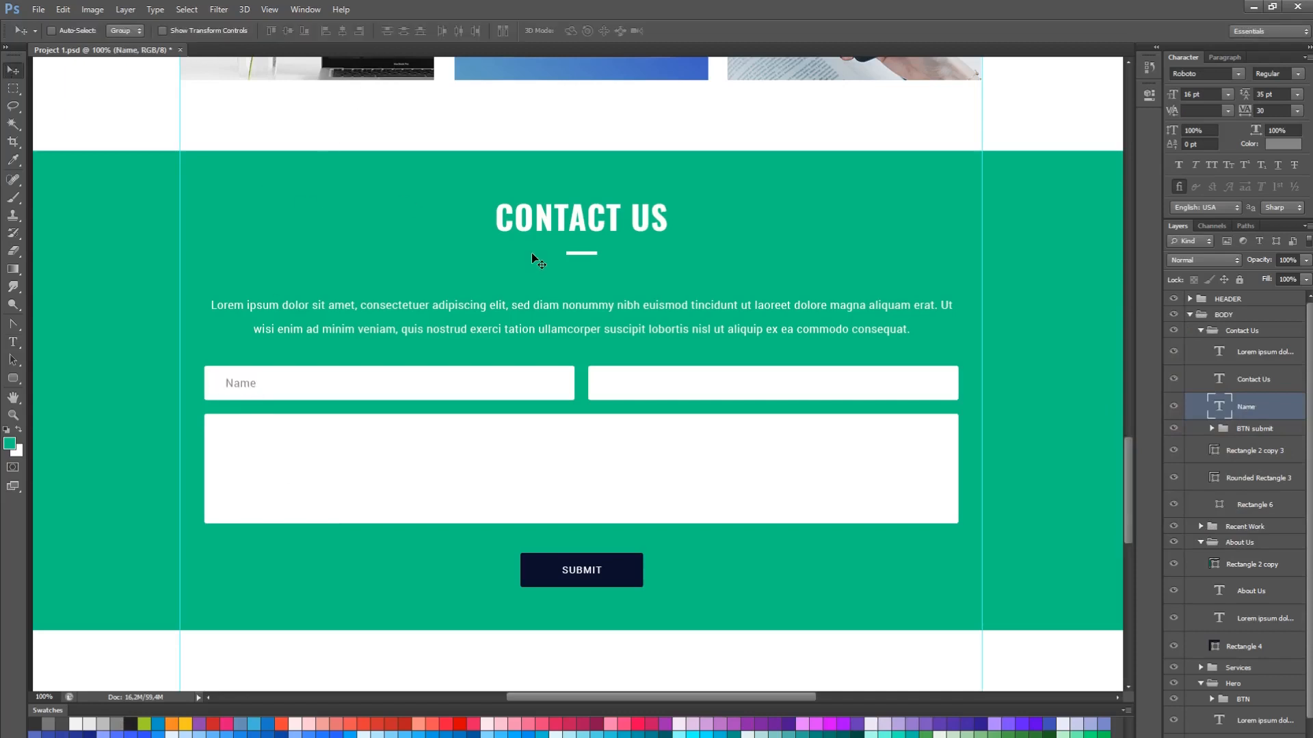
Duplicate the Name placeholder into the upper right form field and change its text to "Email Address"
{"action": "left_click_drag", "start_coordinate": [253, 435], "coordinate": [653, 441]}
{"action": "key", "text": "t"}
{"action": "left_click", "coordinate": [625, 391]}
{"action": "key", "text": "ctrl+a"}
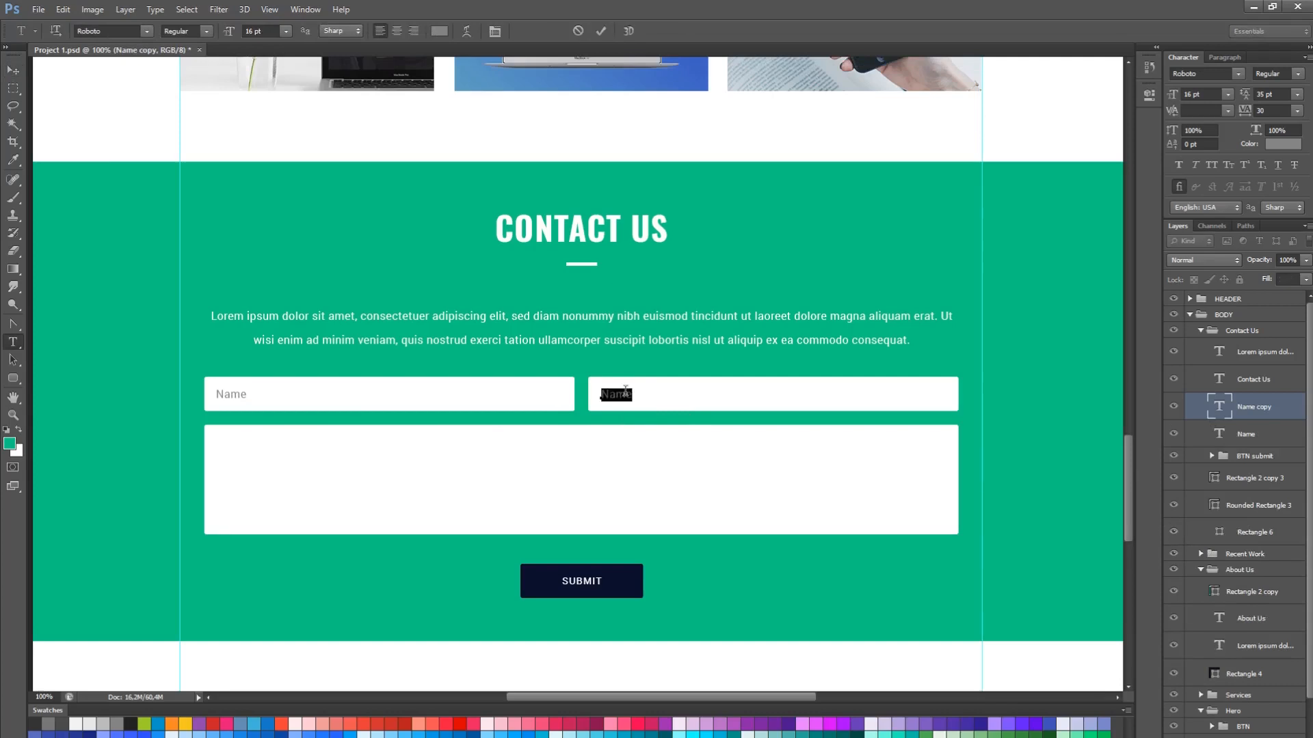
{"action": "key", "text": "BackSpace"}
{"action": "type", "text": "Email Address"}
{"action": "key", "text": "ctrl+Return"}
{"action": "key", "text": "v"}
Duplicate the Name placeholder into the large form field and change its text to "Message"
{"action": "left_click", "coordinate": [1244, 438]}
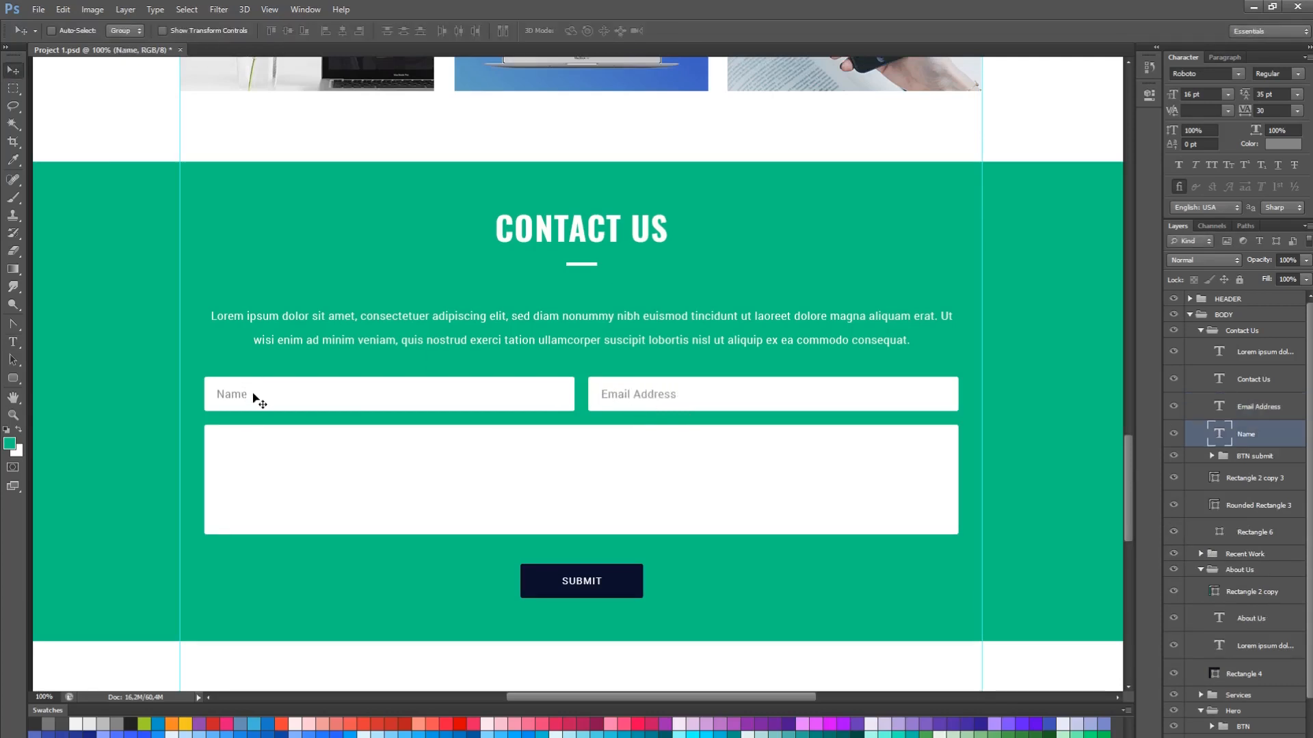
{"action": "left_click_drag", "start_coordinate": [258, 401], "coordinate": [257, 437]}
{"action": "key", "text": "t"}
{"action": "left_click", "coordinate": [230, 428]}
{"action": "key", "text": "ctrl+a"}
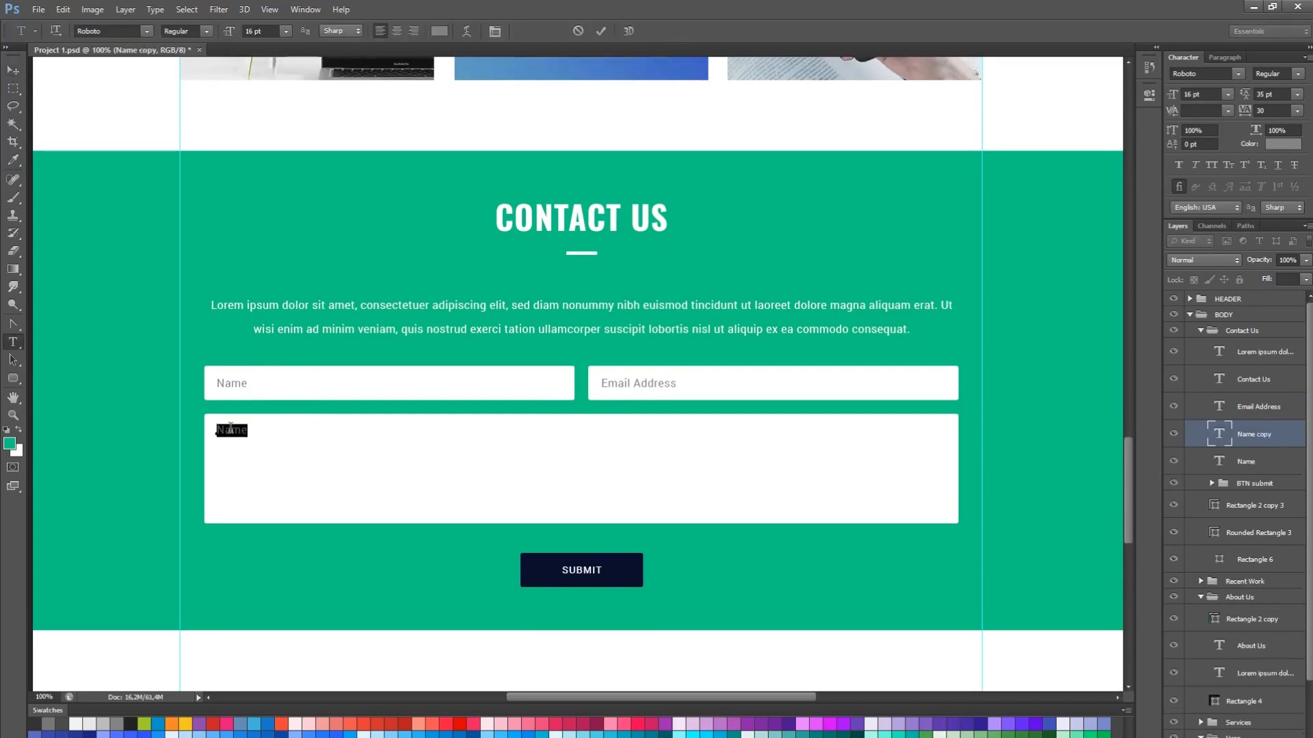
{"action": "type", "text": "Messag"}
{"action": "key", "text": "ctrl+Return"}
{"action": "key", "text": "v"}
{"action": "left_click_drag", "start_coordinate": [372, 500], "coordinate": [402, 407]}
Collapse the expanded section groups and the BODY group, and save the document
{"action": "key", "text": "a"}
{"action": "left_click", "coordinate": [507, 457]}
{"action": "left_click", "coordinate": [1214, 332]}
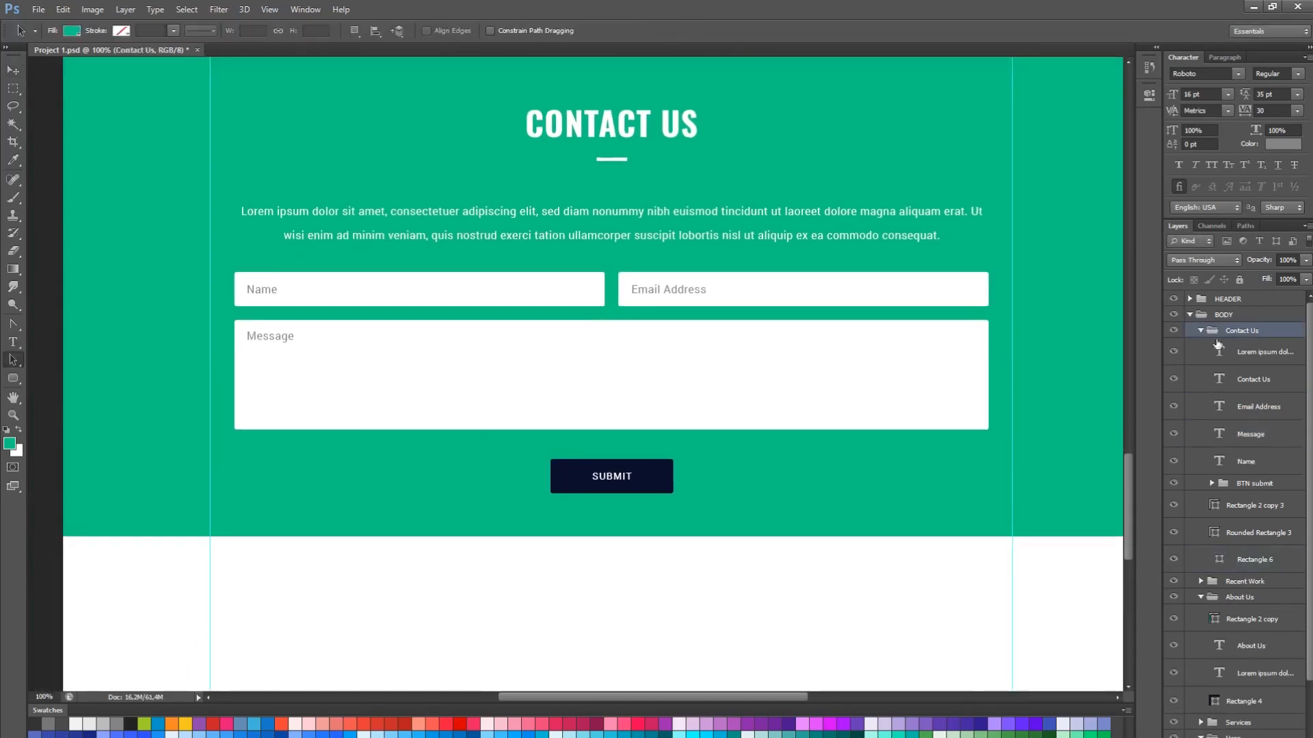
{"action": "left_click", "coordinate": [1201, 330]}
{"action": "left_click", "coordinate": [1201, 362]}
{"action": "left_click", "coordinate": [1201, 393]}
{"action": "left_click", "coordinate": [1201, 316]}
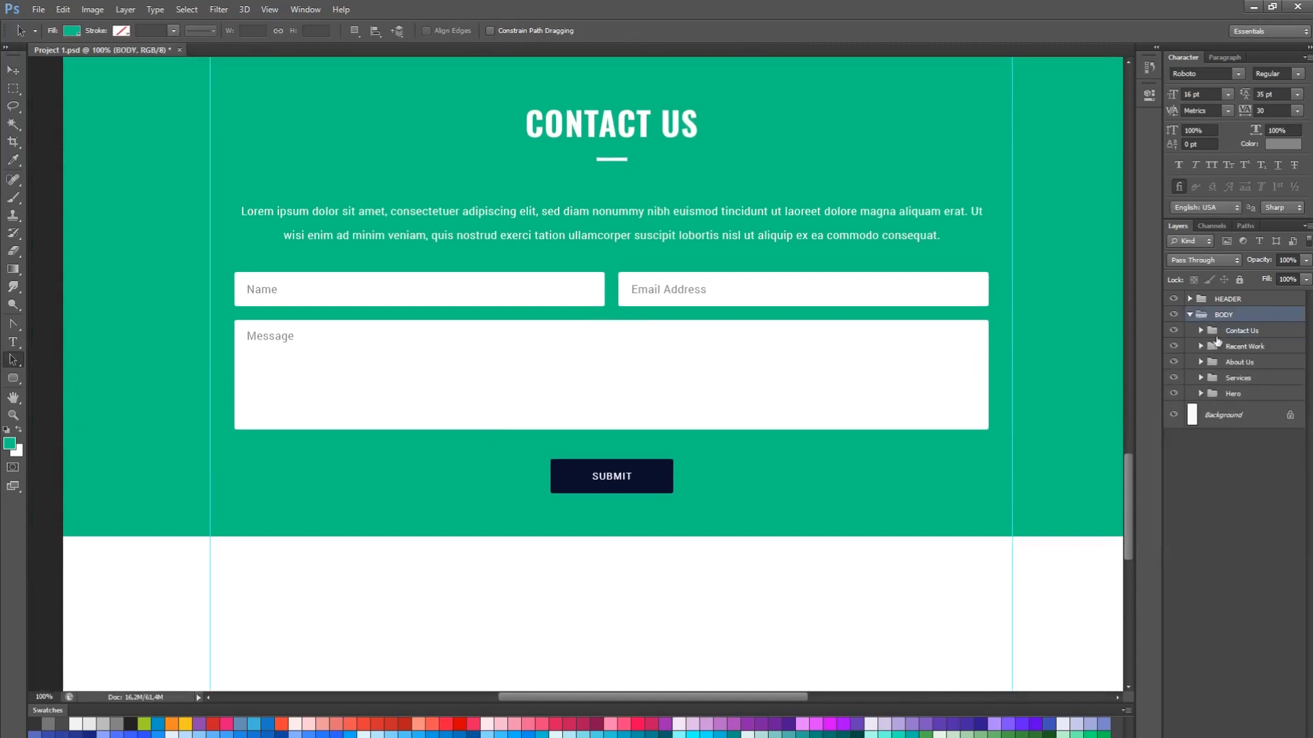
{"action": "left_click", "coordinate": [1191, 314]}
{"action": "scroll", "coordinate": [859, 366], "scroll_direction": "up", "scroll_amount": 1}
{"action": "key", "text": "ctrl+s"}
{"action": "left_click_drag", "start_coordinate": [840, 396], "coordinate": [841, 322]}
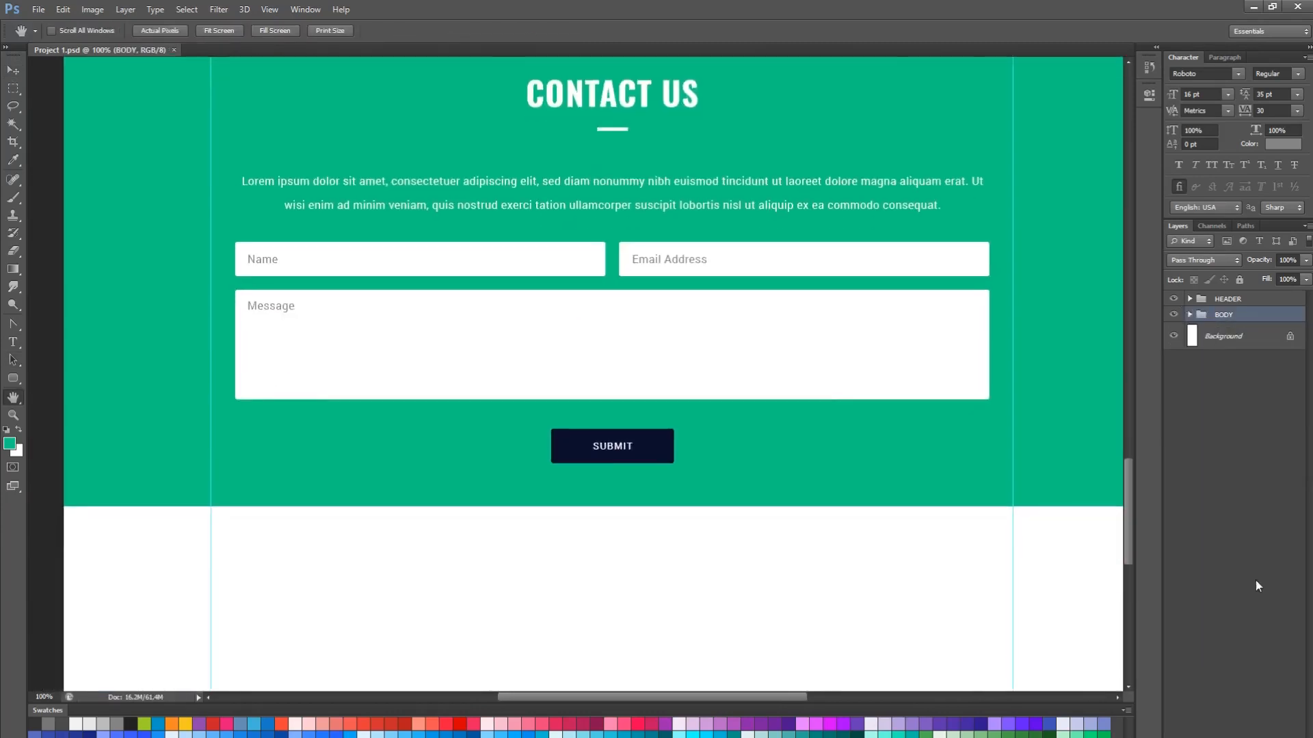
Create a layer group between BODY and the background and name it FOOTER
{"action": "left_click", "coordinate": [1254, 735]}
{"action": "left_click_drag", "start_coordinate": [1204, 312], "coordinate": [1214, 339]}
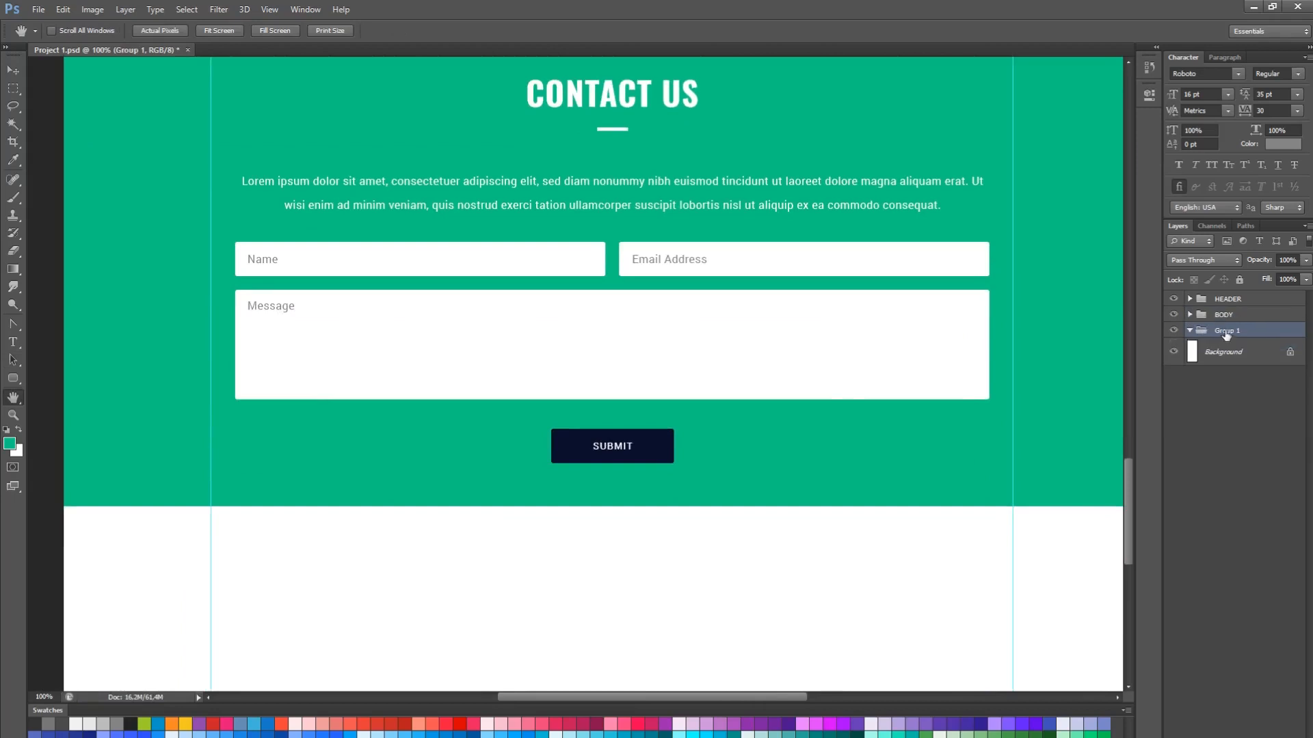
{"action": "double_click", "coordinate": [1228, 330]}
{"action": "type", "text": "FOOTER"}
{"action": "key", "text": "Return"}
Draw a full-width rectangle about 127 px tall directly below the green Contact Us section in the FOOTER group
{"action": "scroll", "coordinate": [776, 270], "scroll_direction": "down", "scroll_amount": 1}
{"action": "key", "text": "t"}
{"action": "scroll", "coordinate": [715, 393], "scroll_direction": "down", "scroll_amount": 2}
{"action": "right_click", "coordinate": [14, 378]}
{"action": "left_click", "coordinate": [59, 376]}
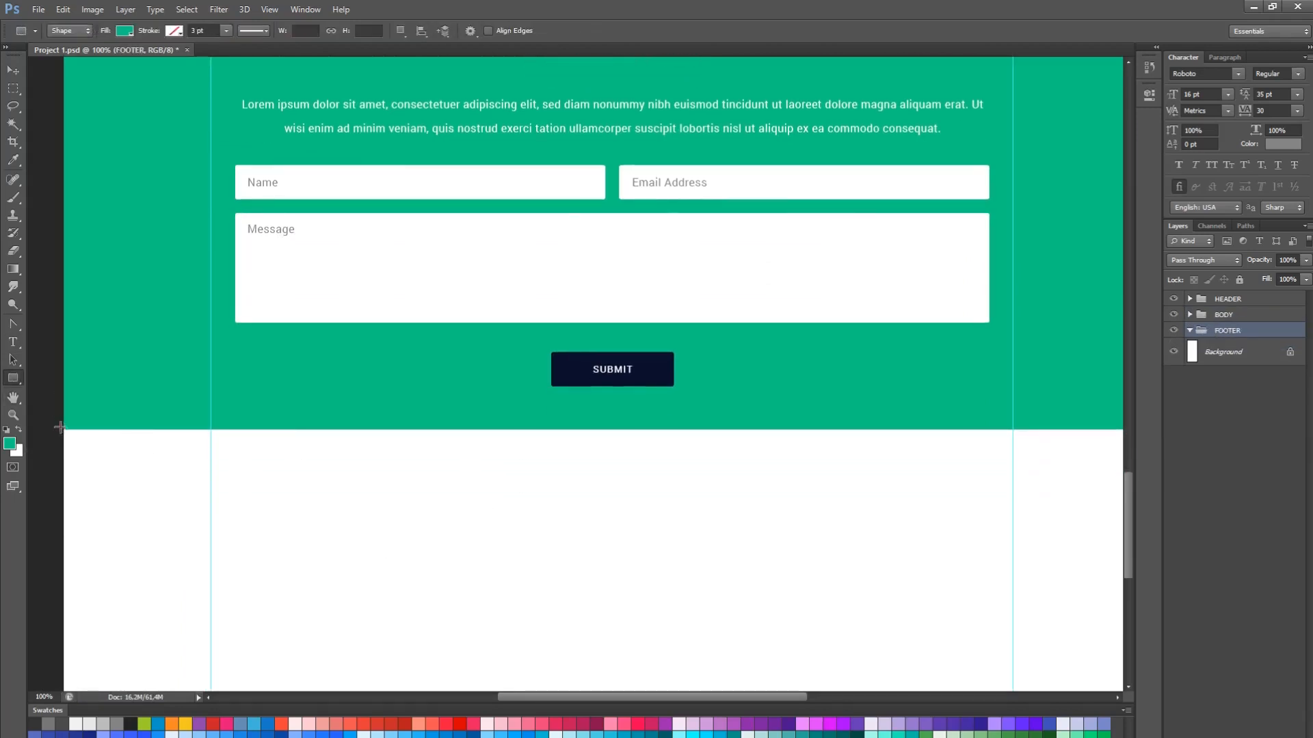
{"action": "left_click_drag", "start_coordinate": [63, 429], "coordinate": [1063, 514]}
Fill the footer rectangle with the dark navy sampled from the Submit button
{"action": "double_click", "coordinate": [1209, 353]}
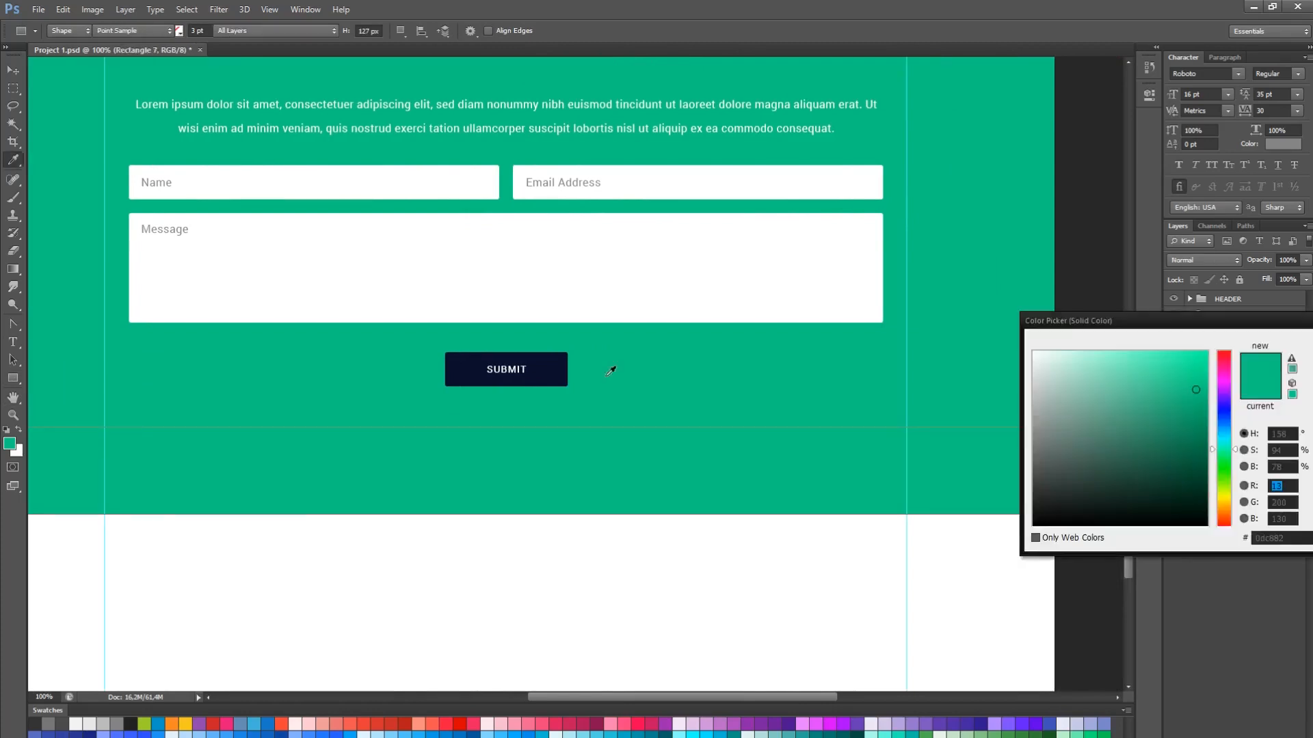
{"action": "left_click", "coordinate": [556, 372]}
{"action": "left_click_drag", "start_coordinate": [1144, 322], "coordinate": [750, 340]}
{"action": "left_click", "coordinate": [985, 364]}
{"action": "left_click_drag", "start_coordinate": [620, 404], "coordinate": [764, 408]}
{"action": "key", "text": "t"}
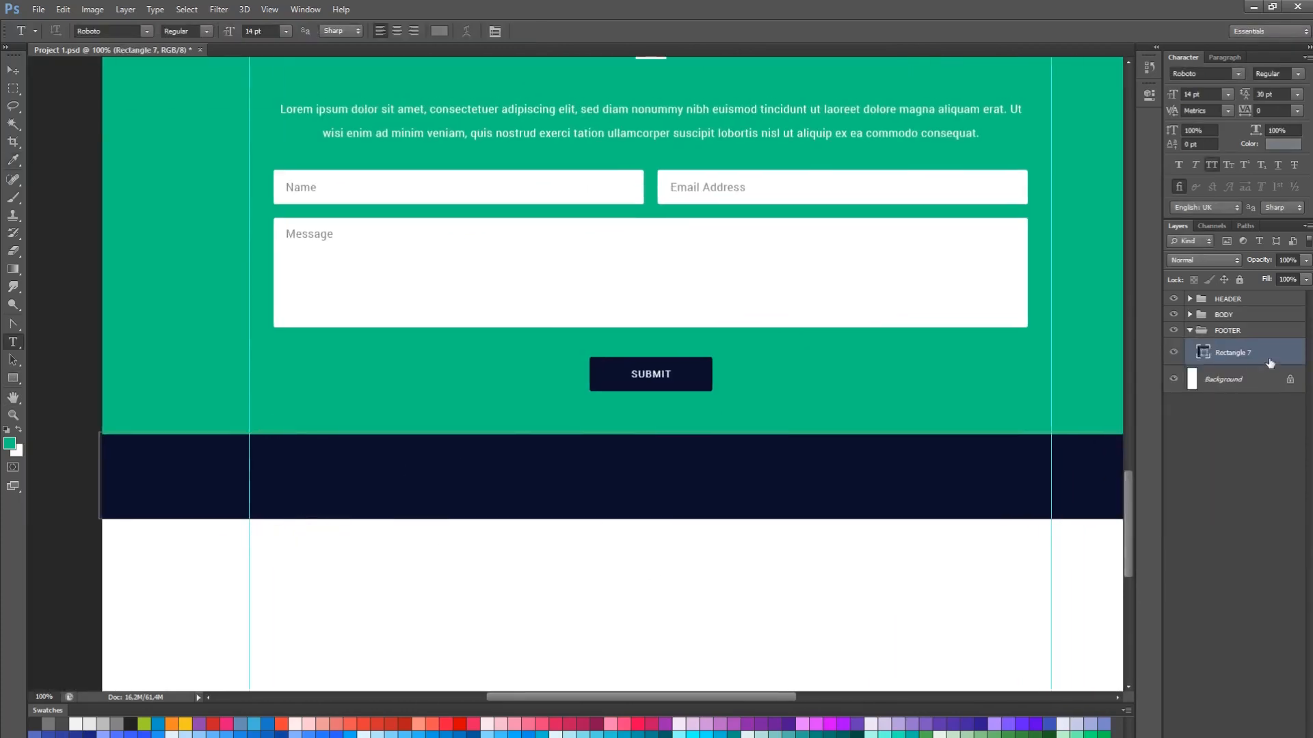
Add the text "© Copyright 2018 All Right Reserved" to the footer bar, starting at the first vertical guide
{"action": "left_click", "coordinate": [1235, 333]}
{"action": "left_click", "coordinate": [265, 484]}
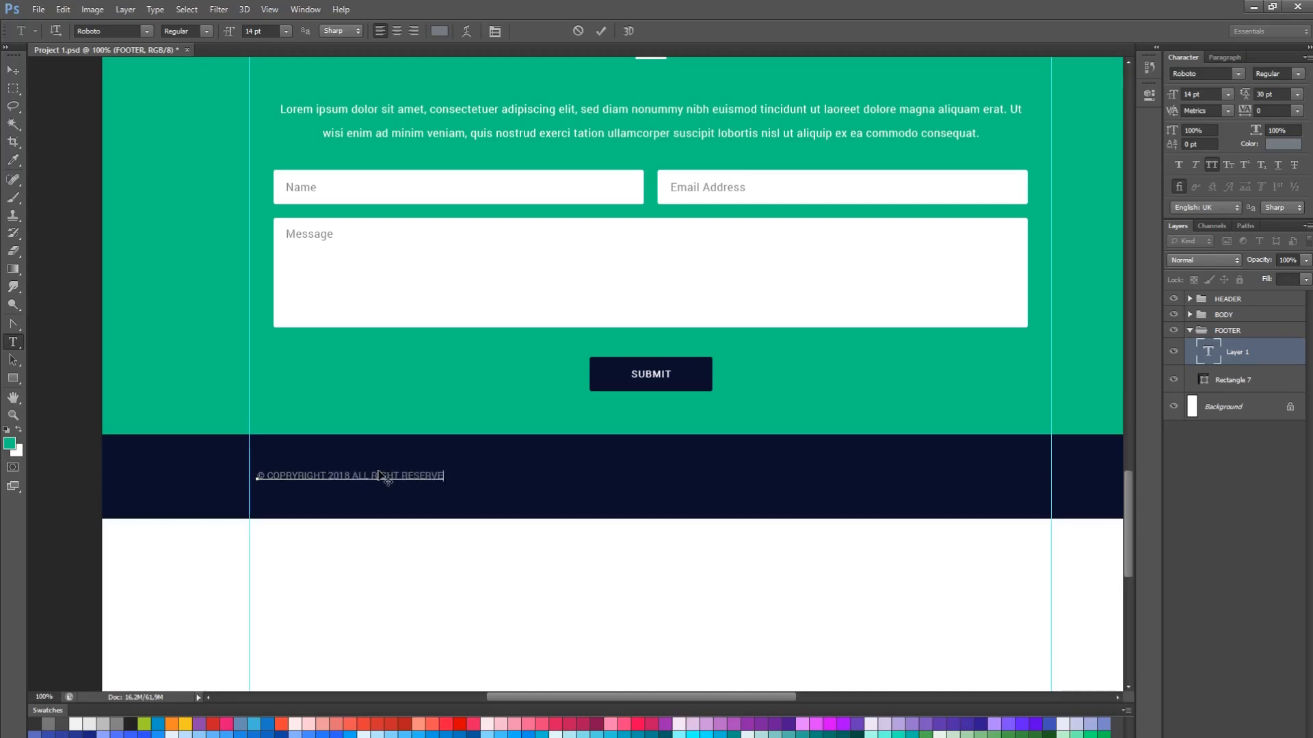
{"action": "type", "text": "d"}
{"action": "key", "text": "ctrl+Return"}
{"action": "key", "text": "v"}
Duplicate the copyright text, change the copy to "PRIVACY POLICY | TERMS OF USE" and align its end with the second vertical guide
{"action": "left_click_drag", "start_coordinate": [383, 473], "coordinate": [952, 500]}
{"action": "double_click", "coordinate": [947, 475]}
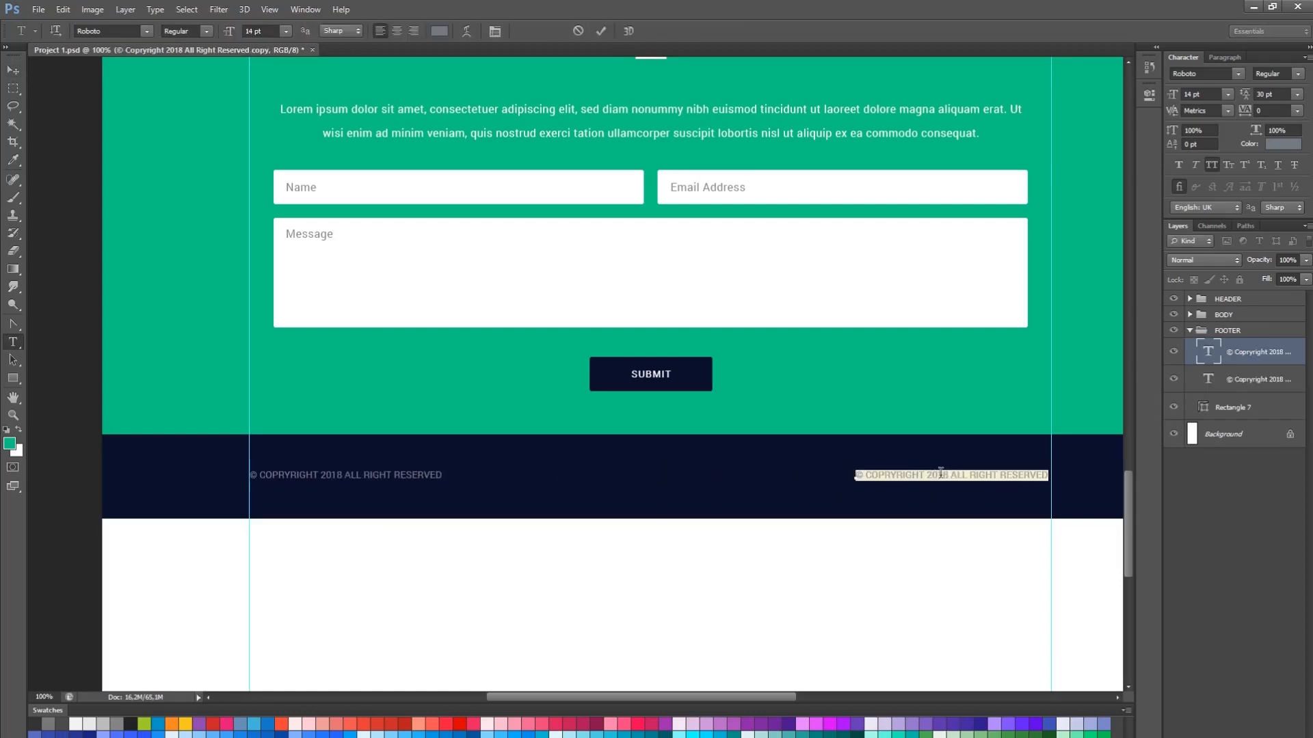
{"action": "type", "text": "PRIVACY POLICY   |   TERMS O"}
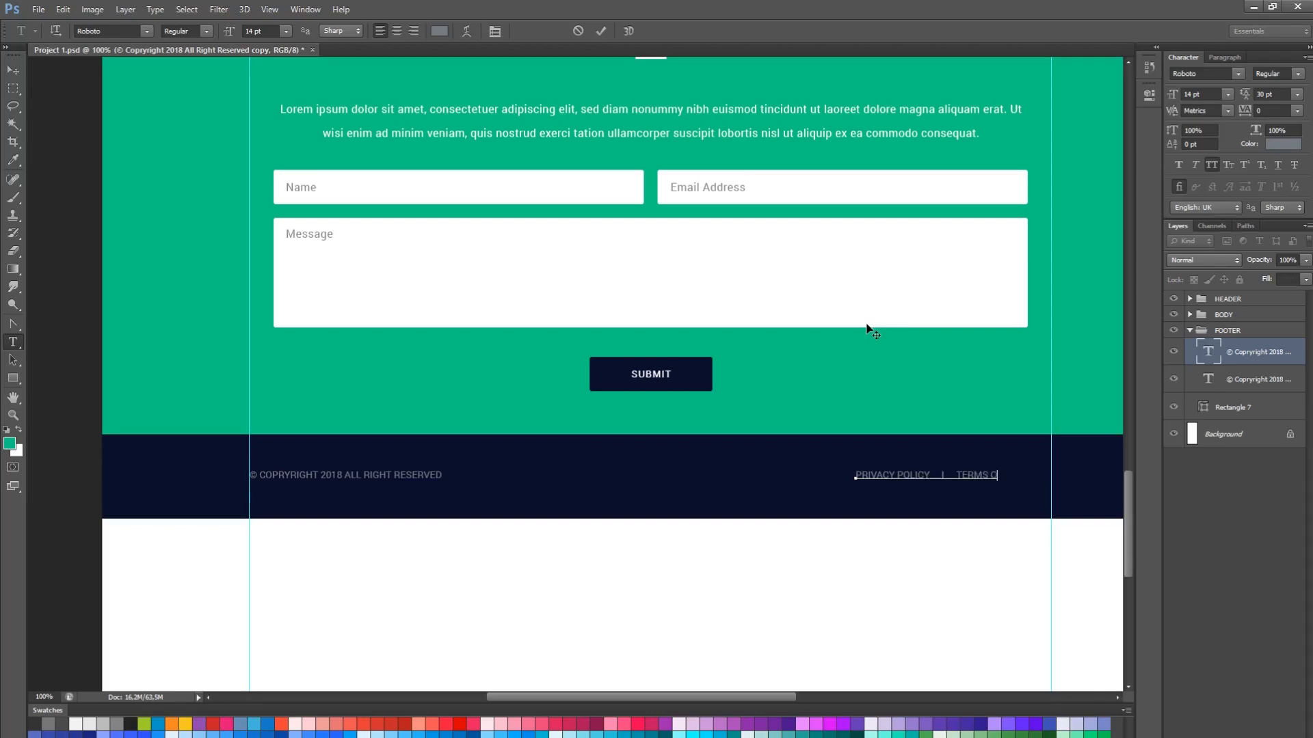
{"action": "key", "text": "ctrl+Return"}
{"action": "key", "text": "v"}
{"action": "key", "text": "shift+Right"}
{"action": "key", "text": "shift+Right"}
{"action": "key", "text": "shift+Right"}
{"action": "key", "text": "shift+Right"}
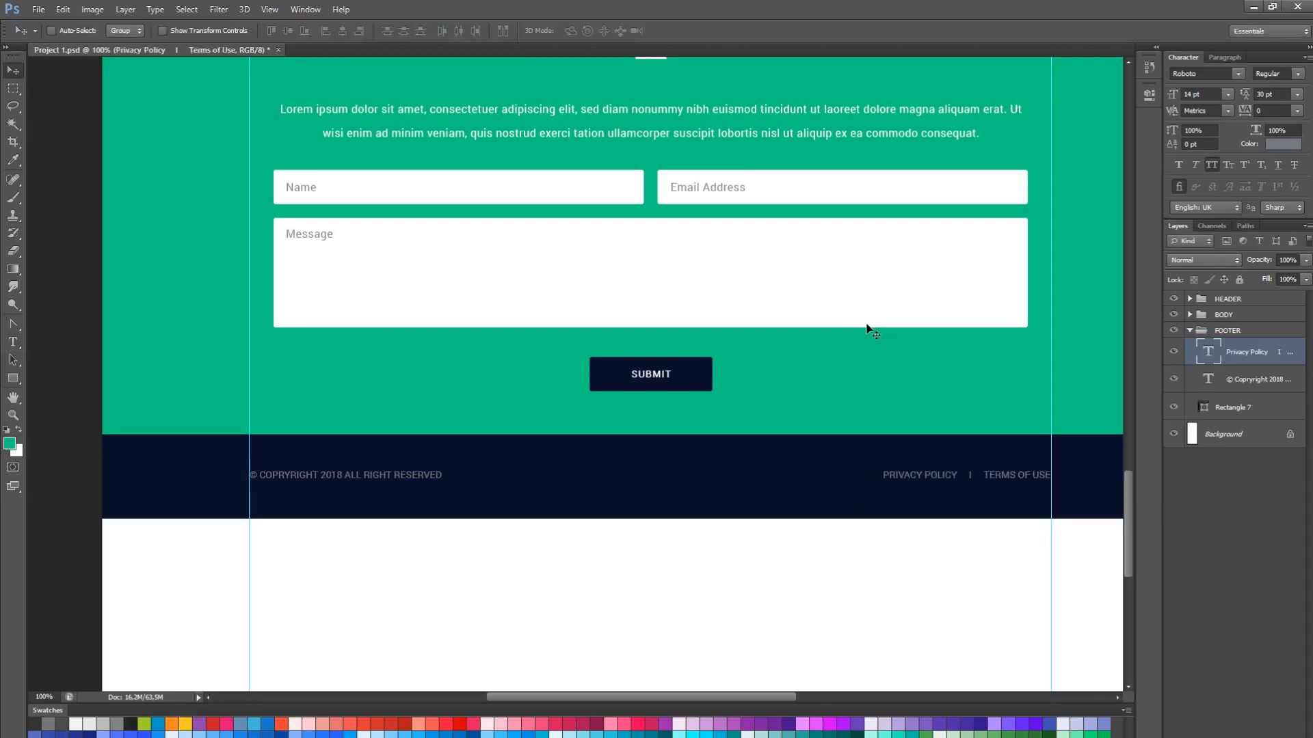
Hide the guides and crop the empty white canvas below the footer so the page ends at the footer's lower edge
{"action": "left_click_drag", "start_coordinate": [914, 376], "coordinate": [902, 374]}
{"action": "key", "text": "ctrl+;"}
{"action": "left_click_drag", "start_coordinate": [850, 448], "coordinate": [850, 420]}
{"action": "key", "text": "c"}
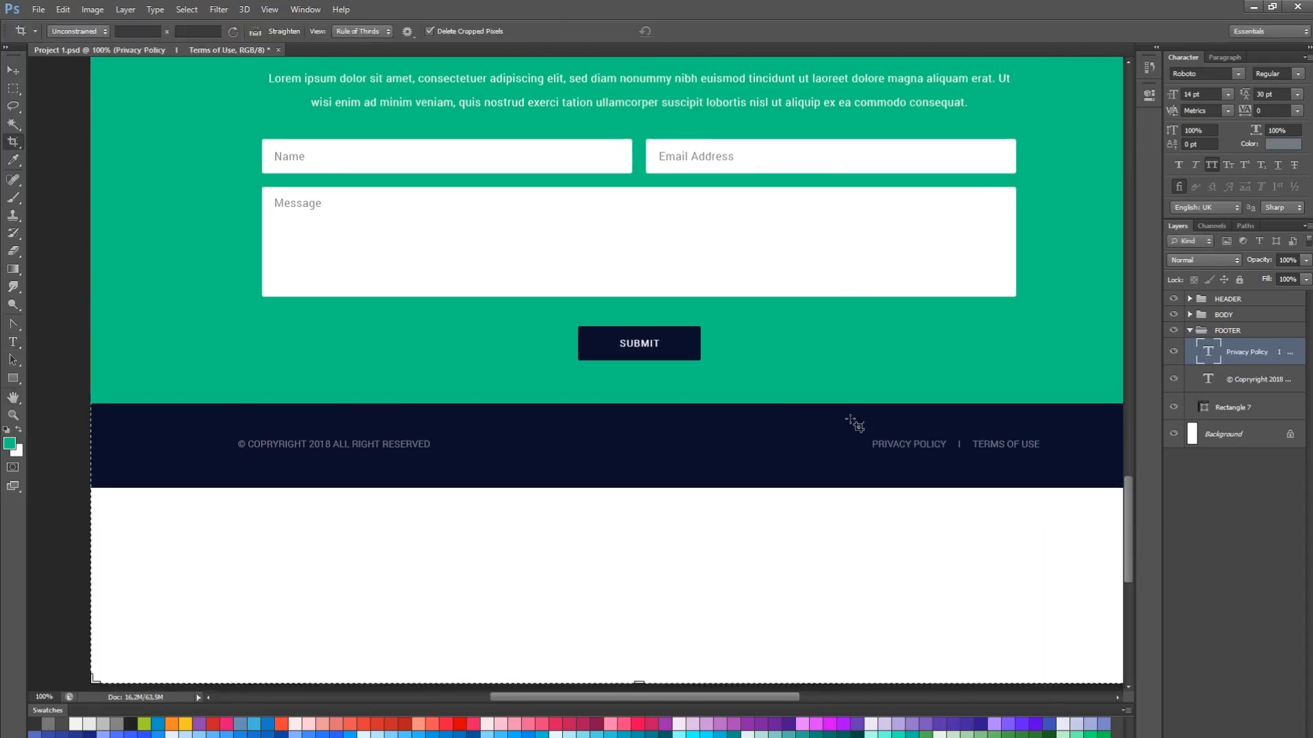
{"action": "scroll", "coordinate": [853, 422], "scroll_direction": "down", "scroll_amount": 11}
{"action": "left_click_drag", "start_coordinate": [758, 511], "coordinate": [781, 482]}
{"action": "key", "text": "Return"}
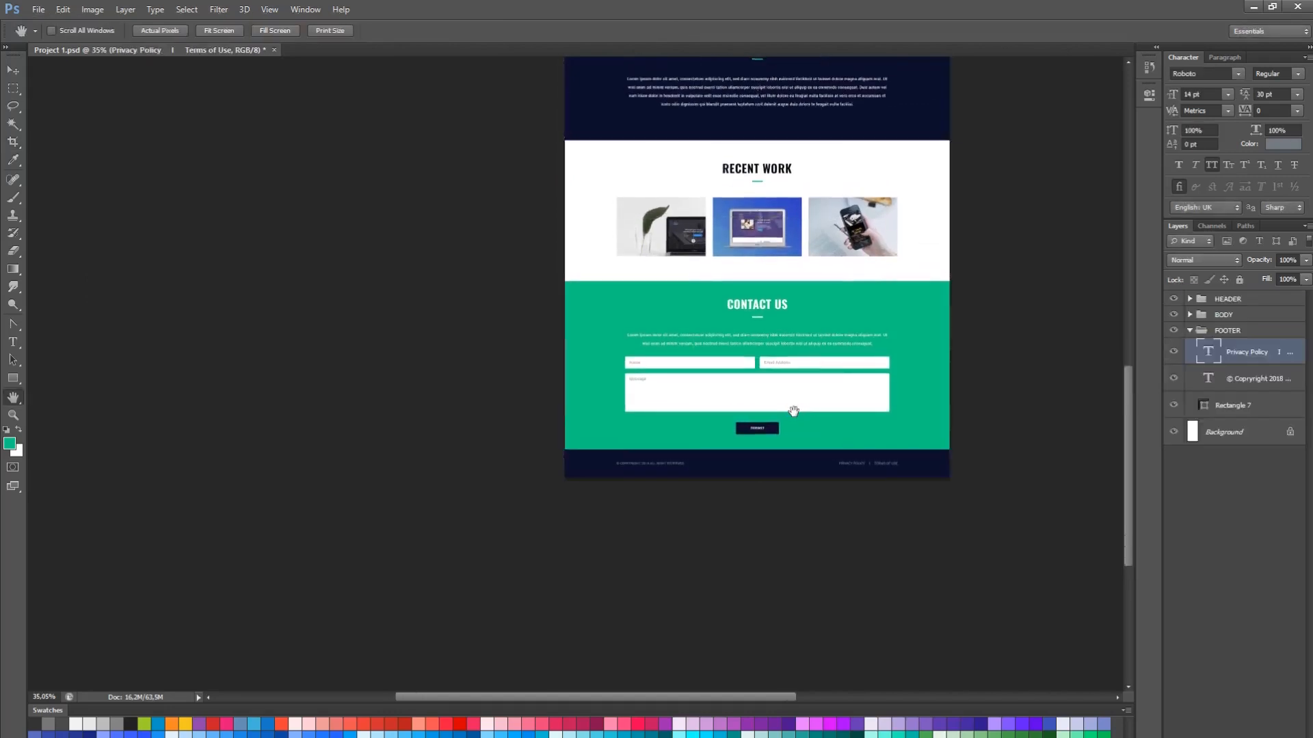
Collapse the FOOTER group and save the document
{"action": "left_click_drag", "start_coordinate": [829, 220], "coordinate": [720, 467]}
{"action": "left_click", "coordinate": [1188, 331]}
{"action": "left_click_drag", "start_coordinate": [791, 129], "coordinate": [782, 387]}
{"action": "key", "text": "ctrl+s"}
Review the page layout at 100% zoom with the interface panels hidden
{"action": "key", "text": "ctrl+1"}
{"action": "key", "text": "Tab"}
{"action": "left_click_drag", "start_coordinate": [871, 294], "coordinate": [818, 518]}
{"action": "left_click_drag", "start_coordinate": [1306, 181], "coordinate": [1246, 164]}
{"action": "left_click_drag", "start_coordinate": [727, 372], "coordinate": [741, 330]}
{"action": "key", "text": "Tab"}
{"action": "mouse_move", "coordinate": [762, 389]}
{"action": "left_mouse_down"}
{"action": "mouse_move", "coordinate": [762, 363]}
{"action": "mouse_move", "coordinate": [761, 385]}
{"action": "left_mouse_up"}
Duplicate the green underline of the Our Services heading into the Nav group and place the copy beneath HOME
{"action": "key", "text": "t"}
{"action": "left_click", "coordinate": [637, 138]}
{"action": "left_click", "coordinate": [1259, 316]}
{"action": "left_click", "coordinate": [1260, 336]}
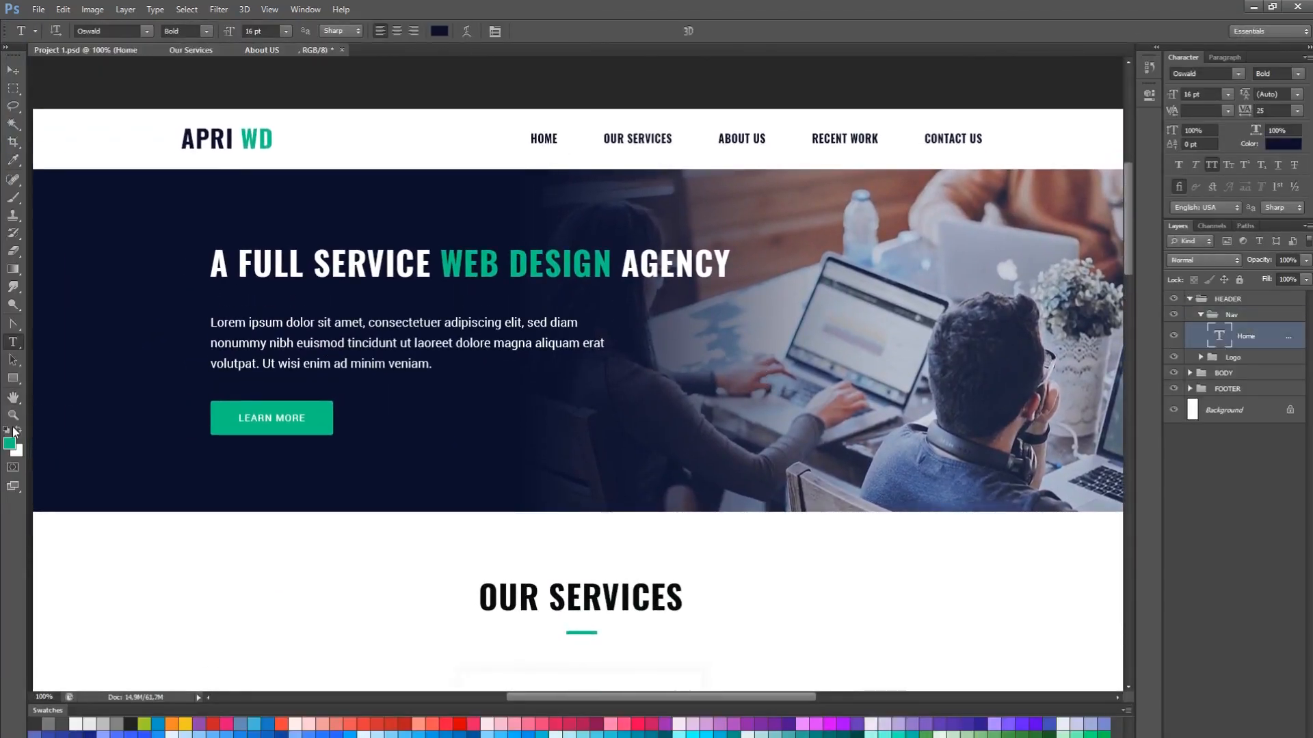
{"action": "key", "text": "a"}
{"action": "left_click", "coordinate": [582, 633]}
{"action": "left_click_drag", "start_coordinate": [1214, 460], "coordinate": [1234, 348]}
{"action": "key", "text": "v"}
{"action": "left_click_drag", "start_coordinate": [717, 474], "coordinate": [650, 290]}
Move the green HOME underline down to the header's lower edge and collapse the Services group
{"action": "key", "text": "a"}
{"action": "left_click", "coordinate": [649, 290]}
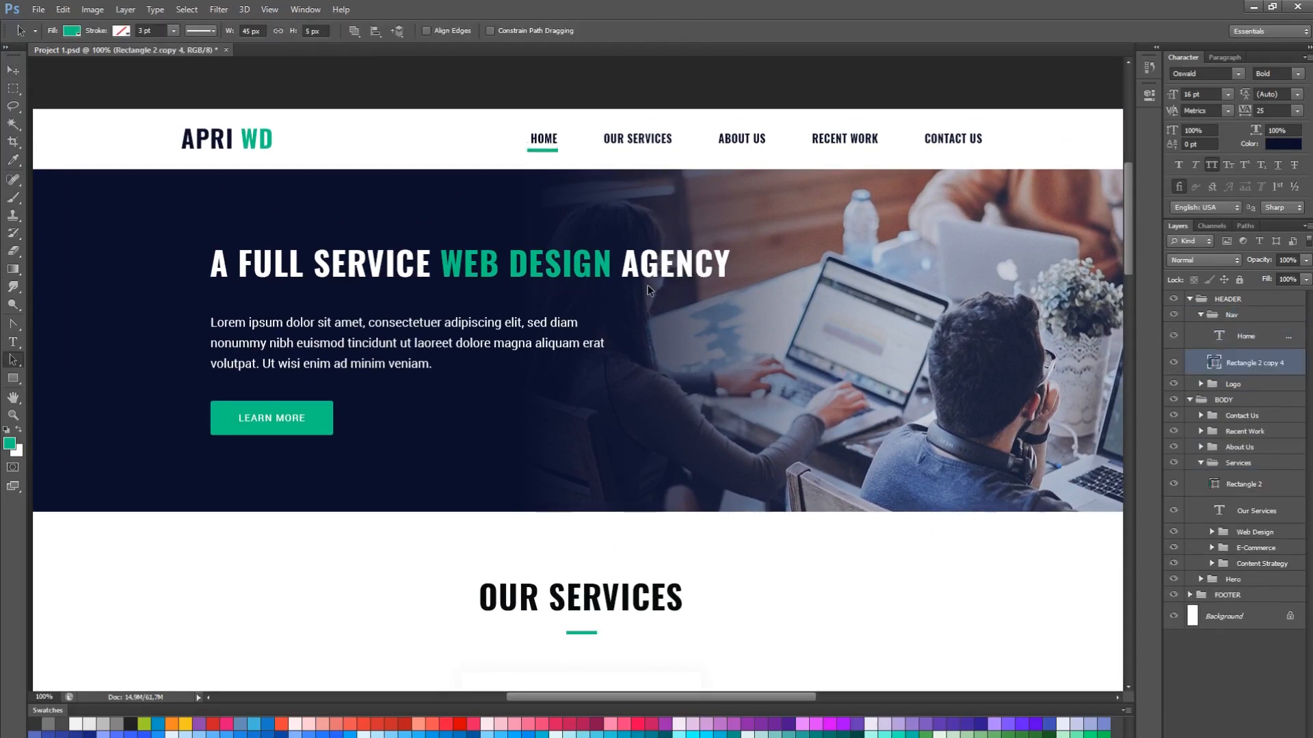
{"action": "key", "text": "v"}
{"action": "key", "text": "shift+Down"}
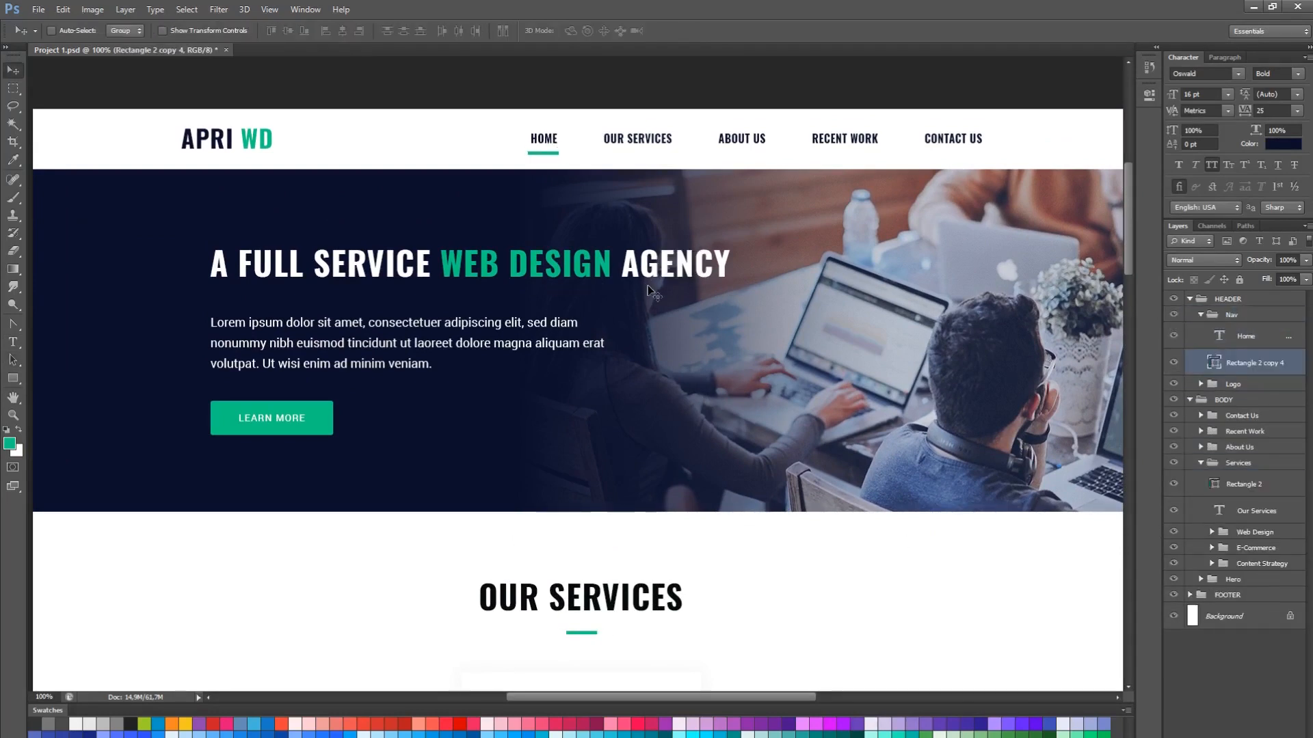
{"action": "left_click", "coordinate": [1200, 463]}
{"action": "key", "text": "shift+Down"}
{"action": "key", "text": "shift+Down"}
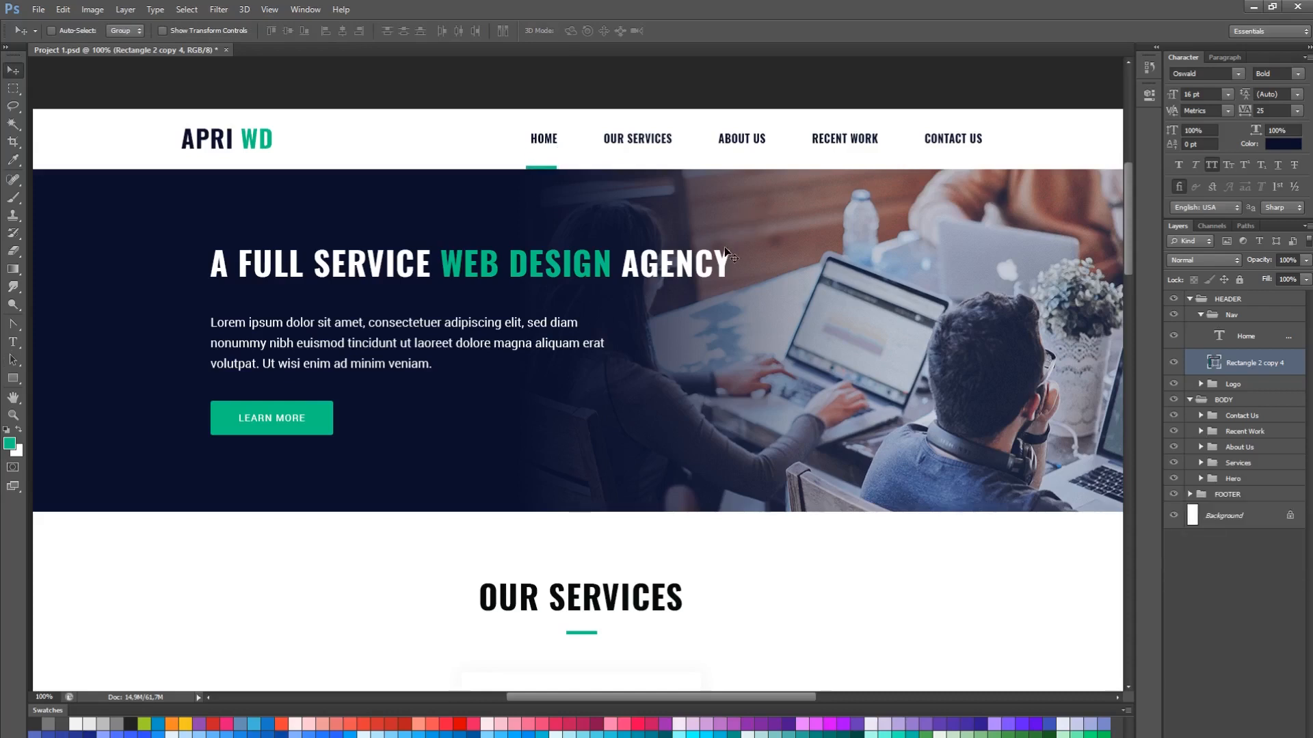
Widen the green underline so it extends past the HOME text on both sides
{"action": "key", "text": "a"}
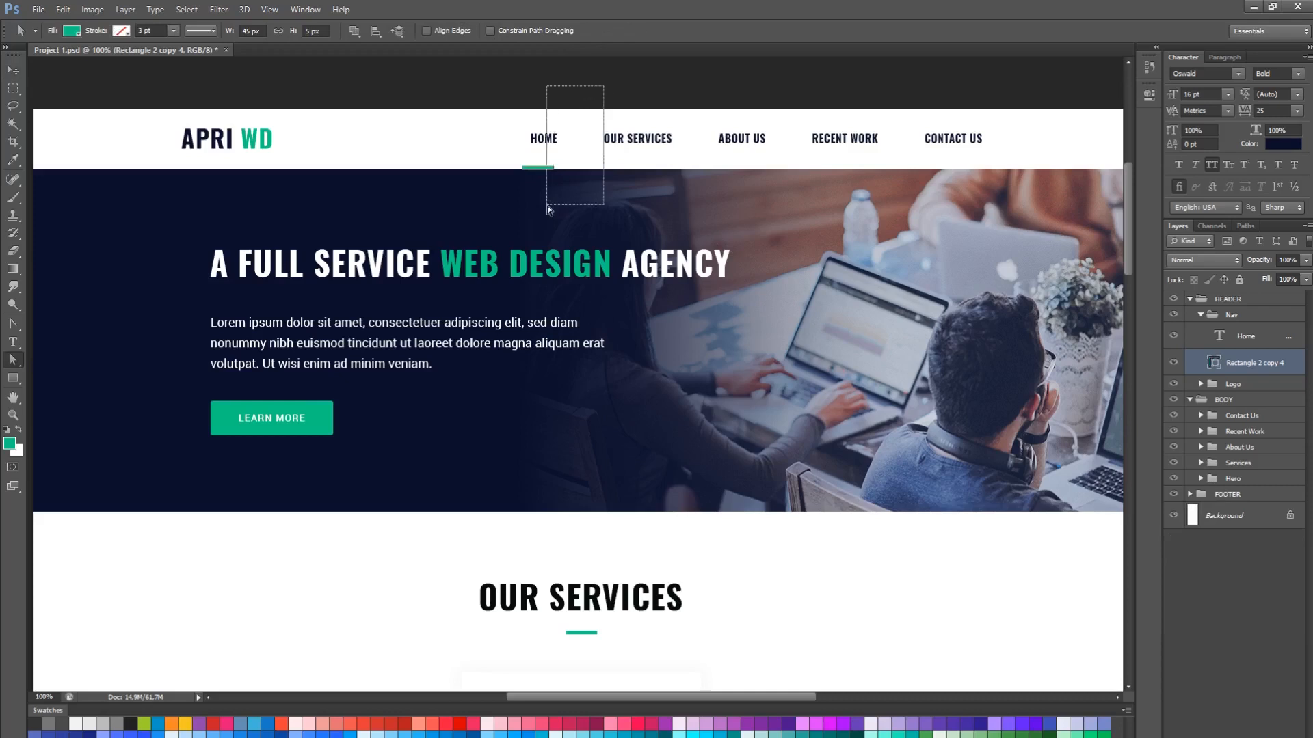
{"action": "key", "text": "v"}
{"action": "key", "text": "a"}
{"action": "left_click_drag", "start_coordinate": [606, 100], "coordinate": [537, 200]}
{"action": "key", "text": "v"}
Collapse the Nav group and save the document
{"action": "key", "text": "h"}
{"action": "left_click_drag", "start_coordinate": [537, 200], "coordinate": [536, 99]}
{"action": "left_click", "coordinate": [1201, 316]}
{"action": "left_click_drag", "start_coordinate": [858, 217], "coordinate": [817, 344]}
{"action": "key", "text": "ctrl+s"}
Review the finished page from header to footer with the panels hidden, including the whole layout at reduced zoom
{"action": "key", "text": "Tab"}
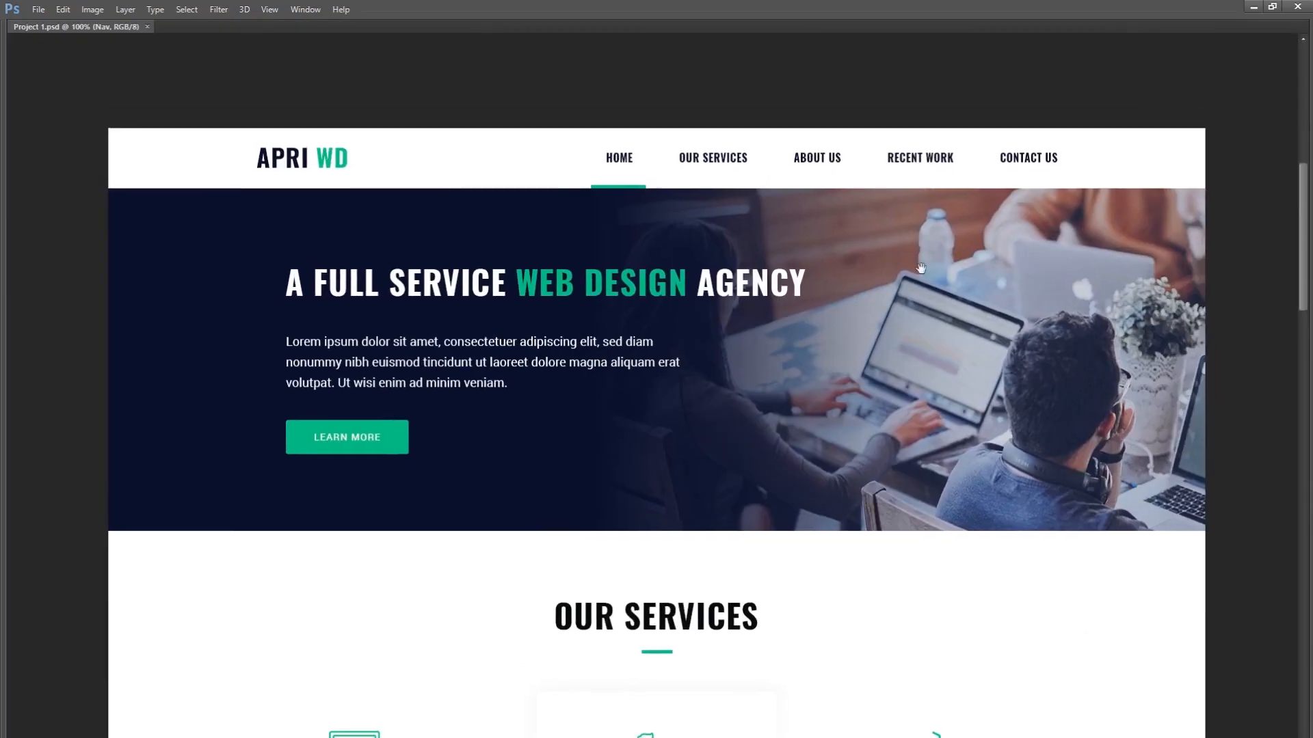
{"action": "left_click_drag", "start_coordinate": [1303, 199], "coordinate": [1305, 546]}
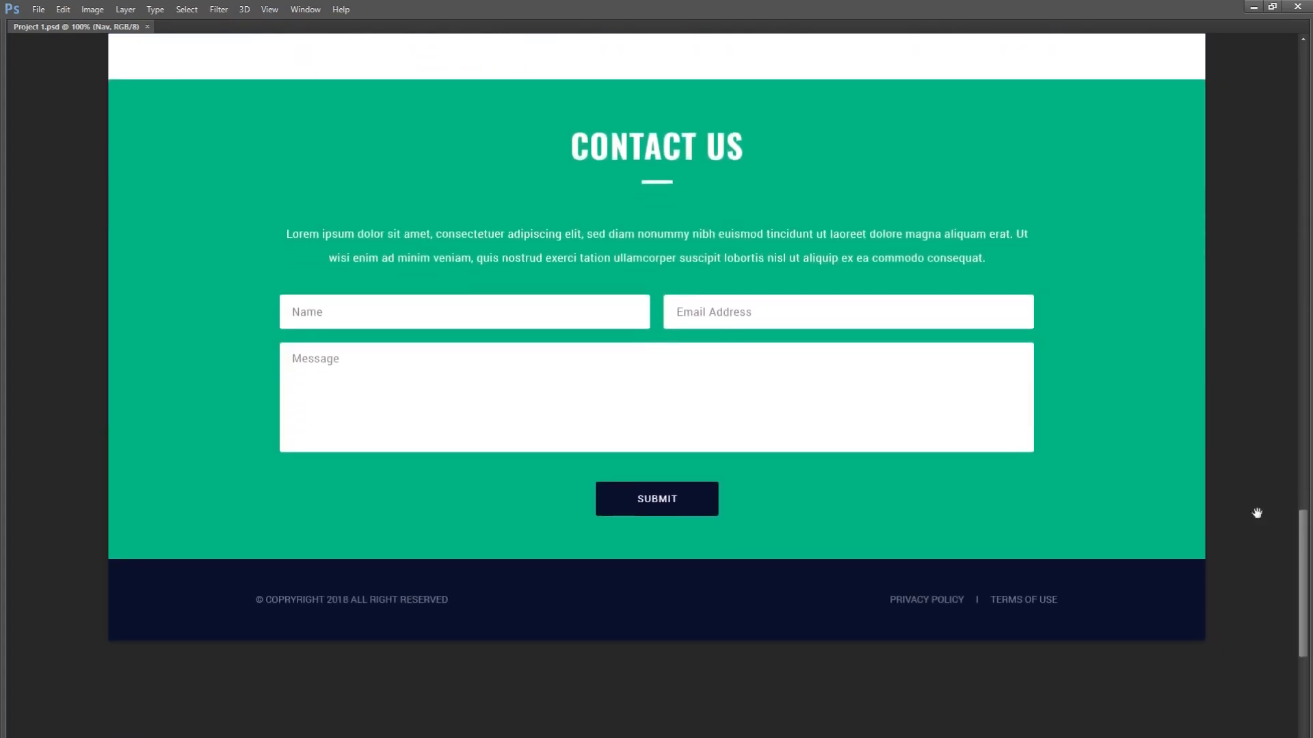
{"action": "scroll", "coordinate": [959, 329], "scroll_direction": "down", "scroll_amount": 4}
{"action": "scroll", "coordinate": [959, 329], "scroll_direction": "down", "scroll_amount": 5}
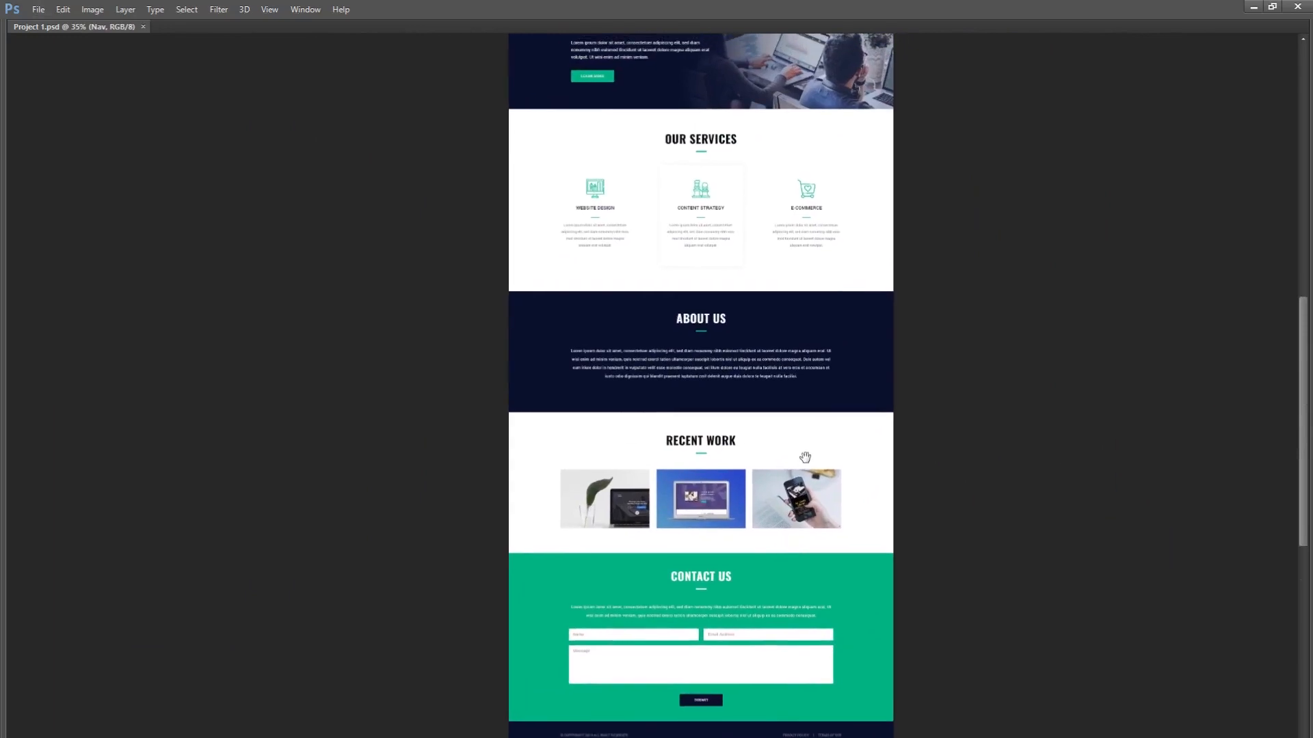
{"action": "key", "text": "Tab"}
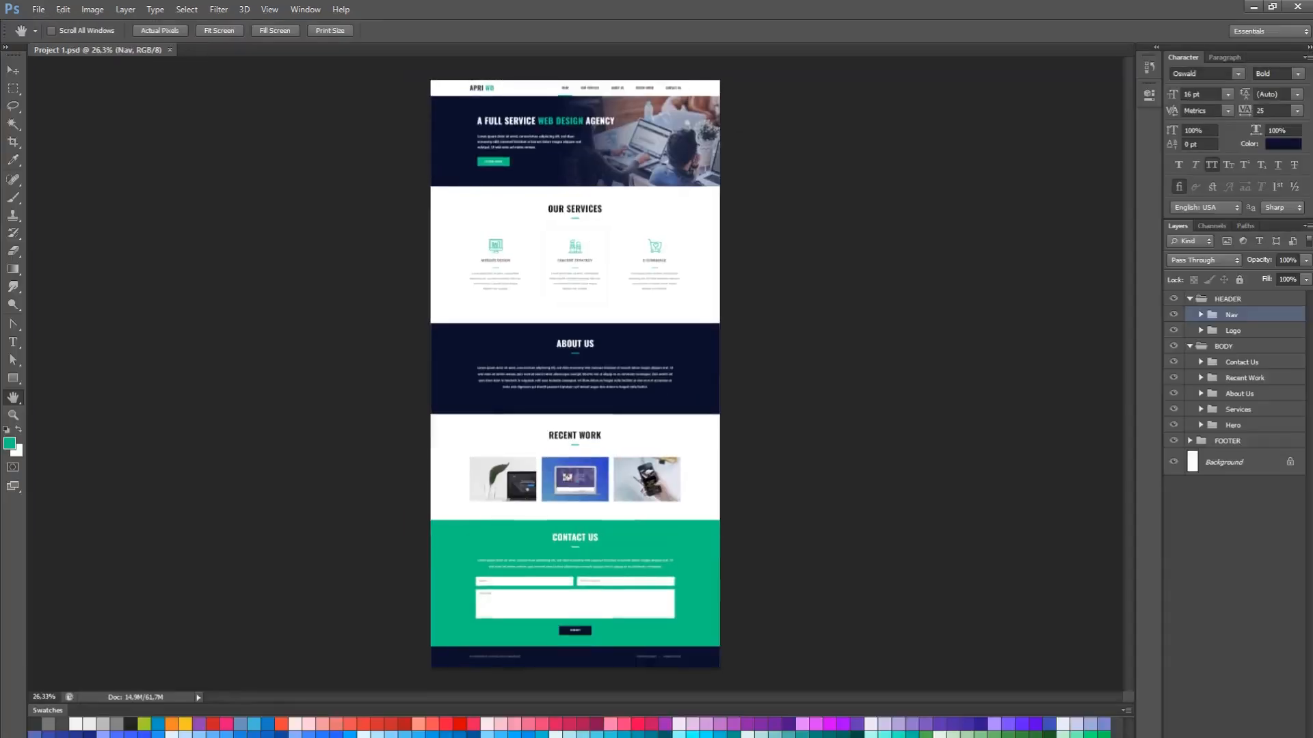